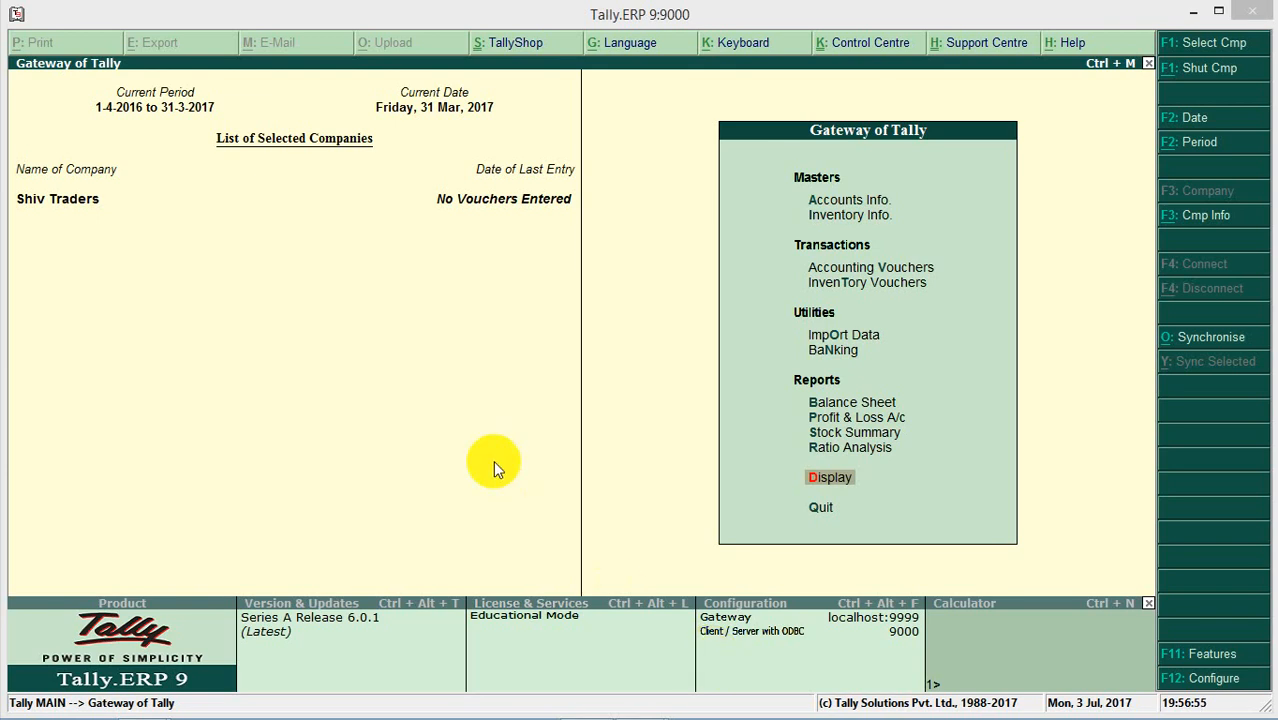
Open the company's statutory and taxation features and set Set/alter GST details to Yes.
key(F11)
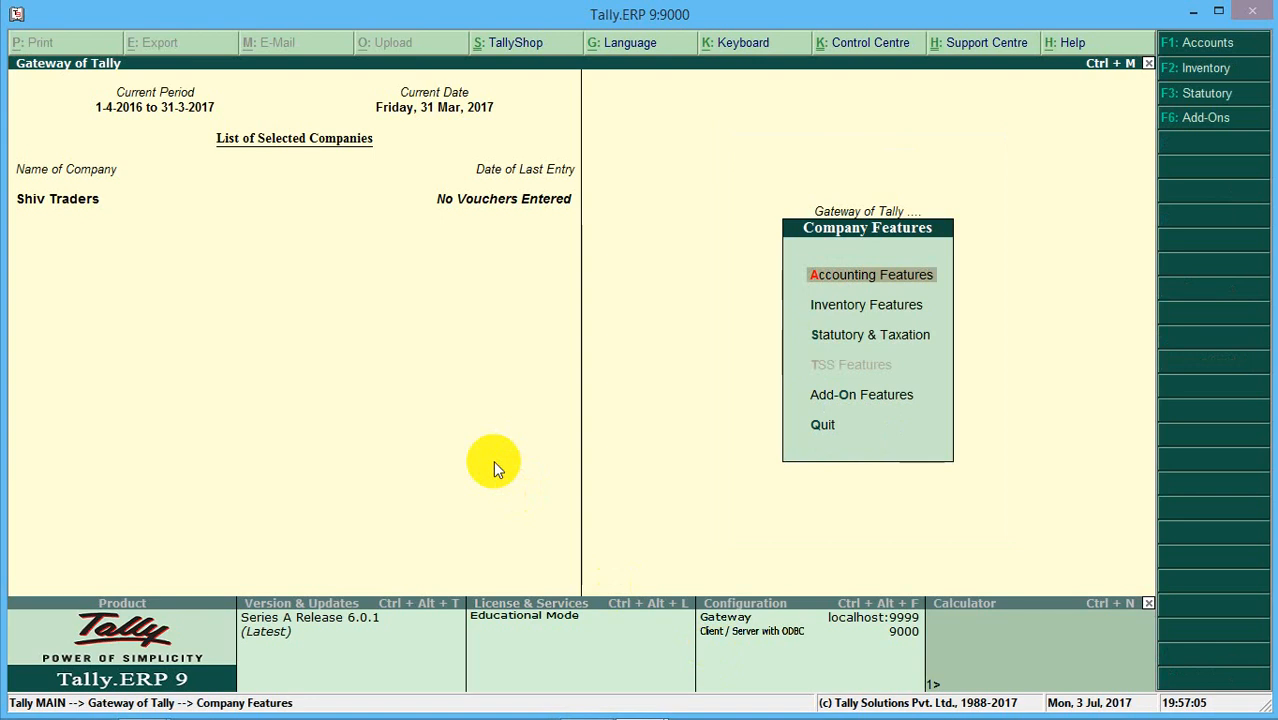
key(Down)
key(Down)
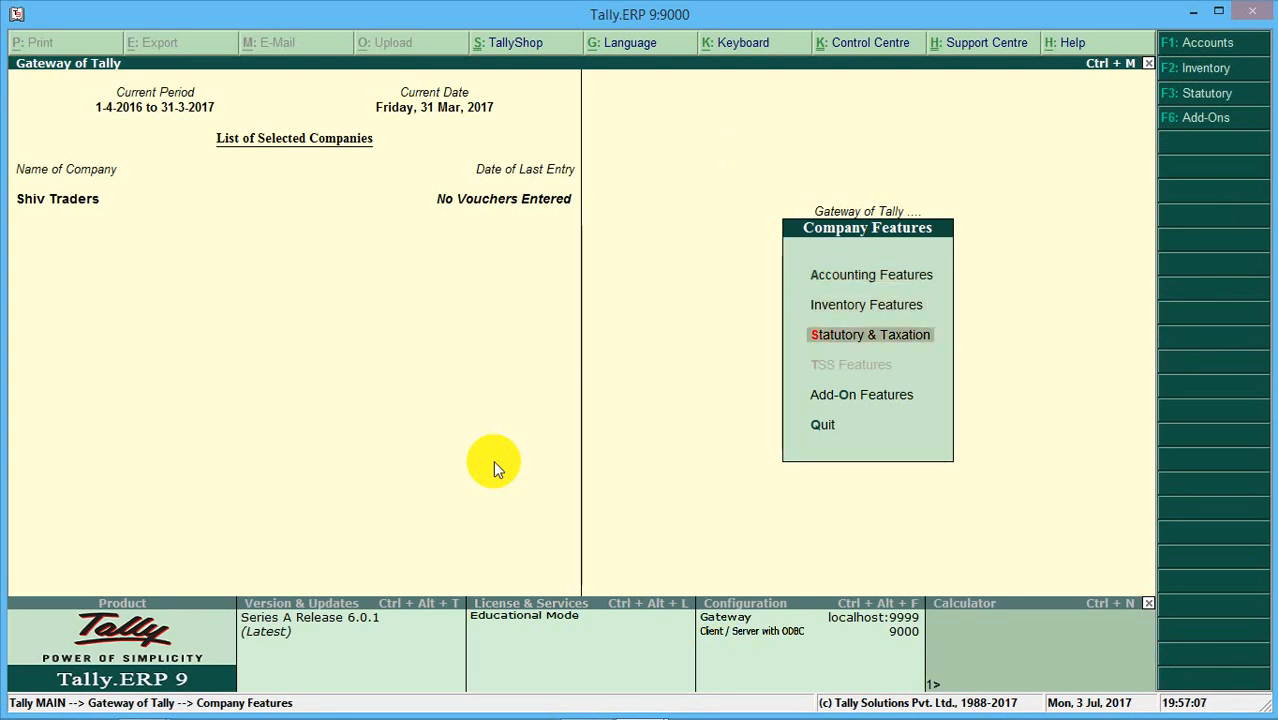
key(Return)
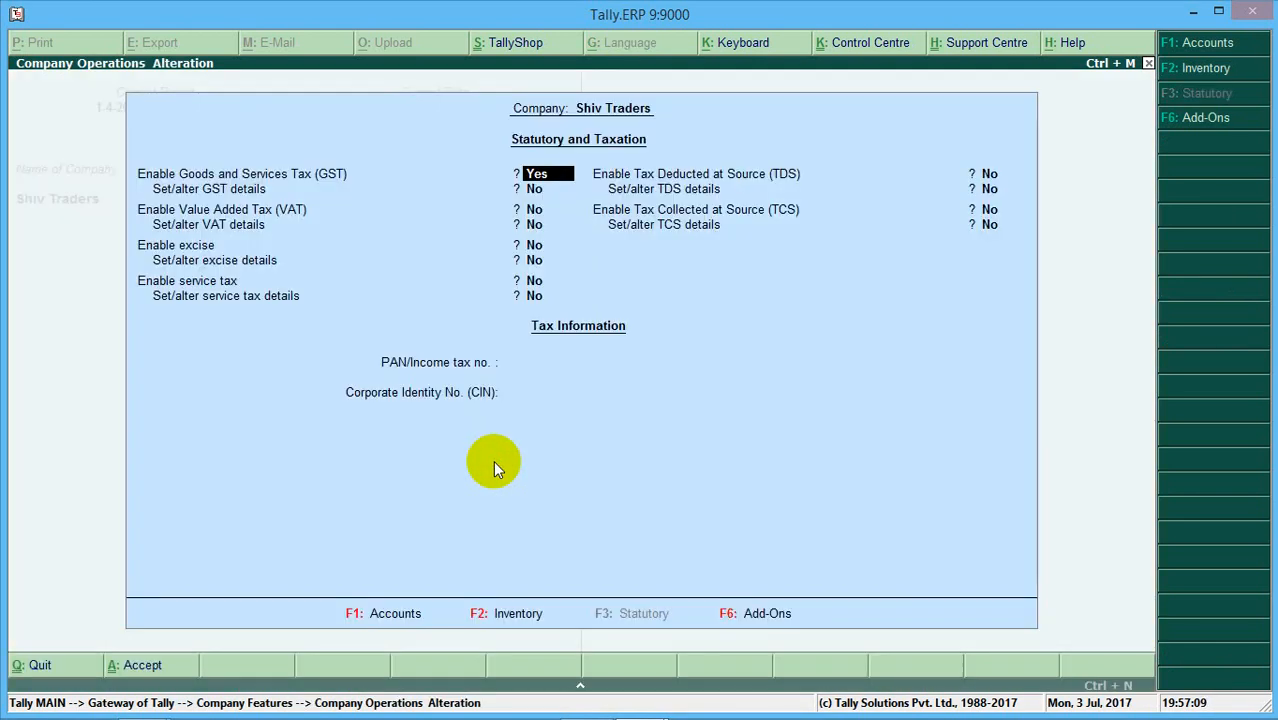
key(Return)
text(Y)
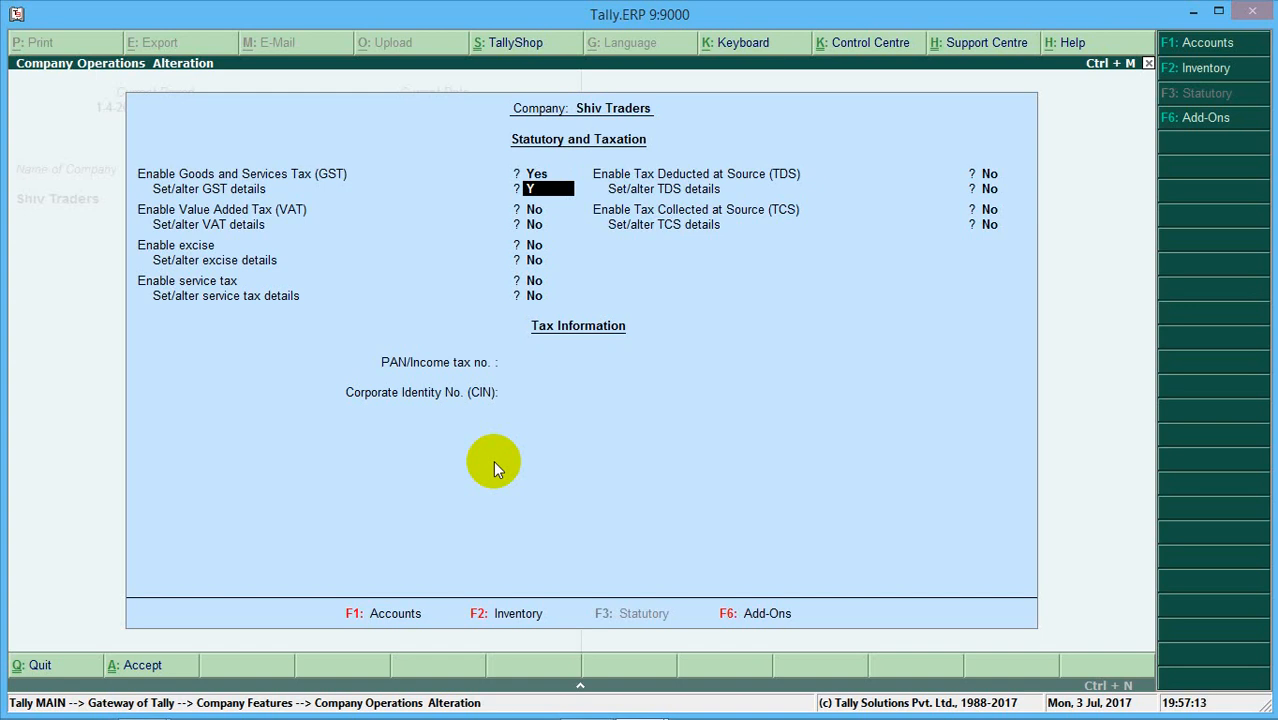
key(Return)
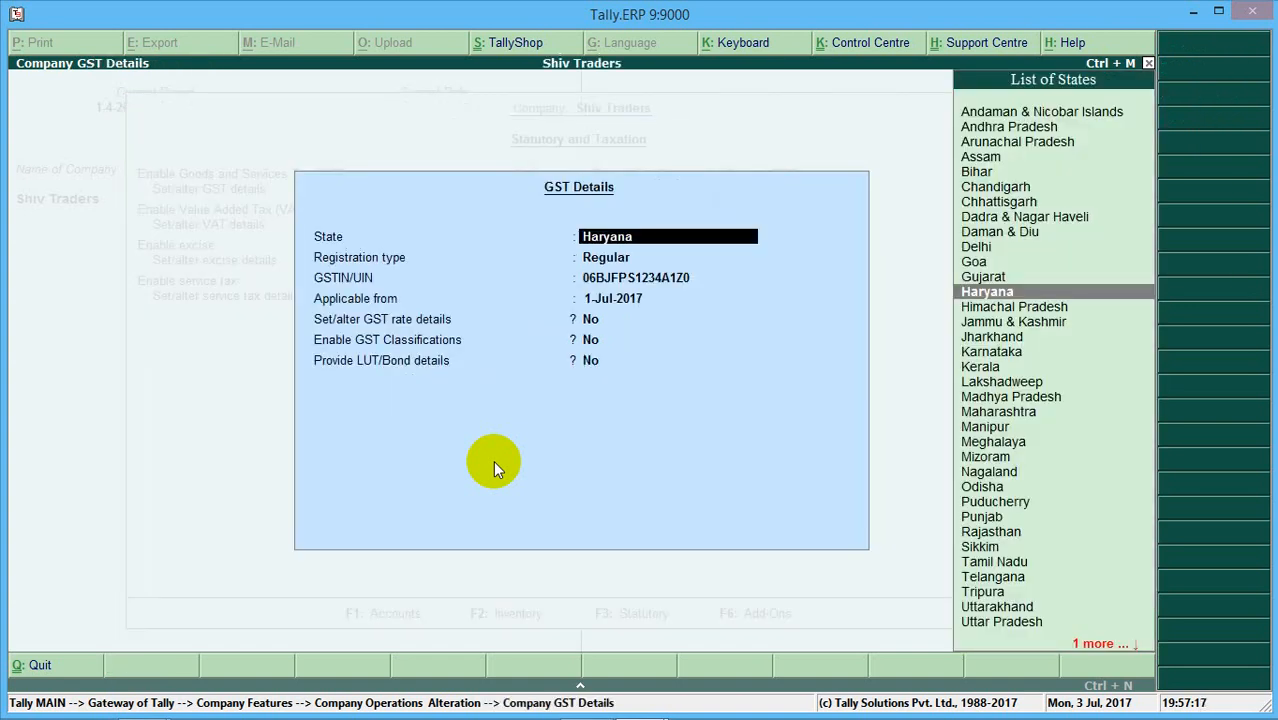
Accept the existing state, registration type, GSTIN/UIN and applicable-from date in the company's GST details.
key(Return)
key(Return)
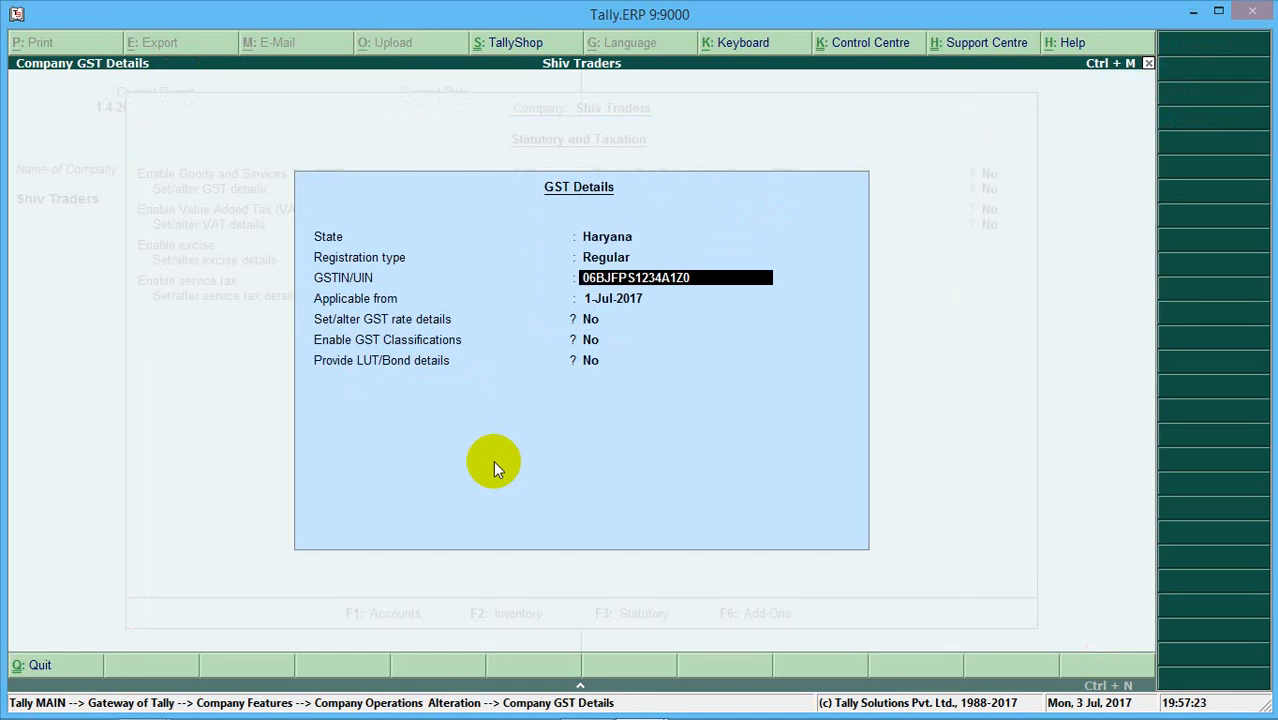
key(Return)
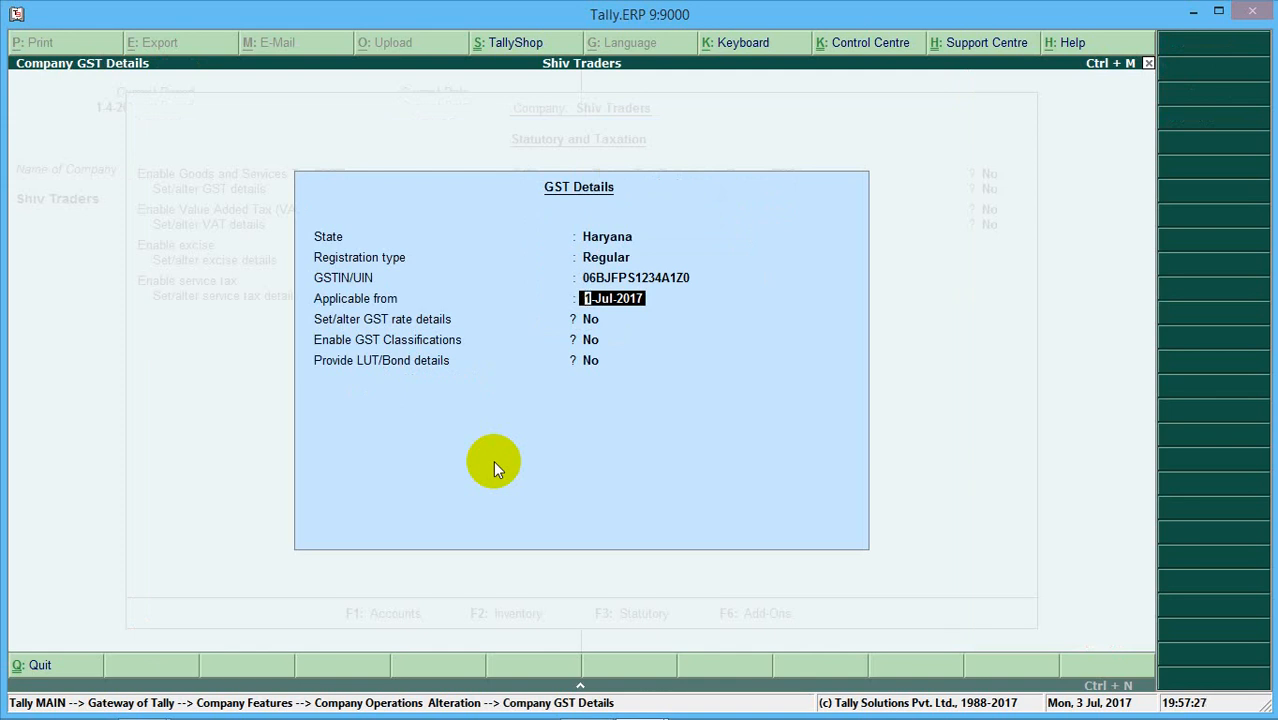
key(Return)
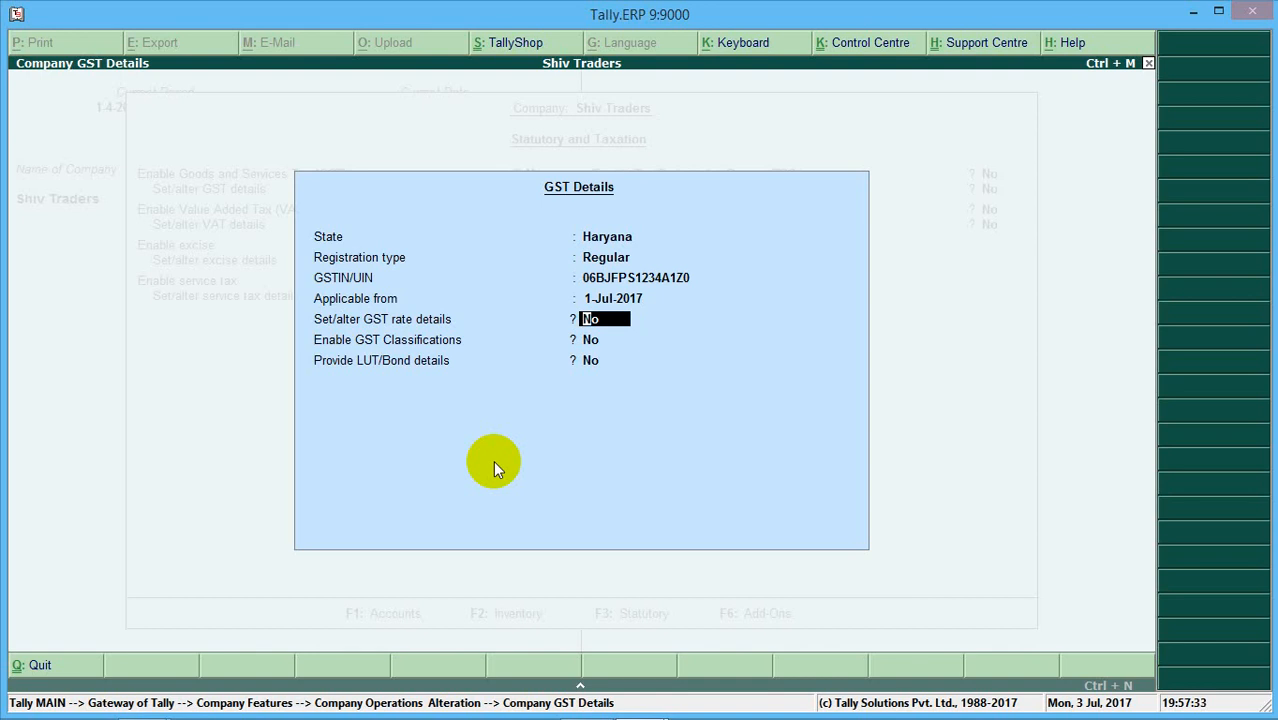
Open the company-level tax rate details form, cancel it and set Set/alter GST rate details back to No.
text(Y)
key(Return)
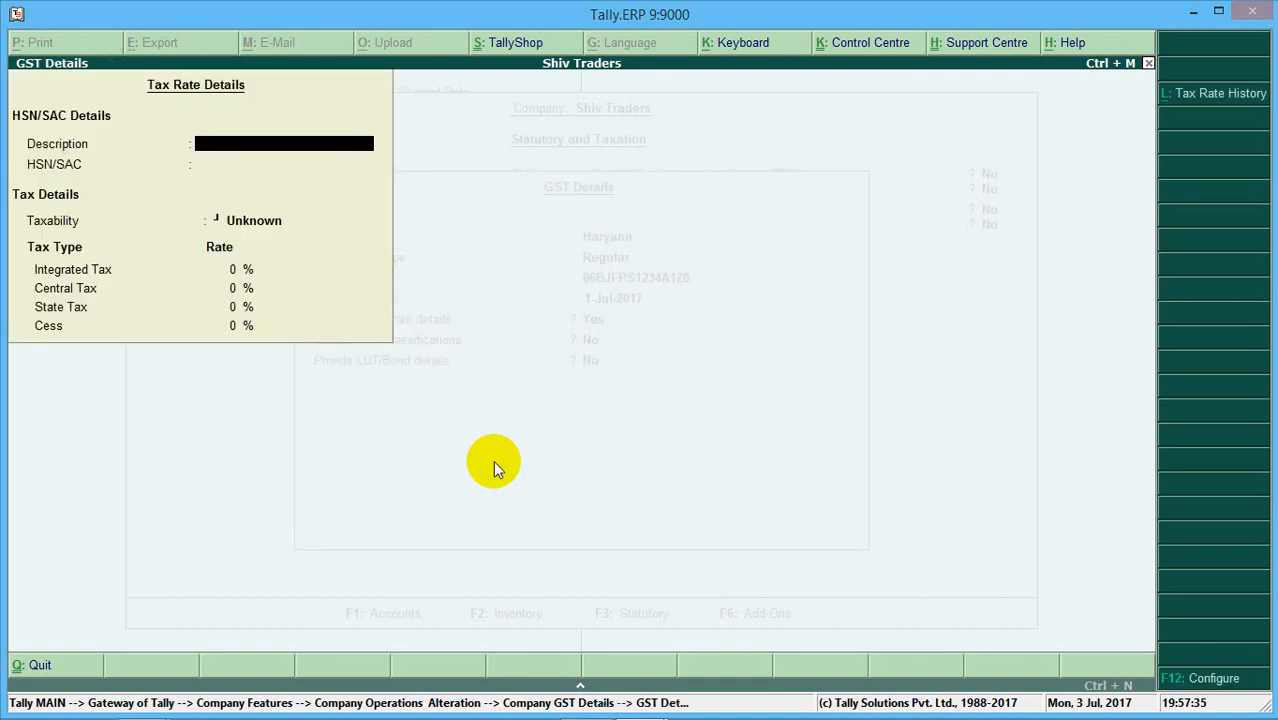
key(Escape)
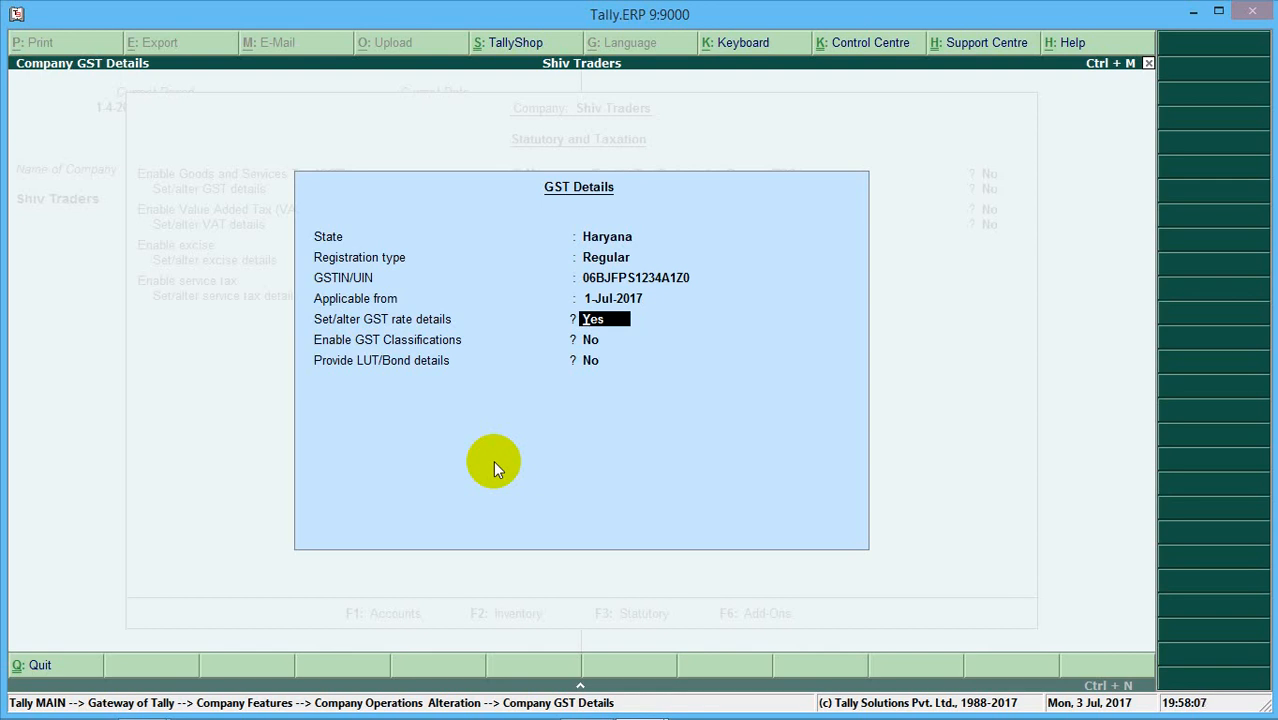
text(N)
key(Return)
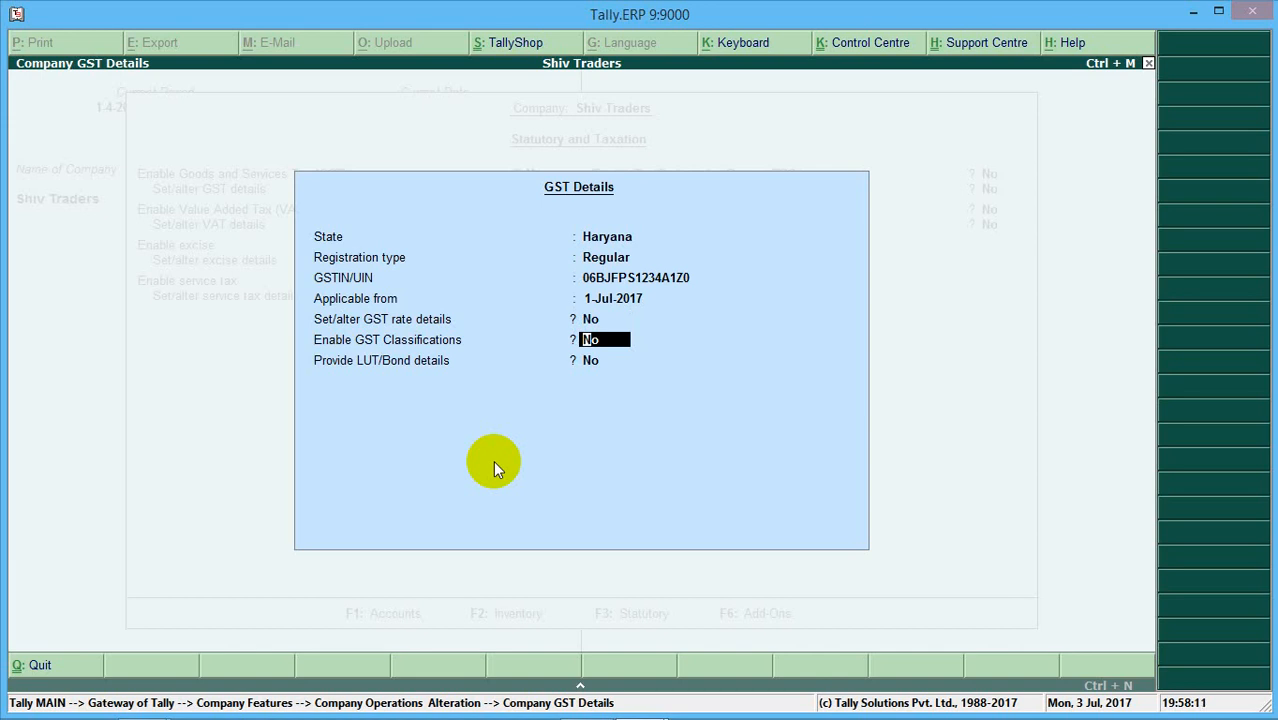
Switch Enable GST Classifications to Yes and return it to No.
text(y)
key(Return)
key(Up)
text(n)
key(Return)
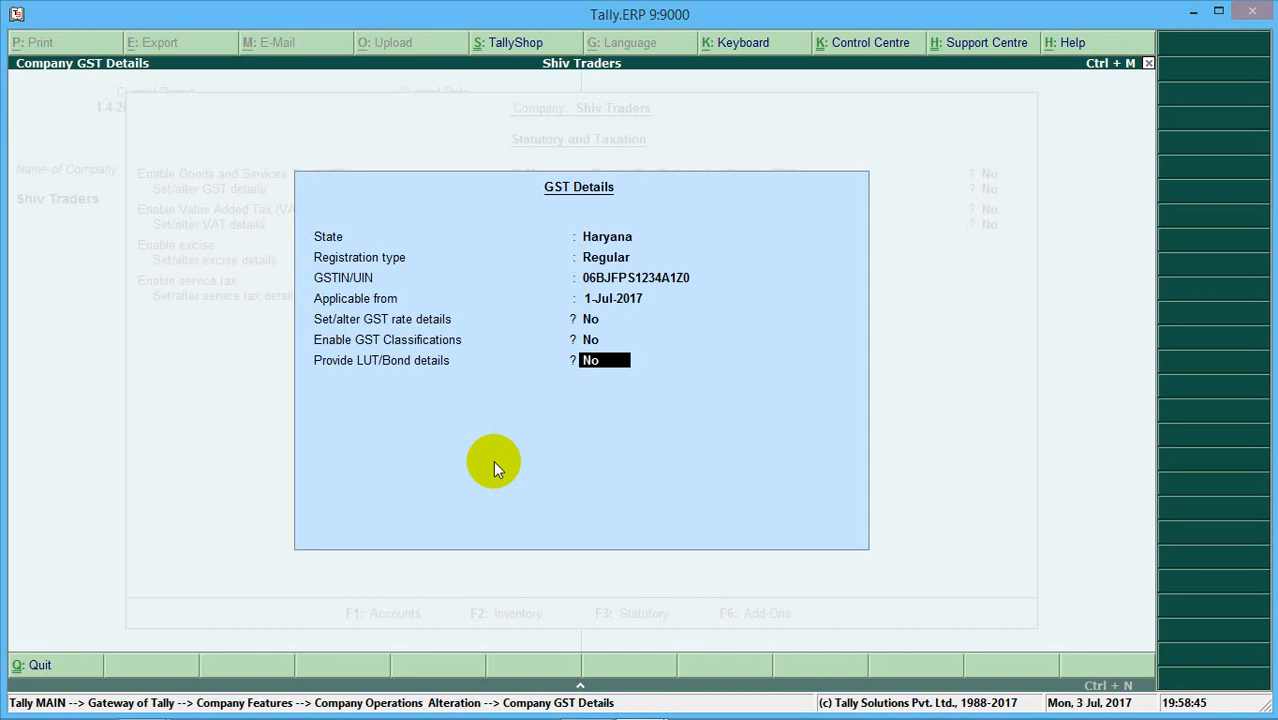
Open the company's LUT/Bond details form, leave it blank and decline to accept the GST details.
text(y)
key(Return)
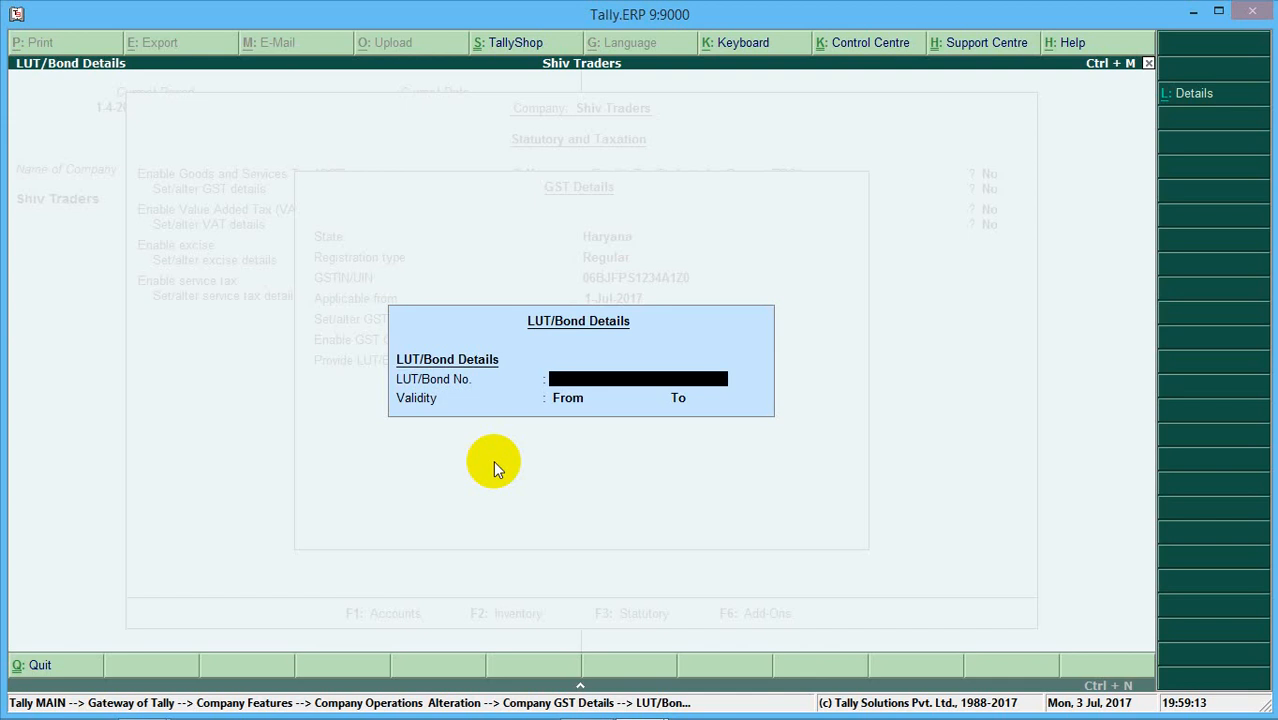
key(ctrl+a)
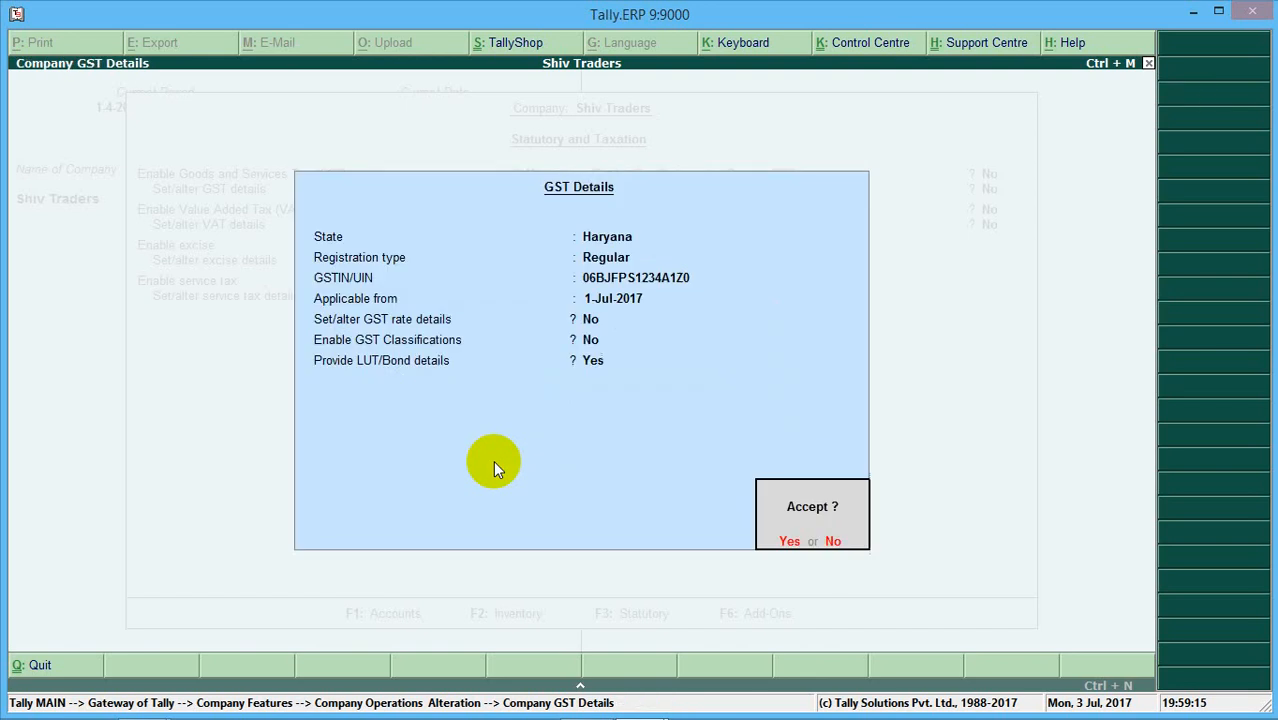
key(Escape)
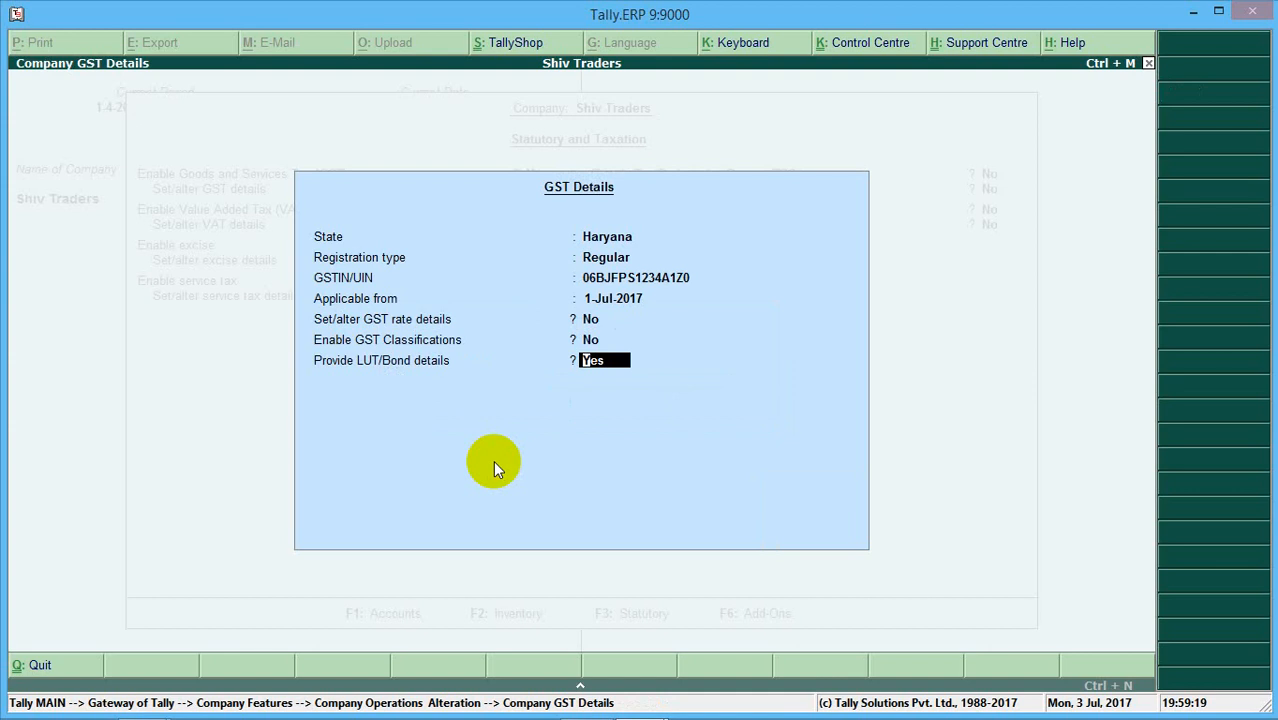
Set Provide LUT/Bond details to No, accept the GST details and save the company's statutory and taxation features.
text(N)
key(Return)
key(Return)
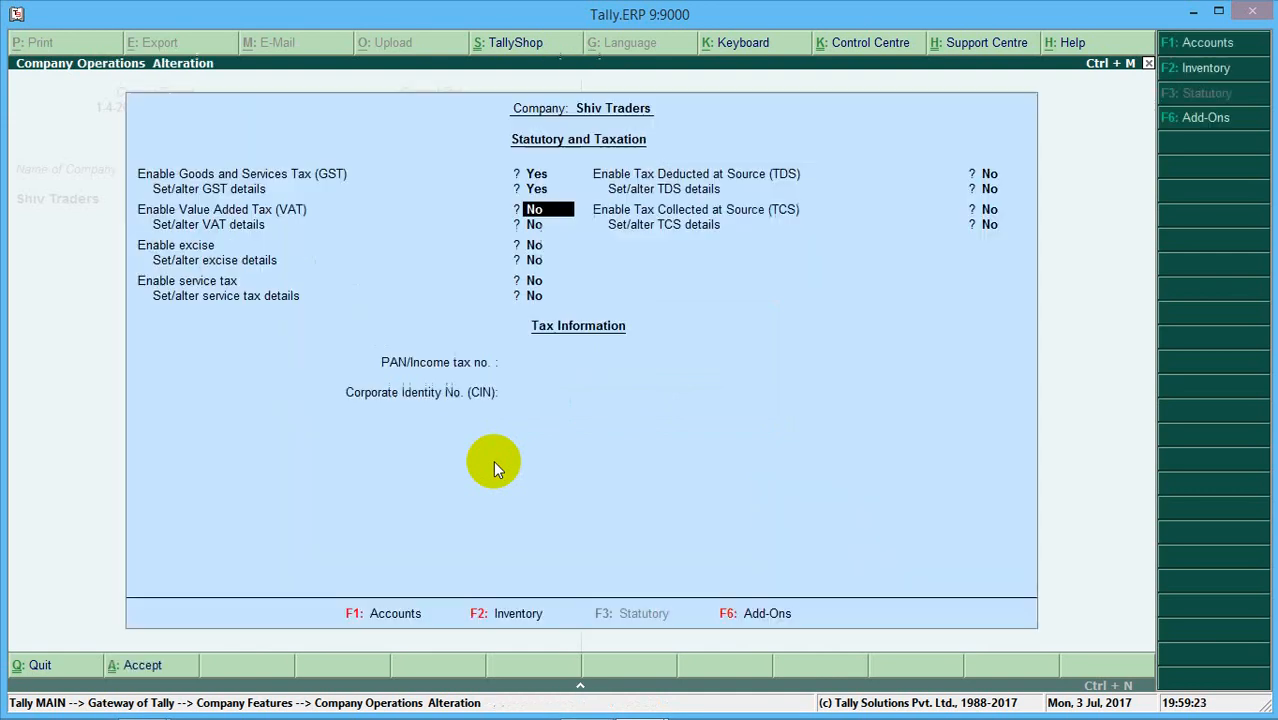
key(Return)
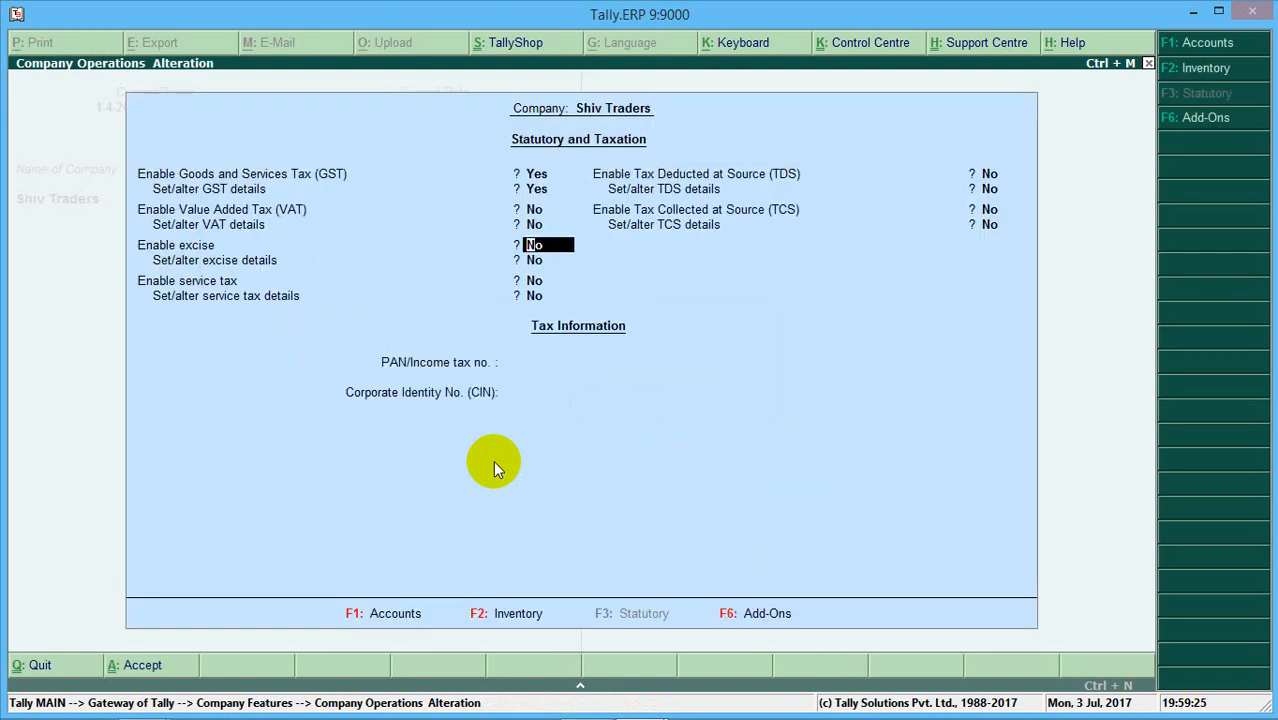
click(493, 461)
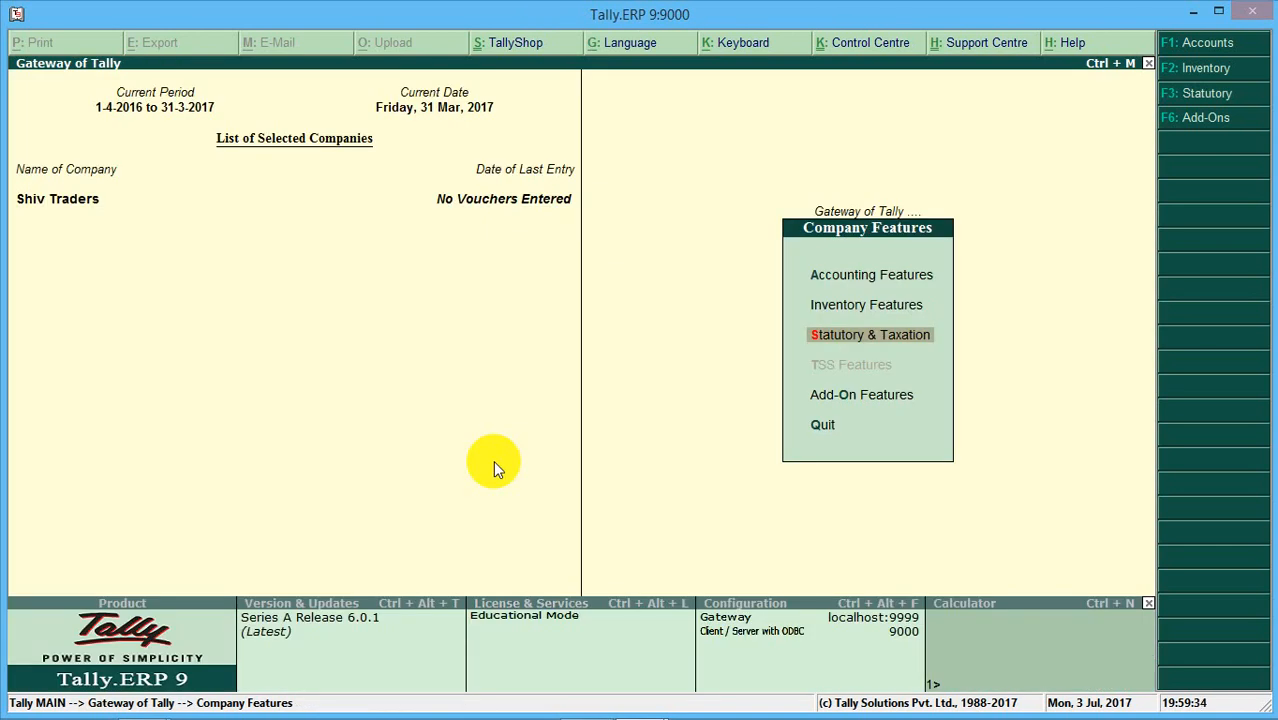
key(Escape)
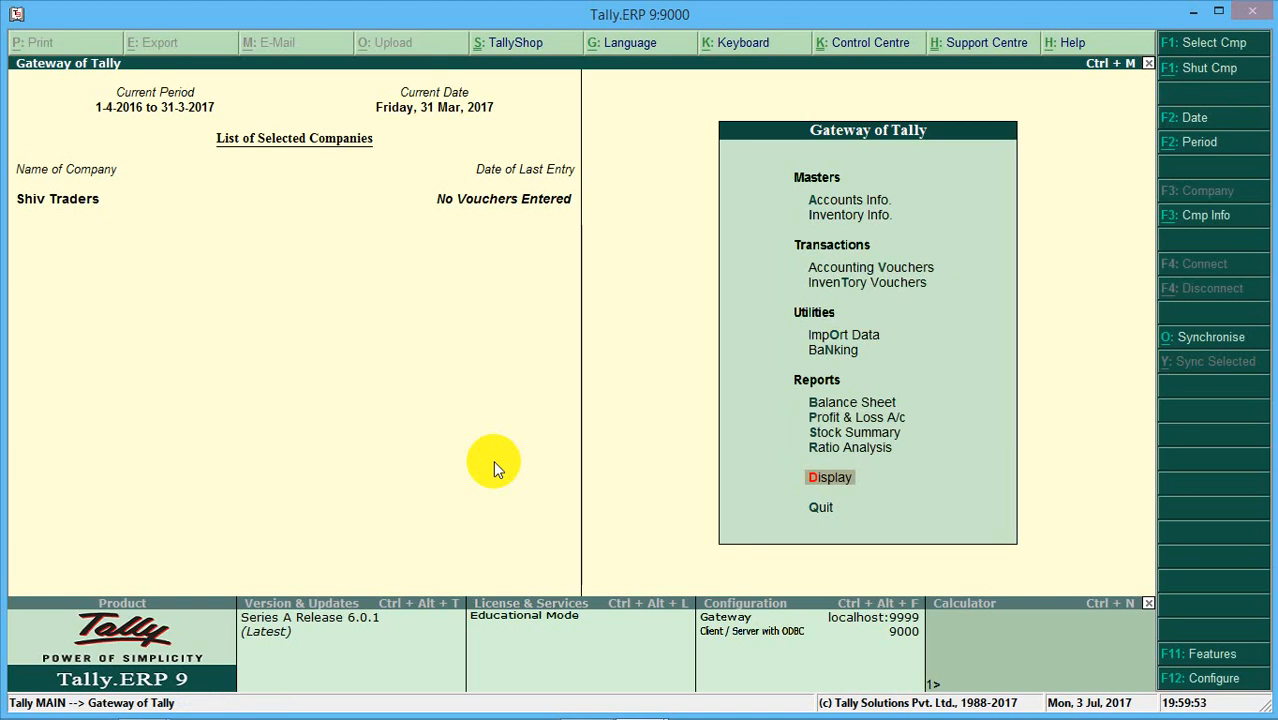
Open GST Rate Setup from the statutory GST reports and show it in detailed view with the stock items.
key(Return)
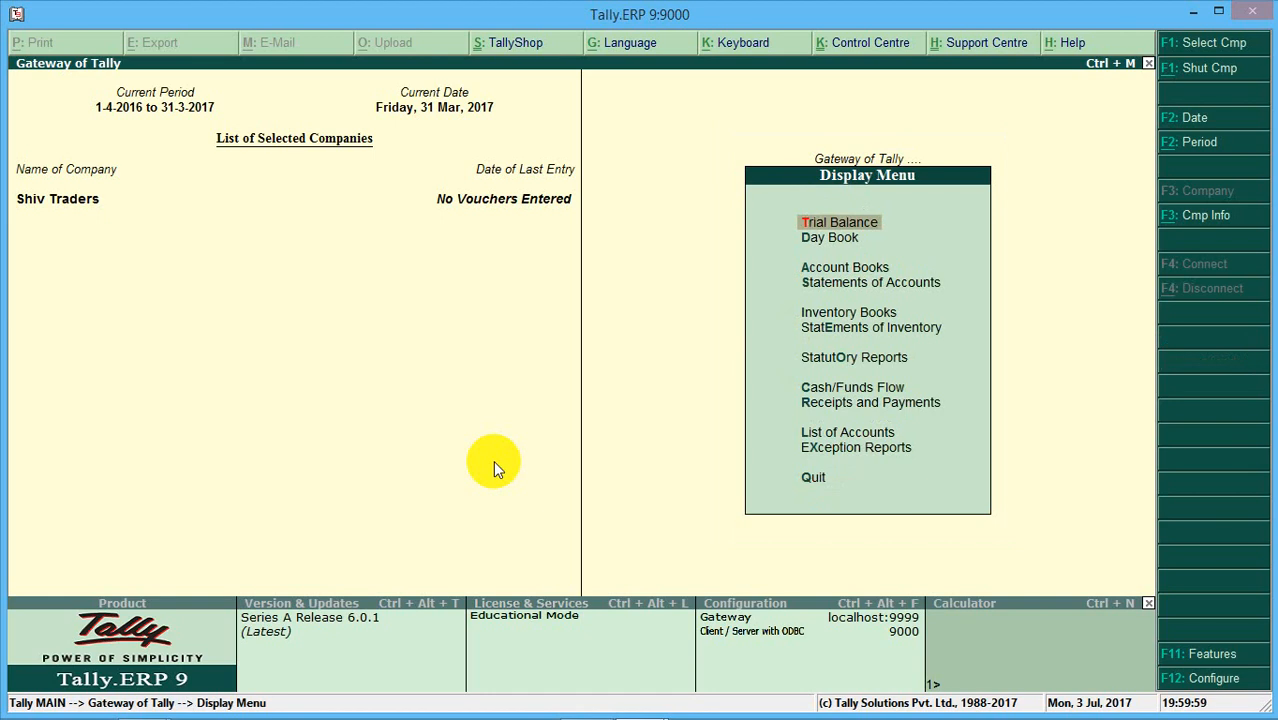
key(Down)
key(Down)
key(Down)
key(Down)
key(Down)
key(Down)
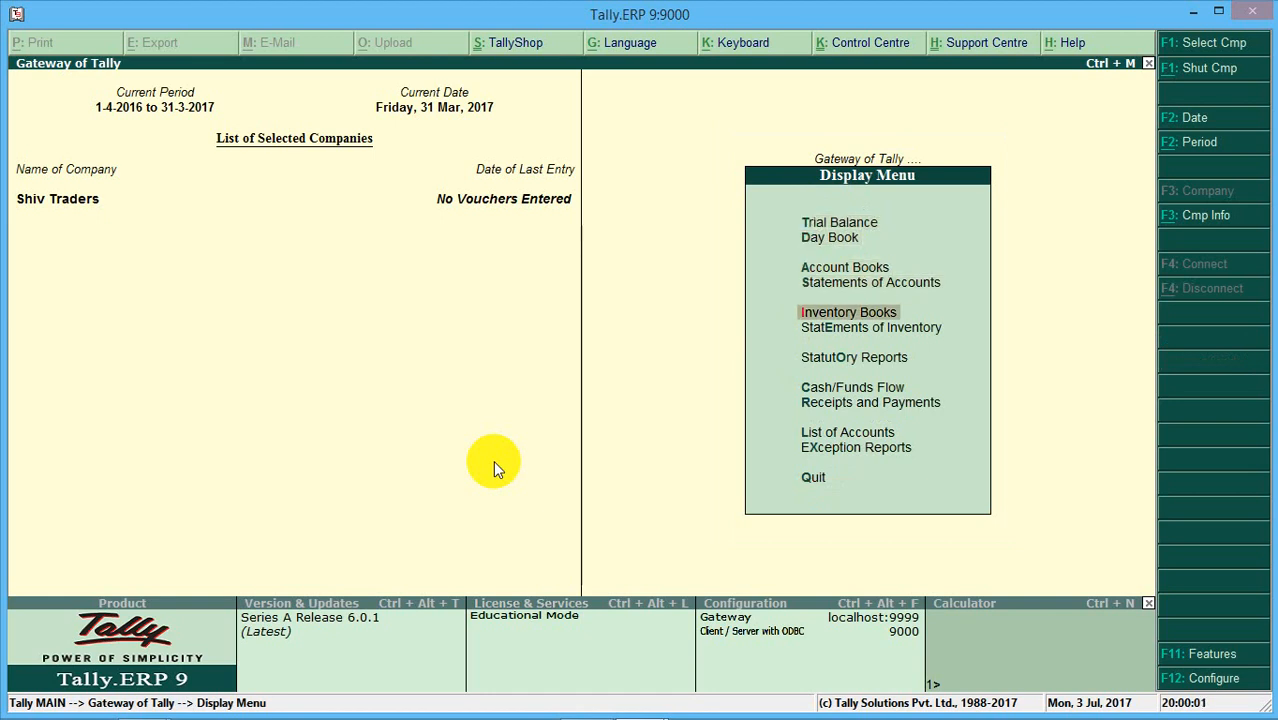
key(Return)
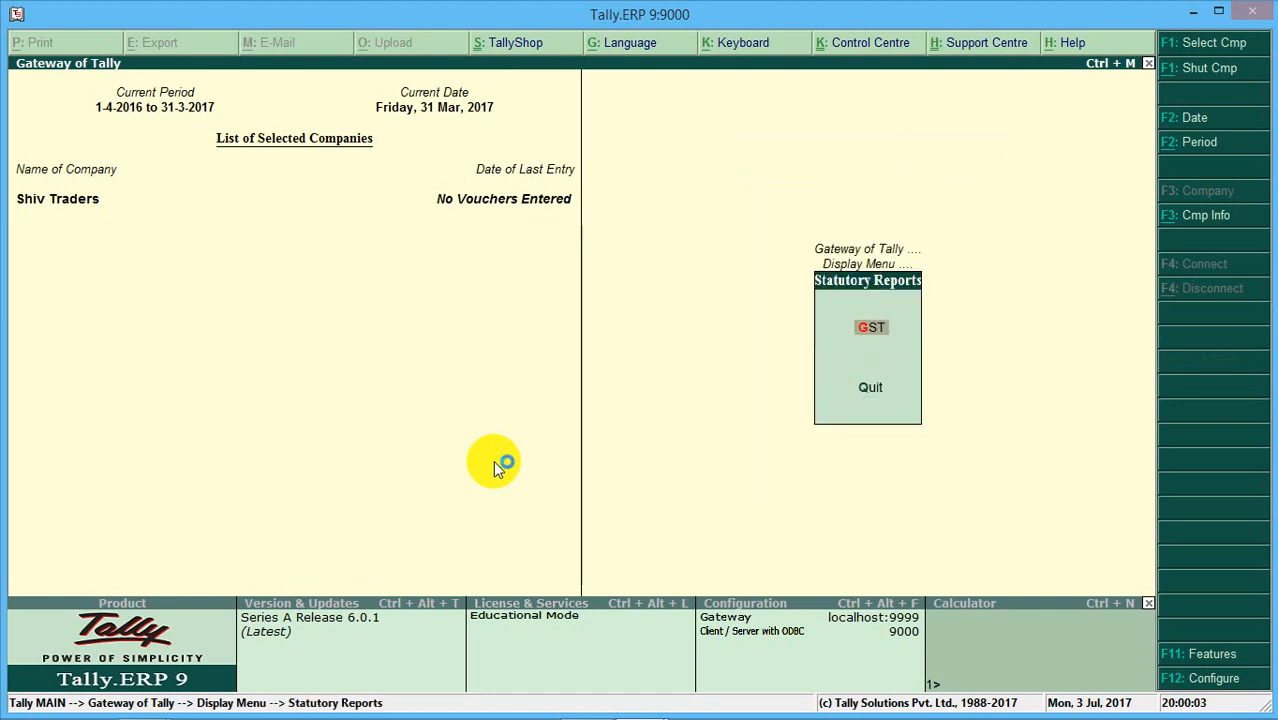
key(Return)
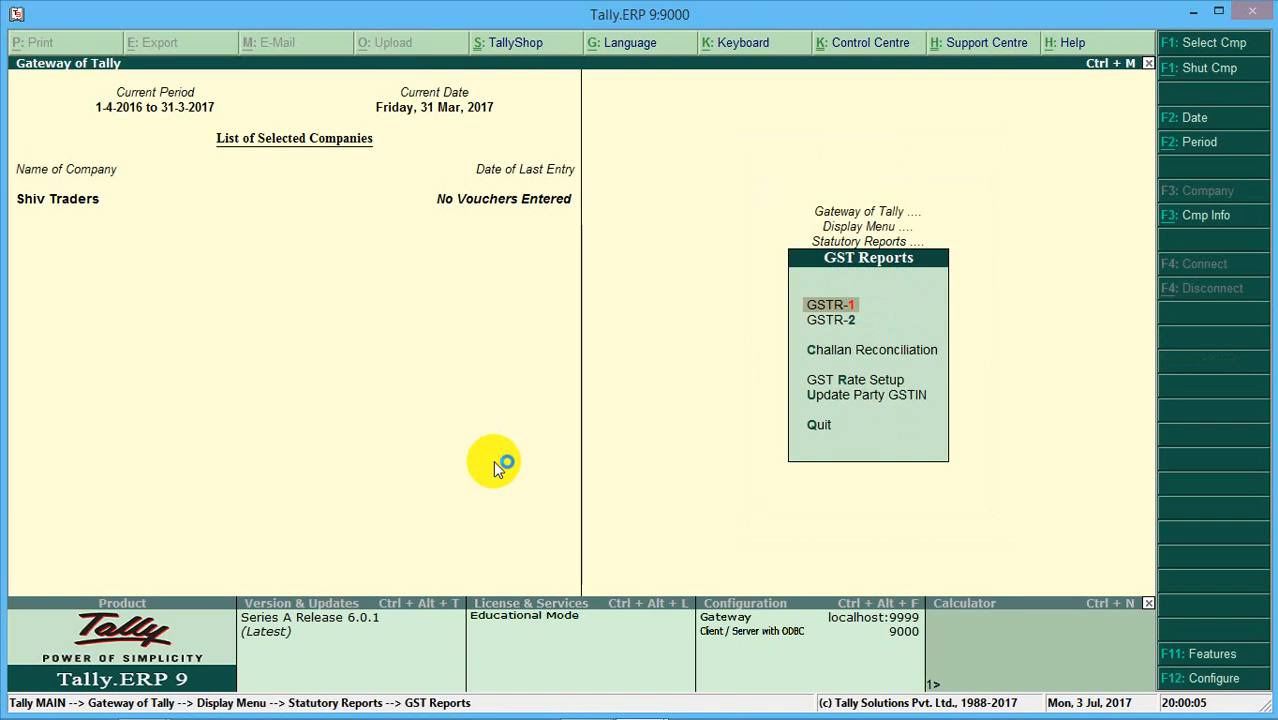
key(Down)
key(Down)
key(Down)
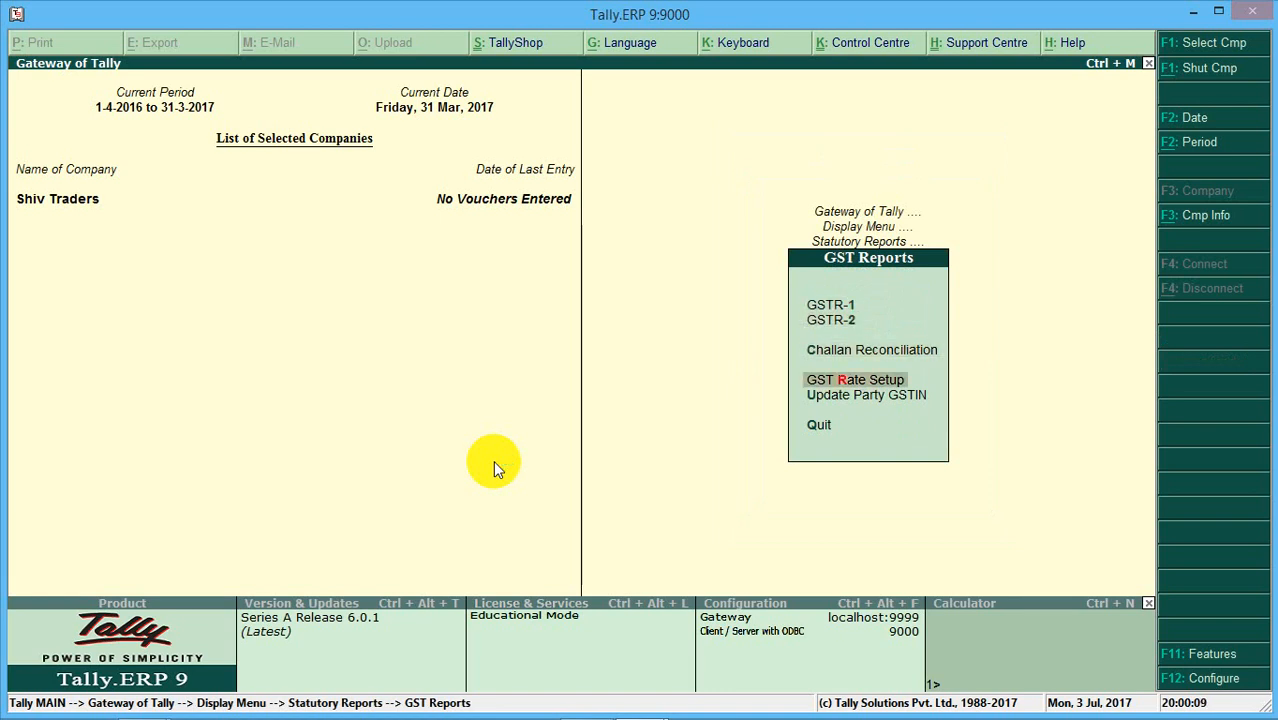
key(Return)
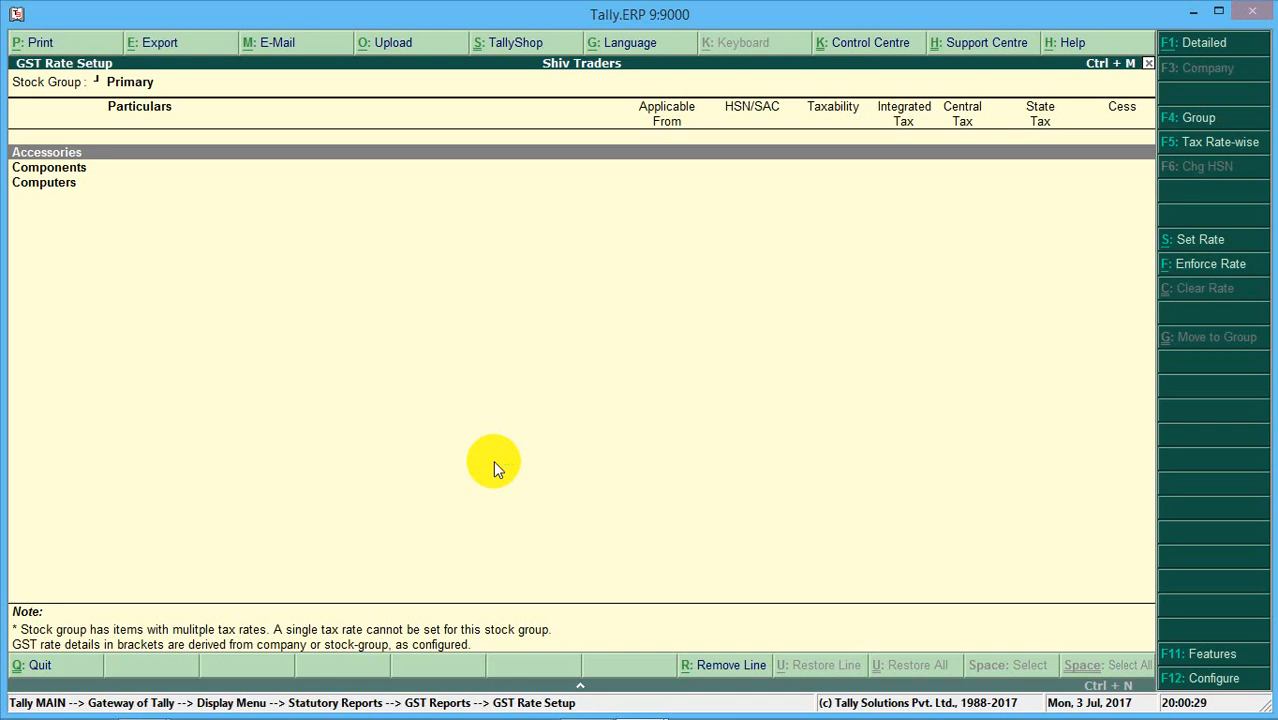
key(alt+F1)
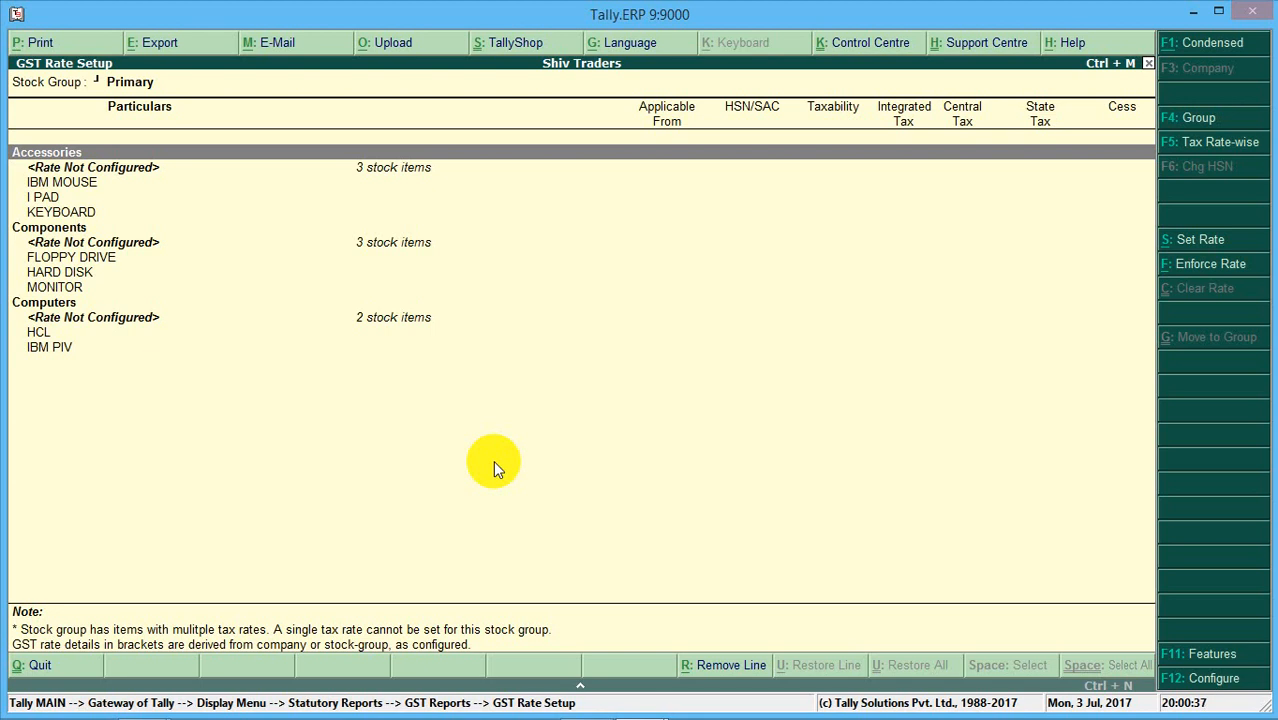
Open the tax rate details for the HARD DISK stock item and leave without setting a rate.
key(Down)
key(Down)
key(Down)
key(Down)
key(Down)
key(Down)
key(Down)
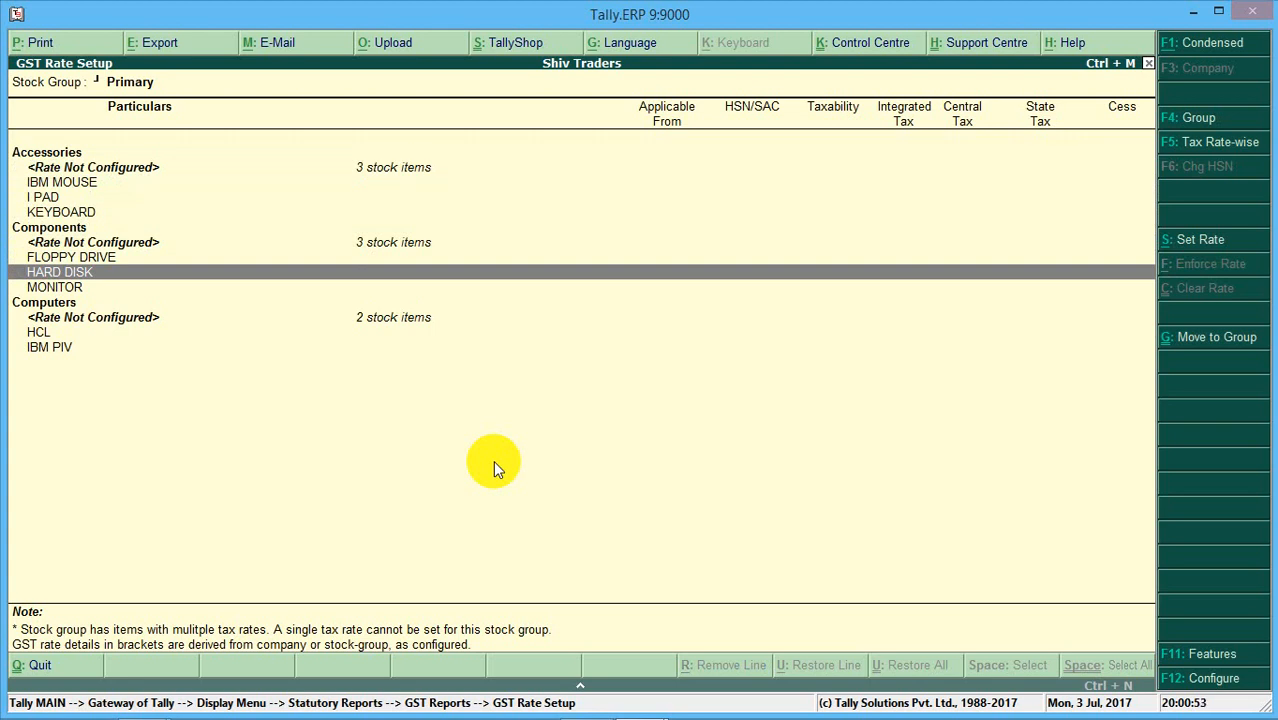
click(1210, 248)
click(1210, 250)
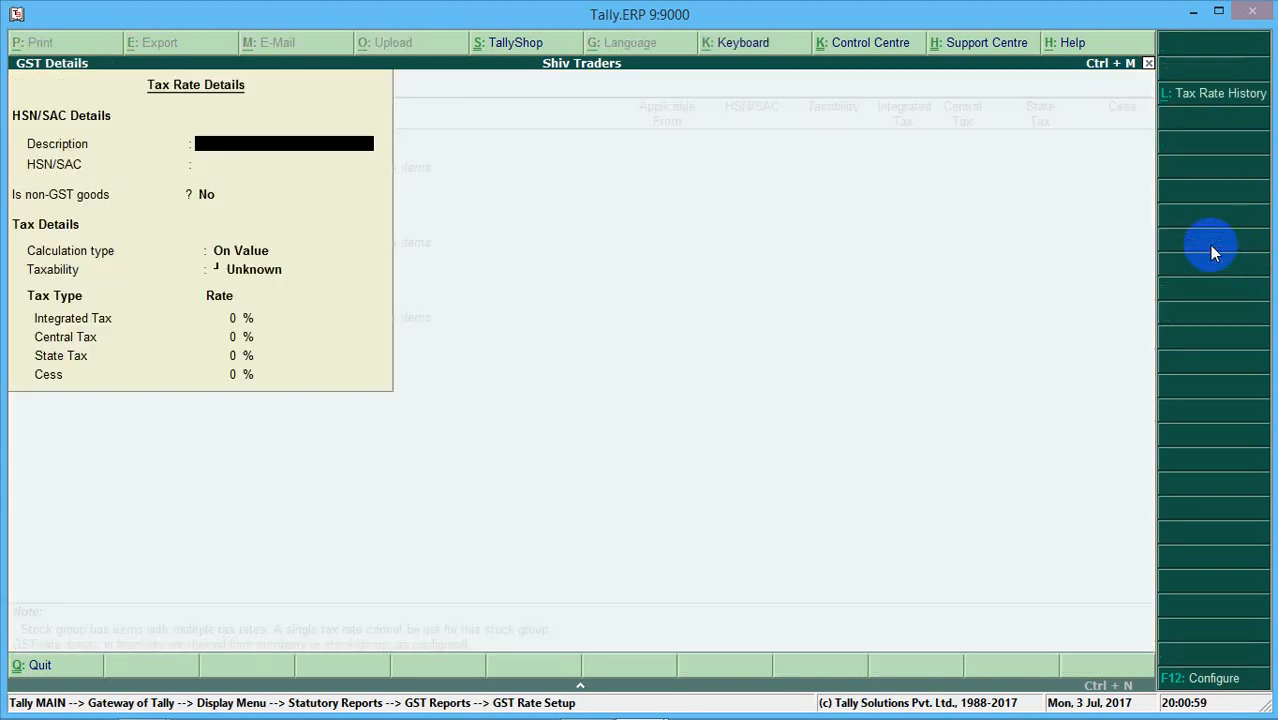
key(Escape)
key(Return)
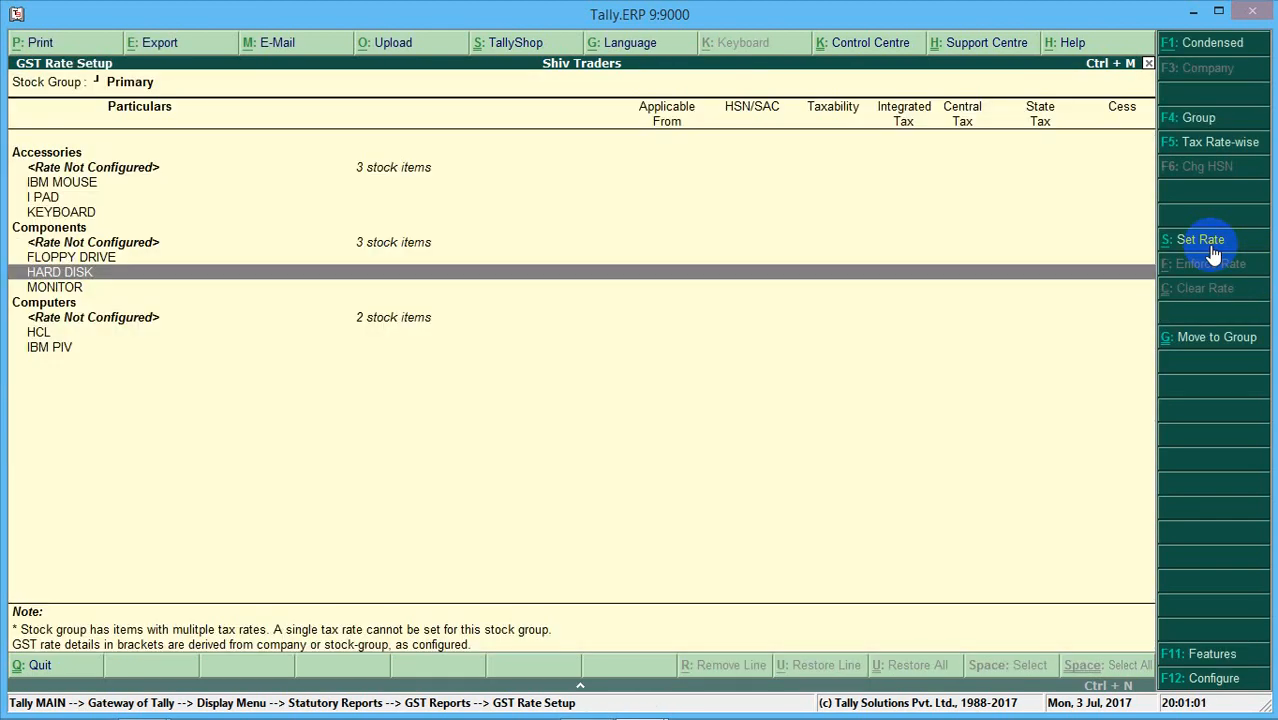
Start setting the GST rate for the Accessories stock group and enter COMPUTER ACCESSORIES as its HSN/SAC description.
key(Up)
key(Up)
key(Up)
key(Up)
key(Up)
key(Up)
key(Up)
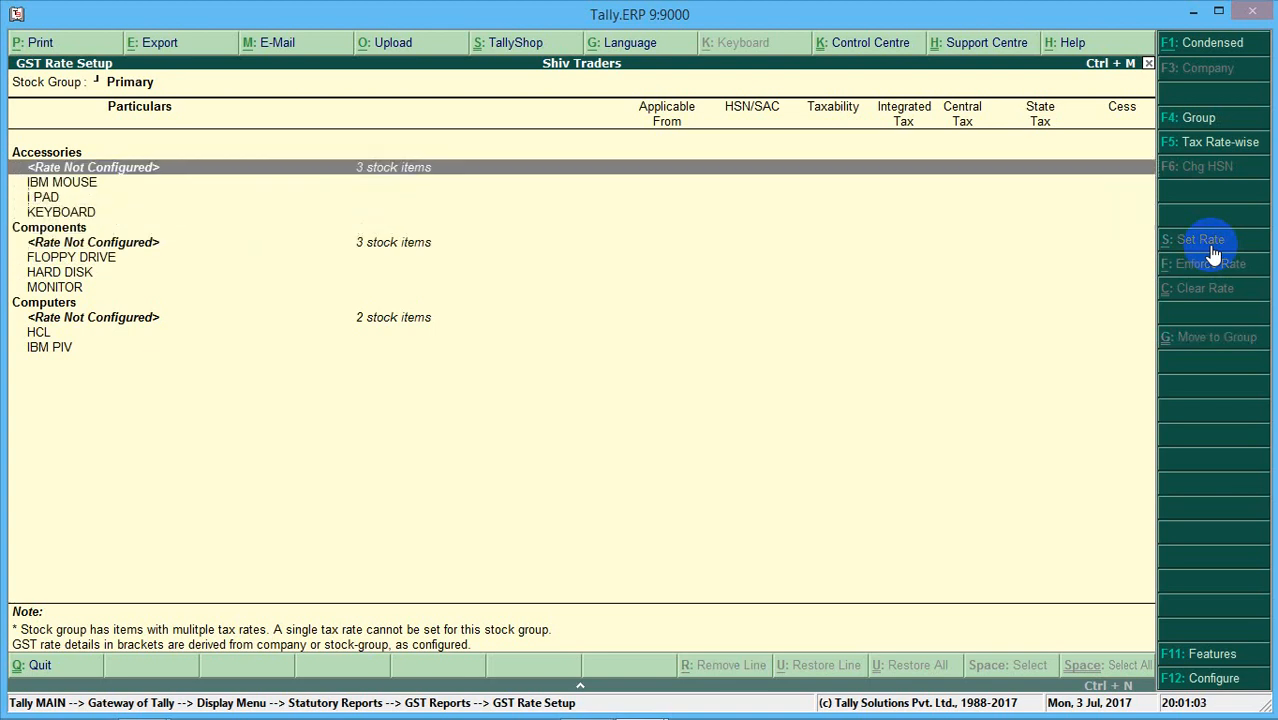
key(Up)
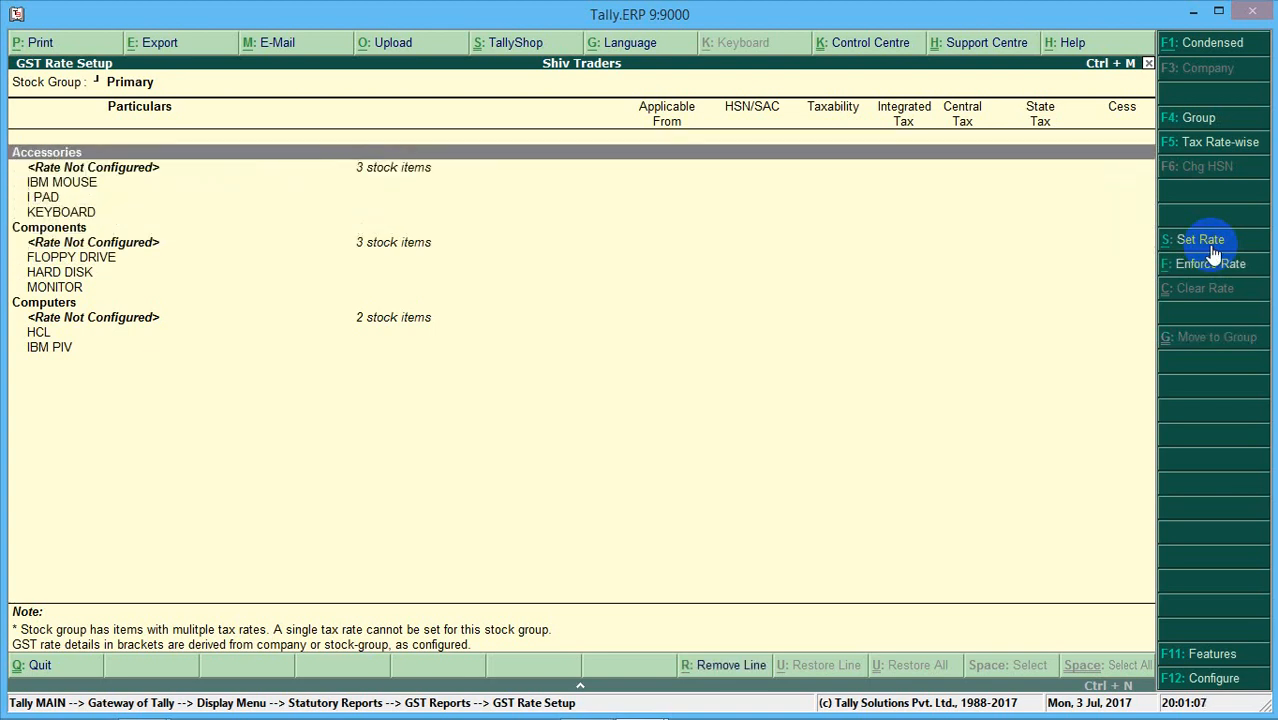
key(space)
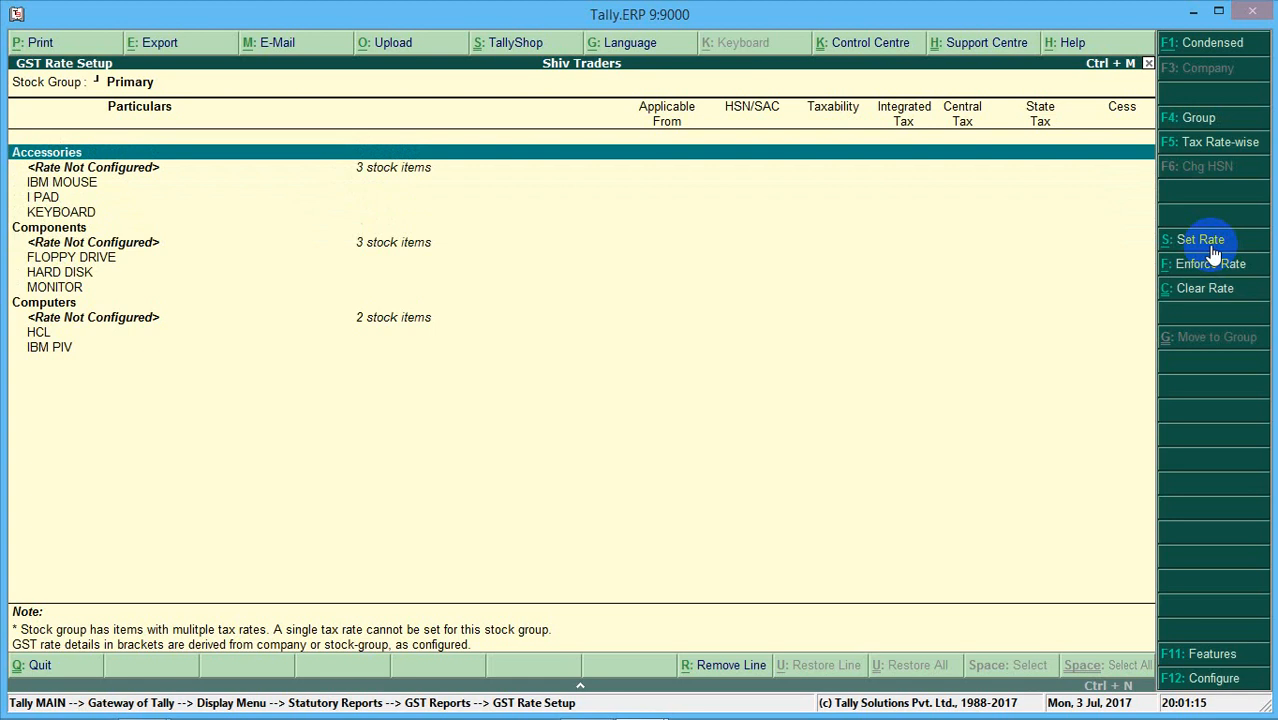
click(1210, 247)
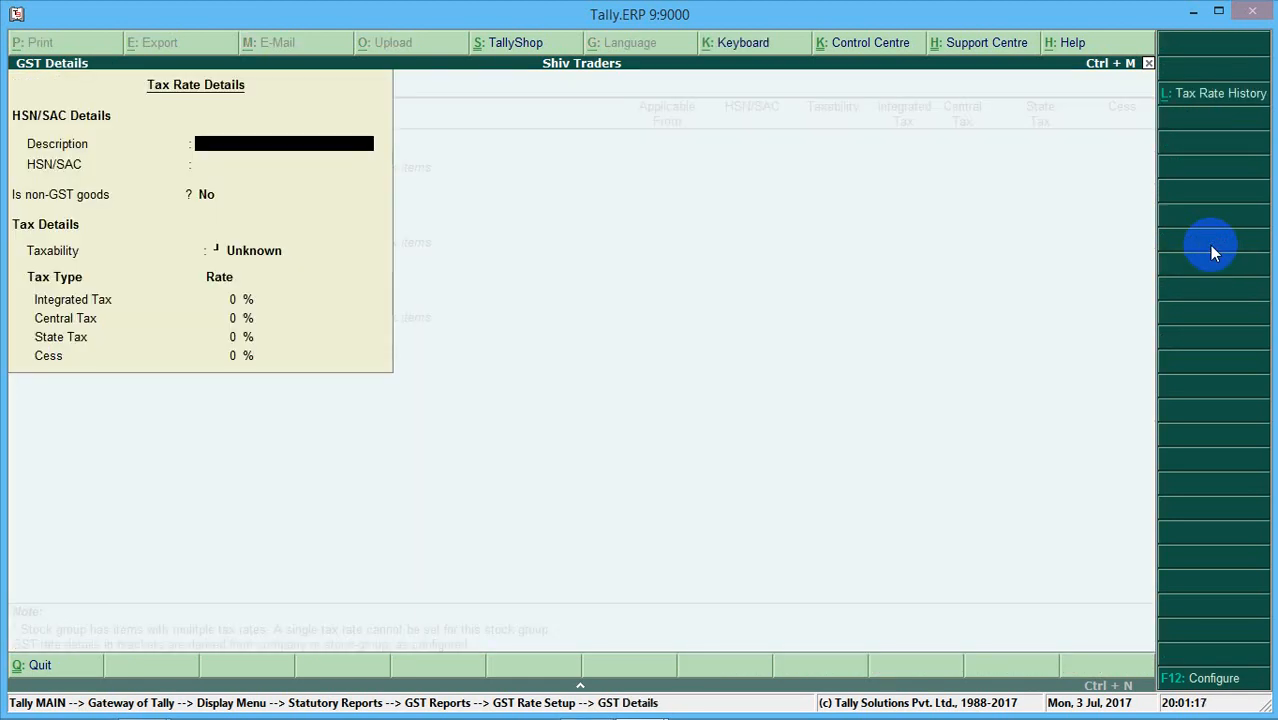
text(COMPUTER)
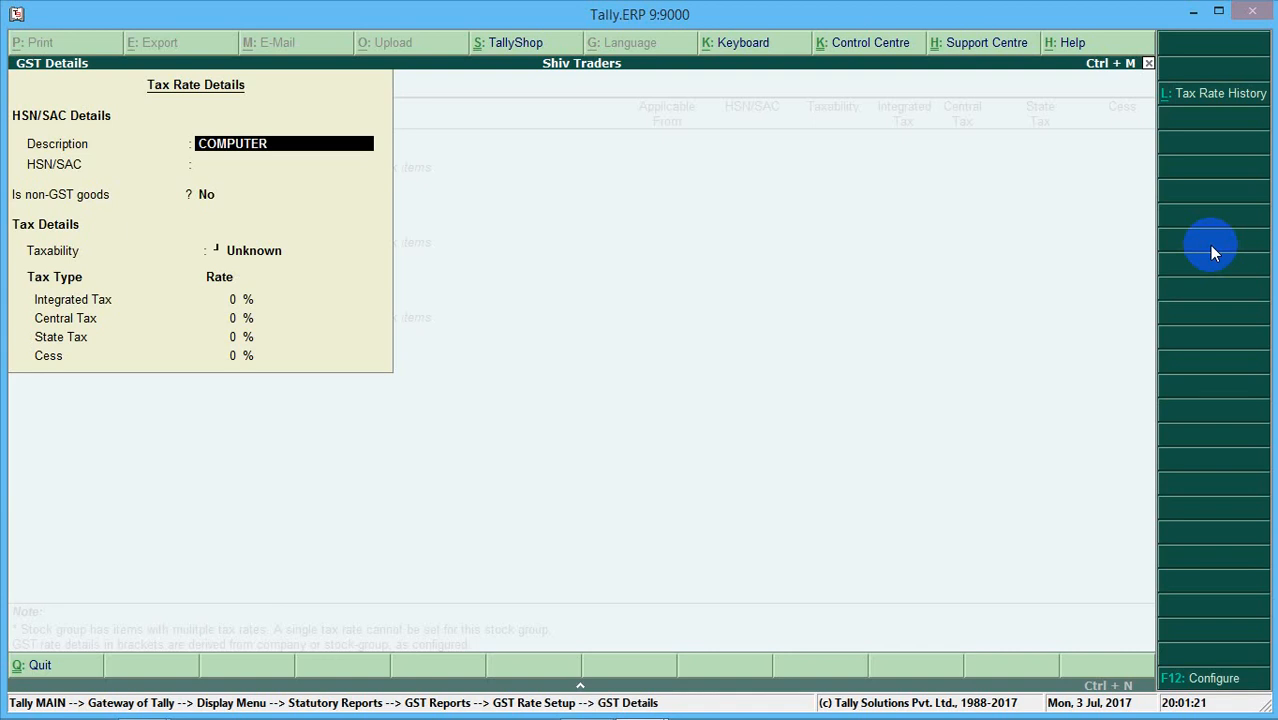
text( ACCESSORIES)
key(Return)
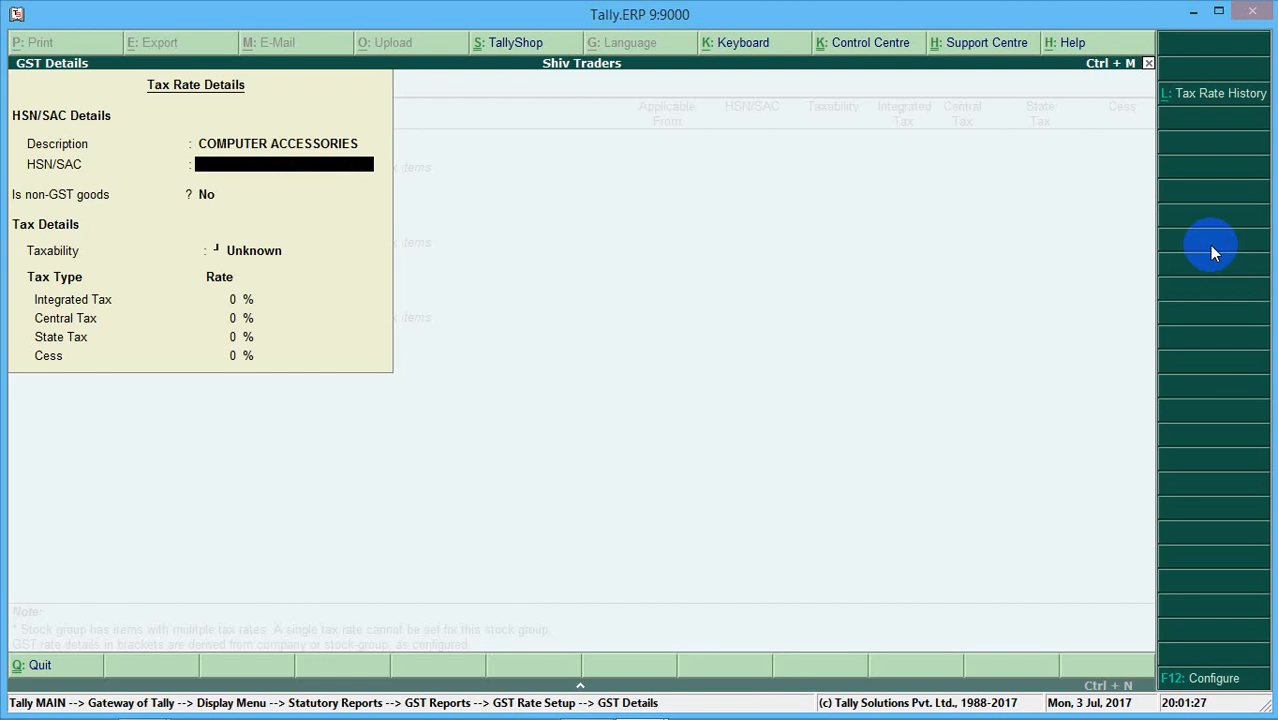
Enter 201030 as the HSN/SAC code for Accessories, keep non-GST goods at No and set Taxability to Taxable.
text(201030)
key(Return)
key(Return)
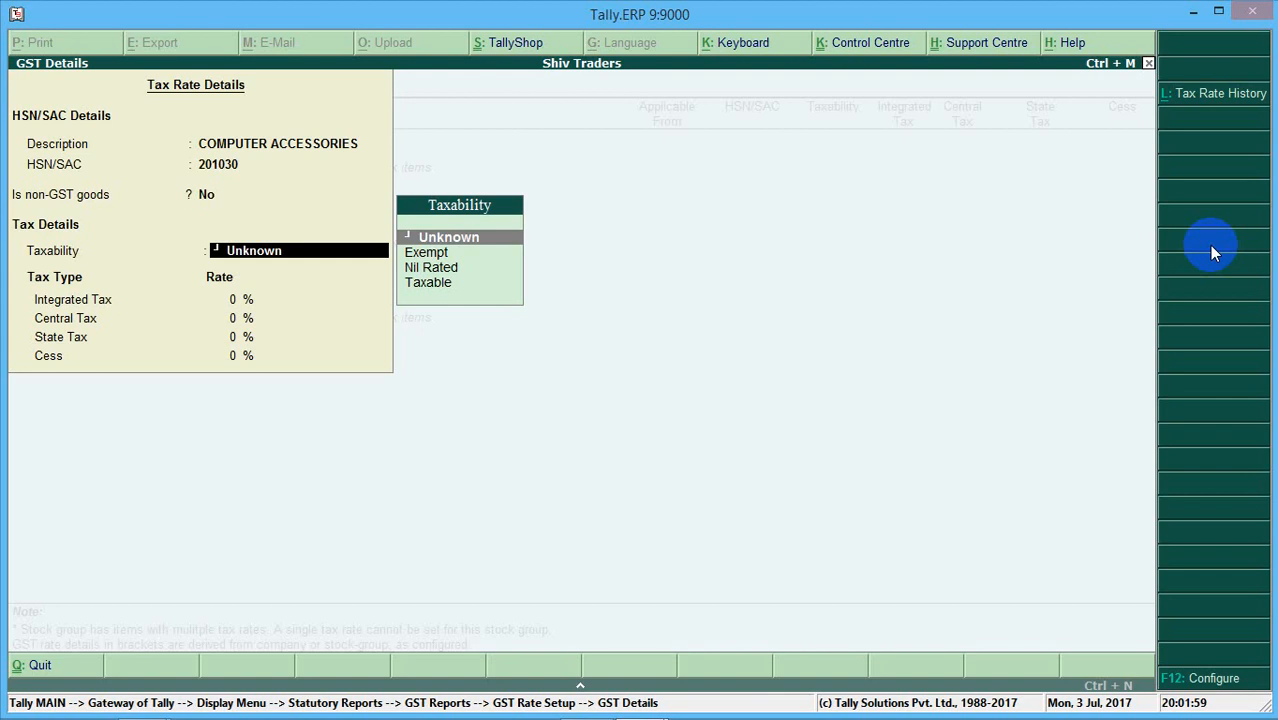
key(Down)
key(Down)
key(Down)
key(Return)
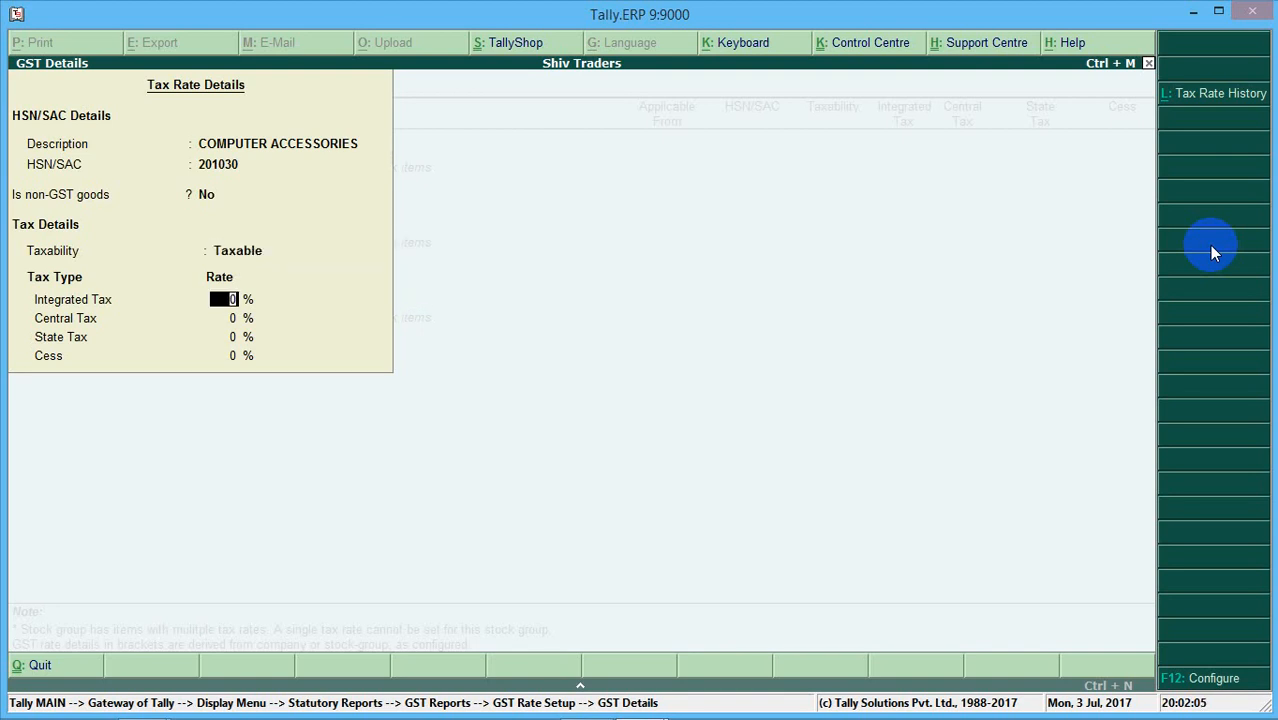
Set the Accessories group's Integrated Tax rate to 28%, leave Cess unset and accept the tax rate details.
text(12)
key(Return)
key(BackSpace)
text(28)
key(Return)
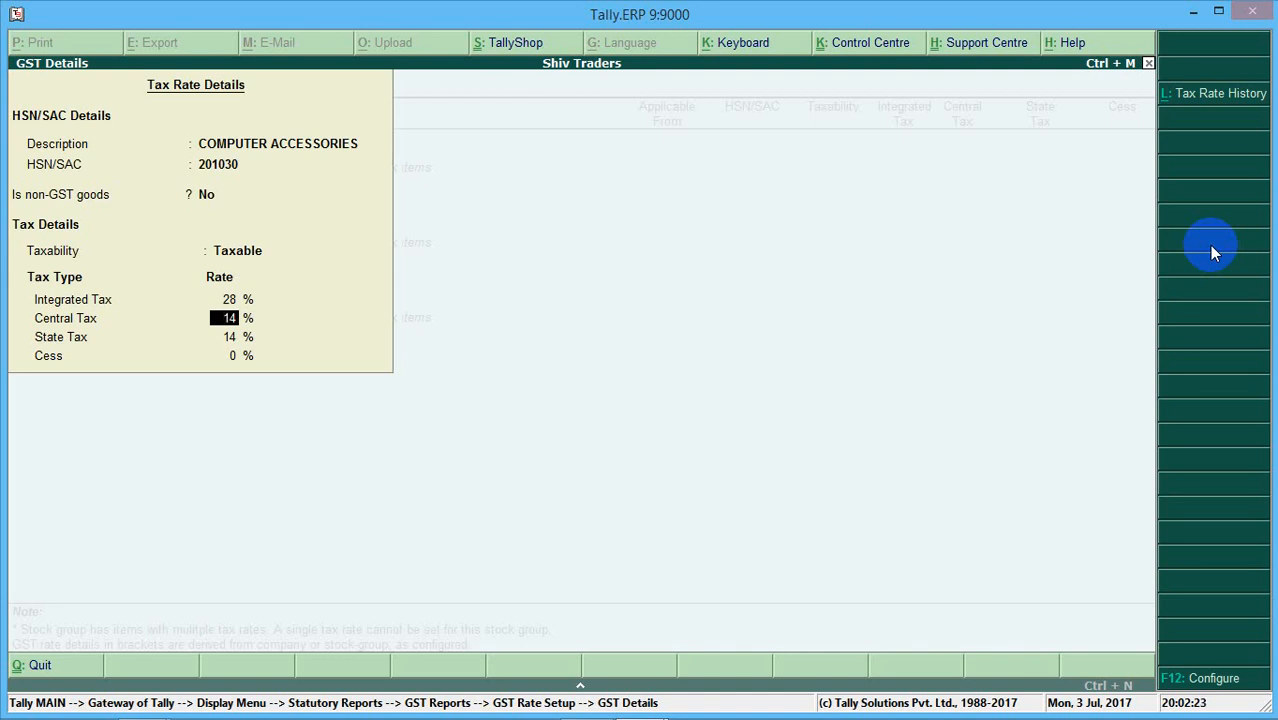
key(Return)
key(Return)
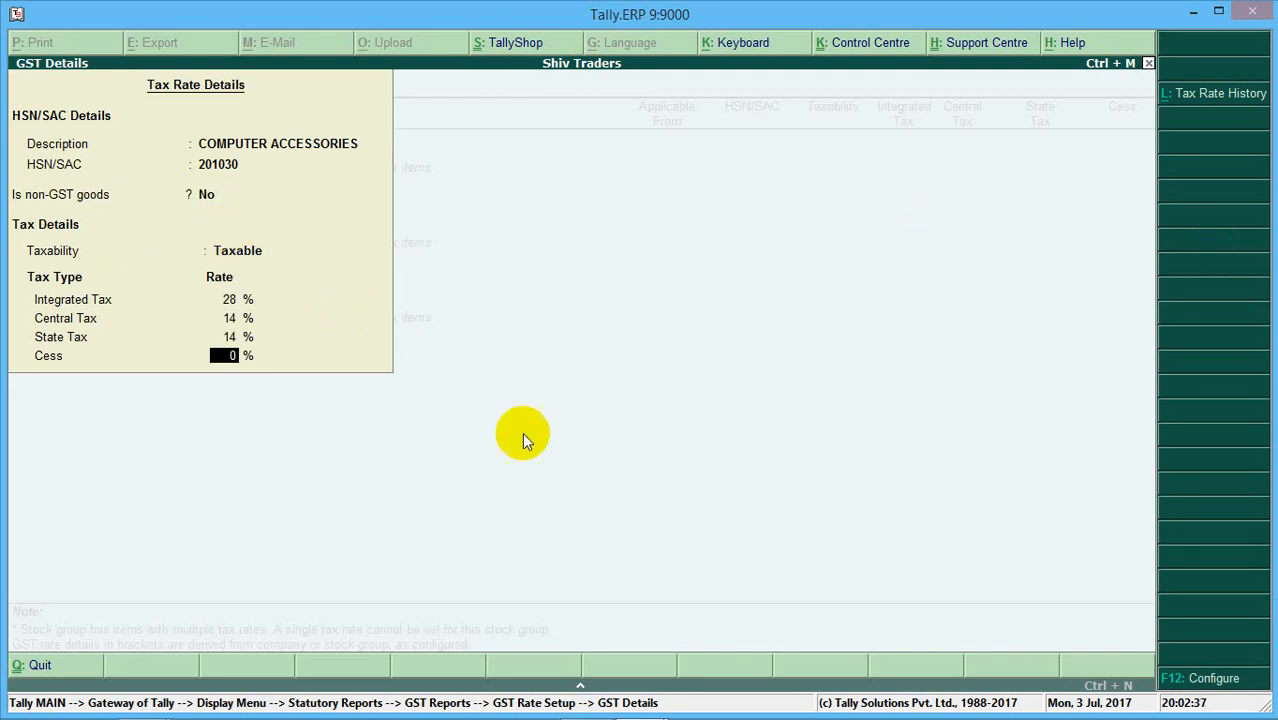
click(1203, 680)
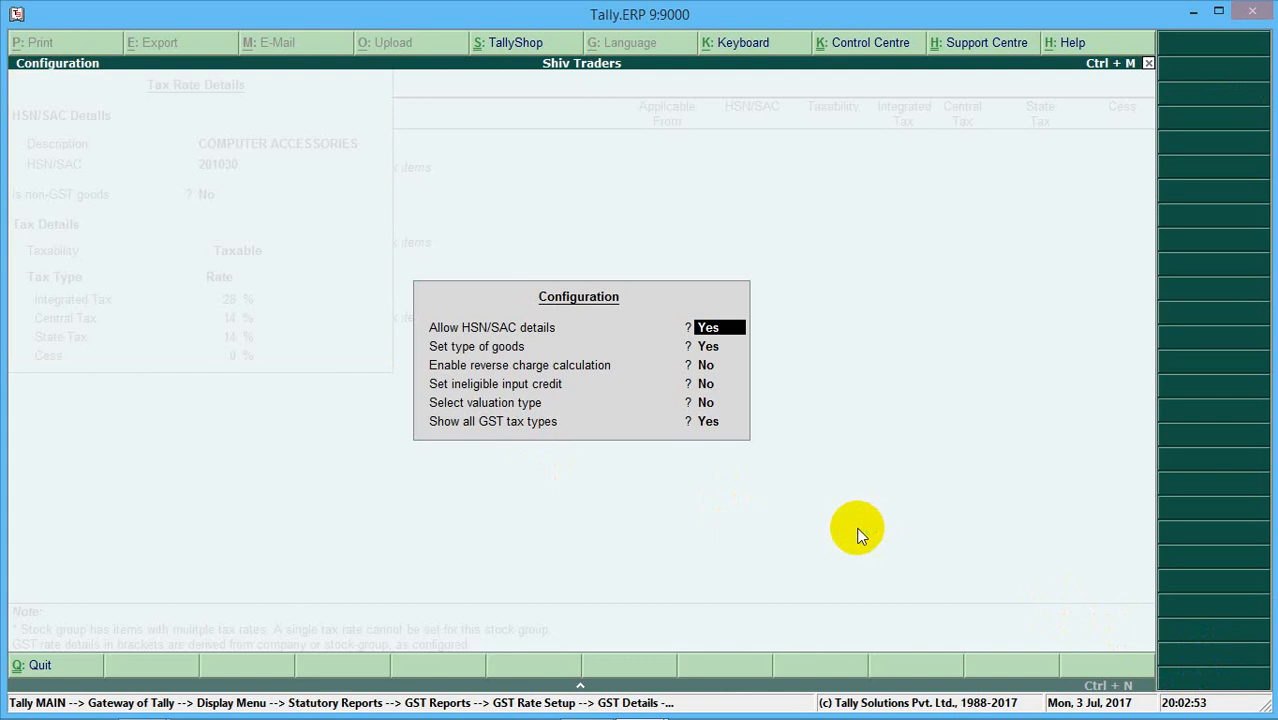
key(Escape)
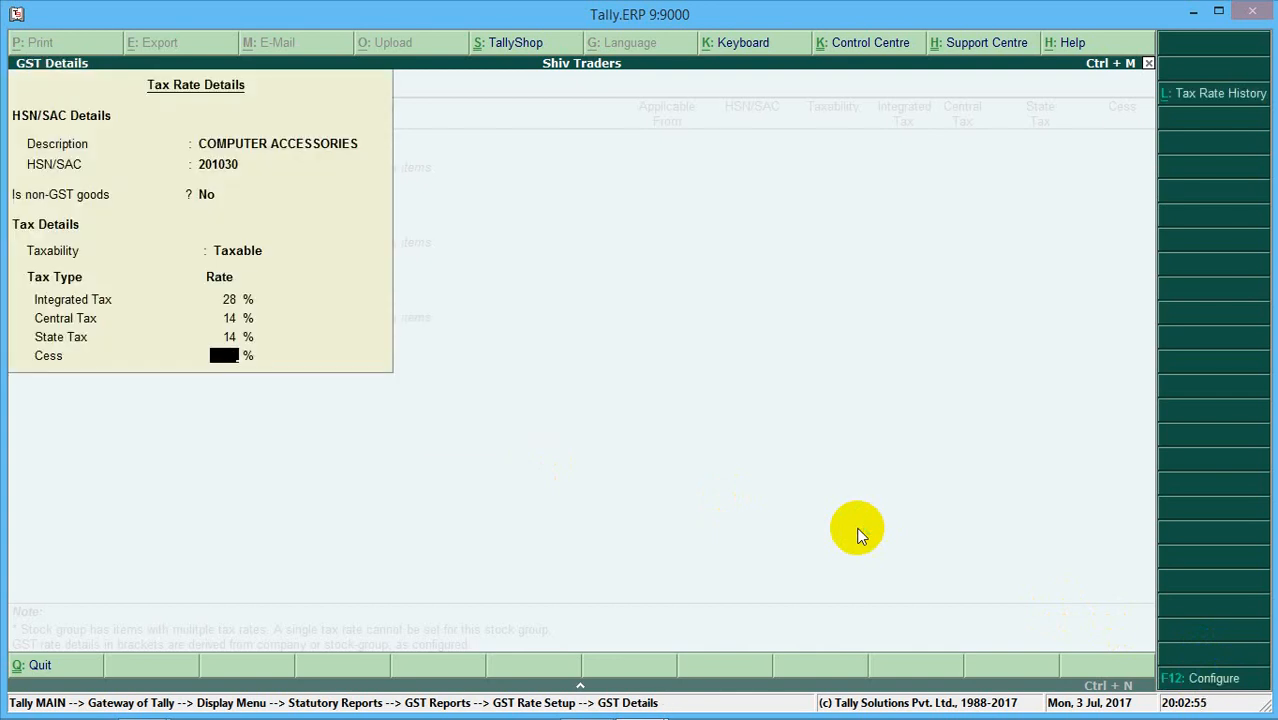
key(Return)
key(Return)
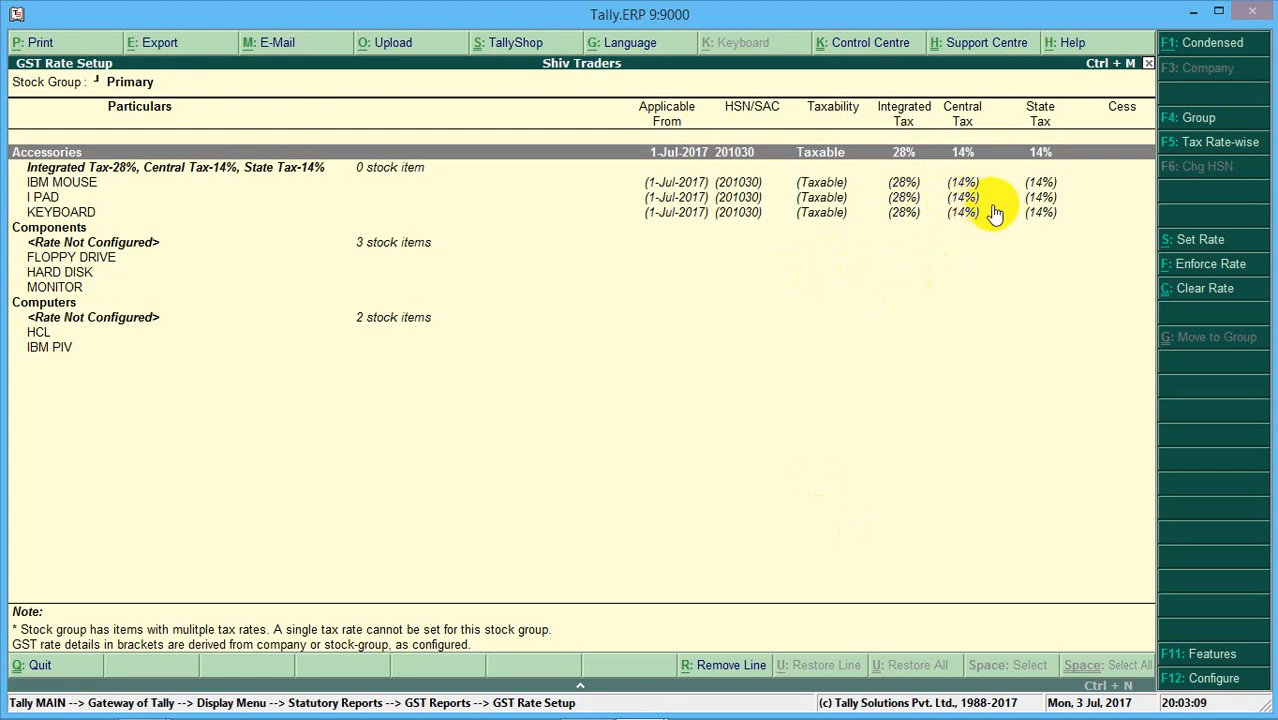
Mark the Components and Computers stock groups together in the GST Rate Setup list.
key(Down)
key(Down)
key(Down)
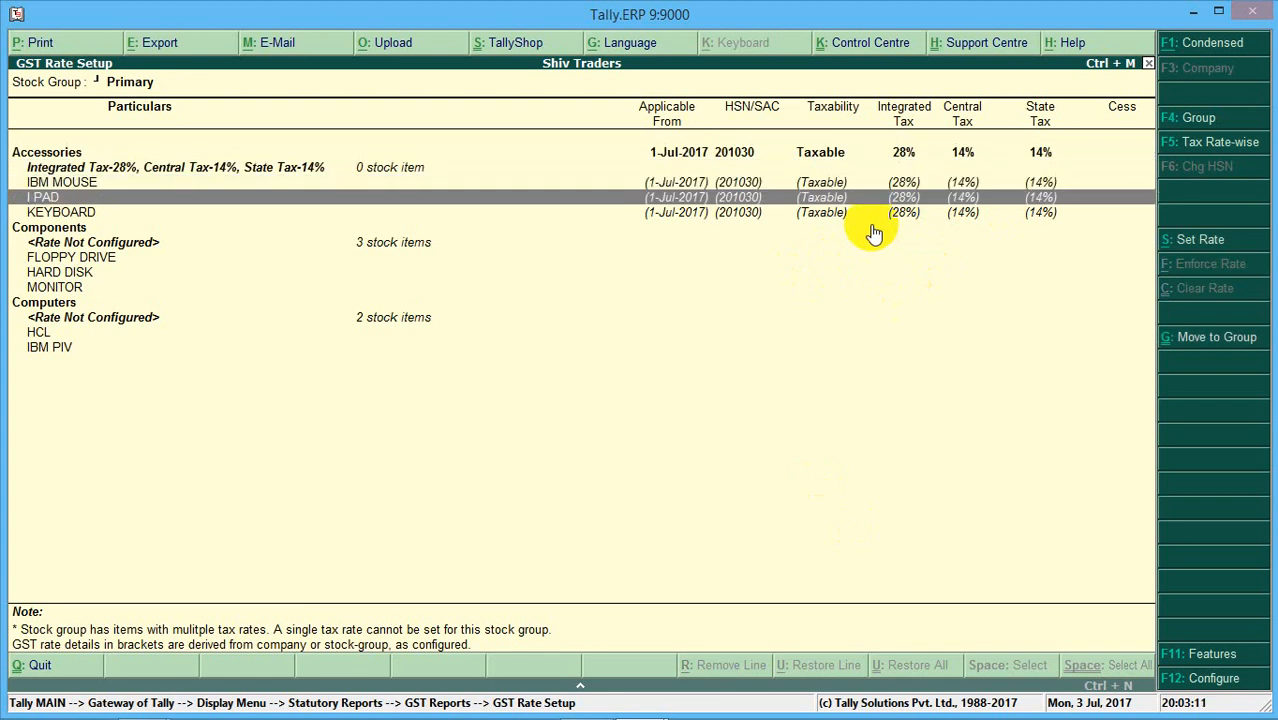
key(Down)
click(872, 228)
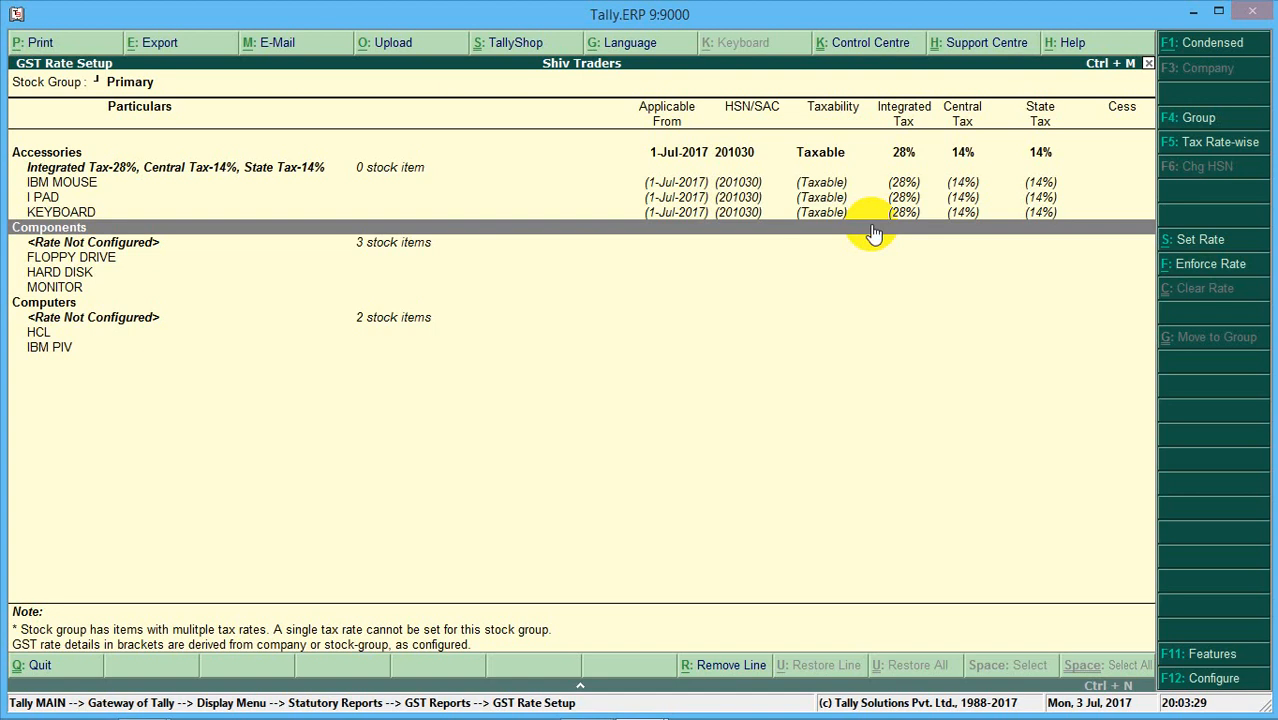
click(873, 233)
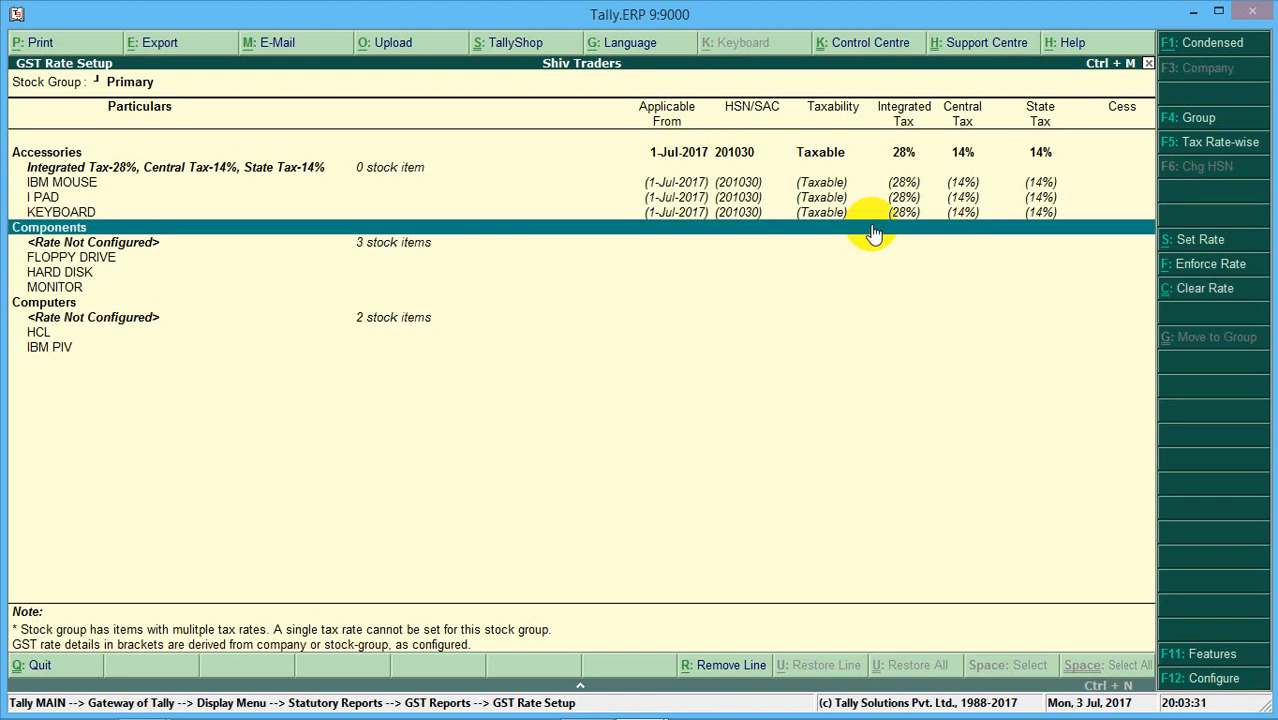
key(space)
key(Down)
key(Down)
key(Down)
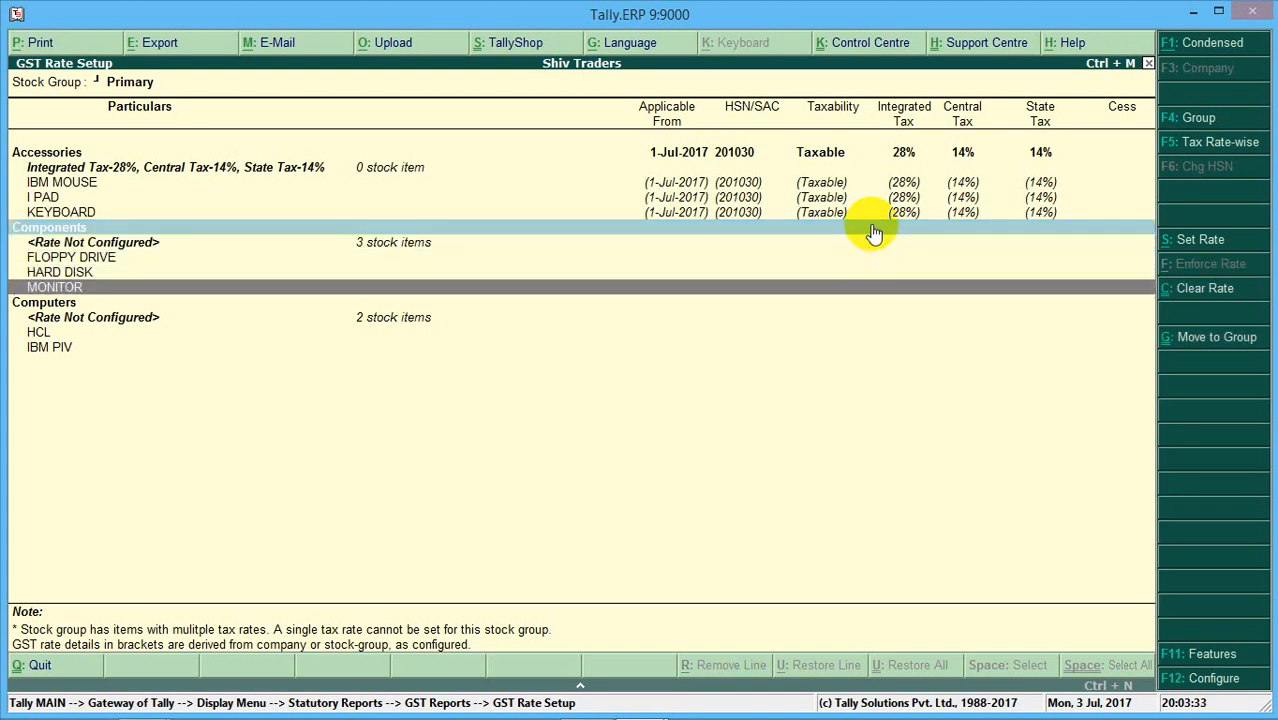
key(Down)
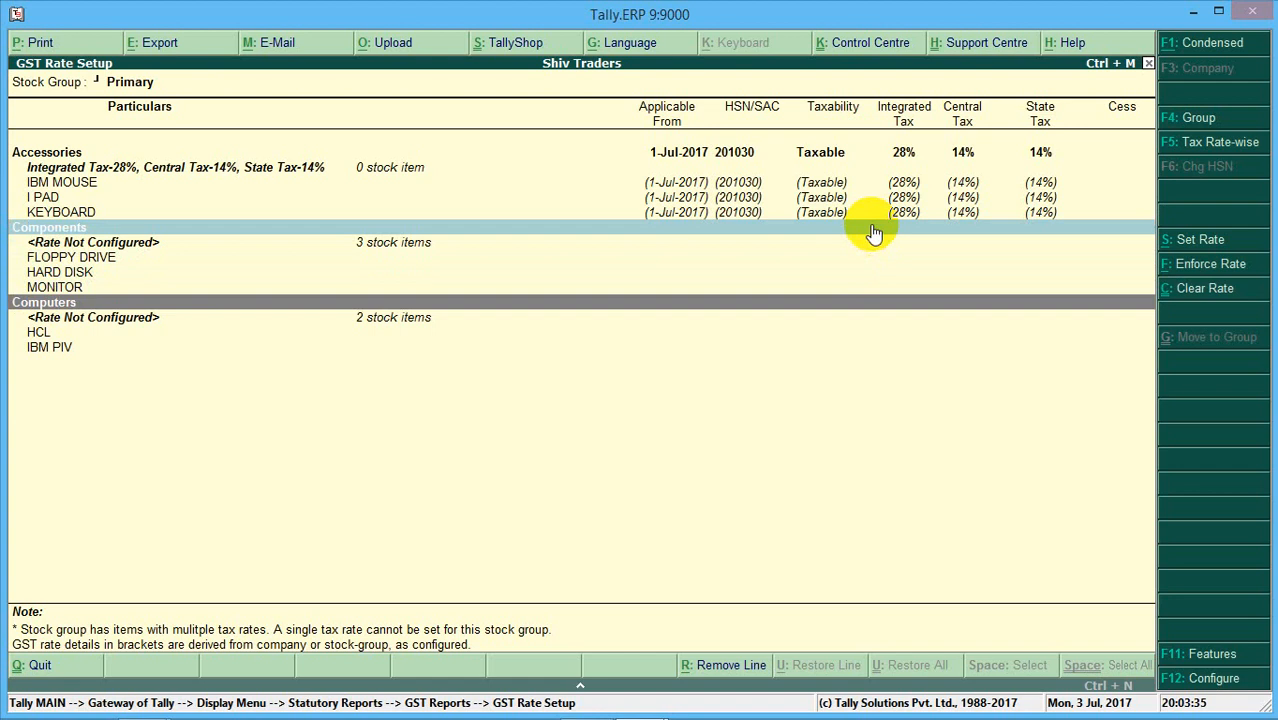
key(space)
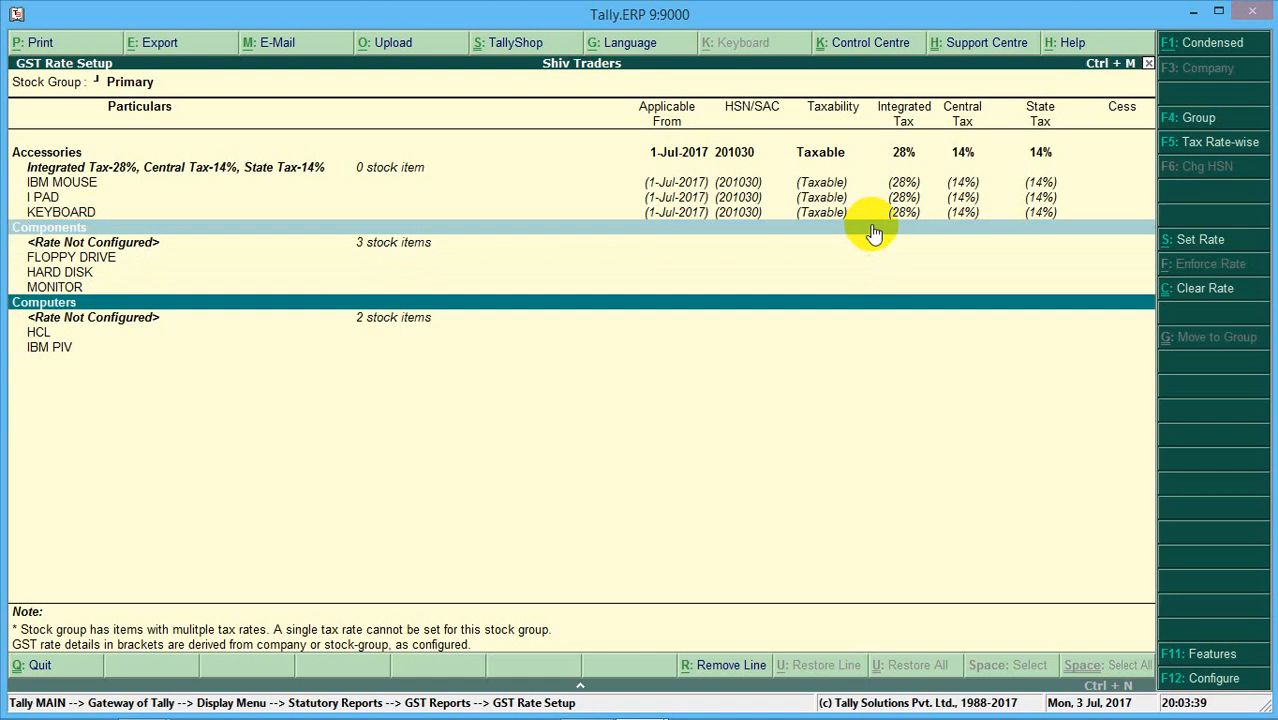
Start setting the marked groups' rate from 1-Jul-2017, with HSN/SAC description COMPUTER SPARES and code 203010.
click(1211, 246)
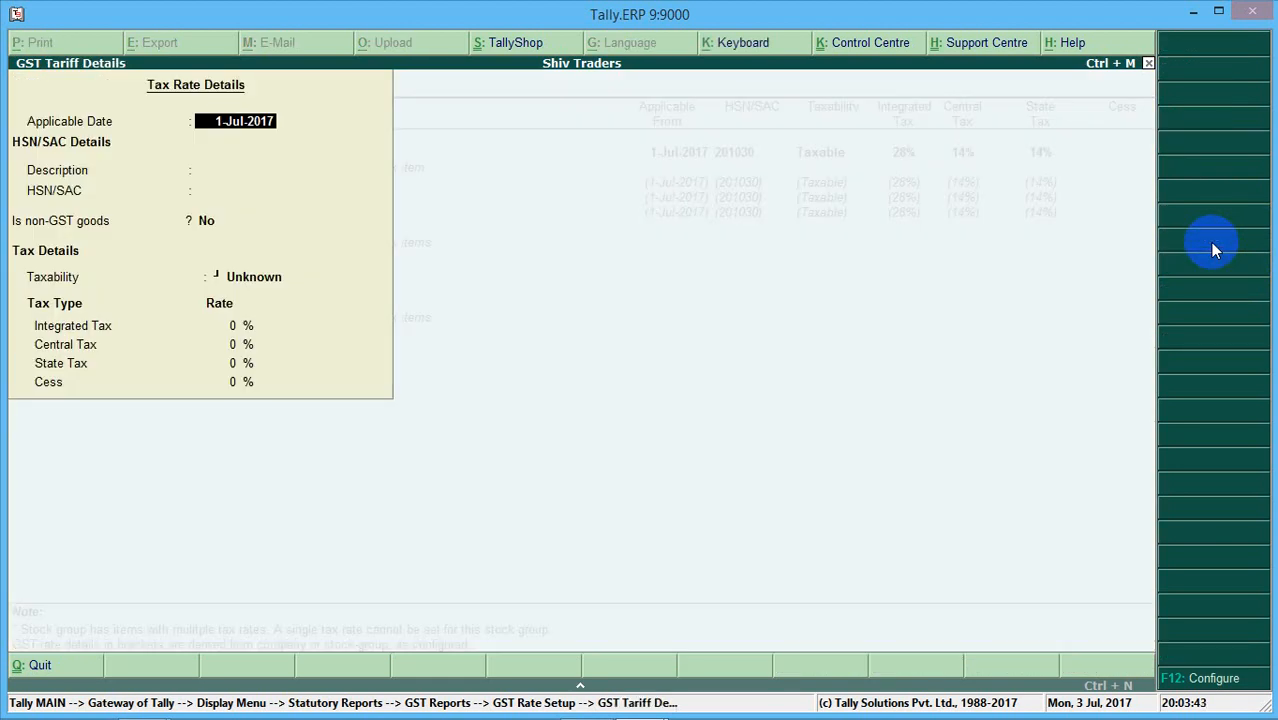
key(Return)
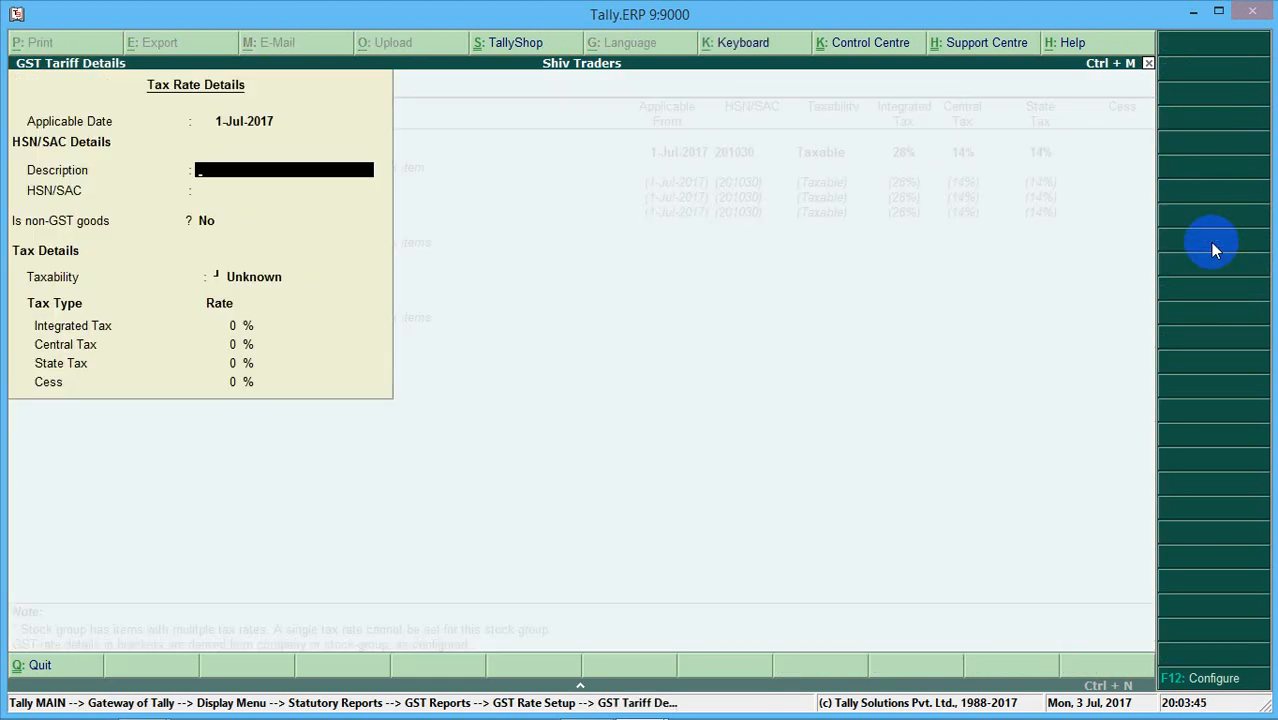
text(COMPUTER SPRES)
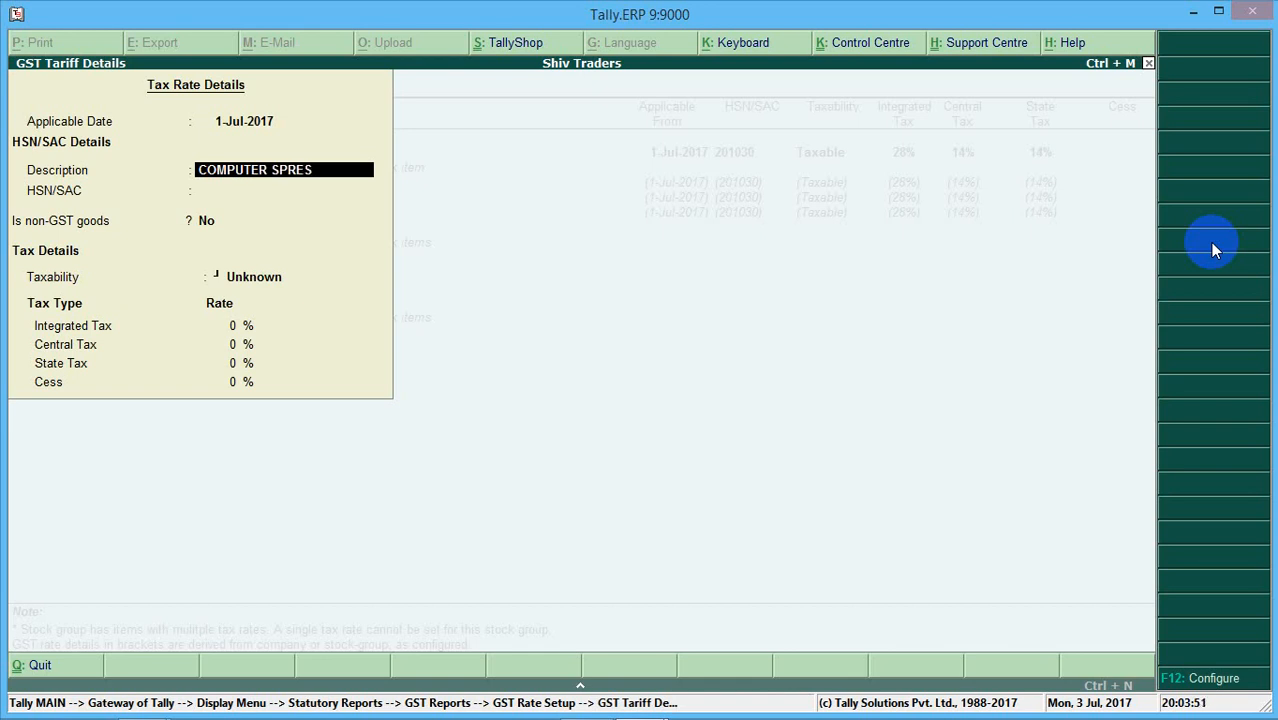
key(BackSpace)
key(BackSpace)
key(BackSpace)
text(ARES)
key(Return)
text(203)
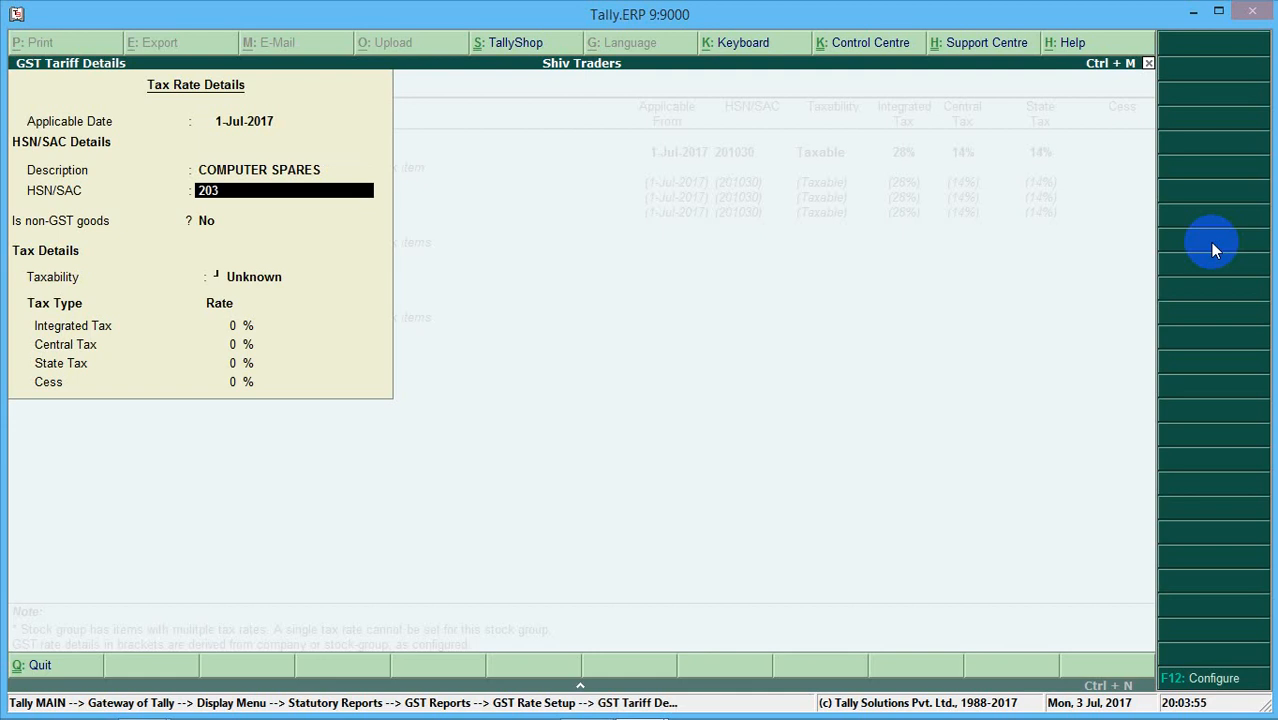
text(010)
key(Return)
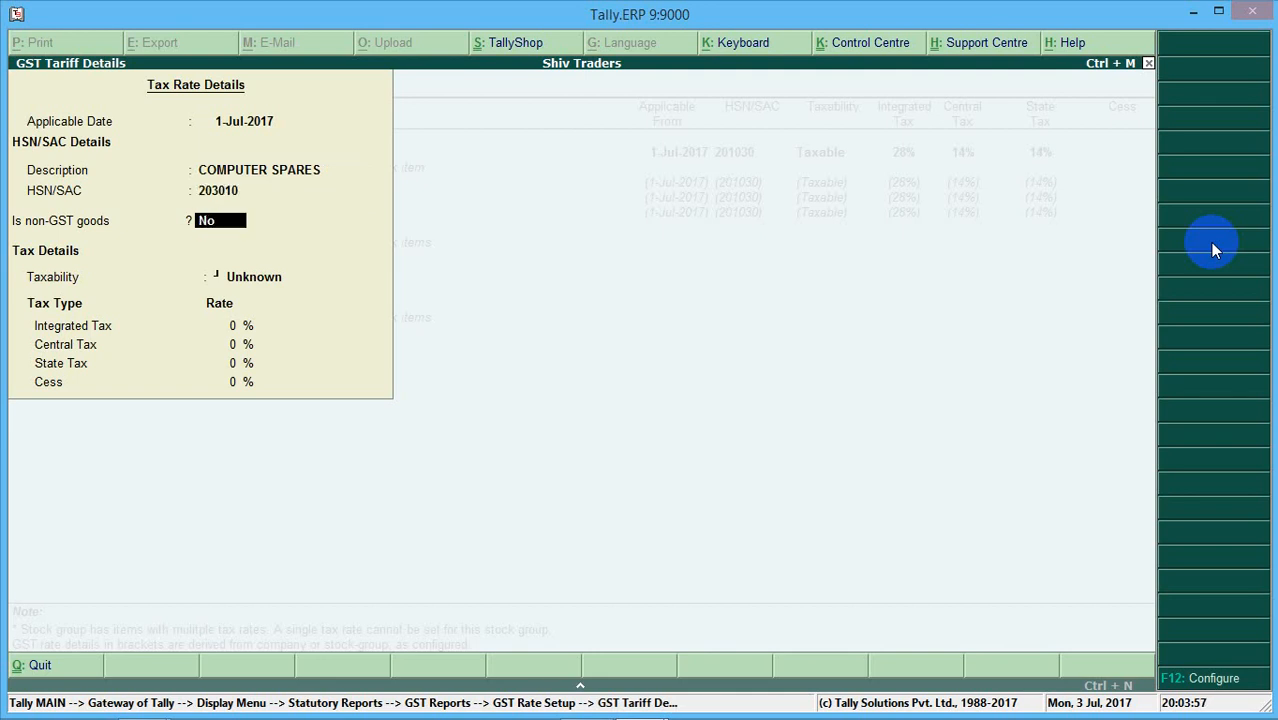
Keep non-GST goods at No and set Taxability to Taxable for the marked groups.
key(Return)
key(Down)
key(Down)
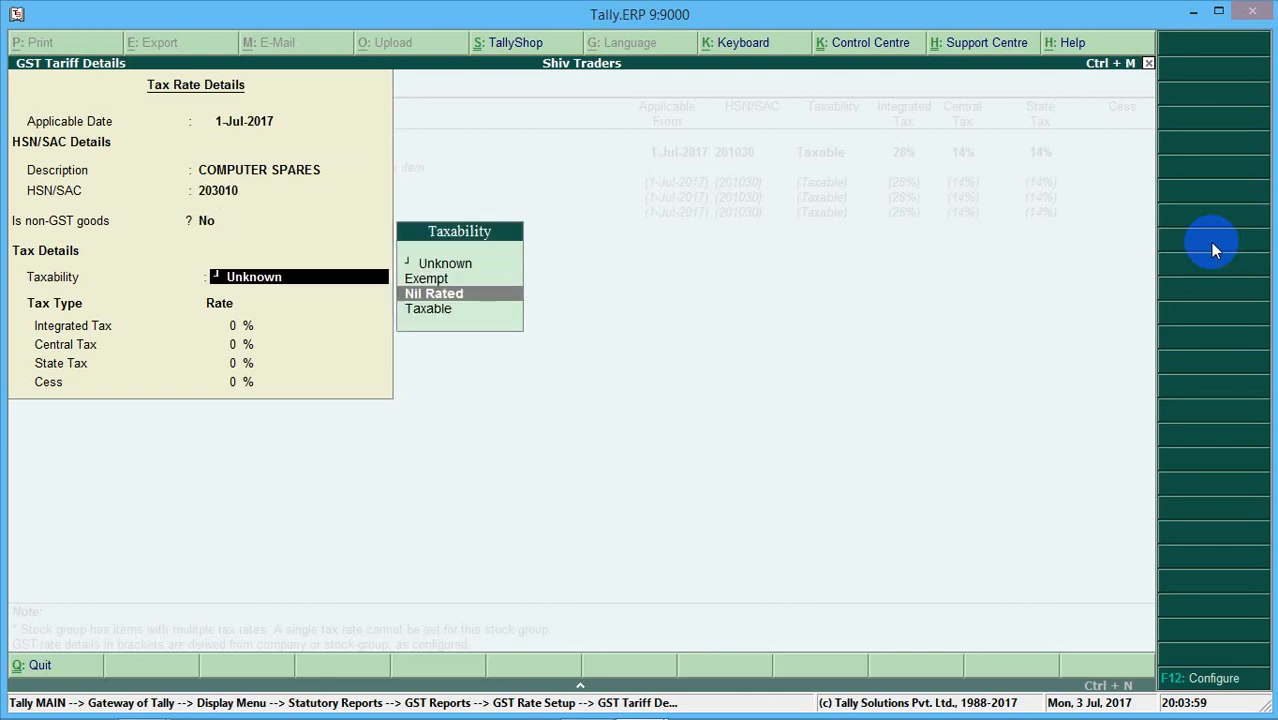
key(Down)
key(Return)
Set the Integrated Tax rate to 18% for the marked groups, leave Cess unset and save the rate details.
text(12)
key(Return)
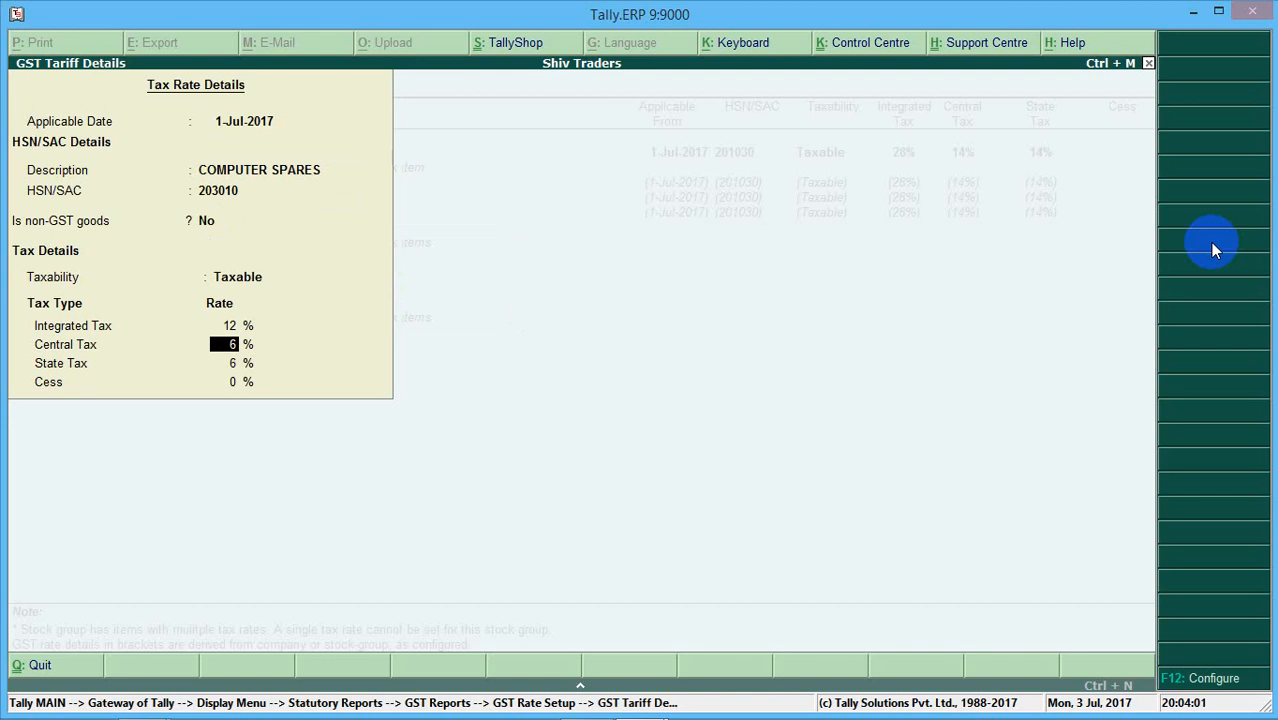
key(Return)
key(Up)
key(Up)
text(18)
key(Return)
key(Return)
key(Return)
key(Return)
key(y)
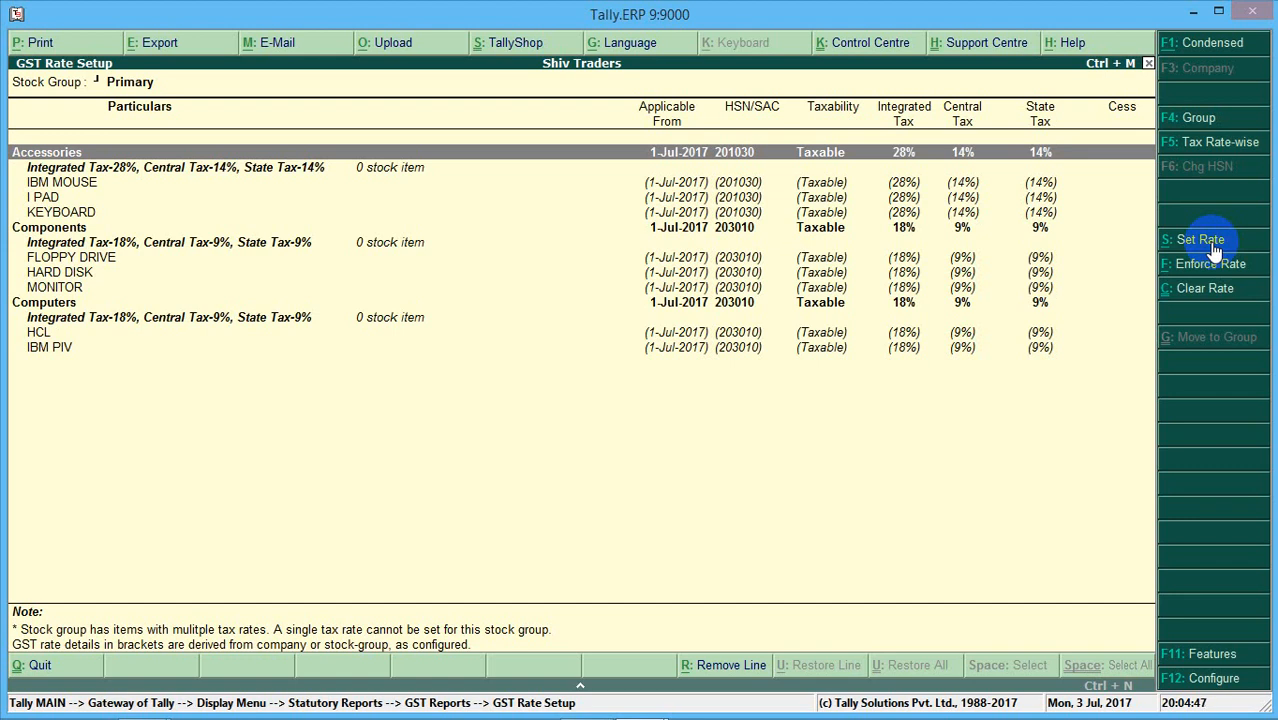
Leave GST Rate Setup and open Update Party GSTIN for all groups and all ledgers.
key(Escape)
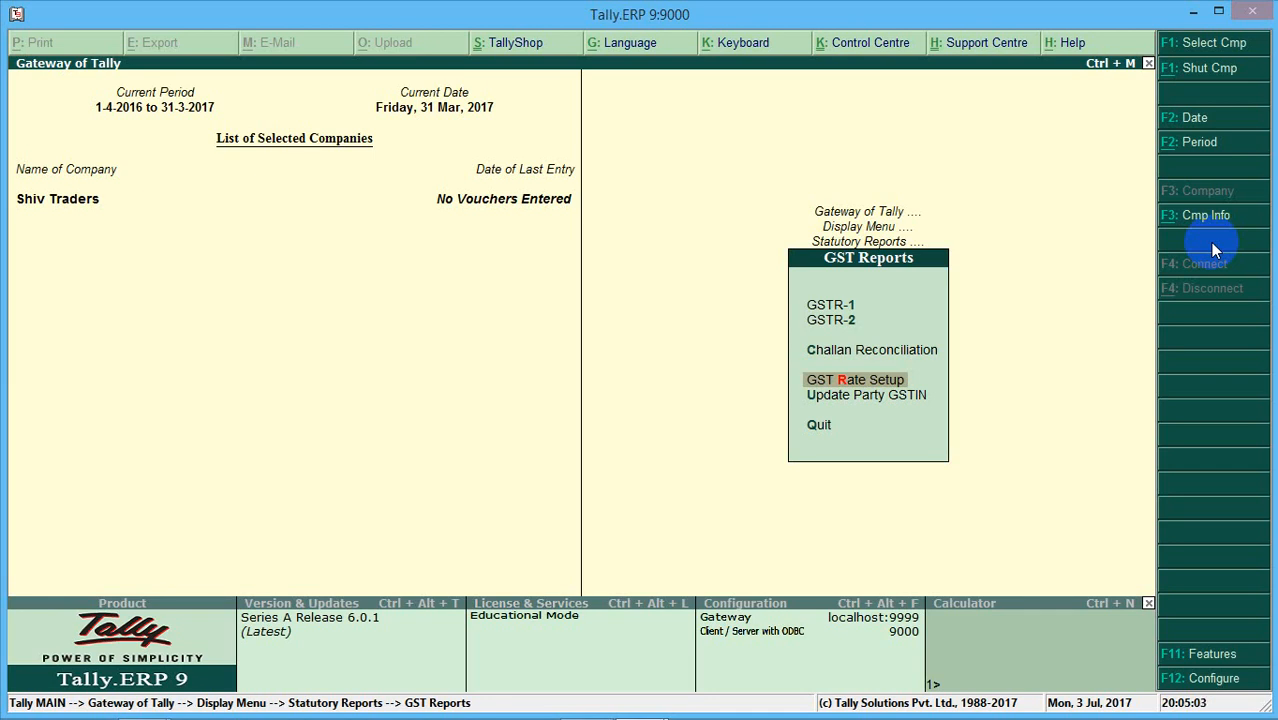
key(Down)
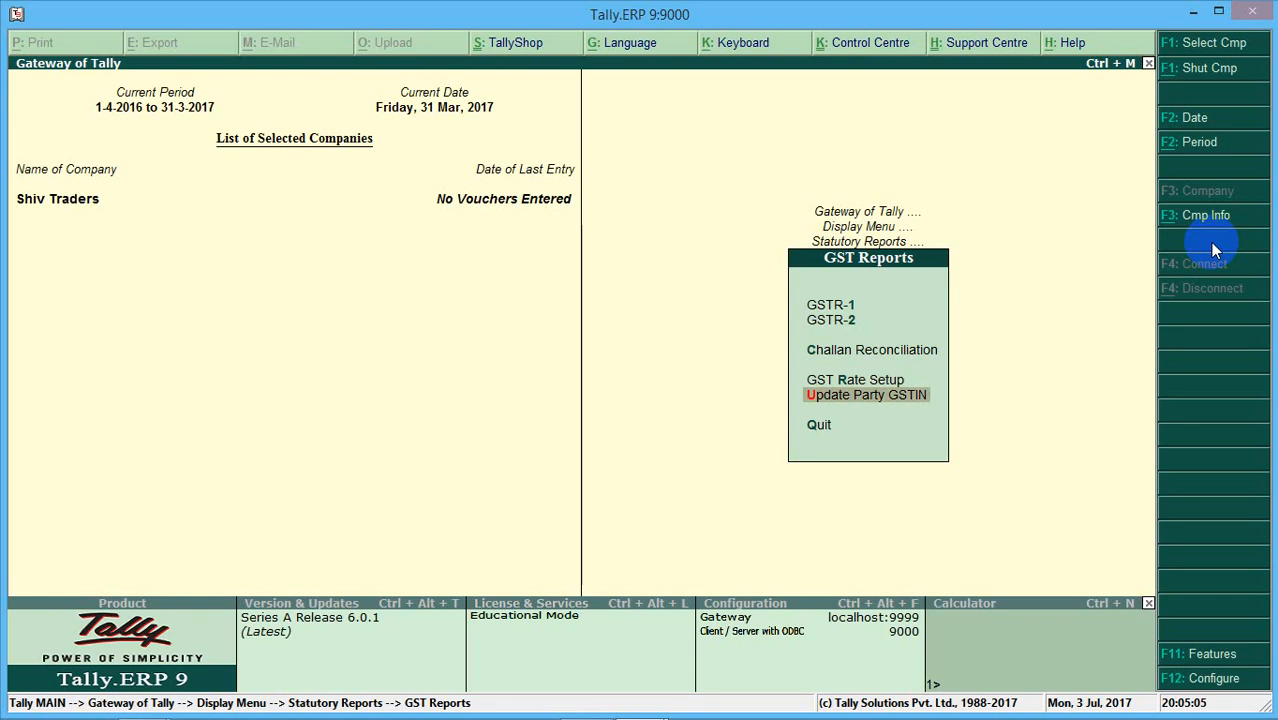
key(Return)
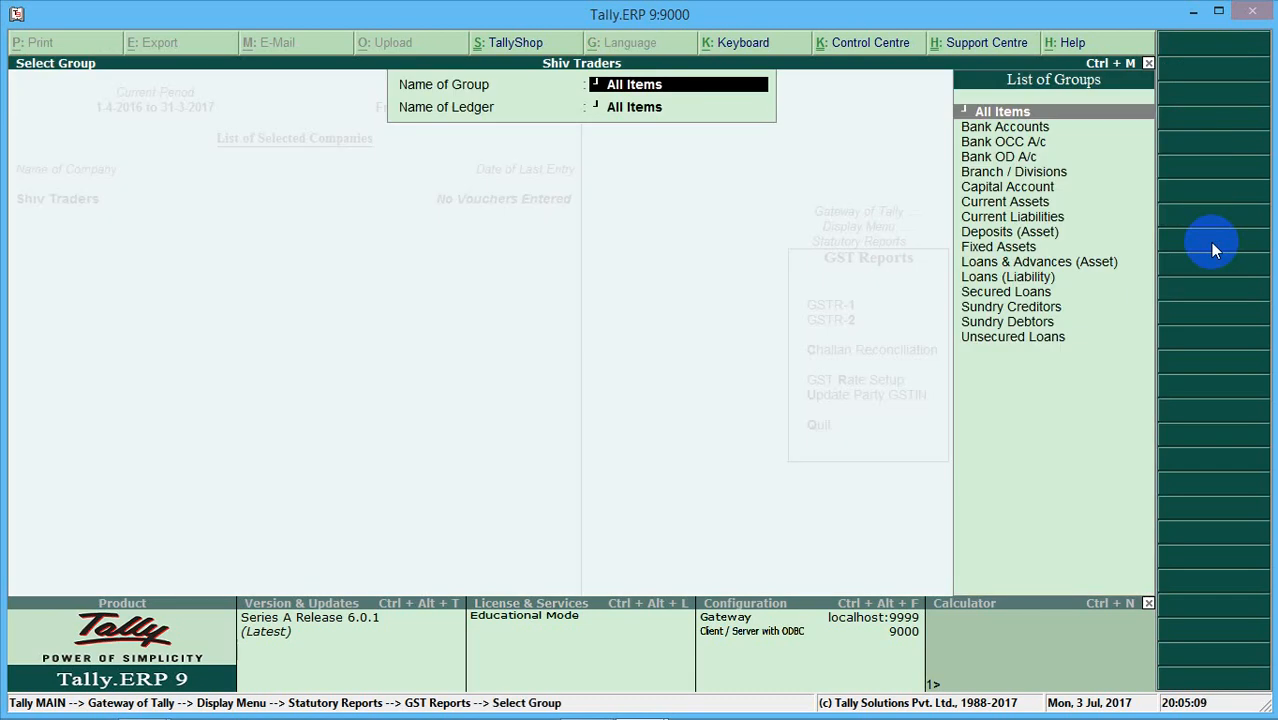
key(Return)
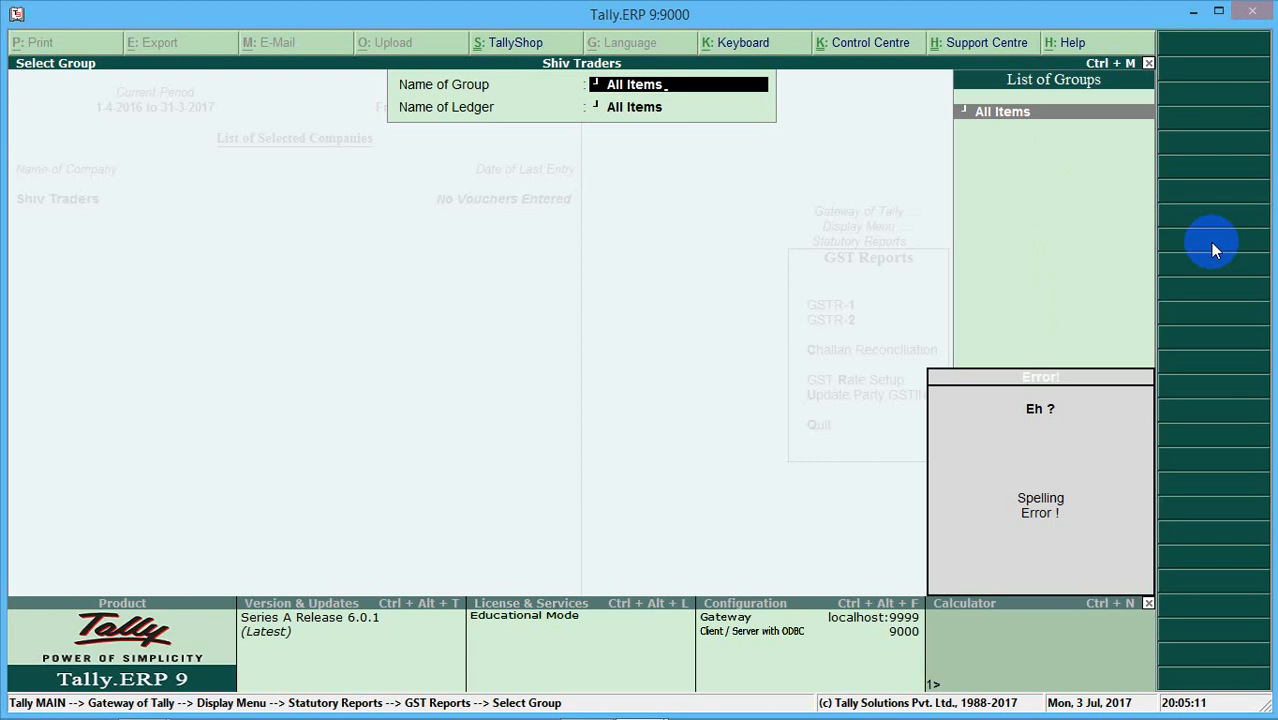
key(Return)
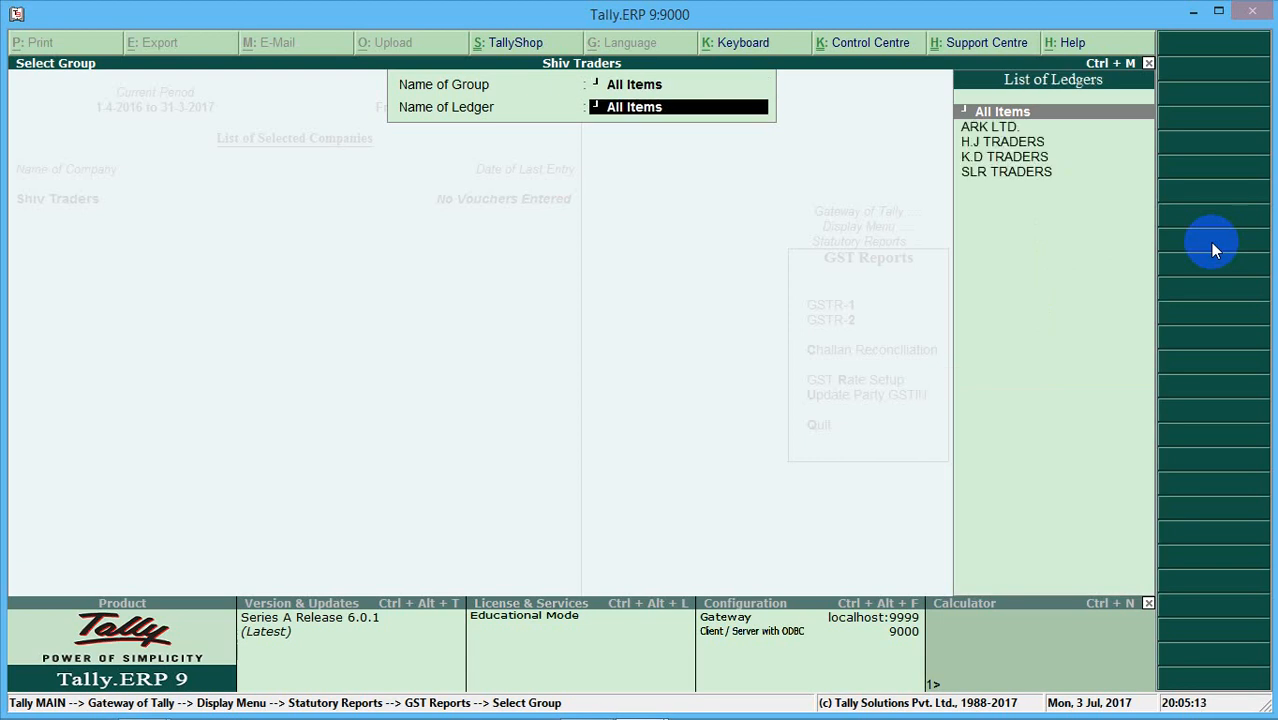
key(Return)
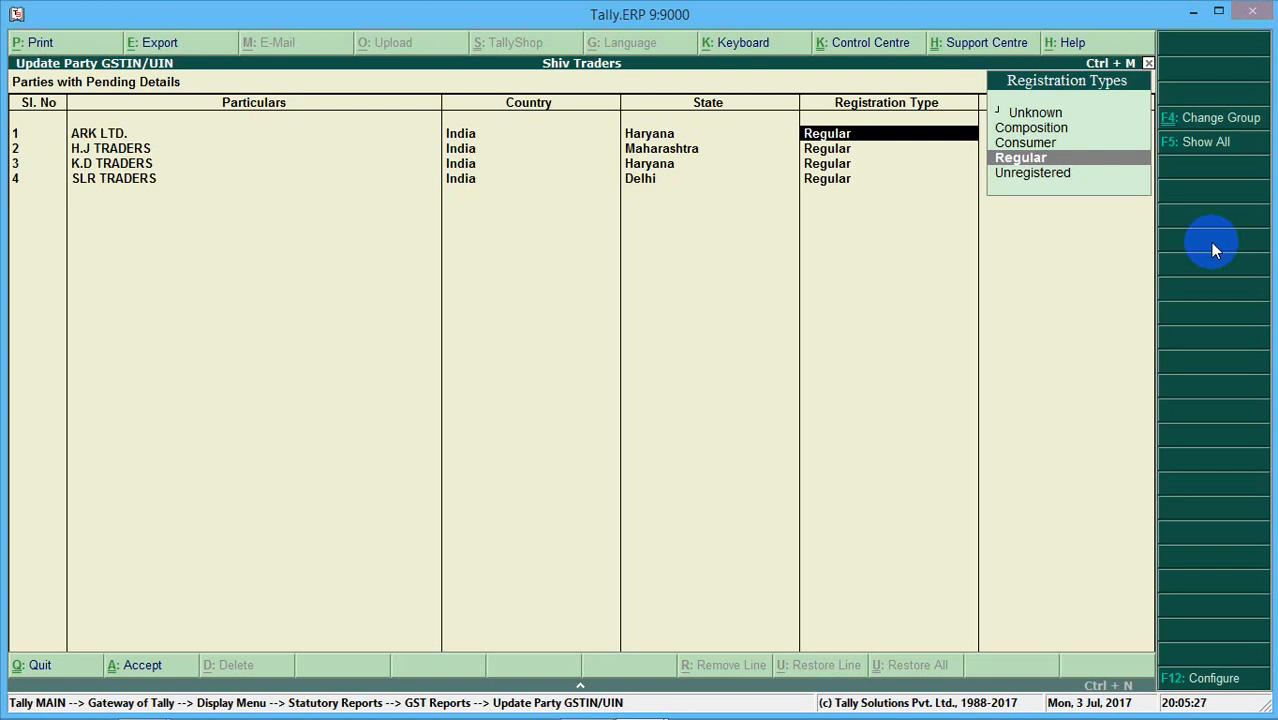
Try to enter only a state code as the GSTIN of ARK LTD., and go back to that party's row.
key(Return)
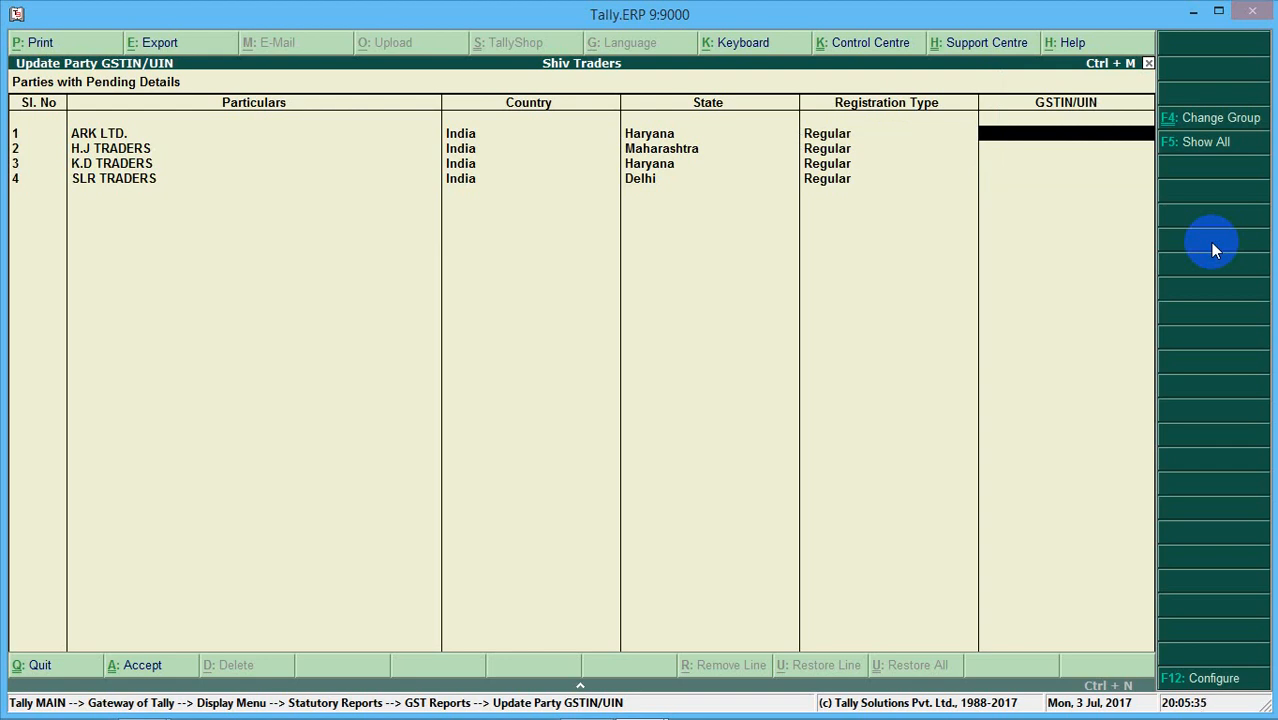
text(06)
key(BackSpace)
text(7)
key(Return)
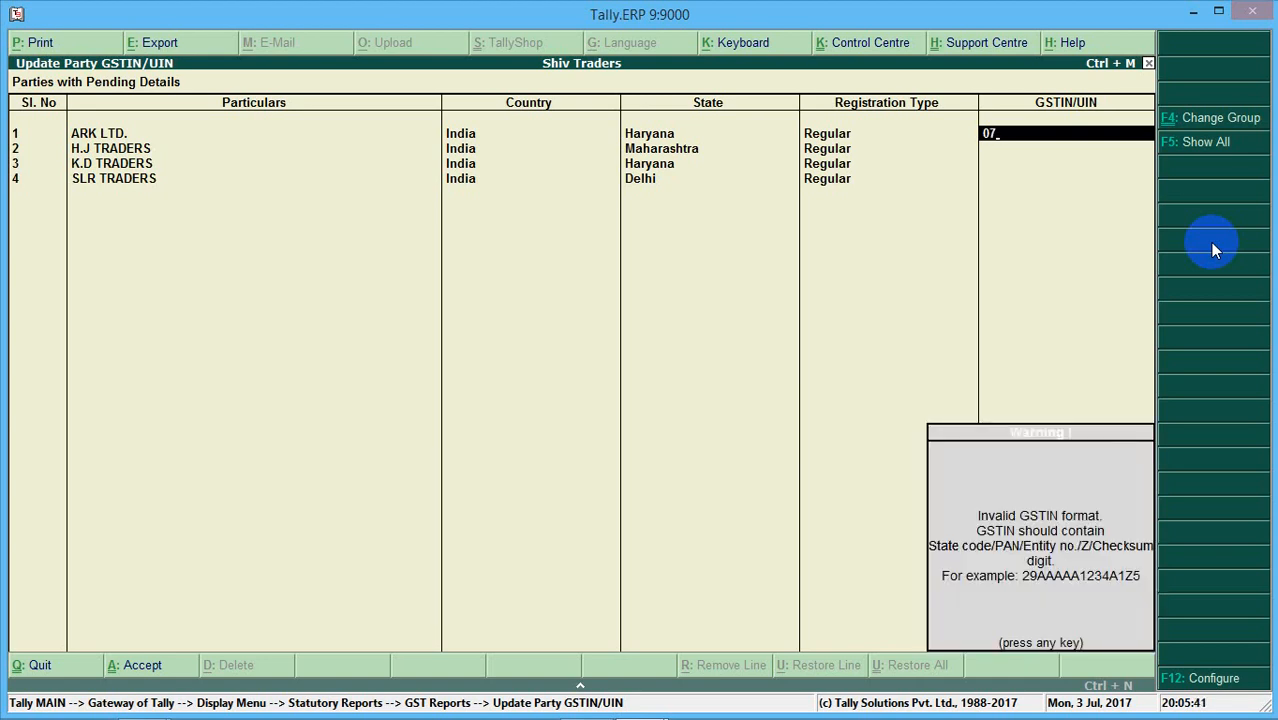
key(Return)
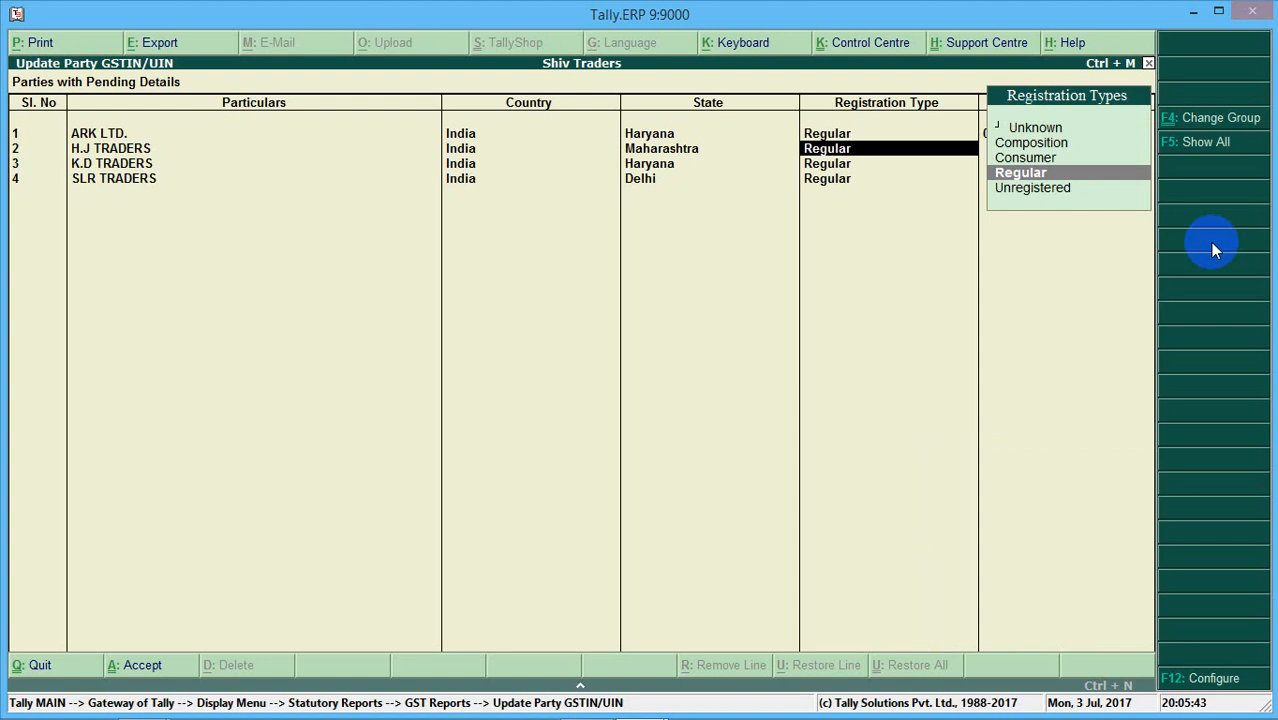
key(Return)
key(BackSpace)
key(BackSpace)
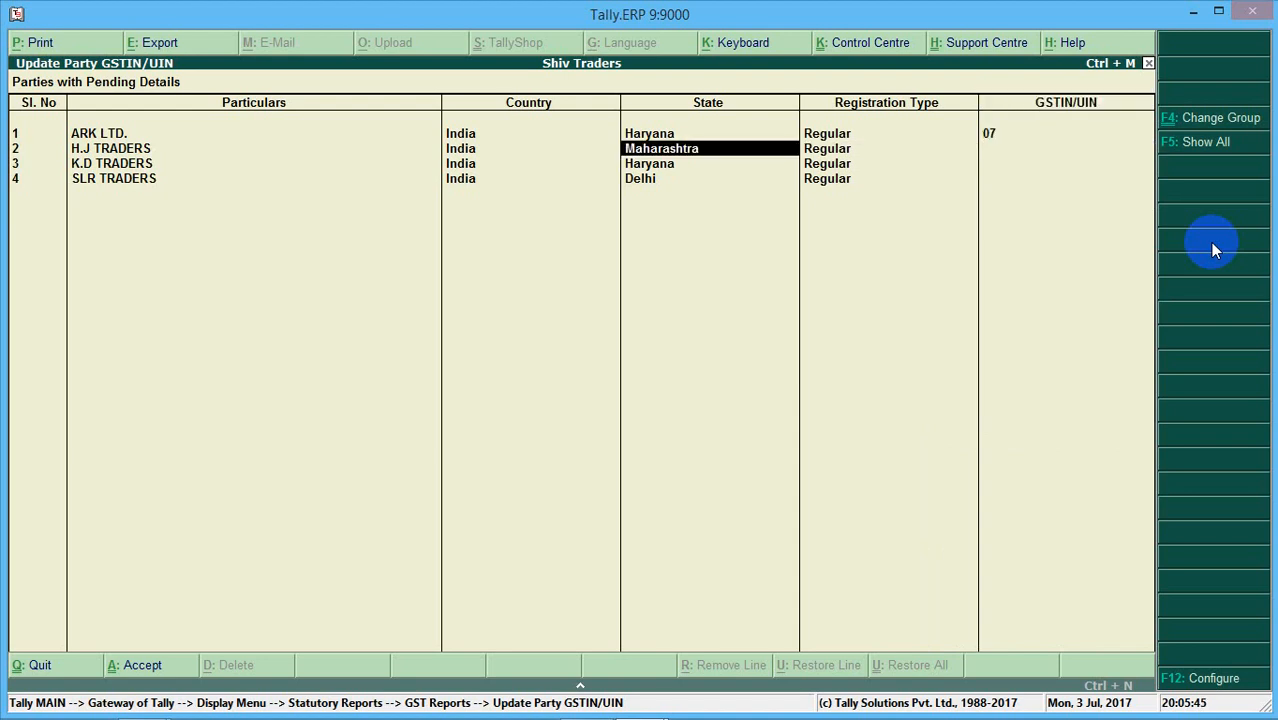
key(BackSpace)
key(BackSpace)
key(BackSpace)
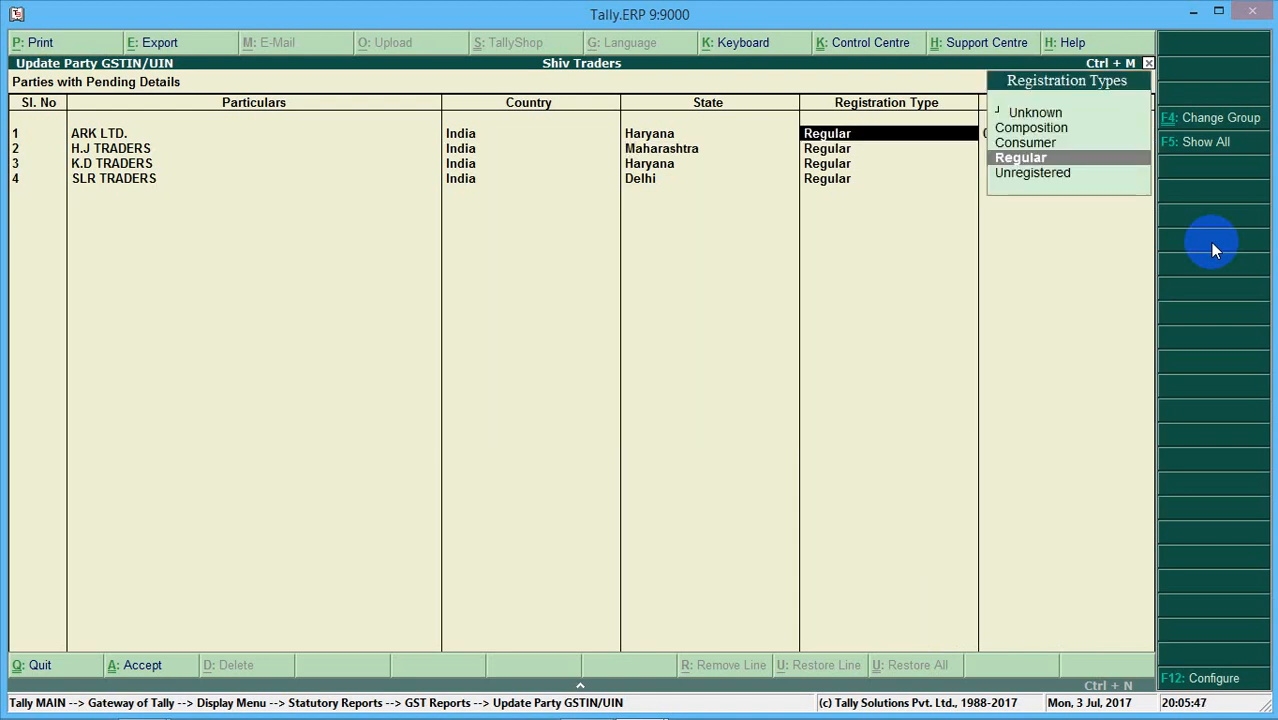
Keep ARK LTD. as a Regular registration and enter its full GSTIN with the corrected state code.
key(Return)
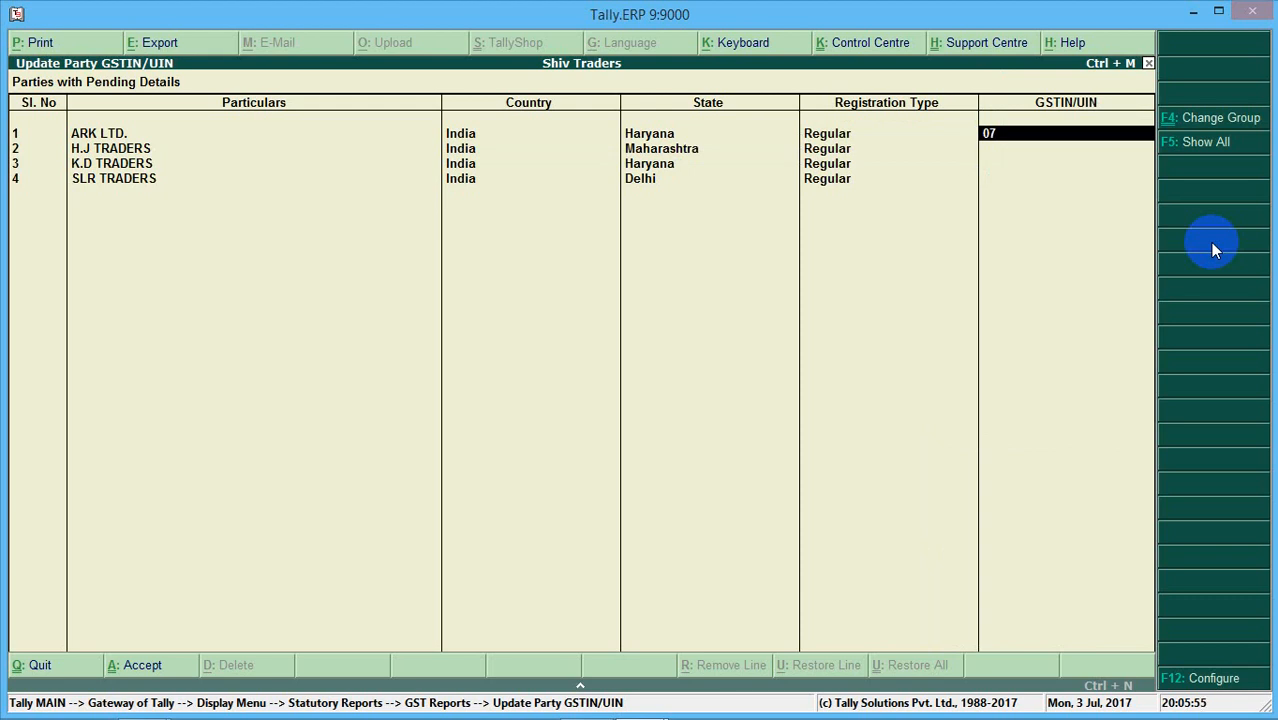
key(shift+Tab)
key(Return)
key(BackSpace)
text(6BGHJU1203)
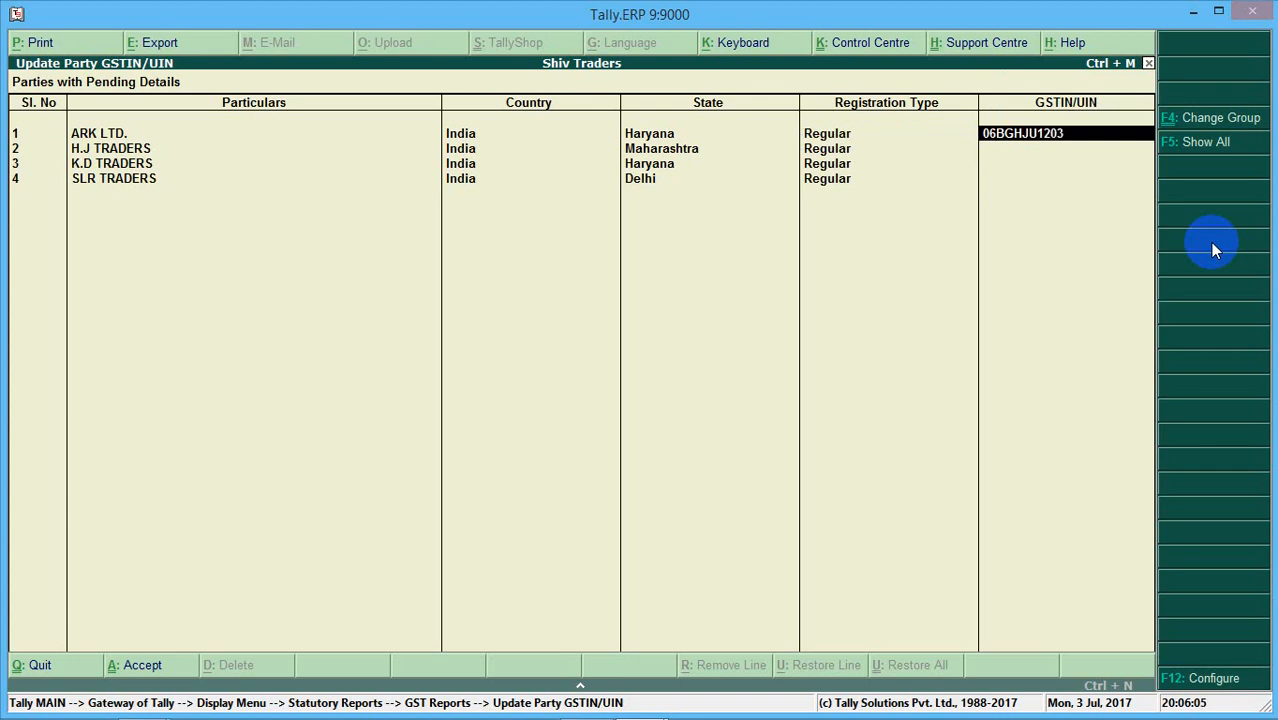
text(A1Z0)
key(Return)
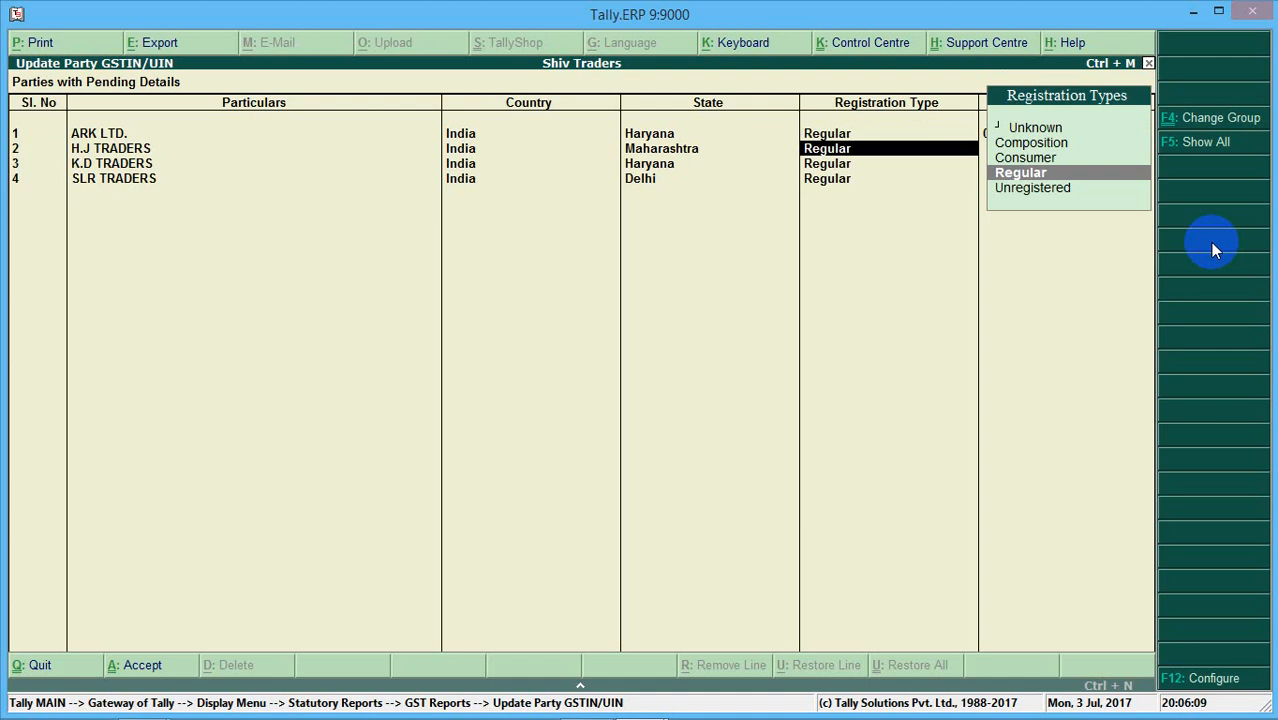
Try to enter a GSTIN for H.J TRADERS with Regular registration, and go back to that party's row.
key(Return)
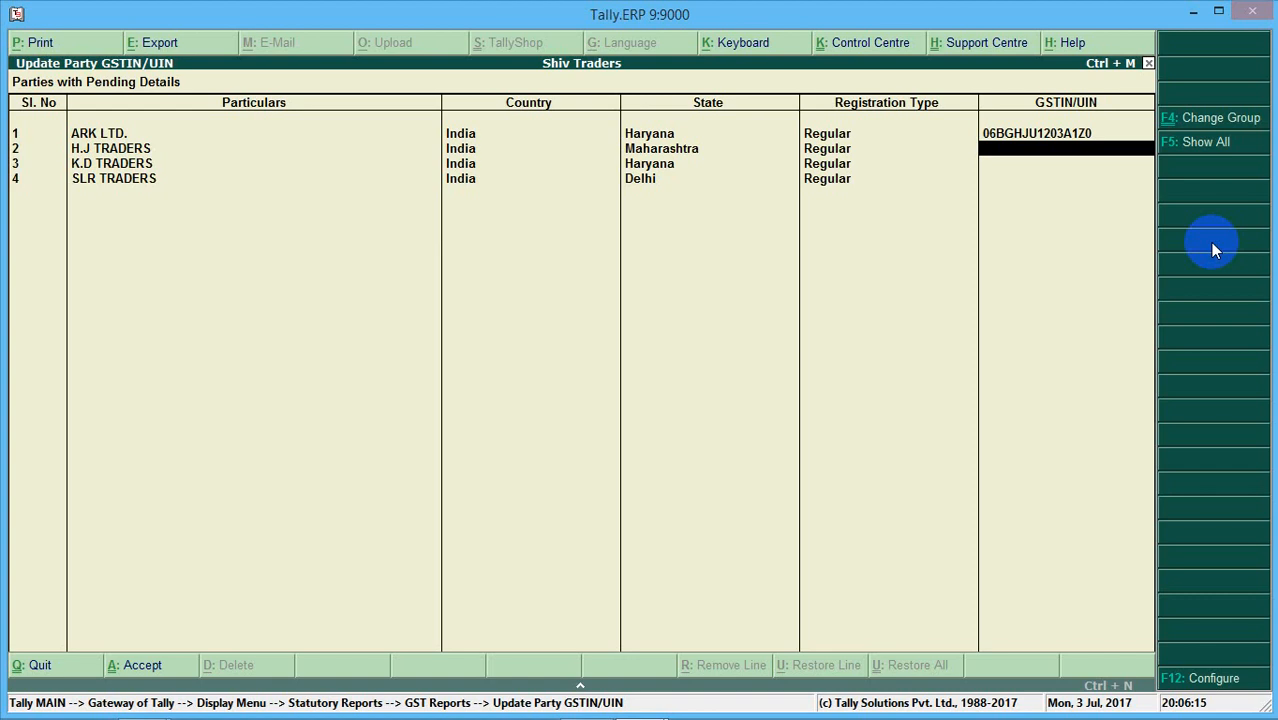
text(29ASDC1023A1Z0)
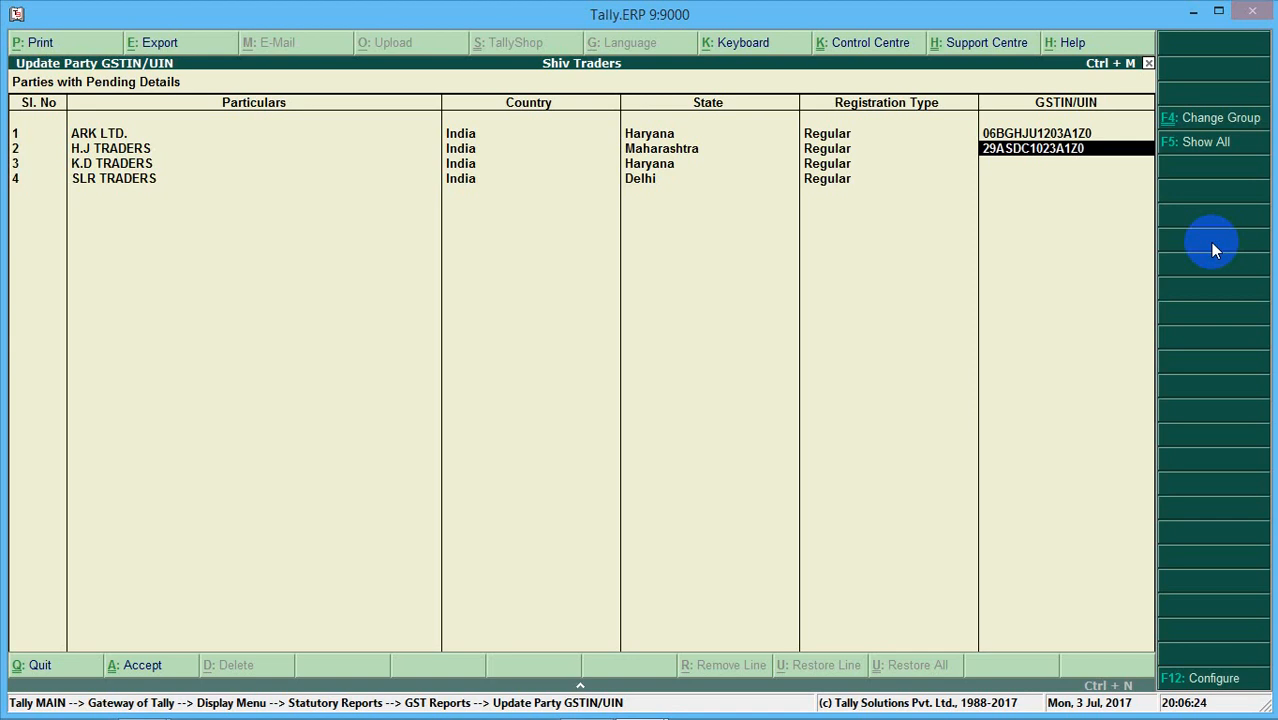
key(Return)
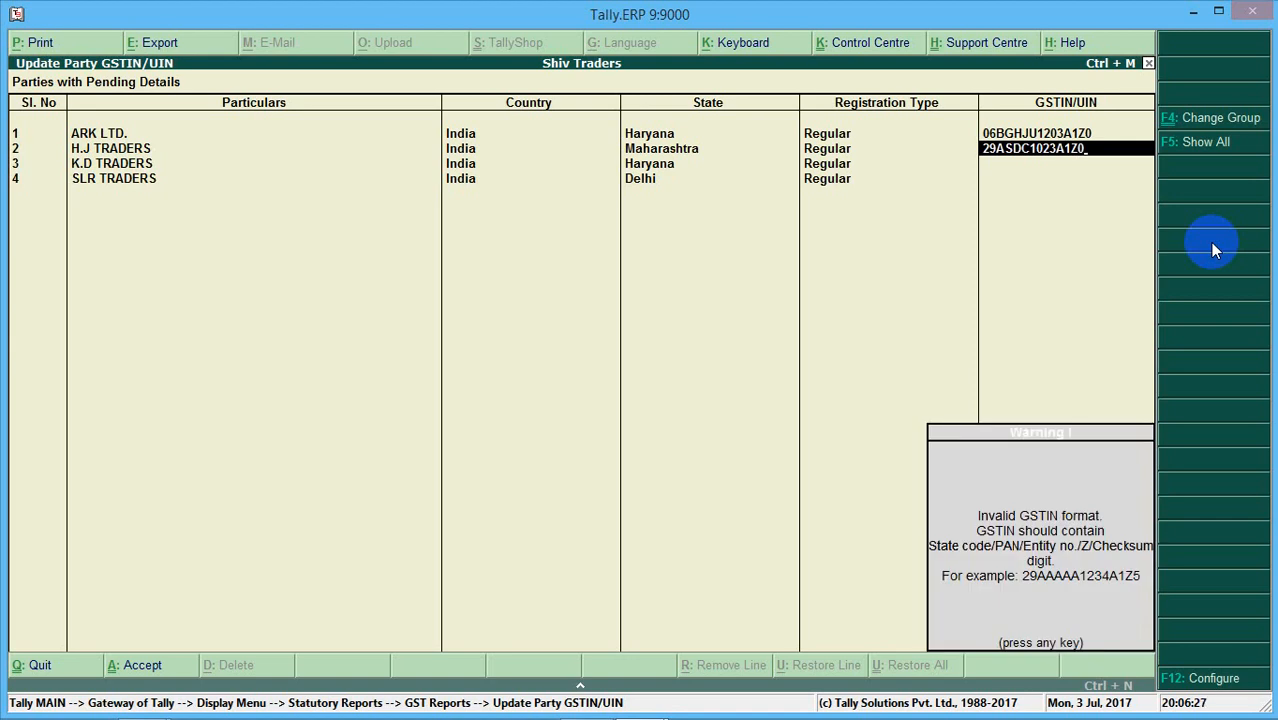
key(Return)
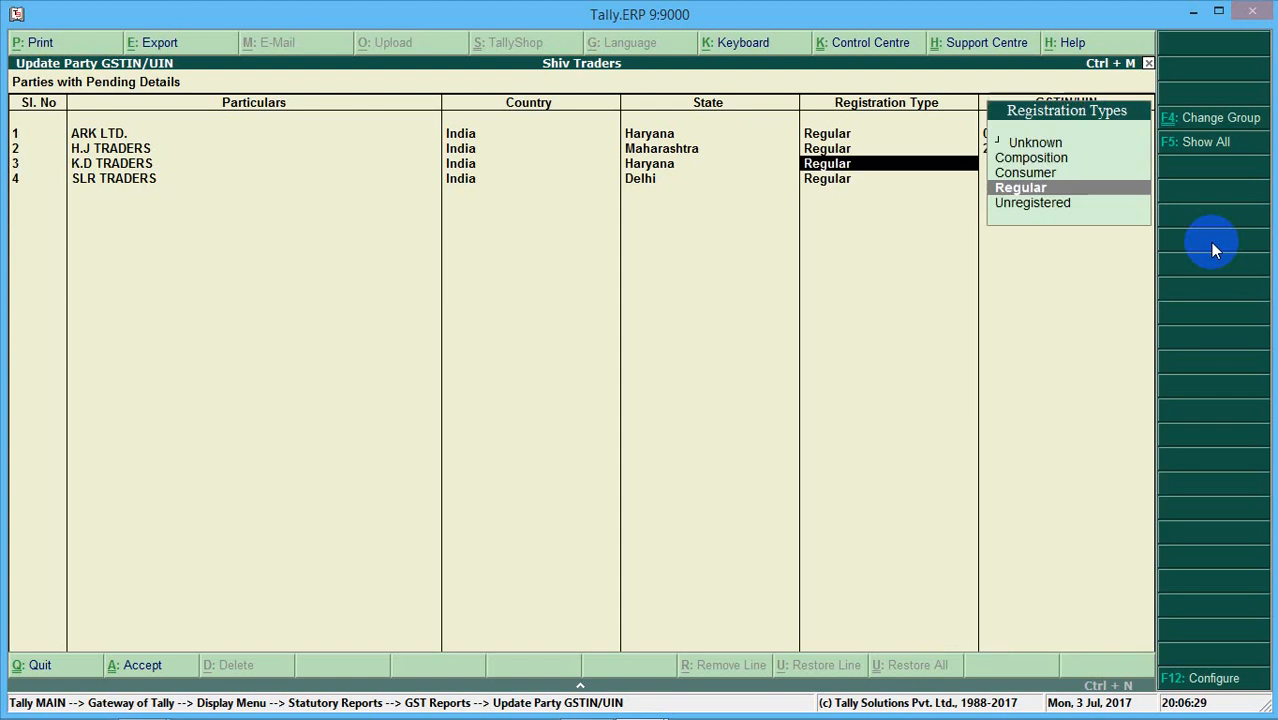
key(BackSpace)
key(BackSpace)
key(BackSpace)
key(BackSpace)
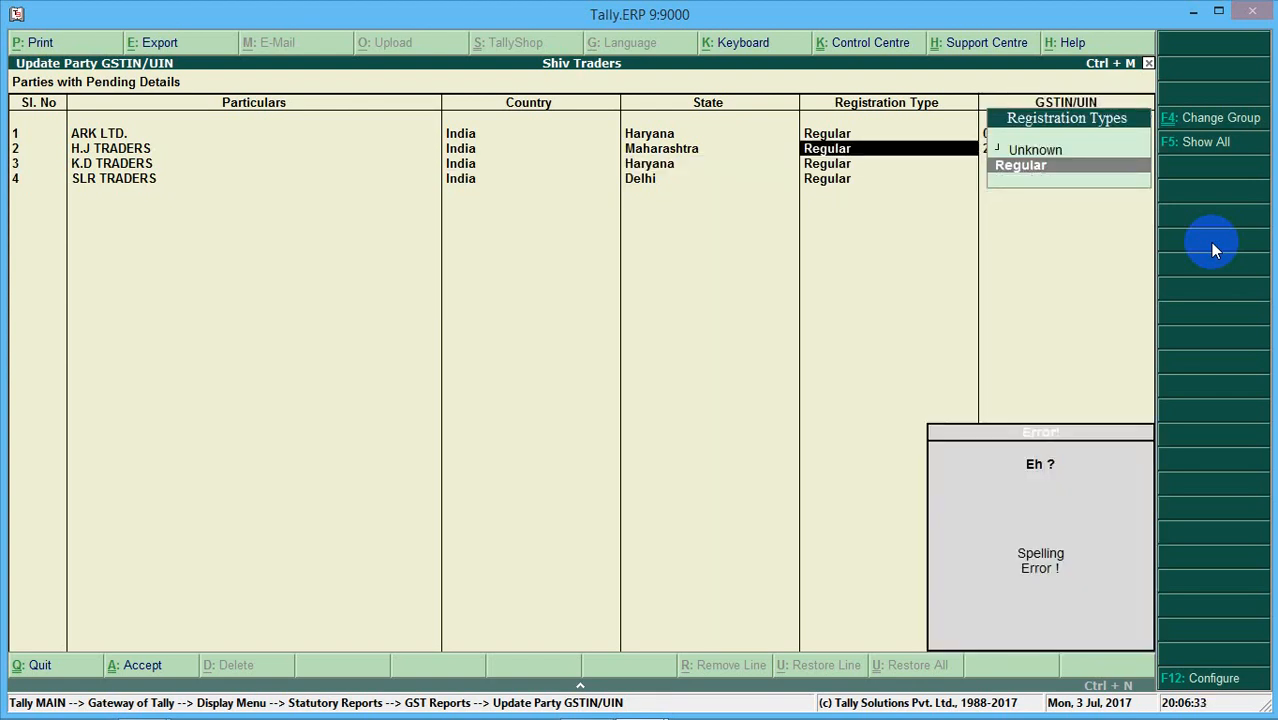
Try to replace the GSTIN of H.J TRADERS with one that uses state code 07.
key(Return)
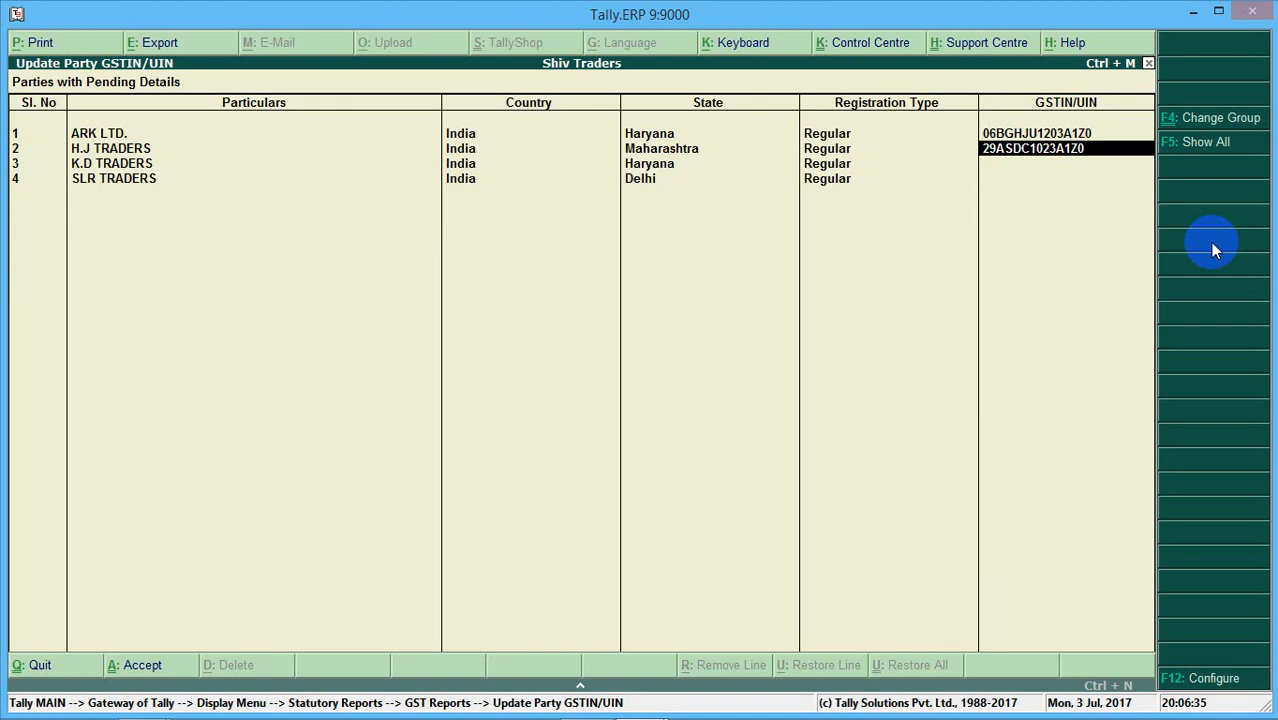
text(AS)
key(BackSpace)
key(BackSpace)
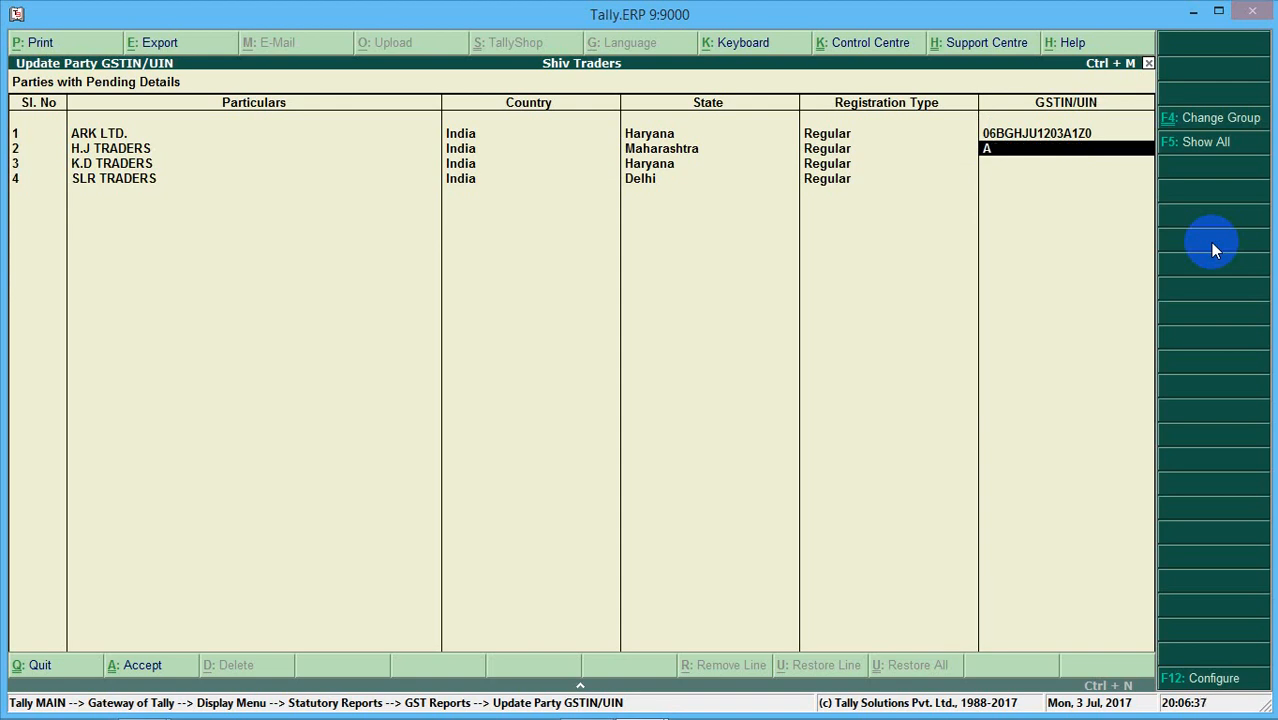
text(07A)
key(BackSpace)
text(BJFPW1020A1)
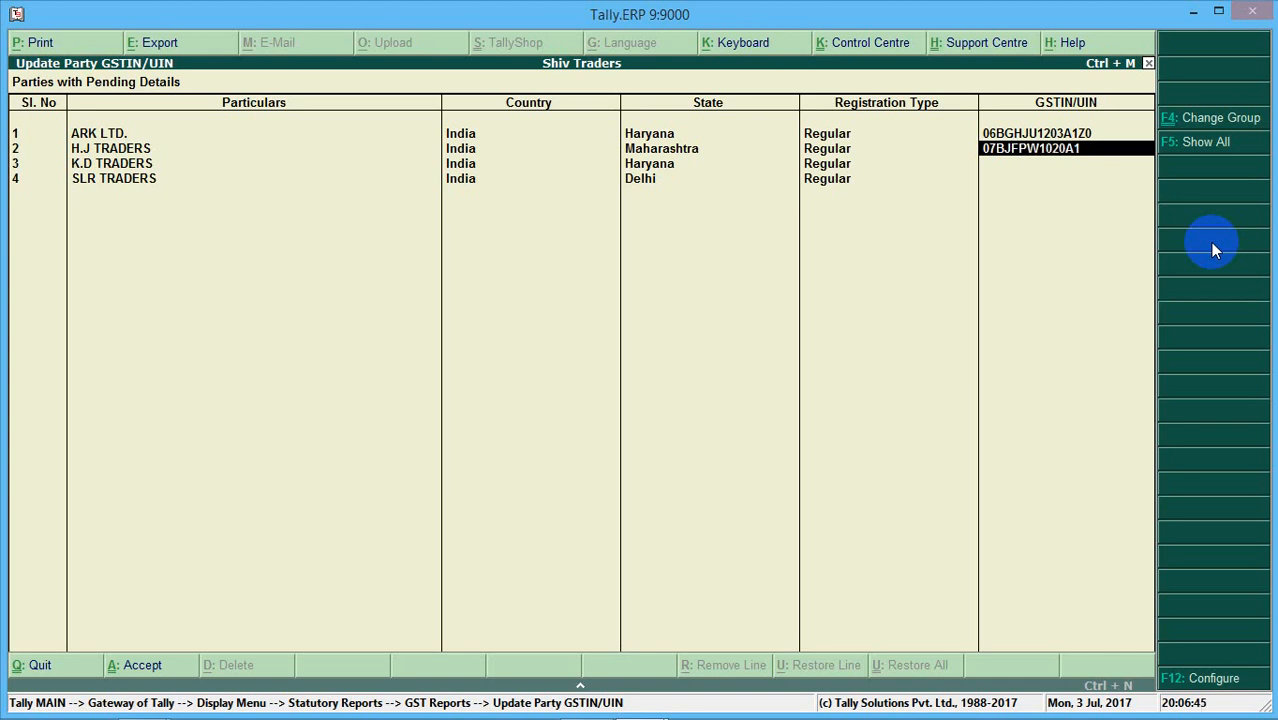
text(Z0)
key(Return)
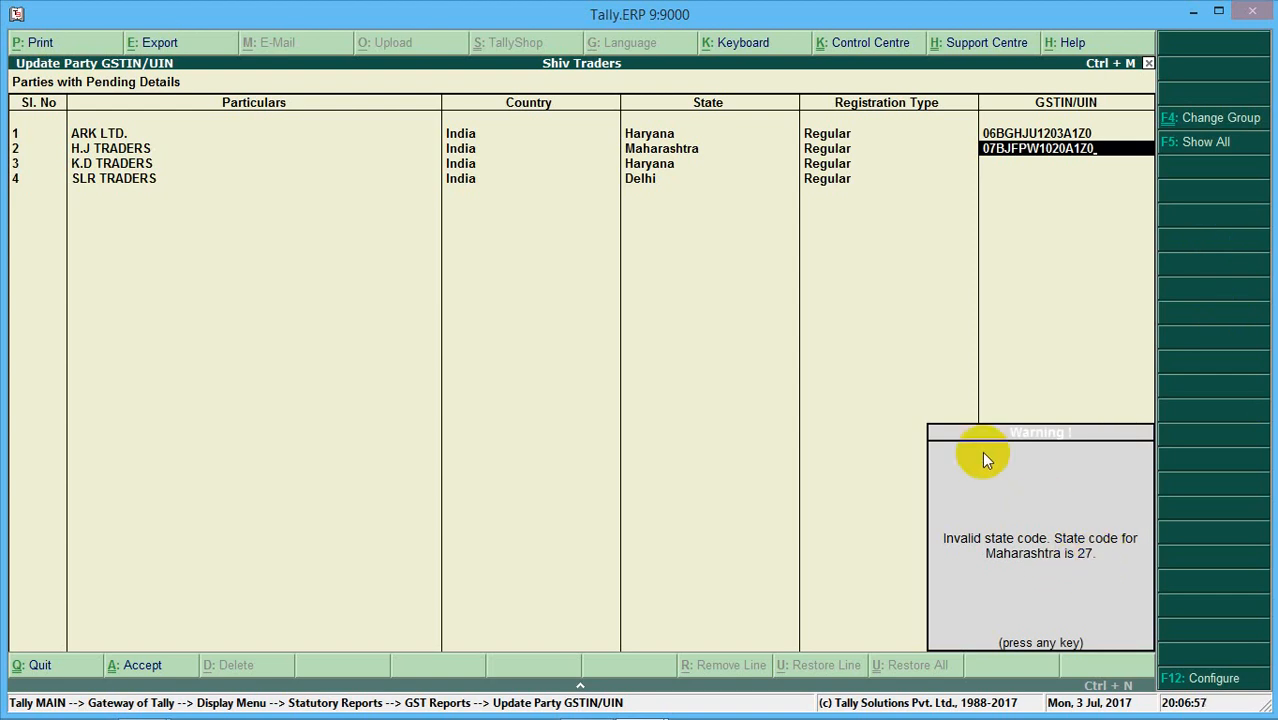
key(Return)
key(BackSpace)
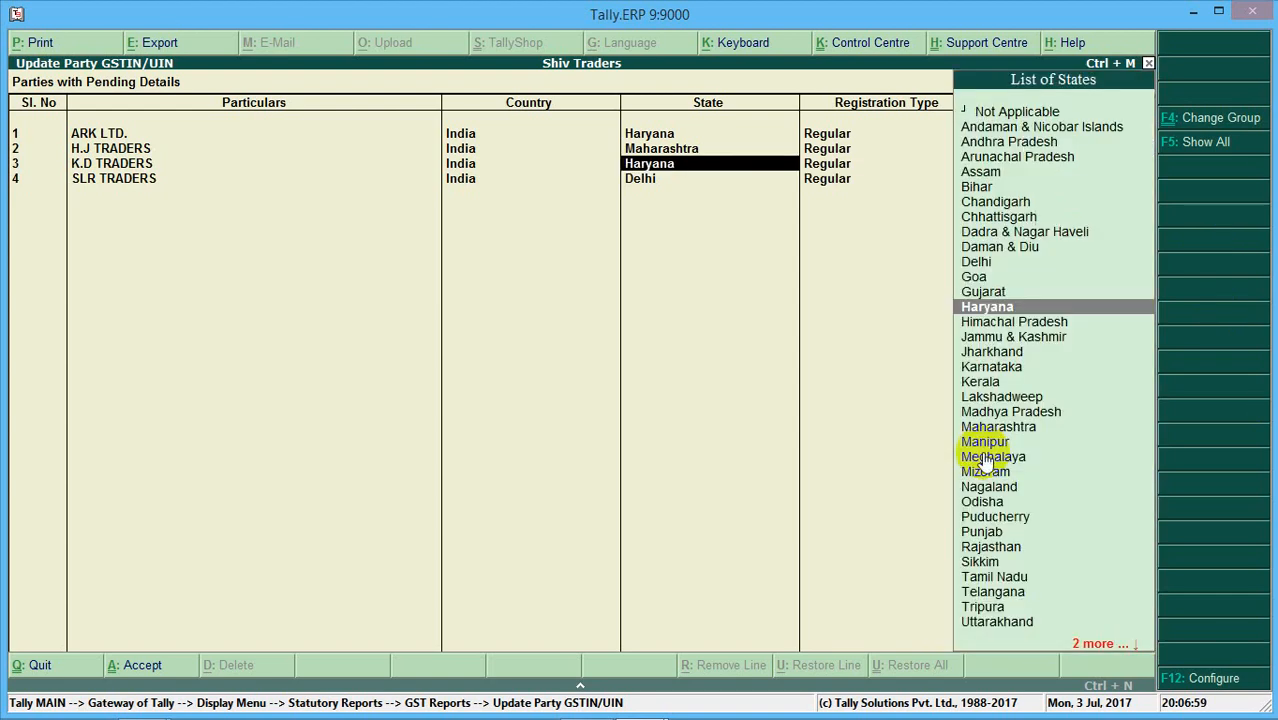
Try to change only the state code in the GSTIN of H.J TRADERS to 27, and go back to that row.
key(Return)
key(BackSpace)
key(BackSpace)
key(BackSpace)
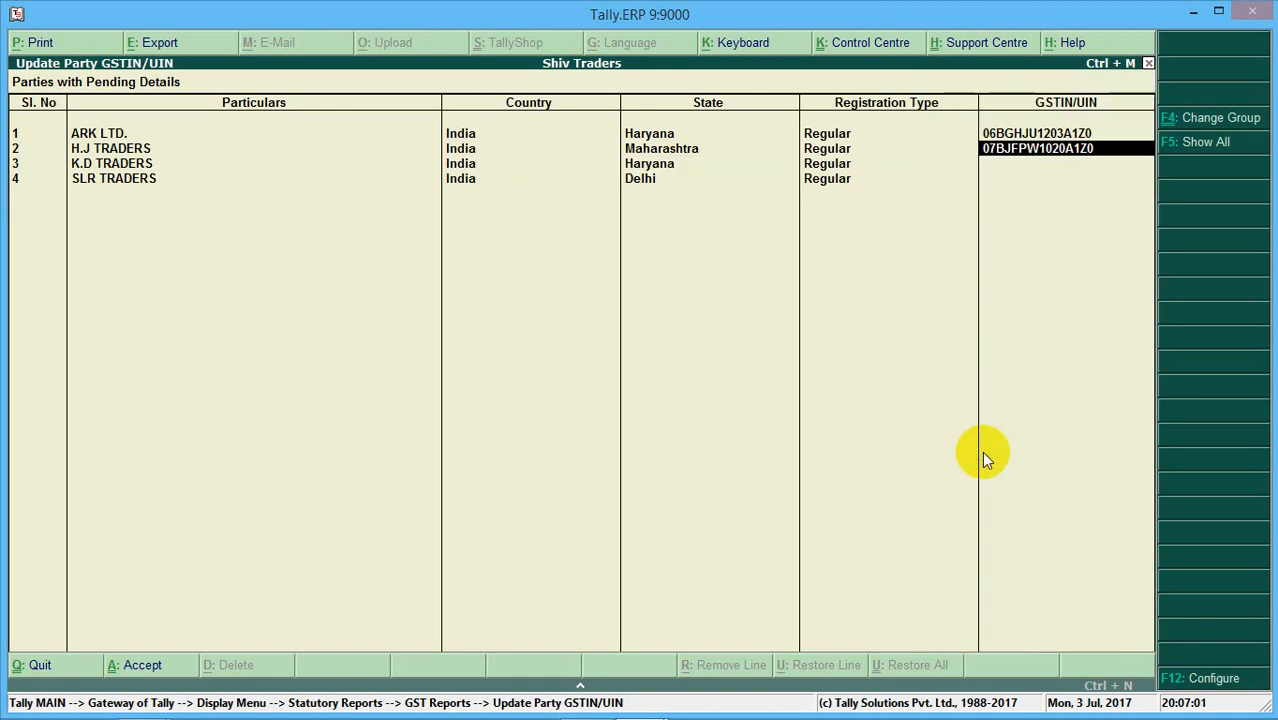
key(Return)
key(Right)
key(Right)
key(BackSpace)
key(BackSpace)
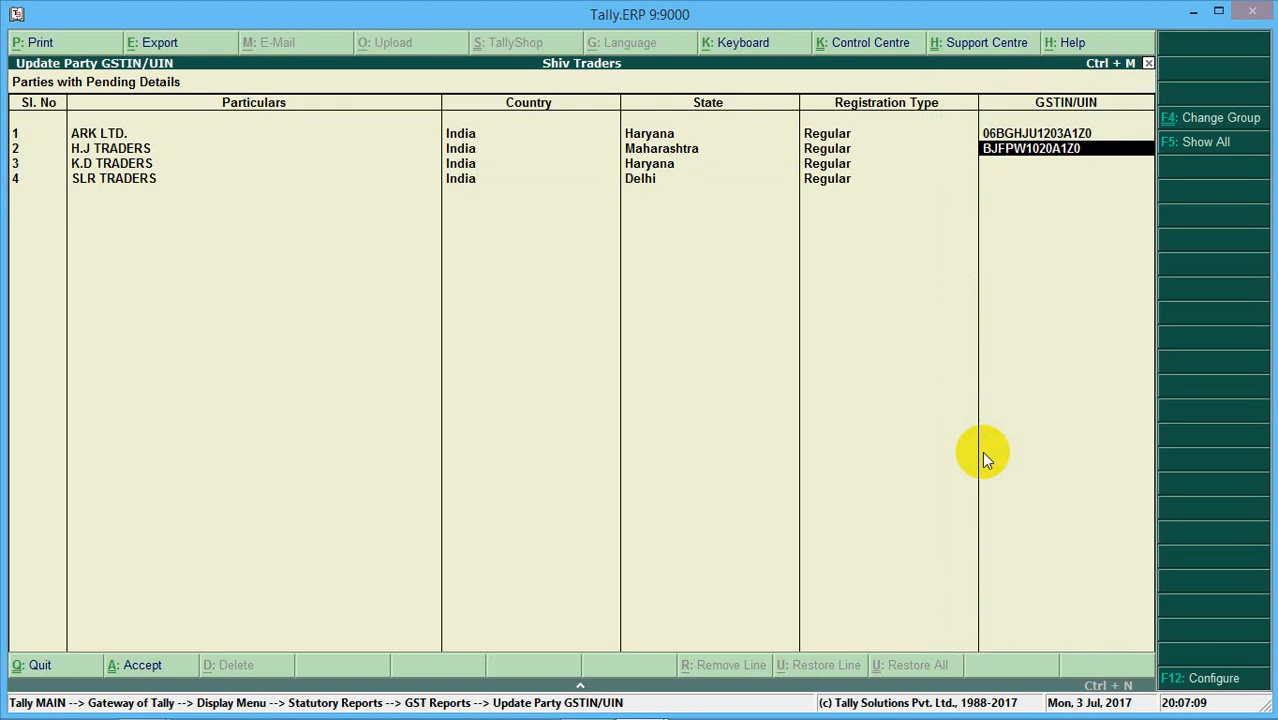
text(27)
key(Return)
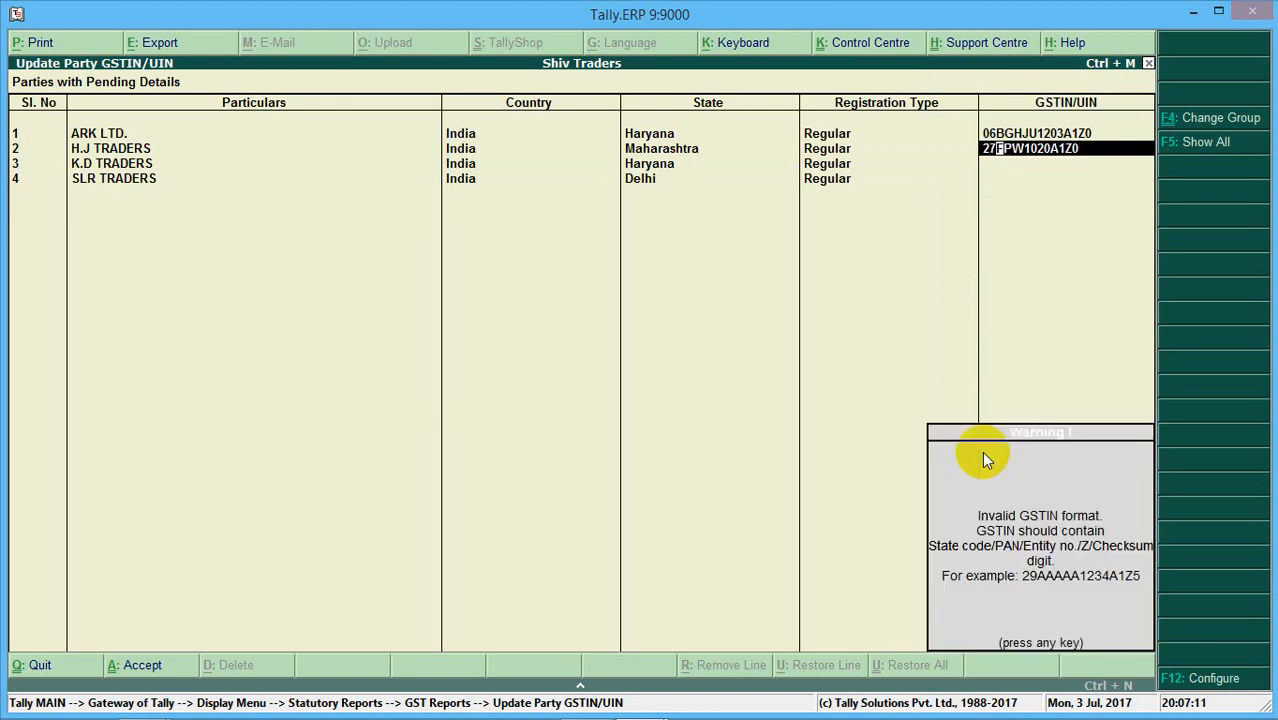
key(Return)
key(Return)
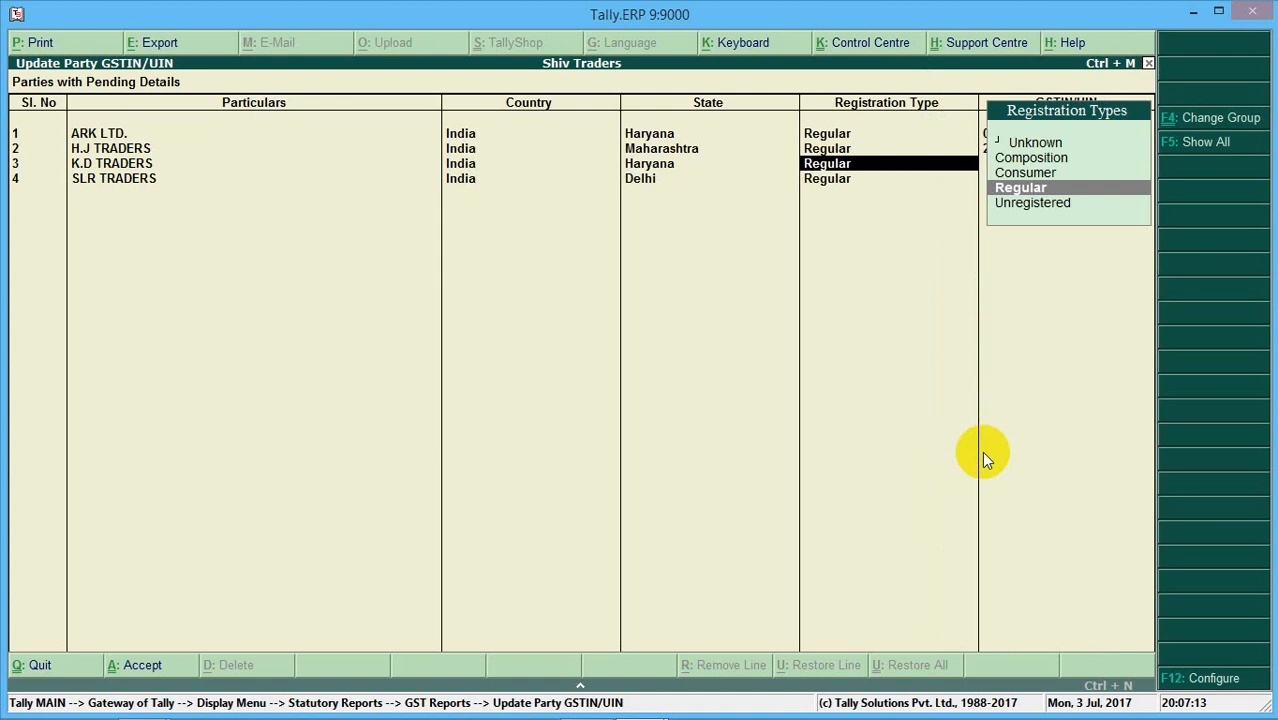
key(BackSpace)
key(BackSpace)
key(BackSpace)
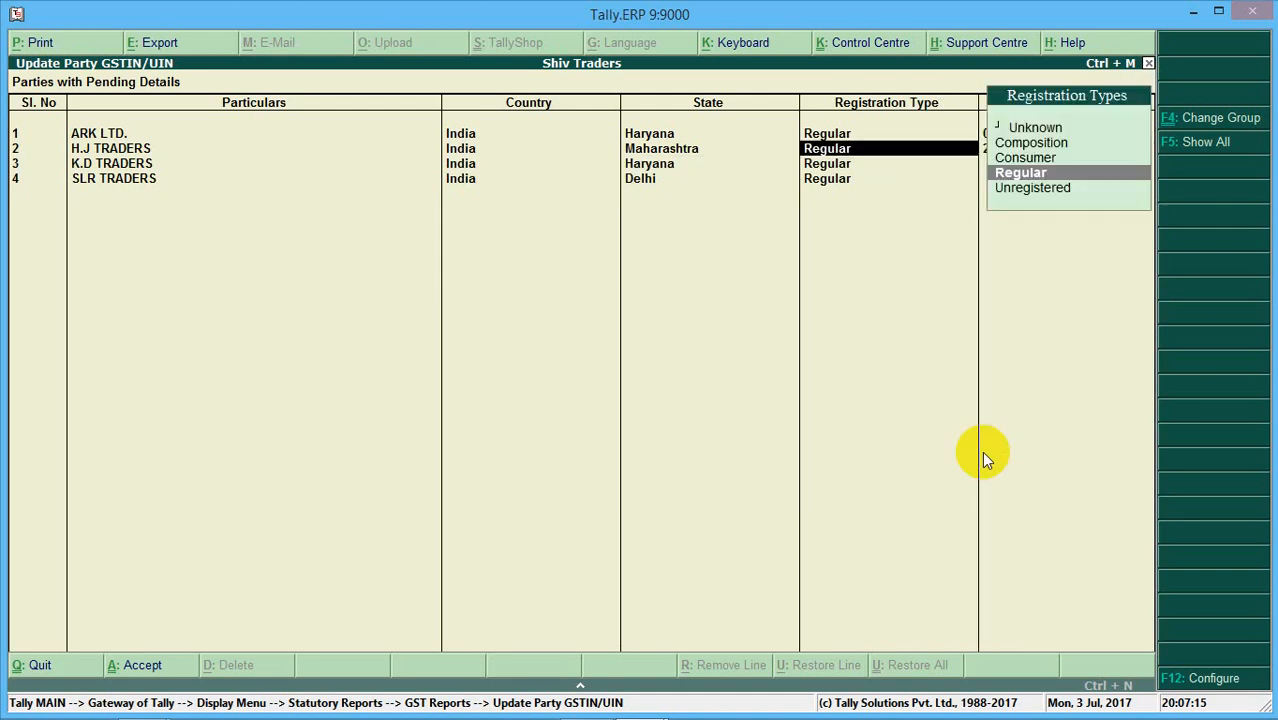
Clear the GSTIN of H.J TRADERS and enter a complete new one with state code 27.
key(Return)
key(BackSpace)
key(BackSpace)
key(BackSpace)
key(BackSpace)
key(BackSpace)
key(BackSpace)
key(BackSpace)
key(BackSpace)
key(BackSpace)
key(BackSpace)
key(BackSpace)
key(BackSpace)
key(BackSpace)
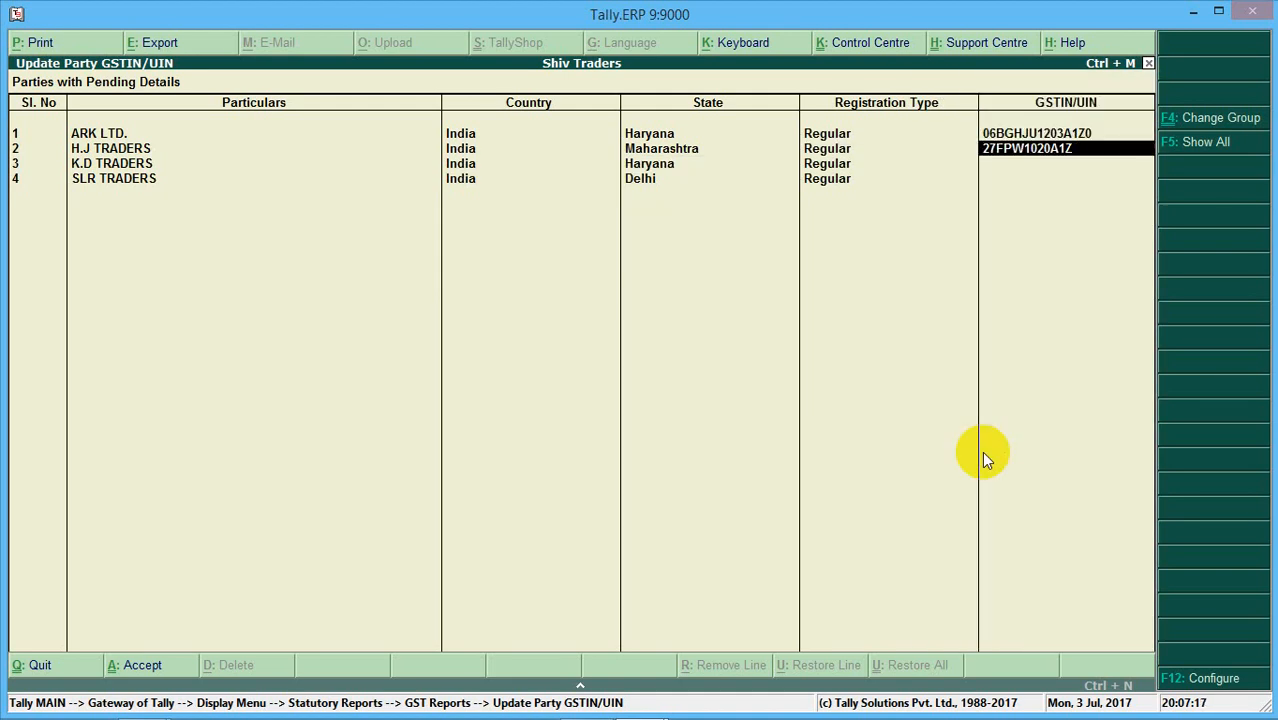
text(27BJ)
text(FPS102)
text(0A)
text(1Z5)
key(Return)
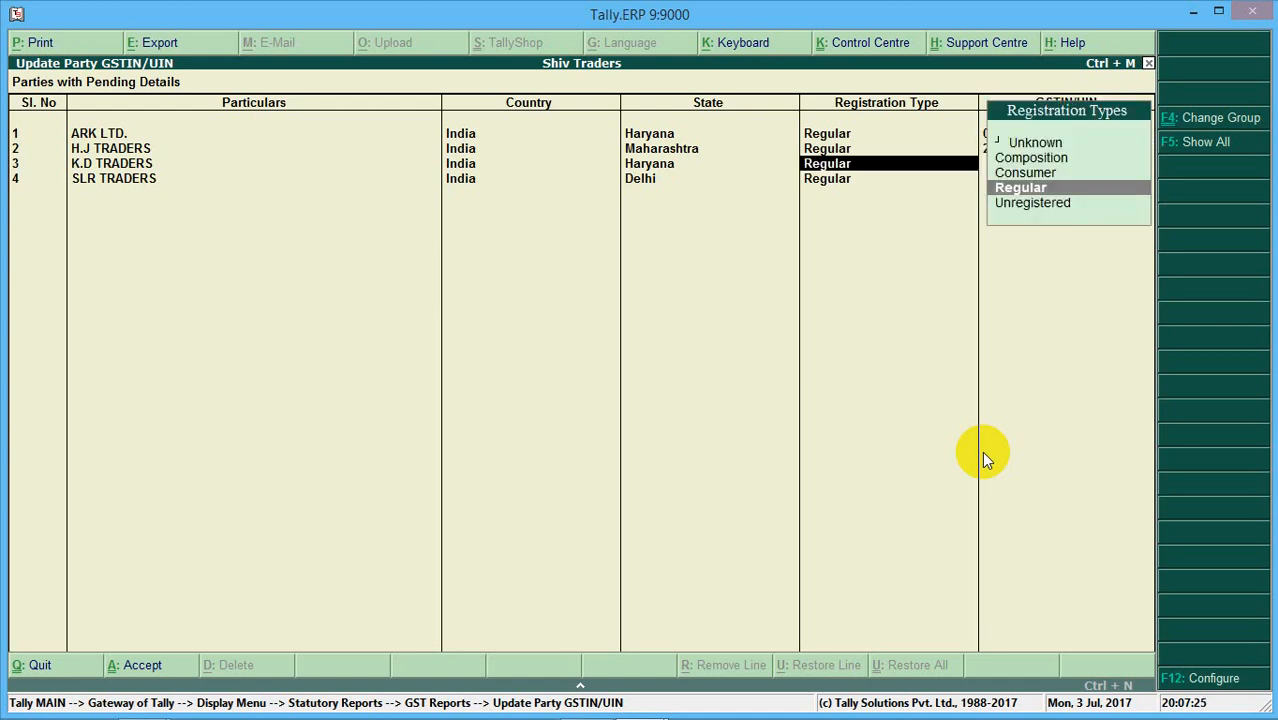
Leave the GSTINs of K.D TRADERS and SLR TRADERS blank and save the party details.
key(Return)
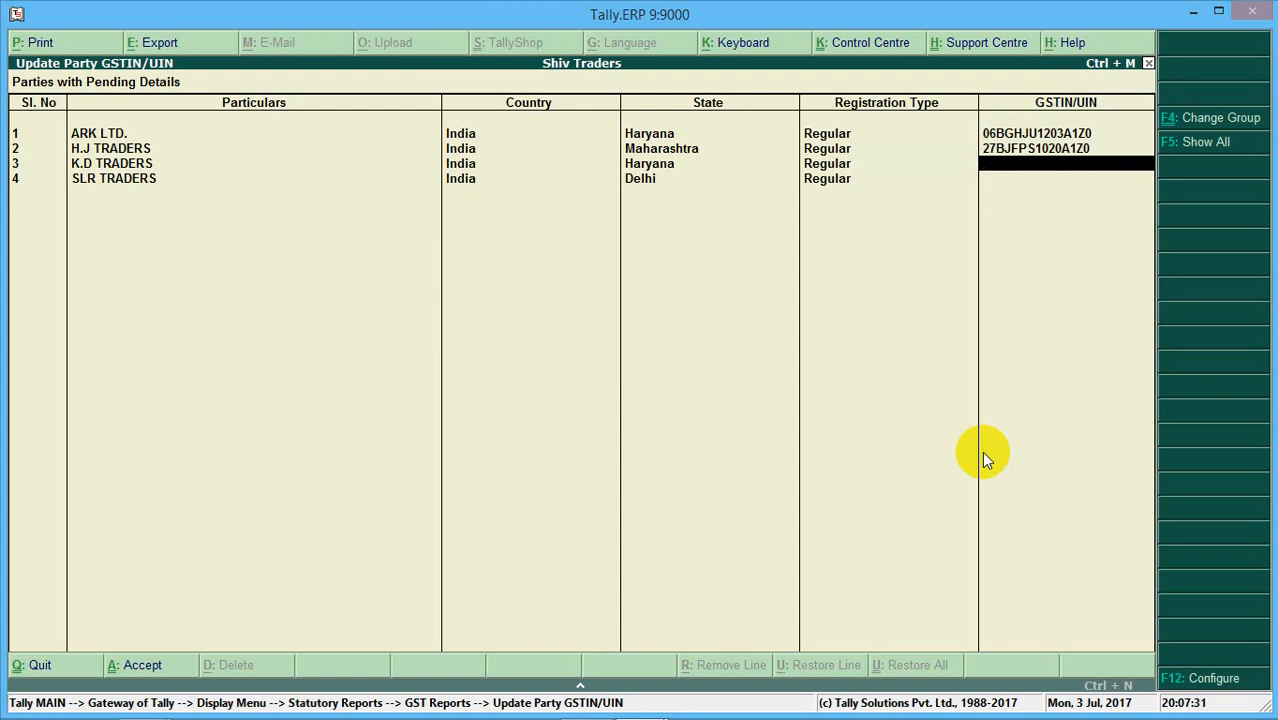
key(Return)
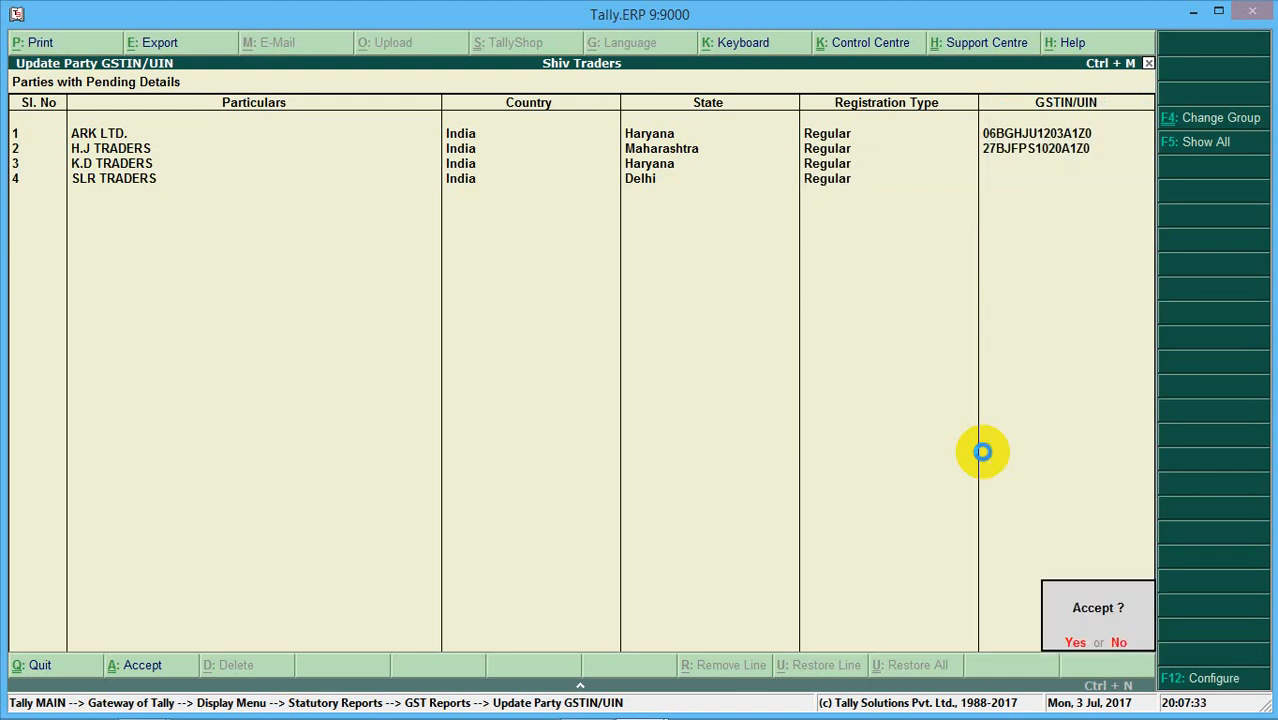
key(Return)
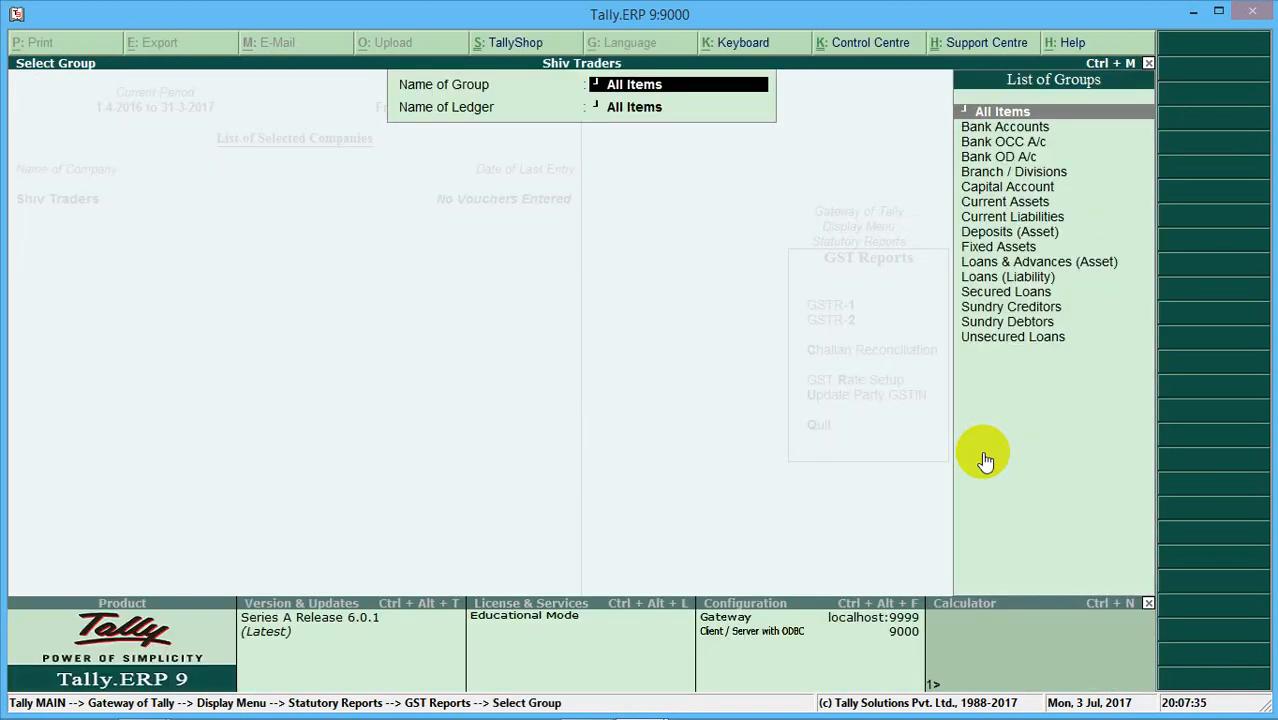
Return to the Gateway of Tally and open a new Sales voucher in Accounting Vouchers.
key(Escape)
key(Escape)
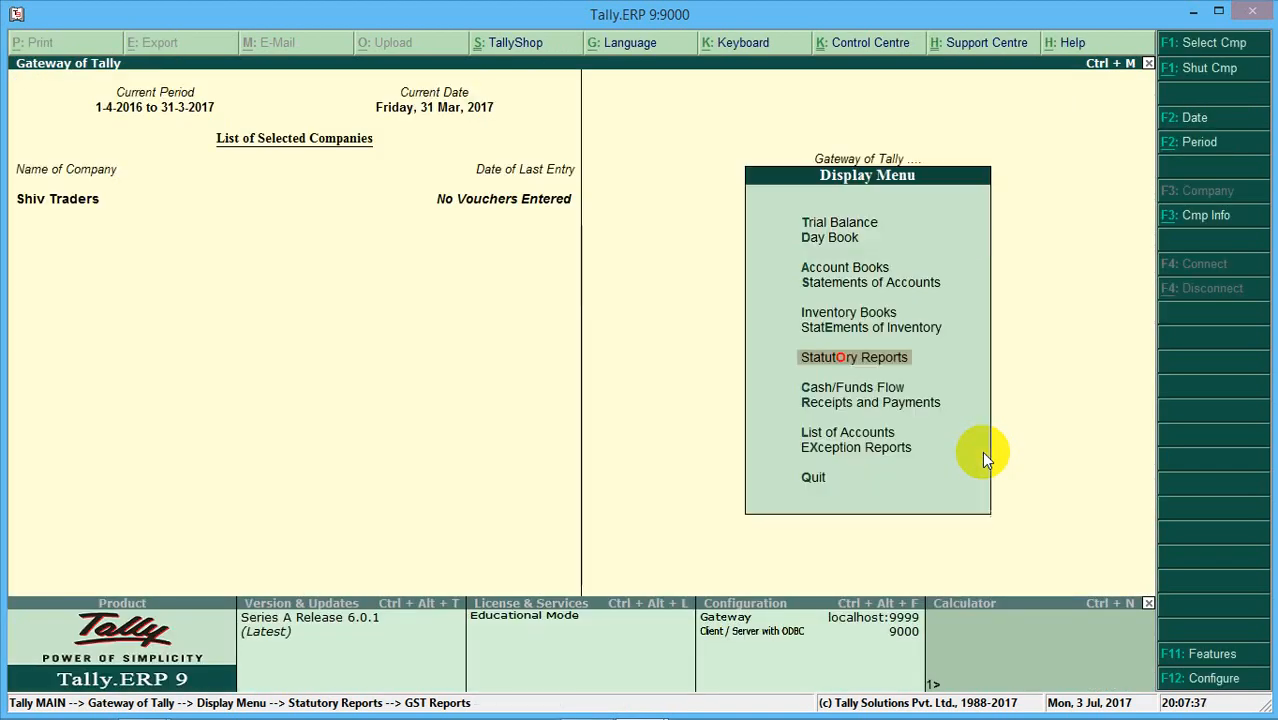
key(Escape)
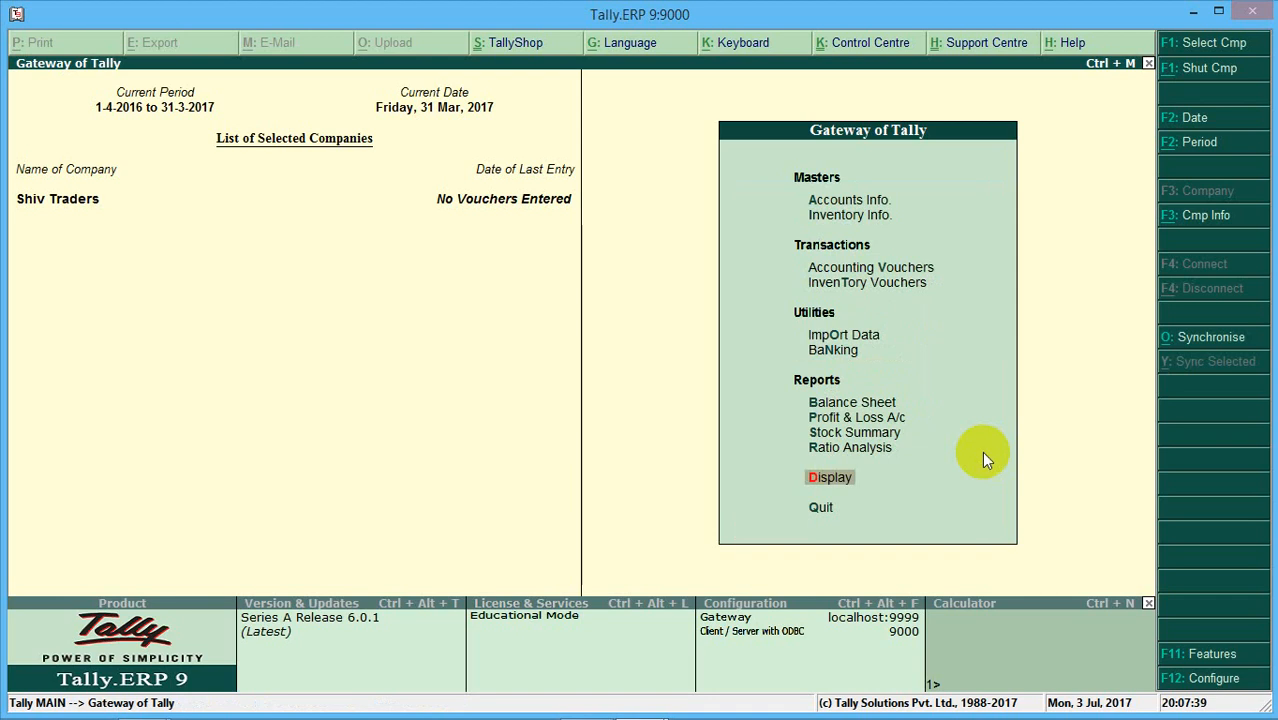
key(Up)
key(Up)
key(Up)
key(Up)
key(Up)
key(Up)
key(Up)
key(Up)
click(982, 452)
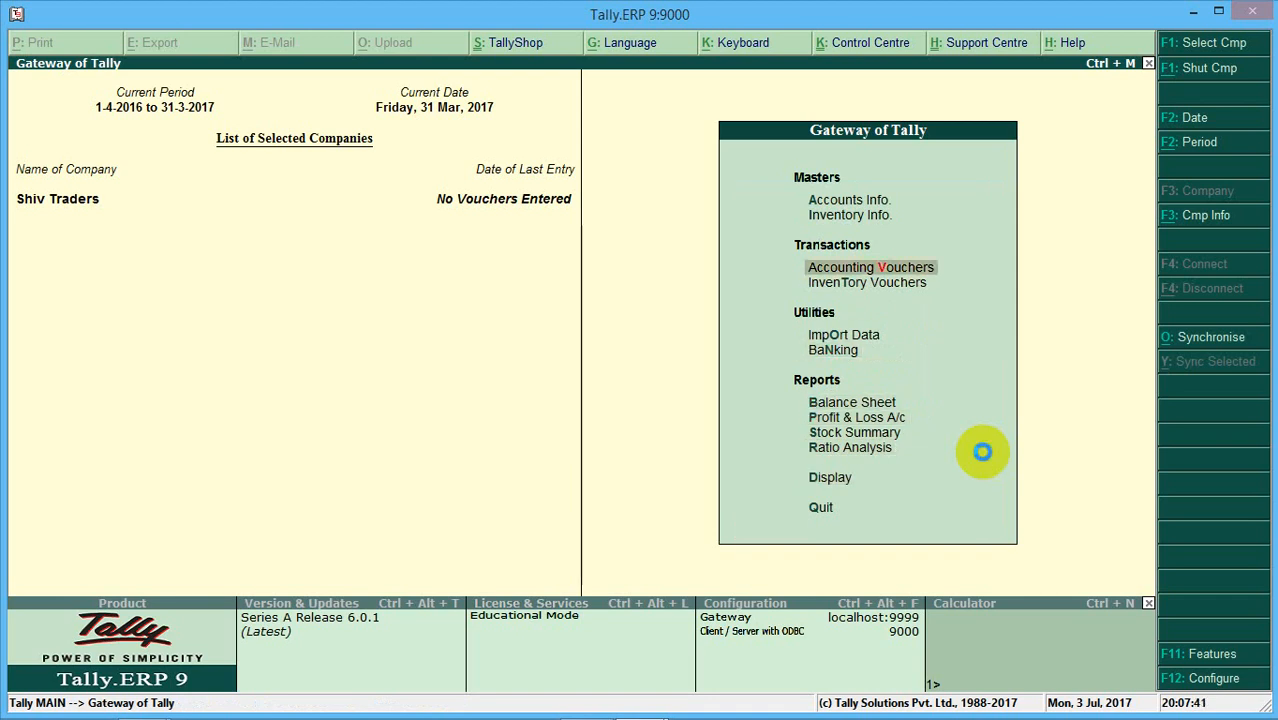
key(Return)
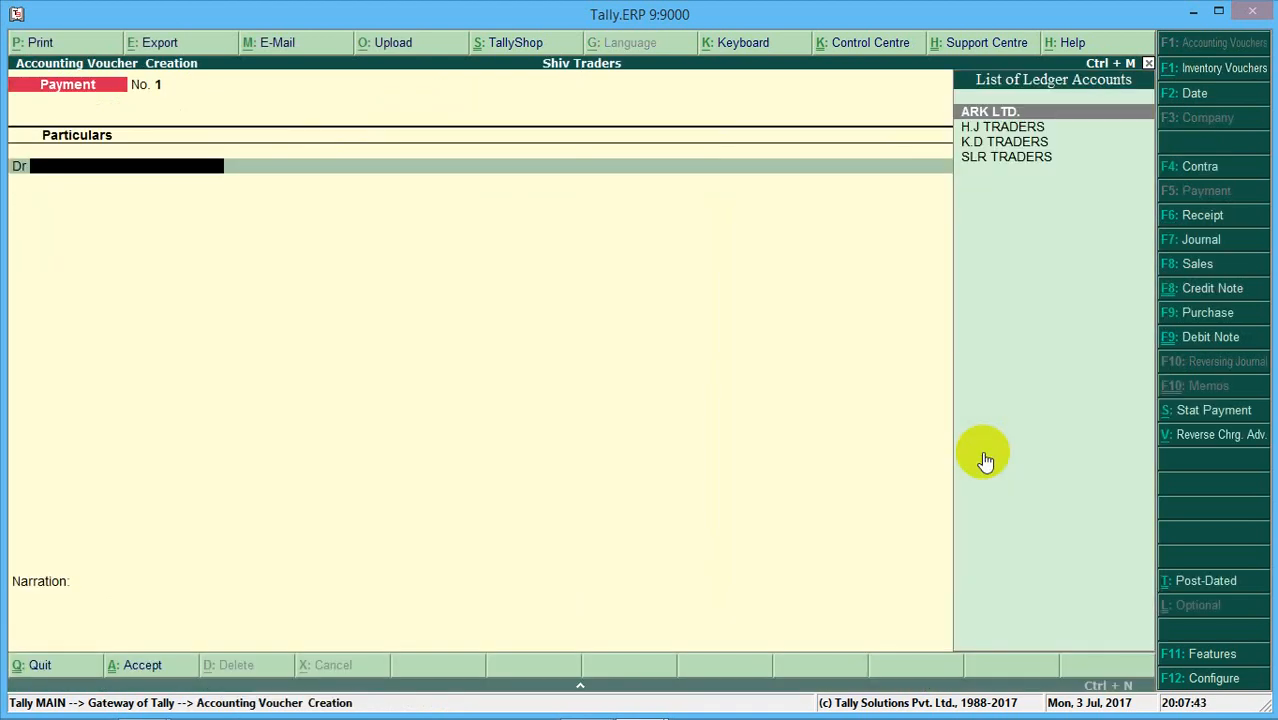
key(F8)
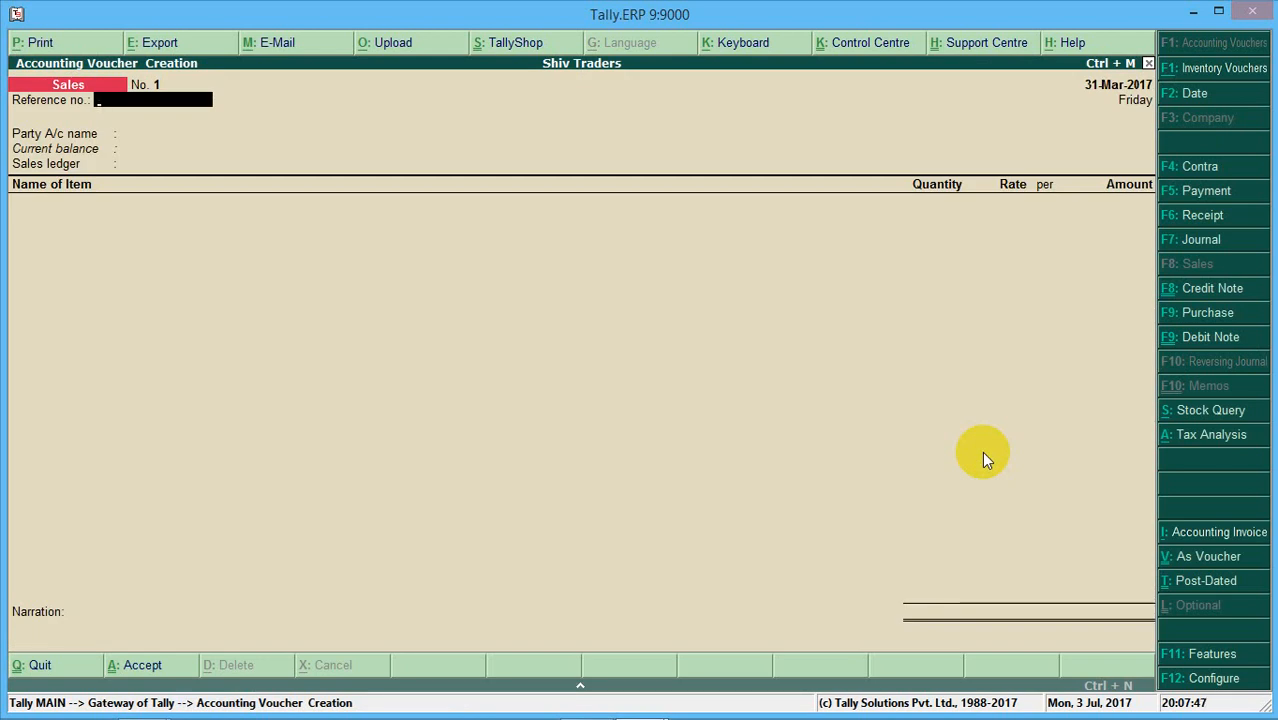
Change the accounting period to run from 1-4-2017 to 31-3-2018.
key(F2)
text(1-4)
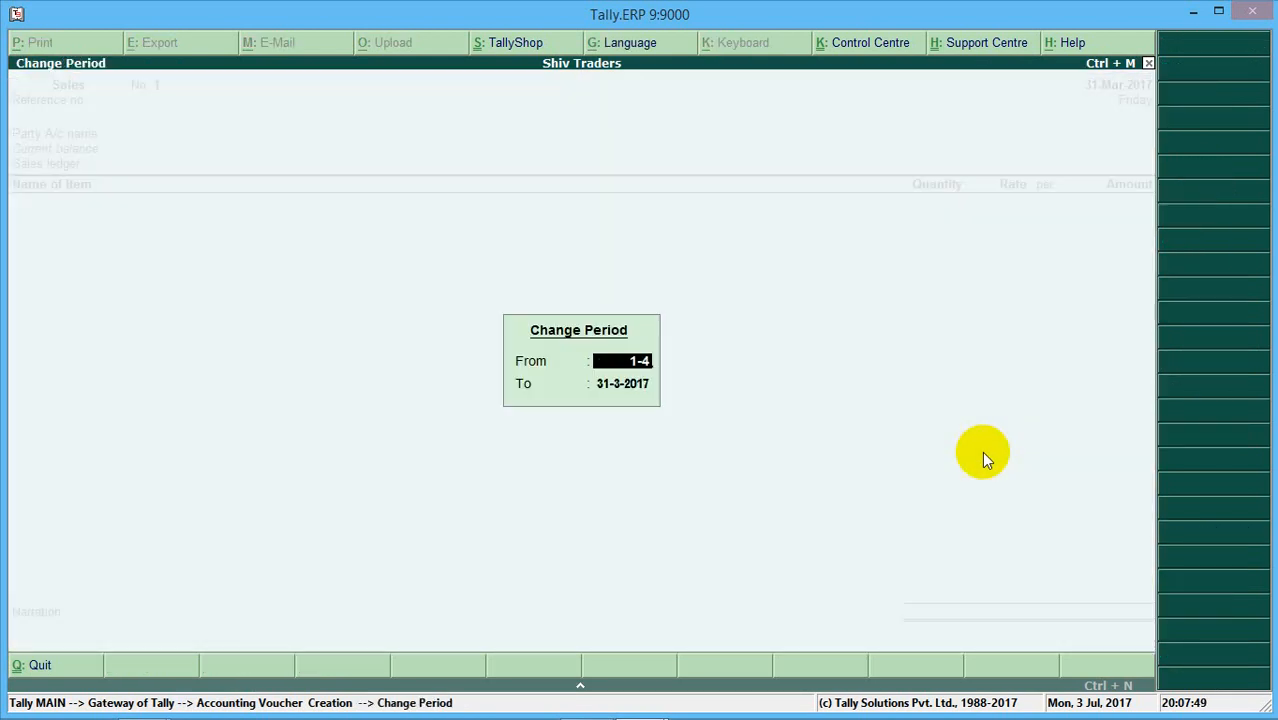
text(-2017)
key(Return)
text(31)
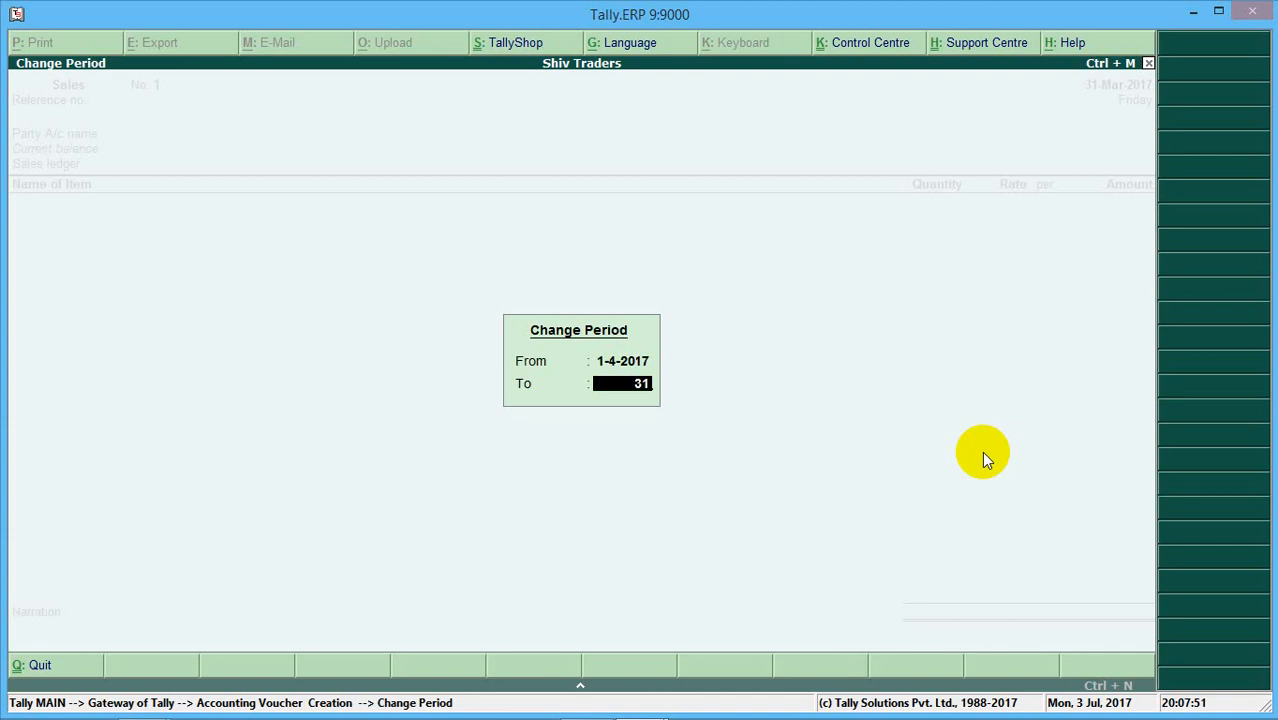
text(-3-2018)
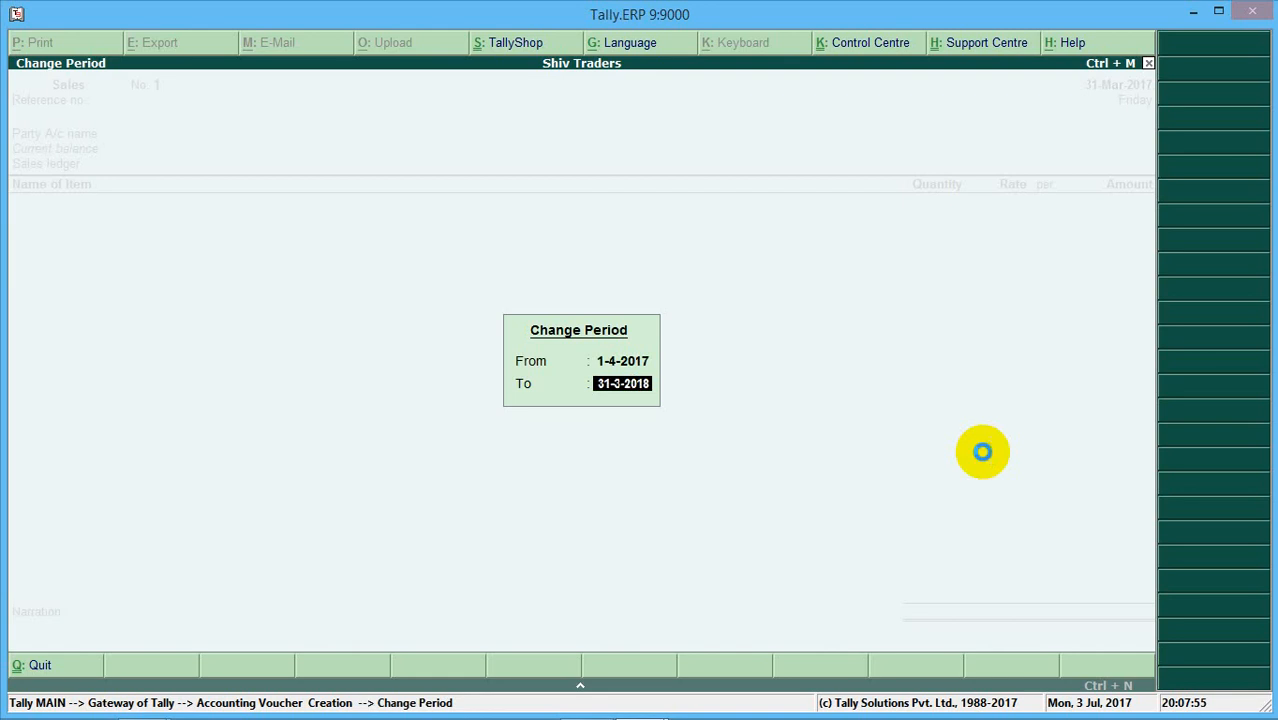
key(Return)
key(XF86MonBrightnessDown)
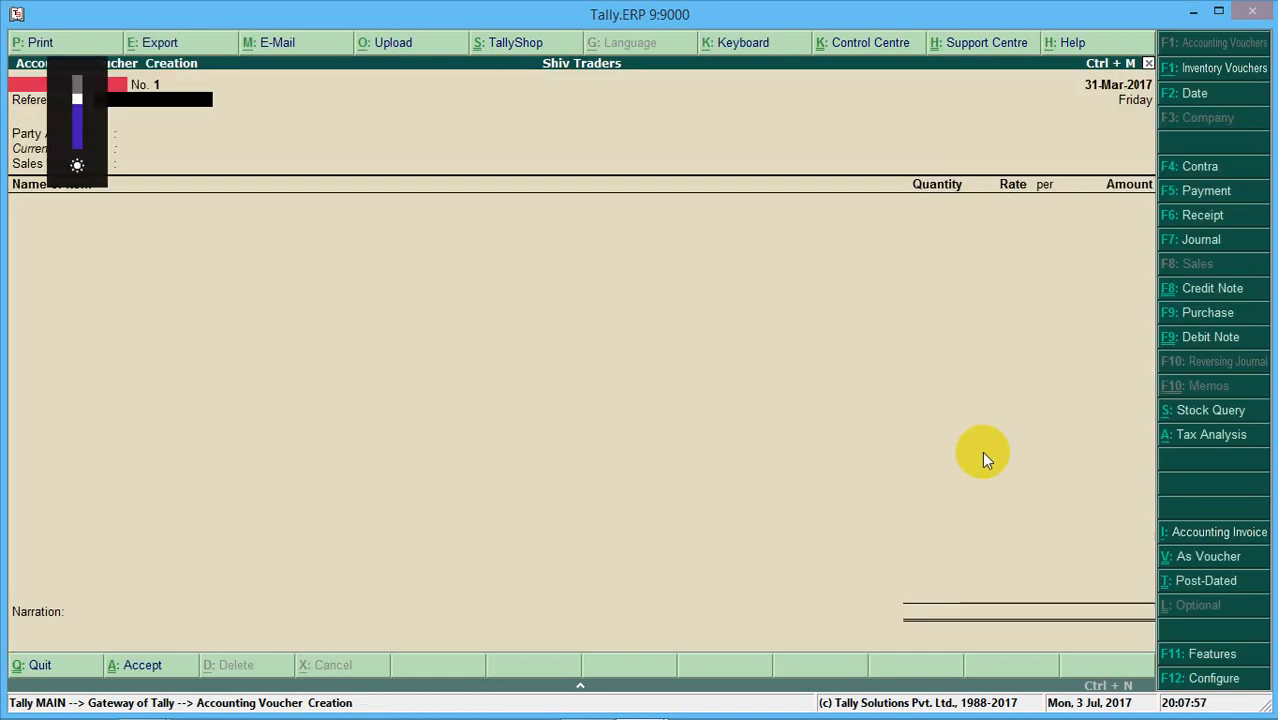
Set the sales voucher date to 1-7-2017.
key(F2)
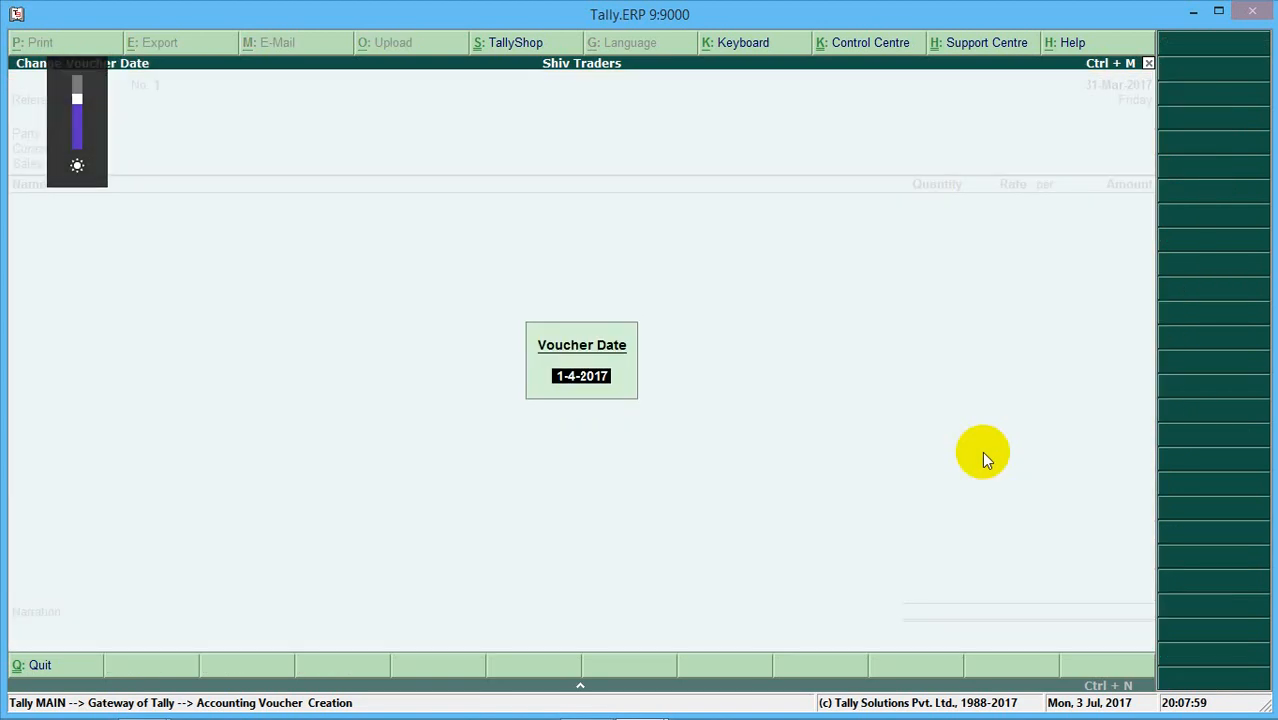
text(1-7-201)
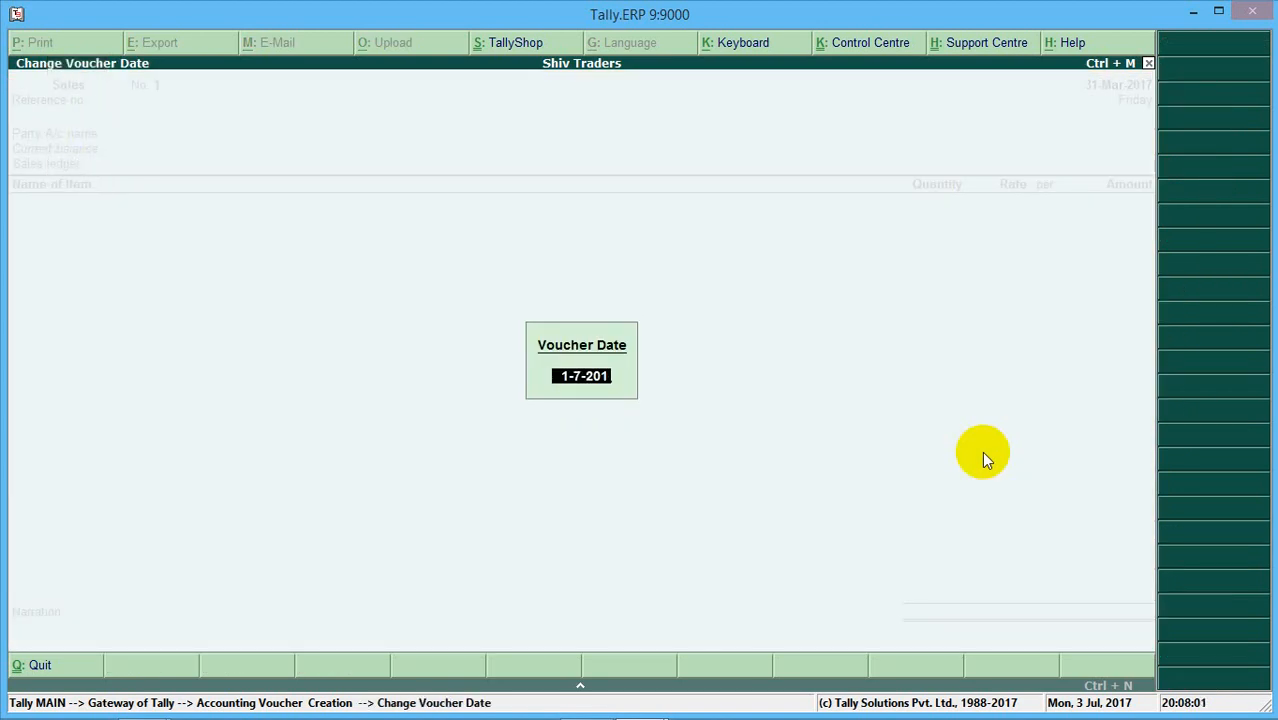
text(7)
key(Return)
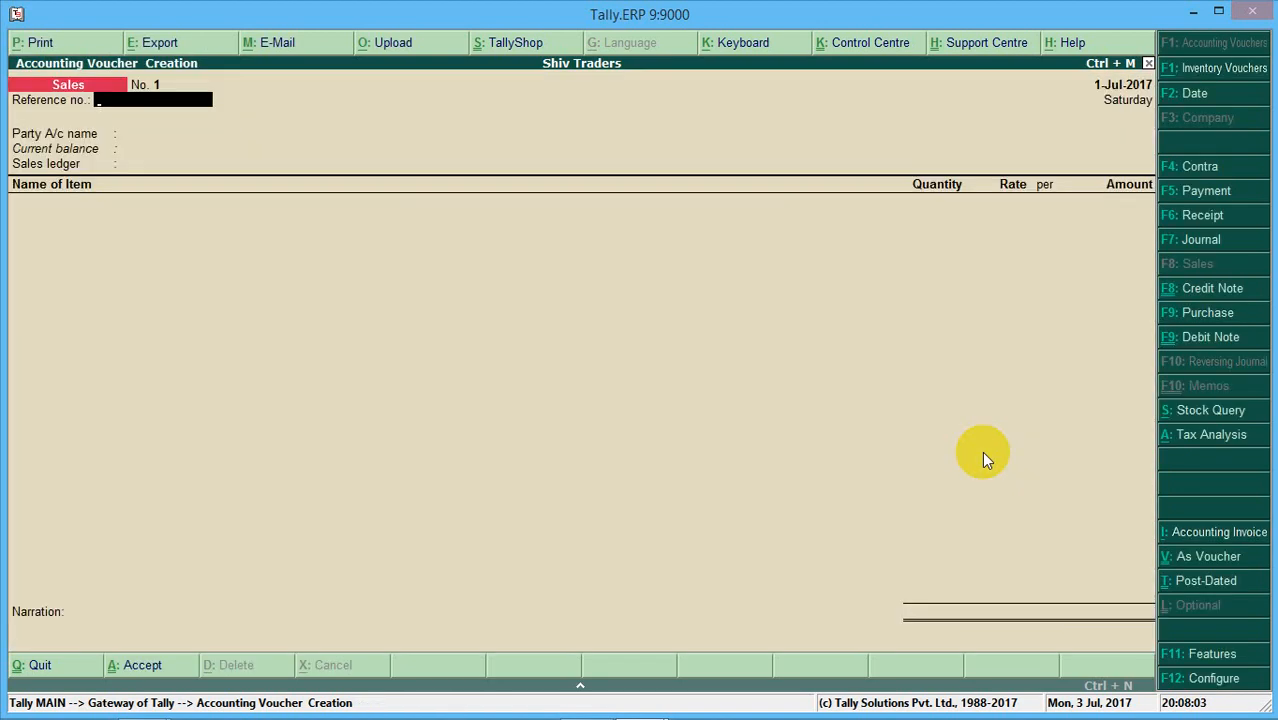
Choose ARK LTD. as the party account and accept its party details with the despatch and order fields left blank.
key(Return)
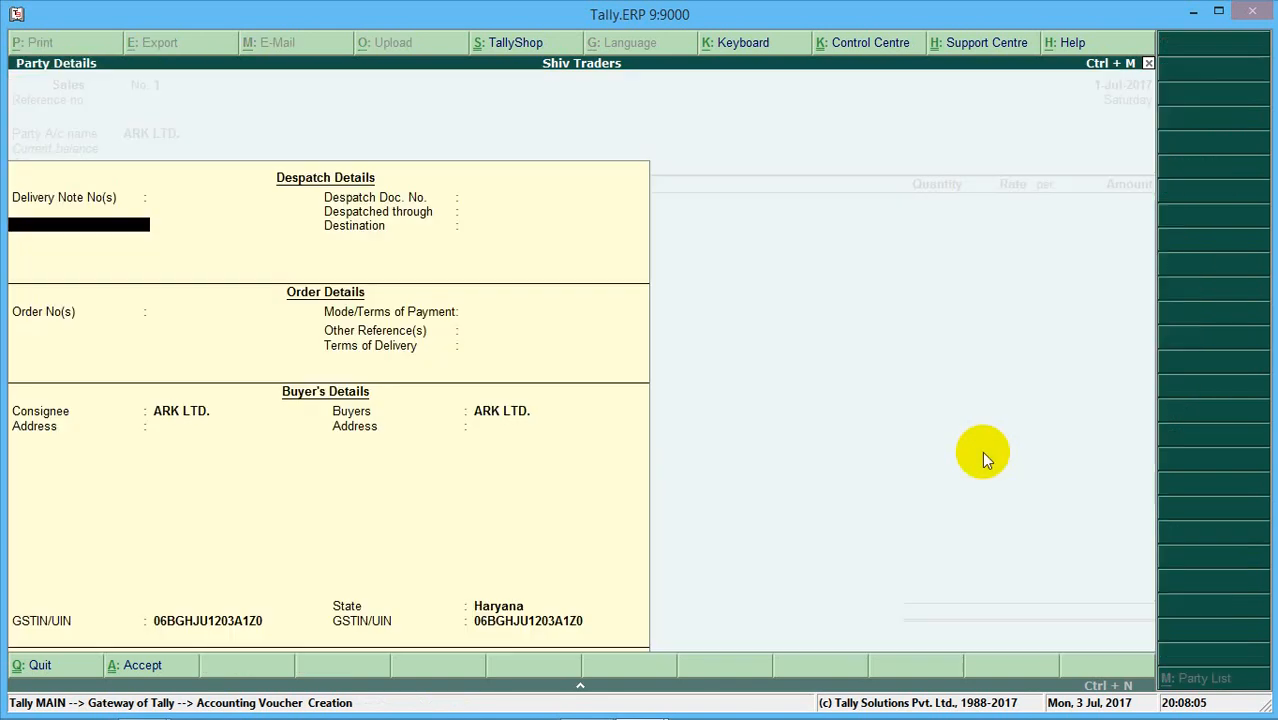
key(Return)
key(Return)
key(Return)
key(Return)
key(Return)
key(Return)
key(Return)
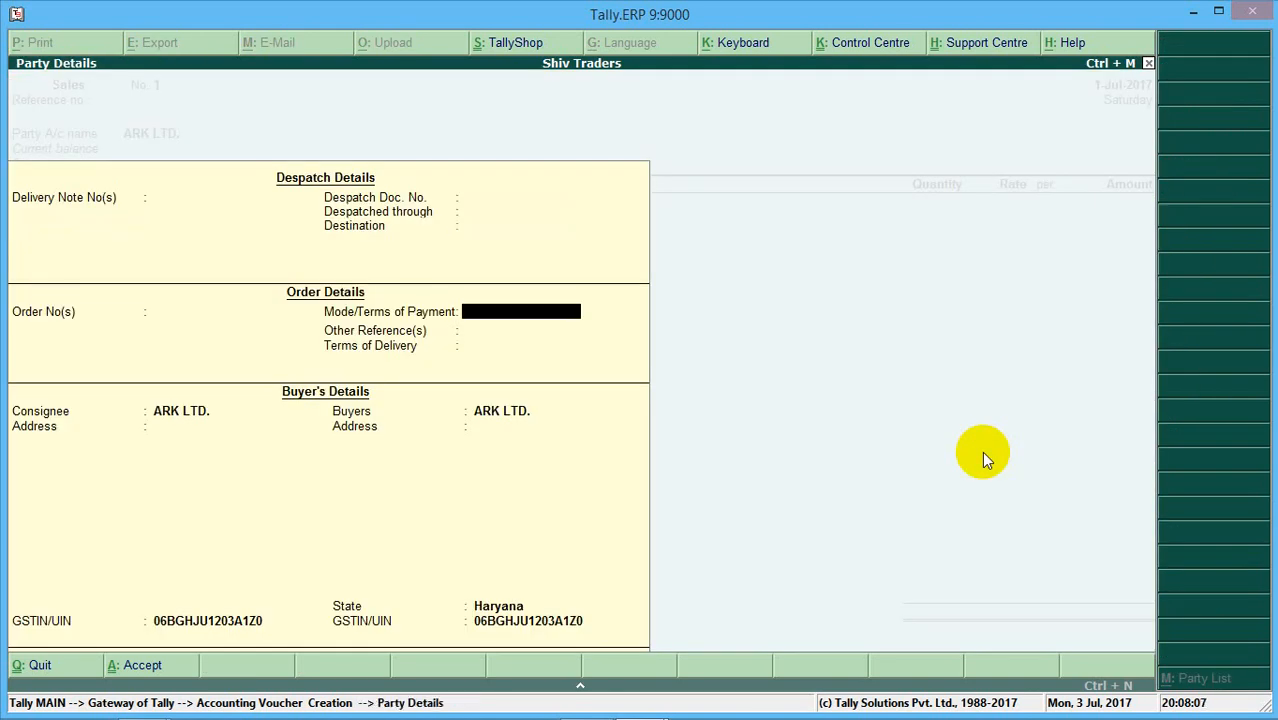
key(Return)
key(Return)
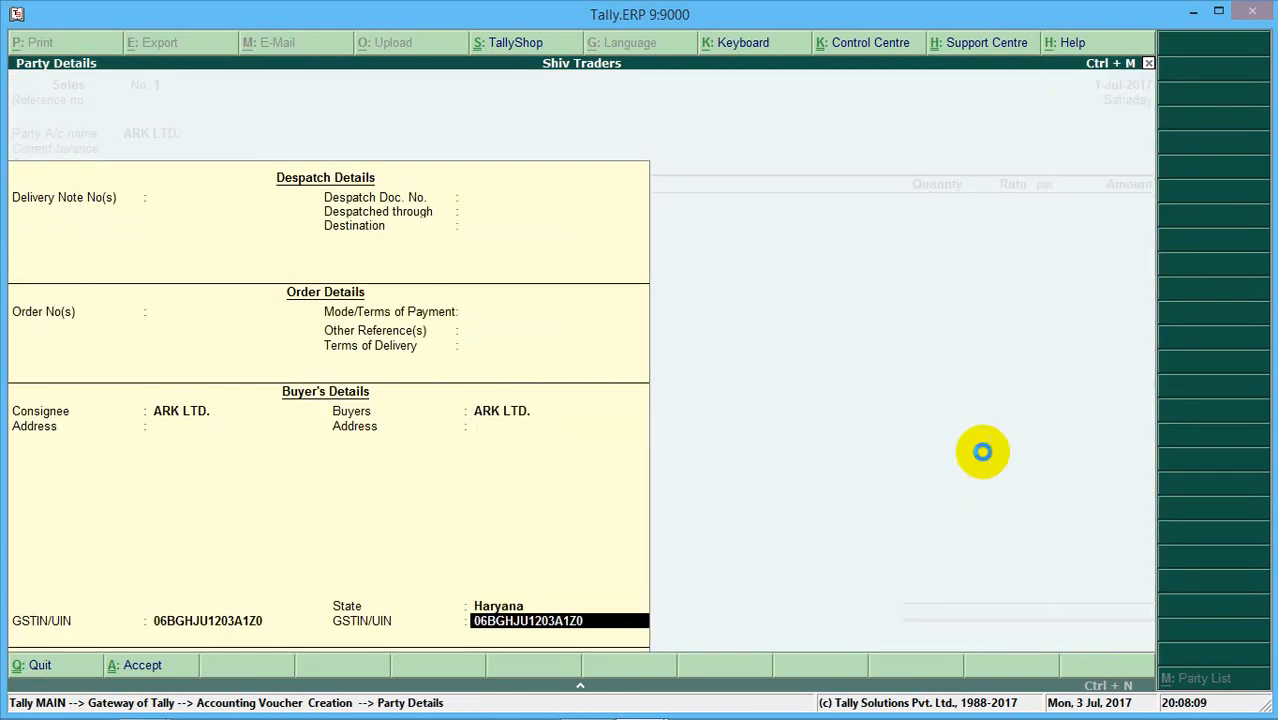
key(Return)
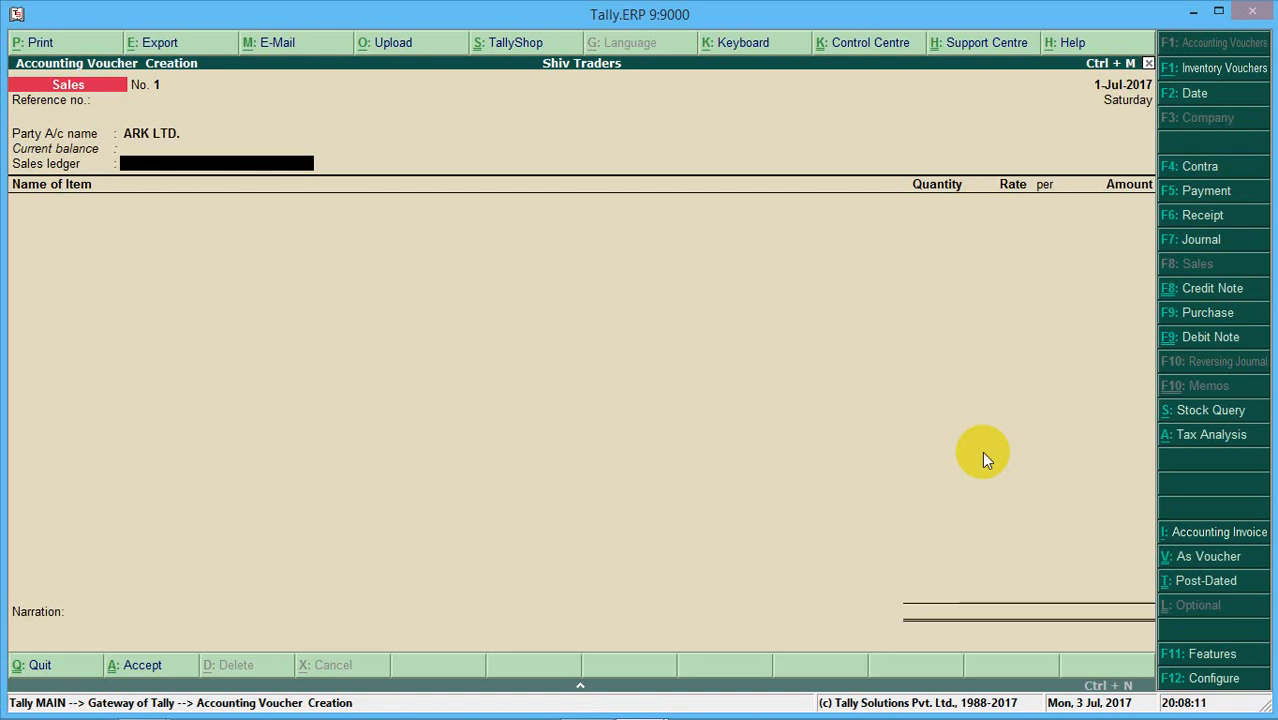
key(alt+c)
text(S)
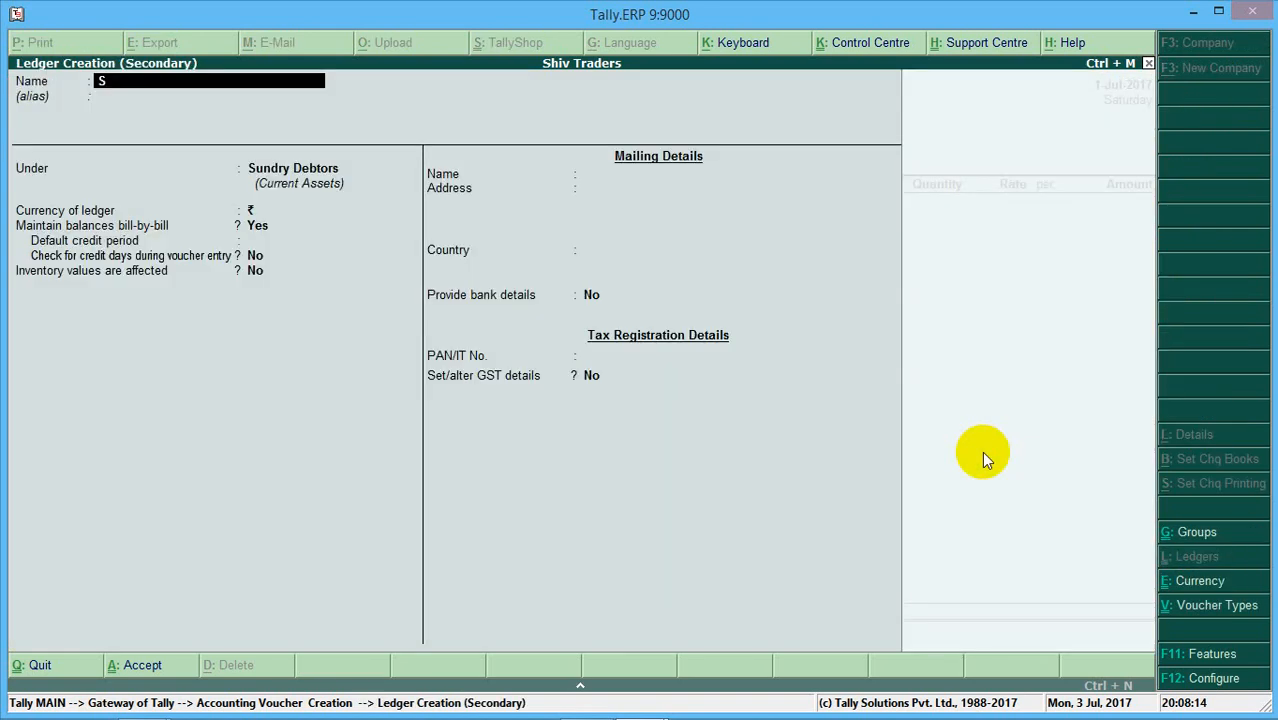
key(Escape)
key(y)
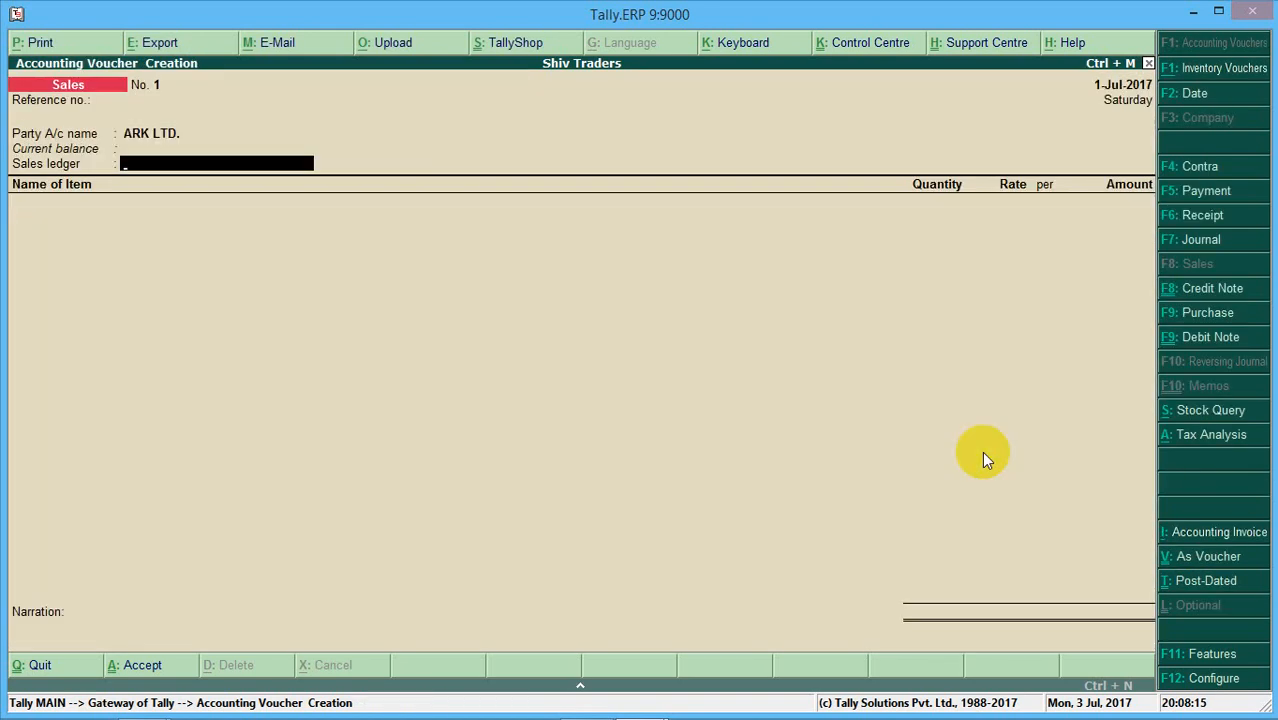
Create a new ledger named SALES for the voucher's sales ledger and place it under Sales Accounts.
key(alt+c)
text(SALES)
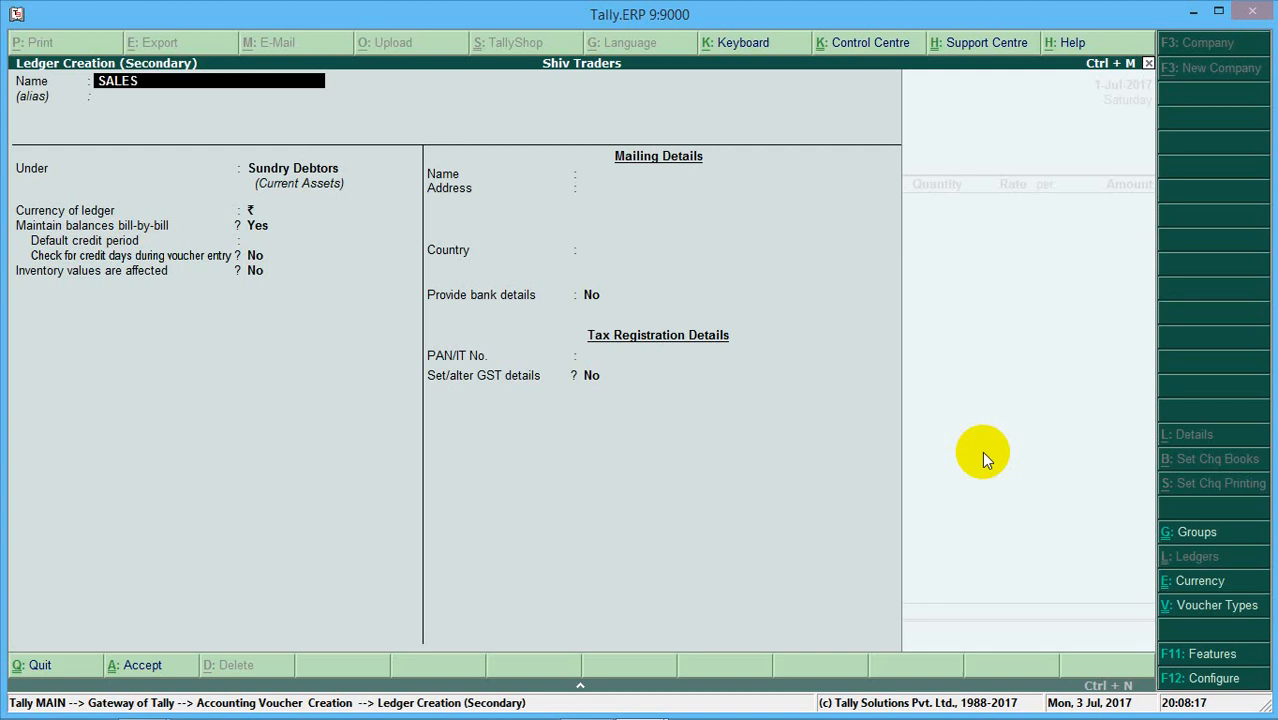
key(Return)
key(Return)
text(sa)
key(Return)
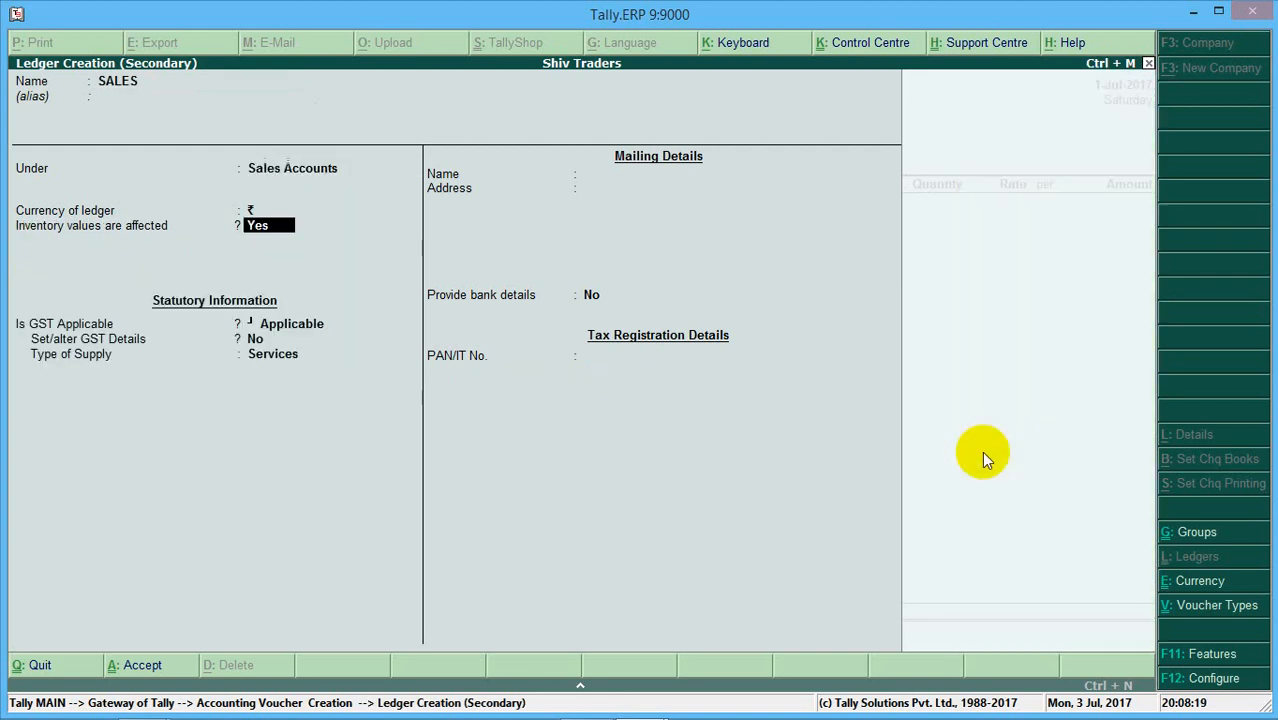
Keep inventory values affected at Yes, set the SALES ledger's type of supply to Goods, and save the ledger.
key(Return)
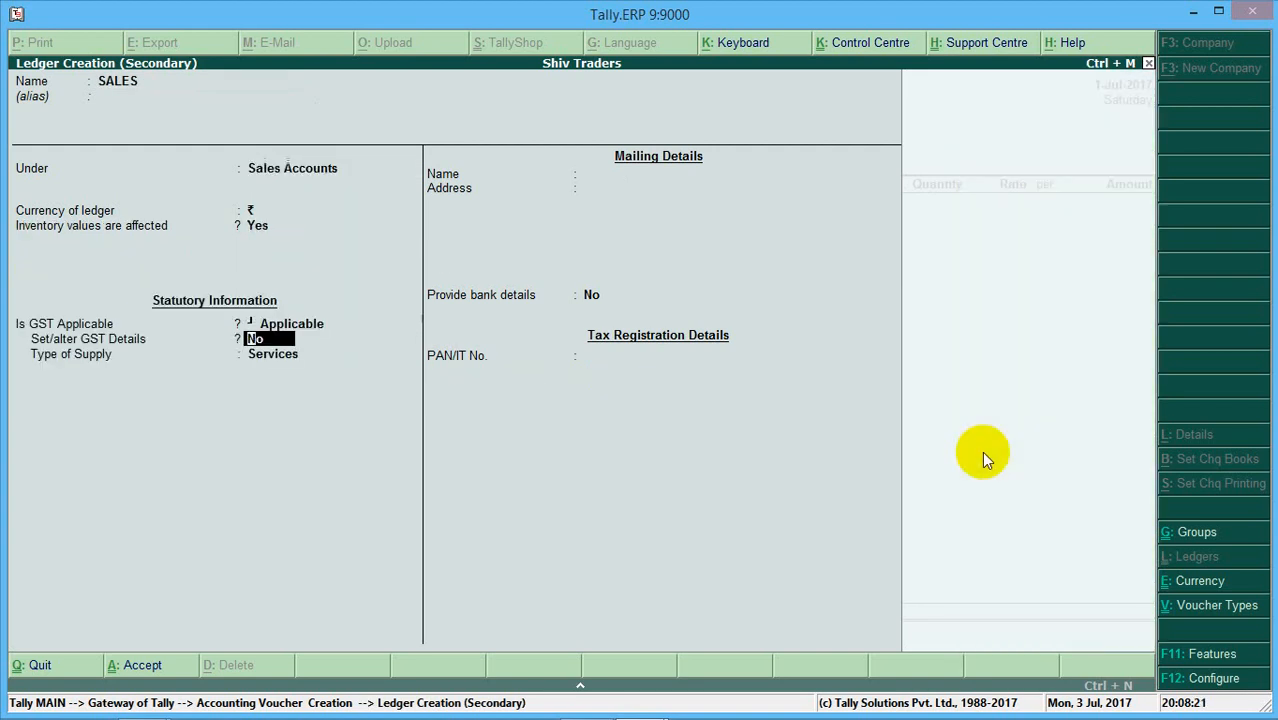
key(Return)
key(Up)
key(Return)
key(Return)
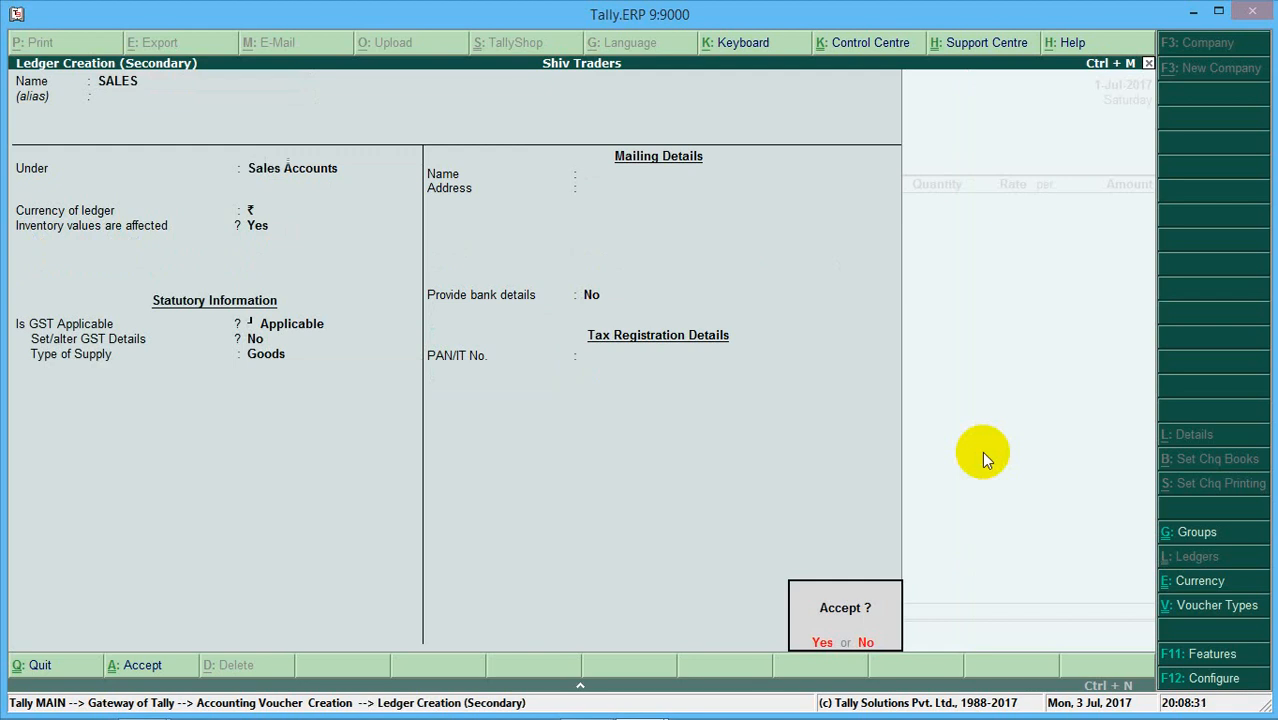
key(Return)
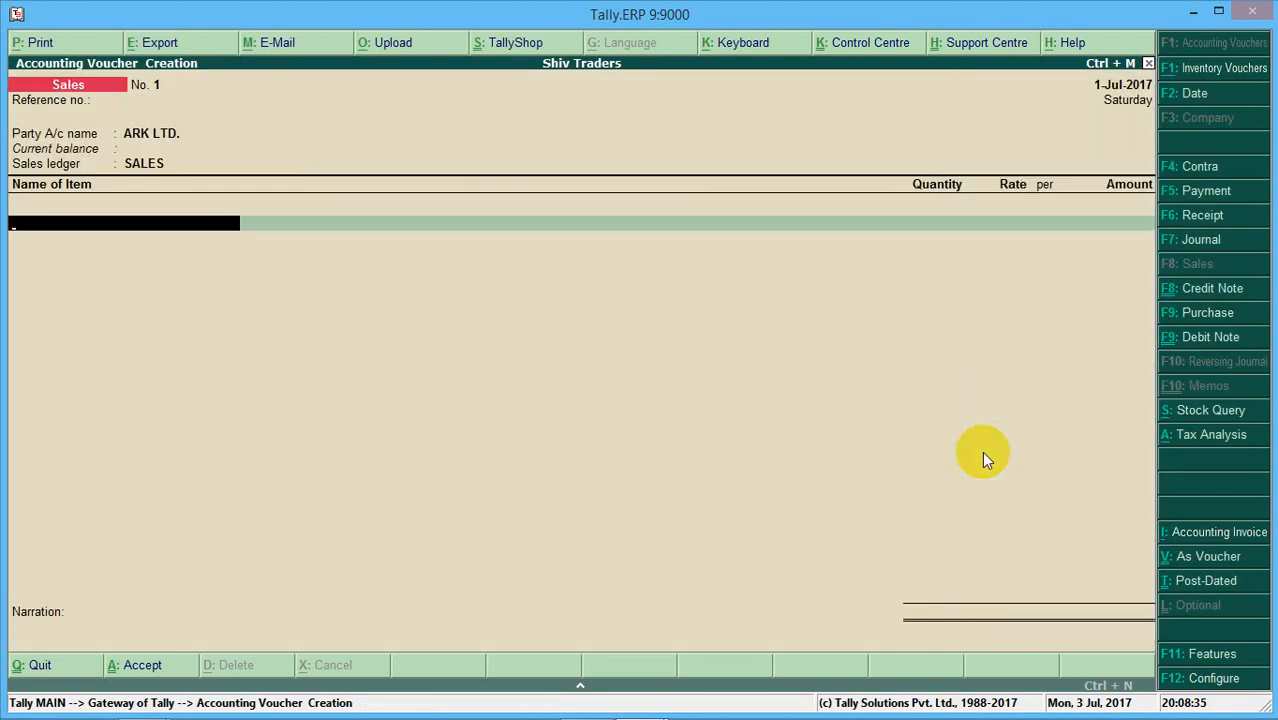
Choose FLOPPY DRIVE as the first stock item of the sales voucher.
text(D)
key(Down)
key(Down)
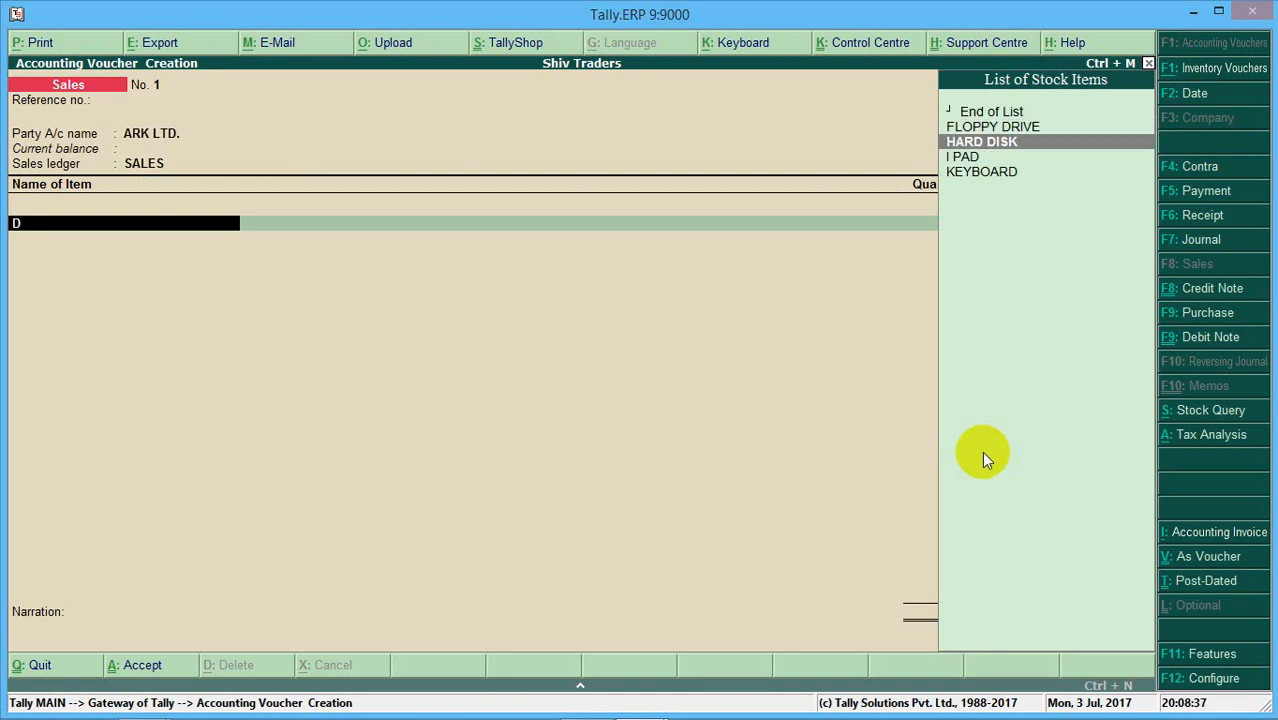
key(Down)
key(Down)
key(Up)
key(Up)
key(Up)
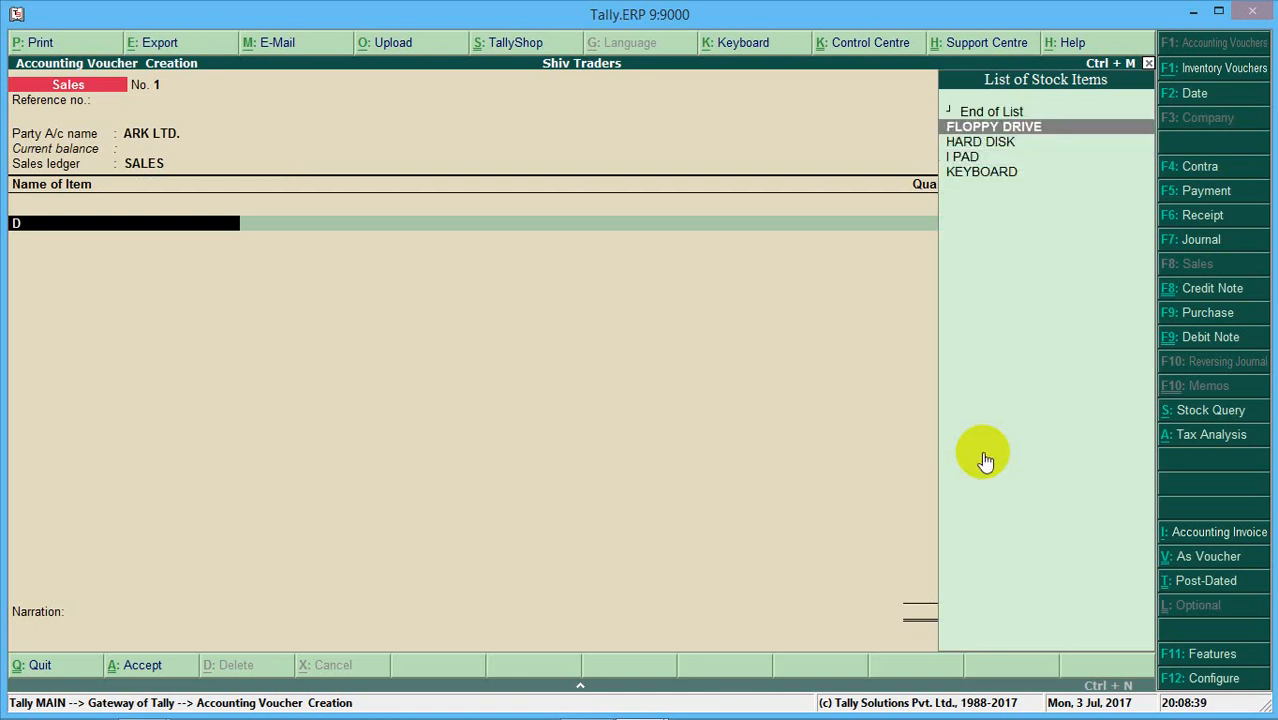
key(Down)
key(Up)
key(Return)
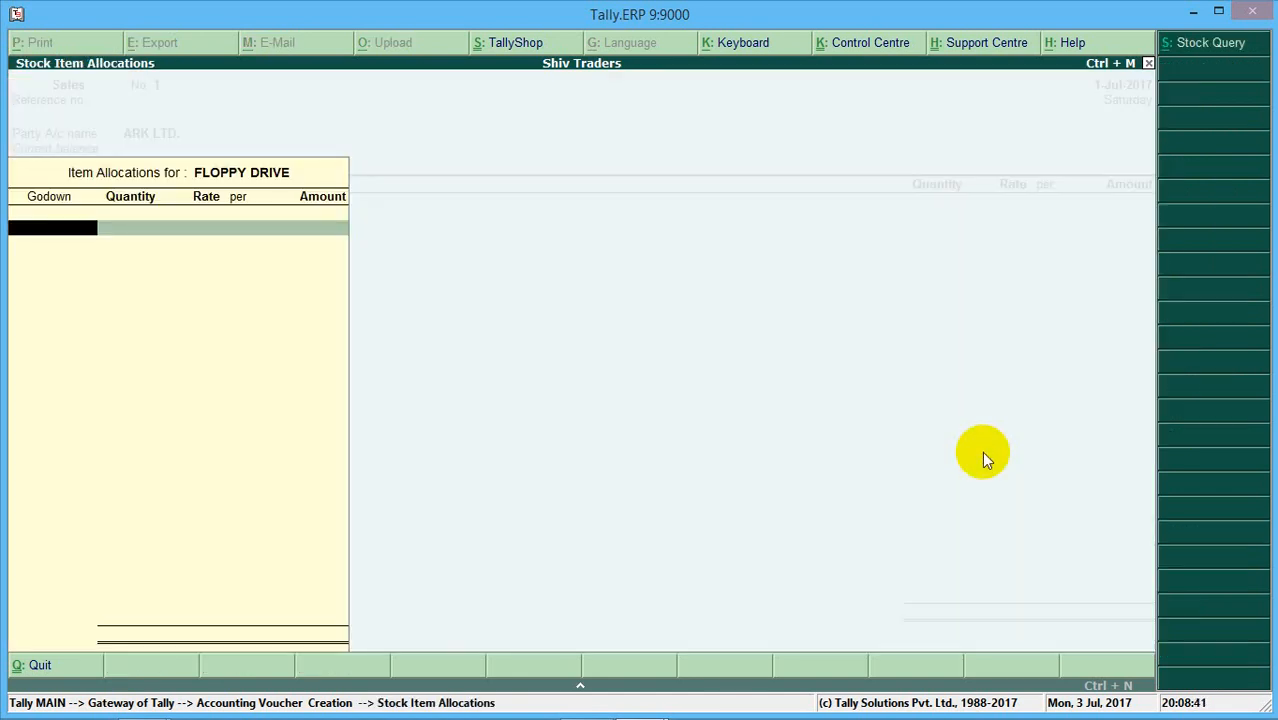
Allocate 10 NO'S of FLOPPY DRIVE from Main Location at a rate of 2,000 and accept the item line.
key(Return)
text(10)
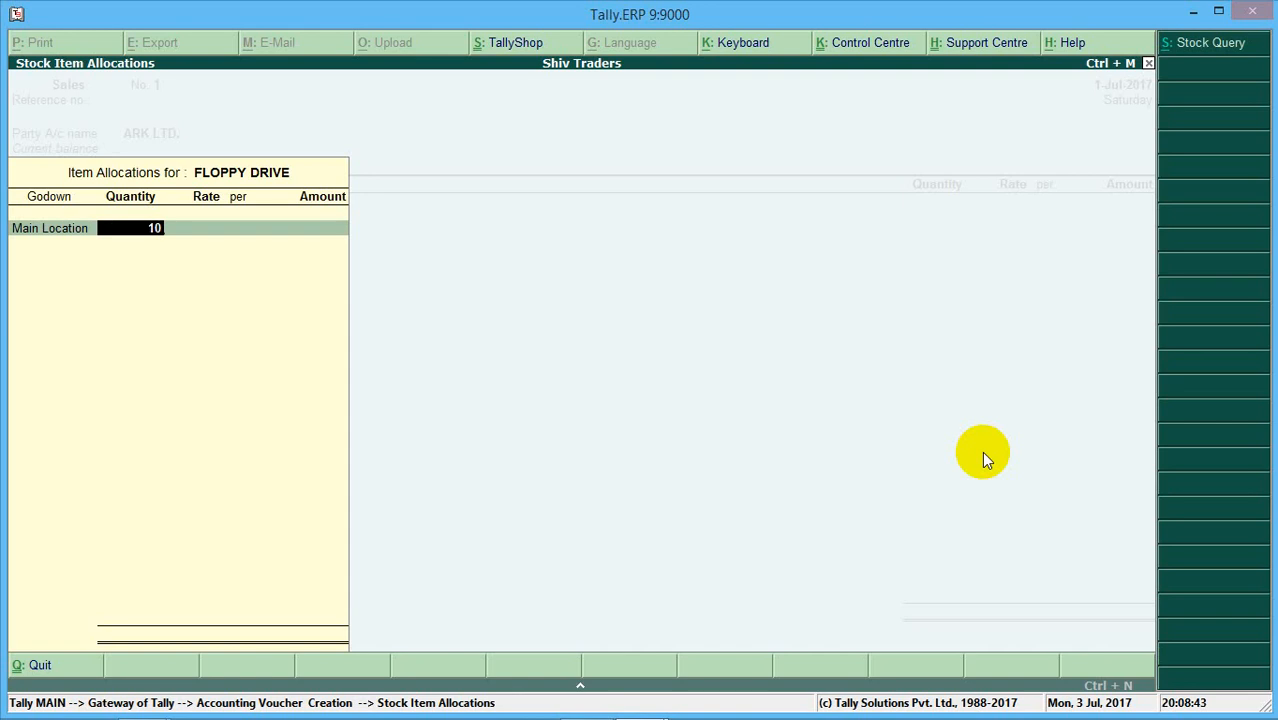
key(Return)
text(2)
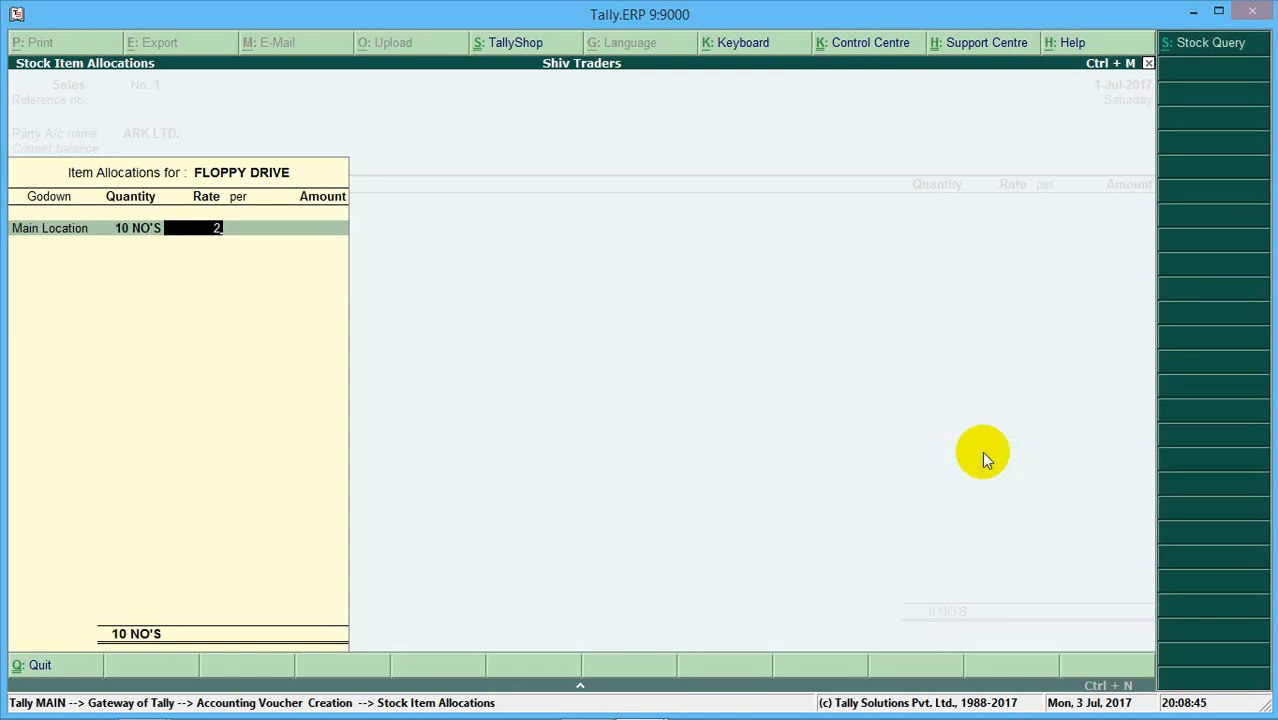
text(,000)
key(Return)
key(Return)
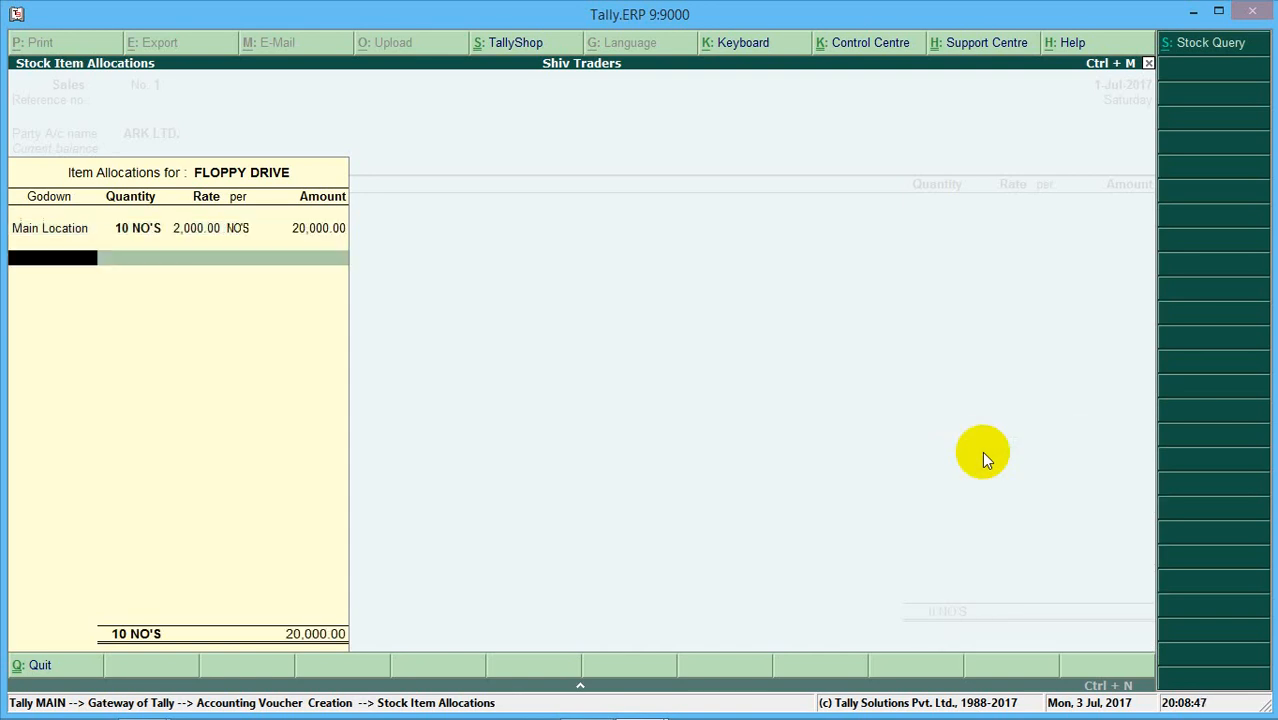
key(Return)
key(Return)
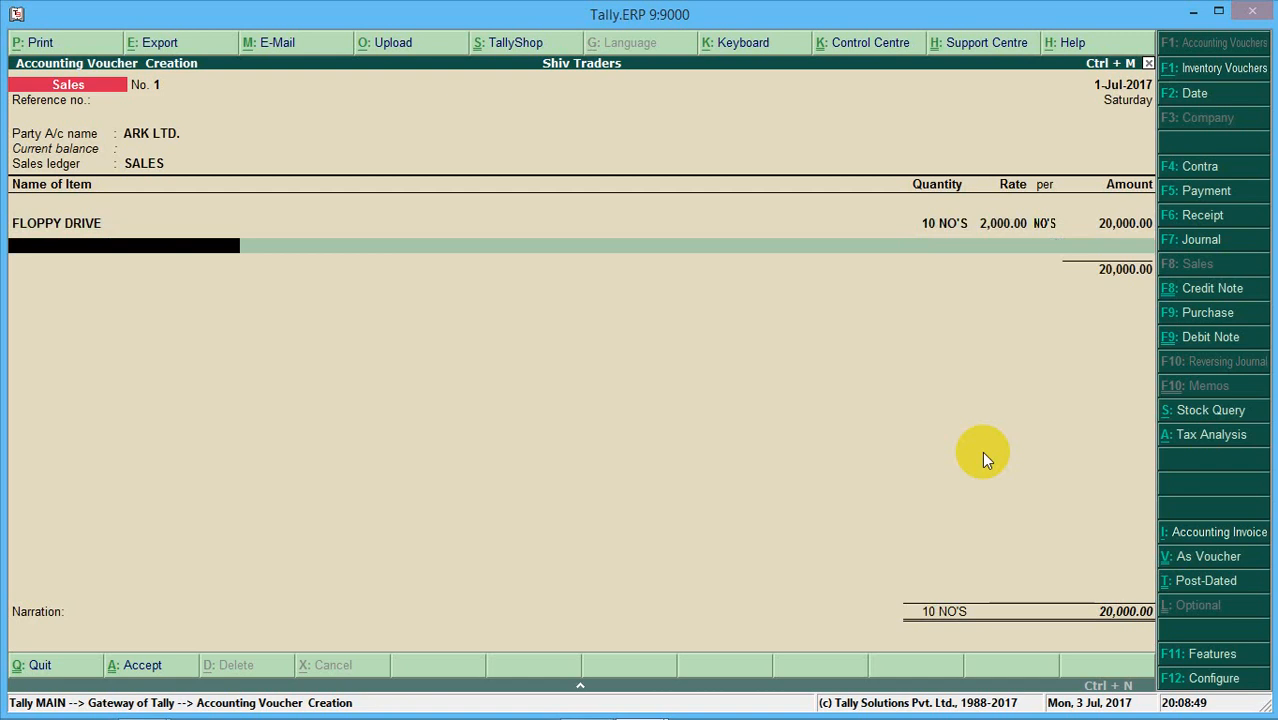
Add IBM MOUSE as the second item with quantity 20 from Main Location at a rate of 500, and end the item list.
text(S)
key(Down)
key(Down)
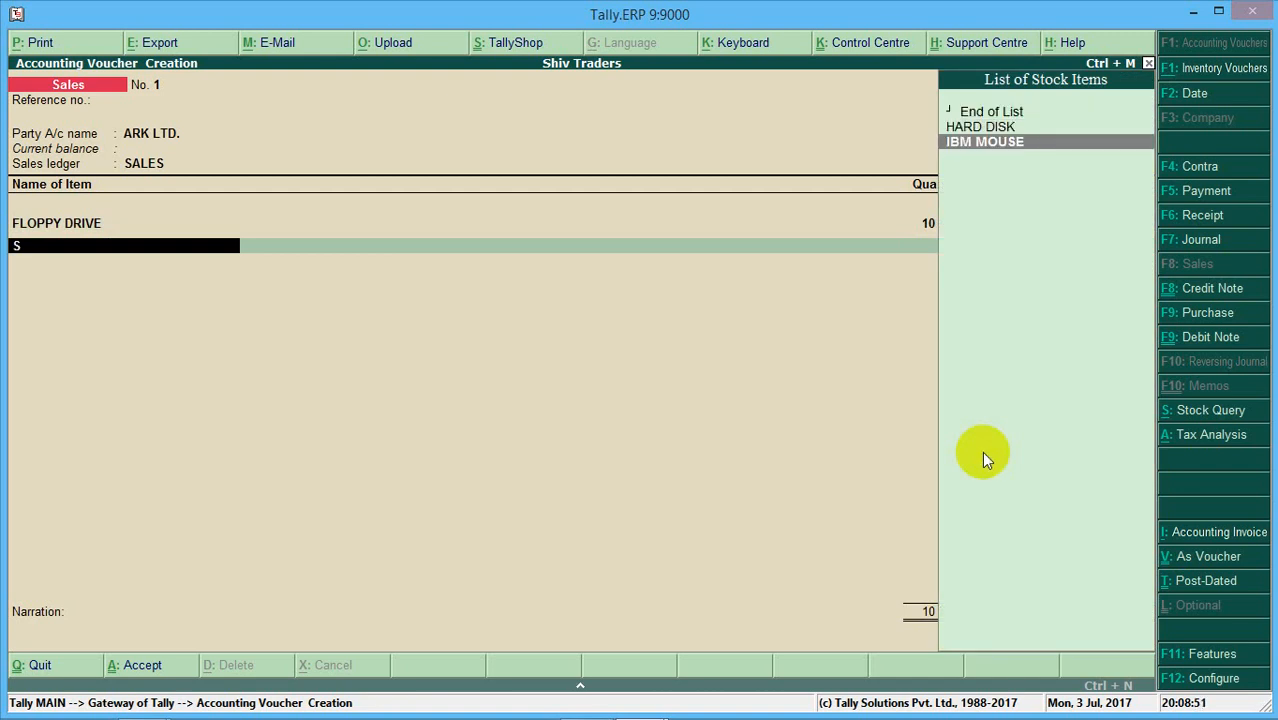
key(Return)
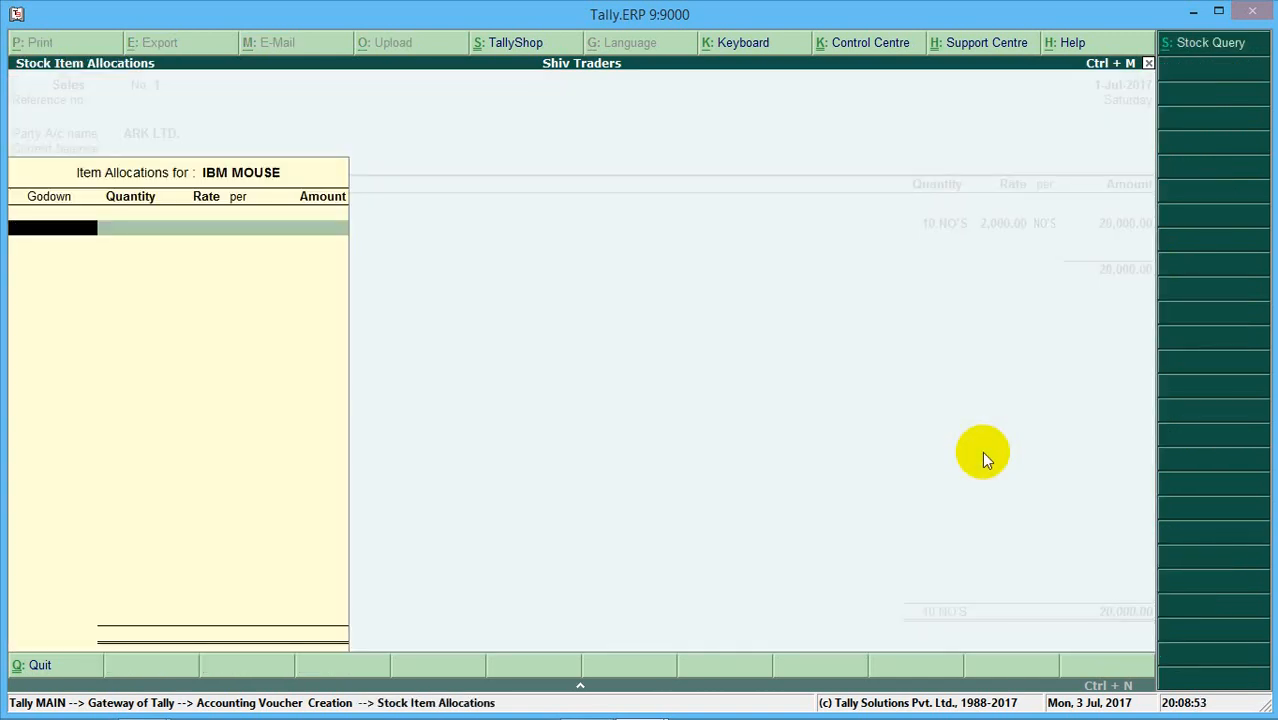
key(Return)
text(20)
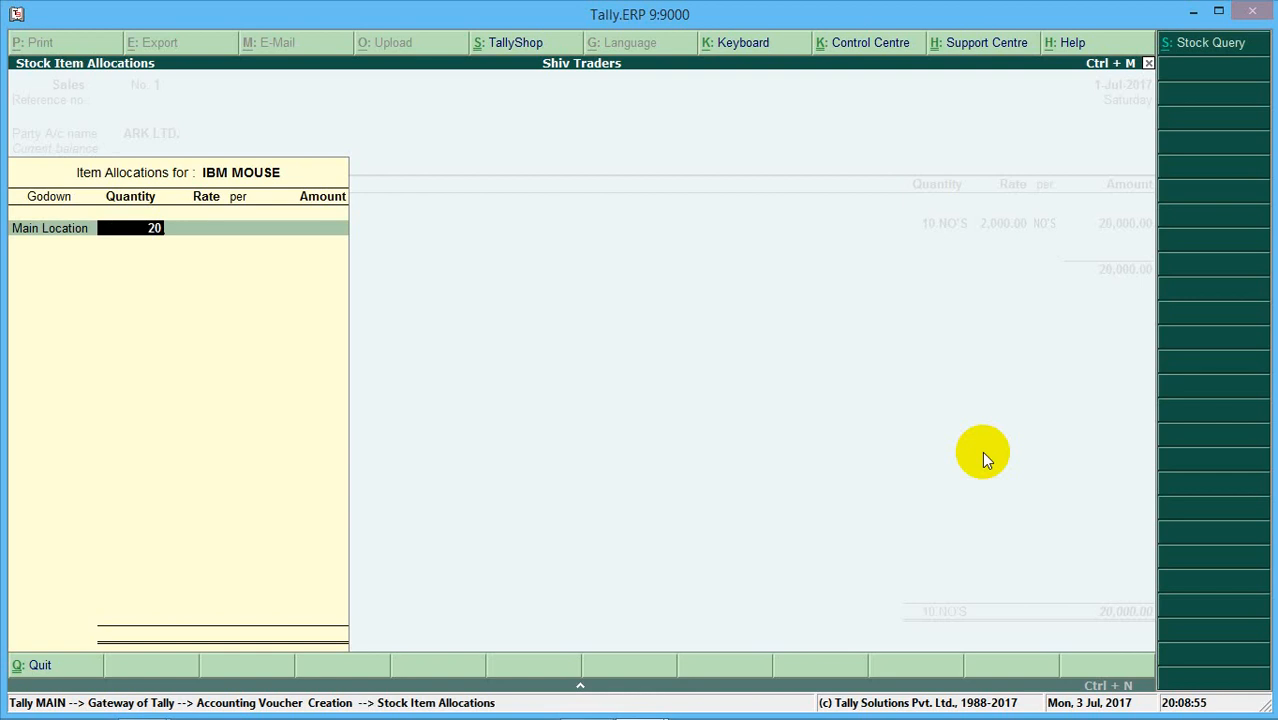
key(Return)
text(500)
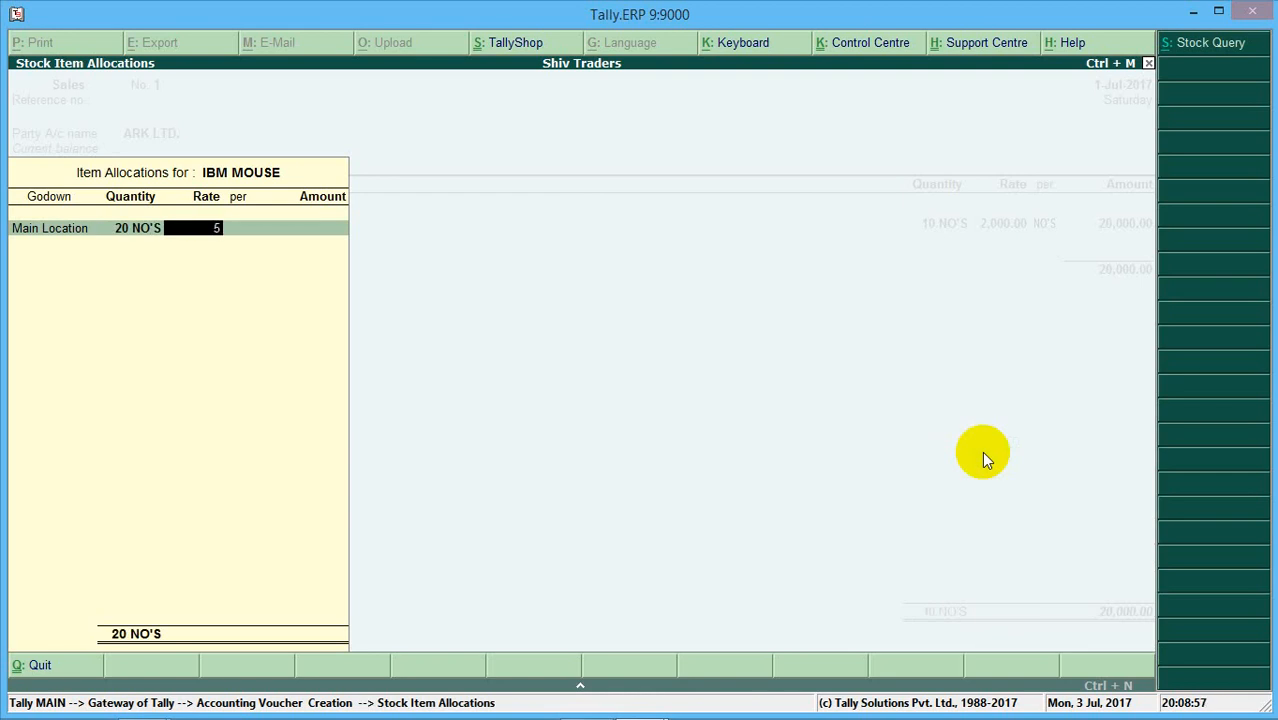
key(Return)
key(Return)
key(Return)
key(Return)
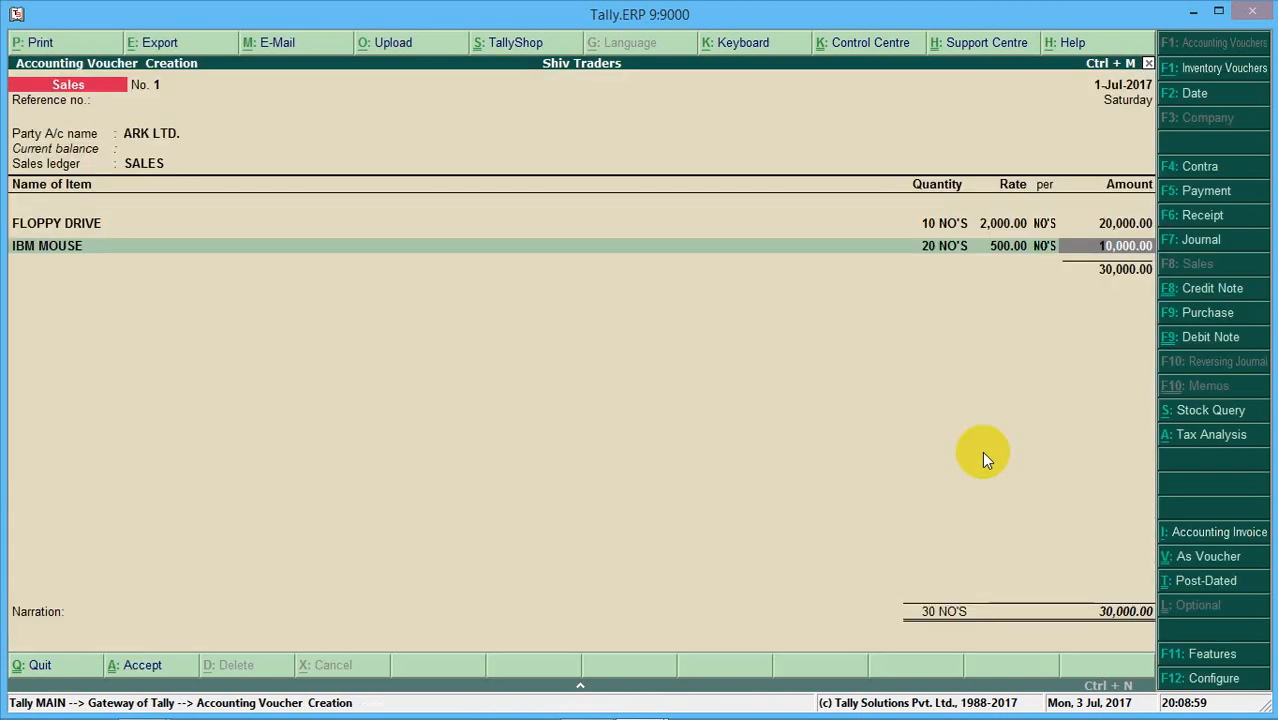
key(Return)
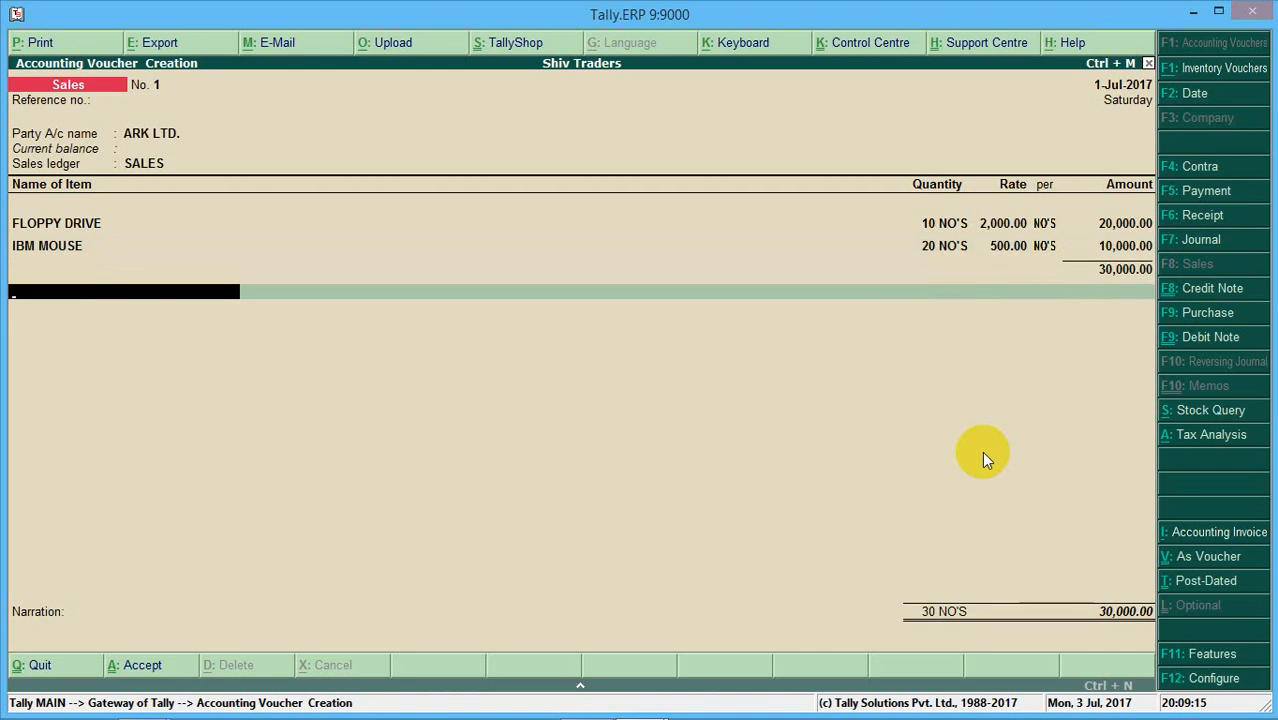
Create a new ledger named CGST from the voucher's tax line and place it under Duties & Taxes.
key(alt+c)
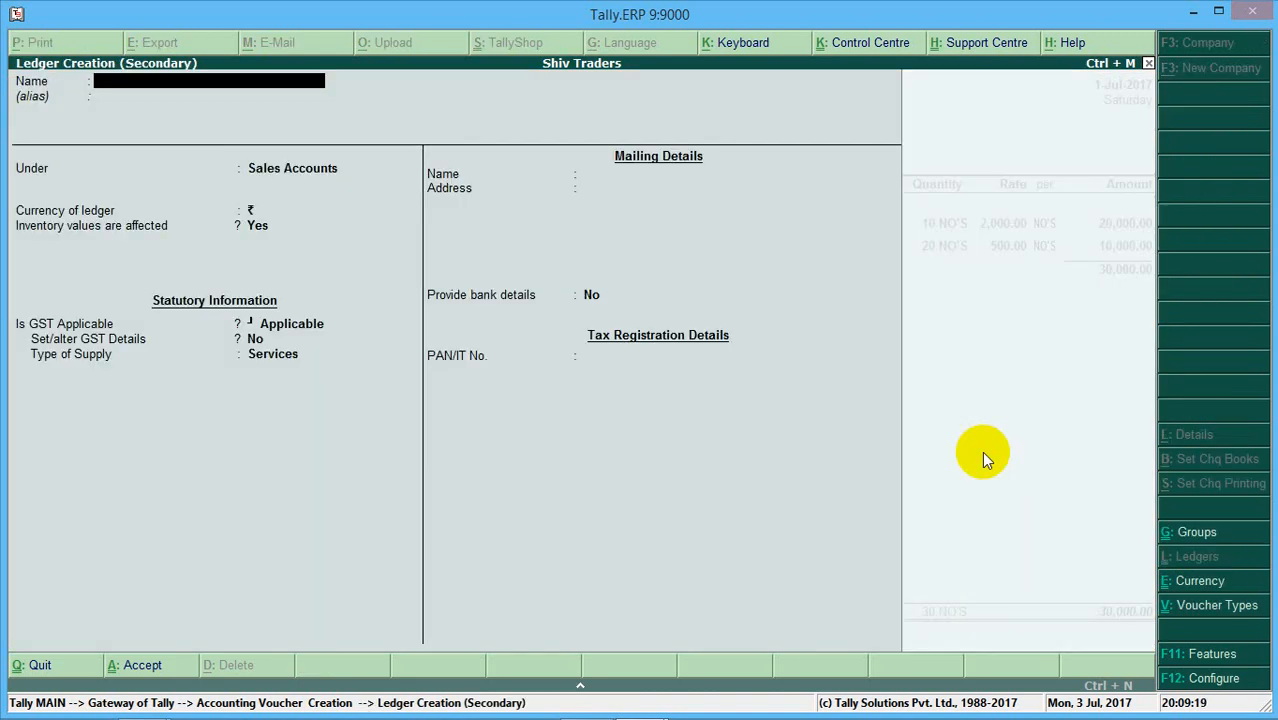
text(CGST)
key(Return)
key(Return)
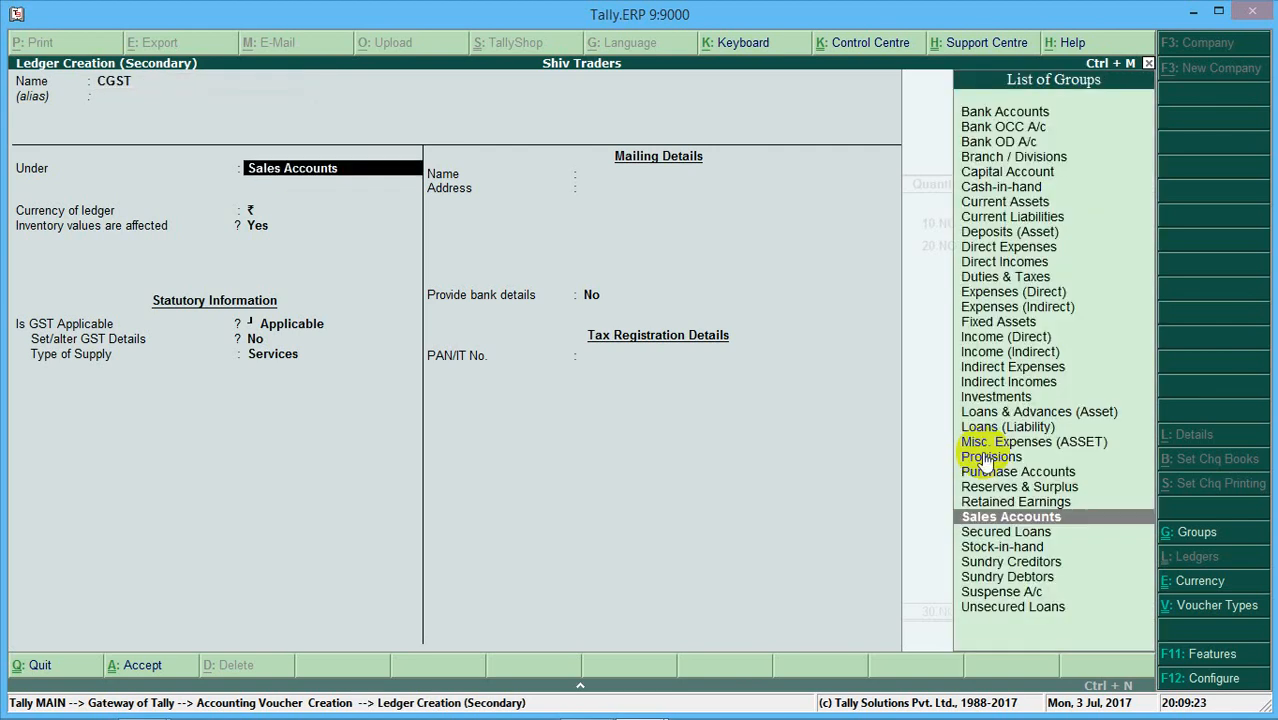
text(DU)
key(Return)
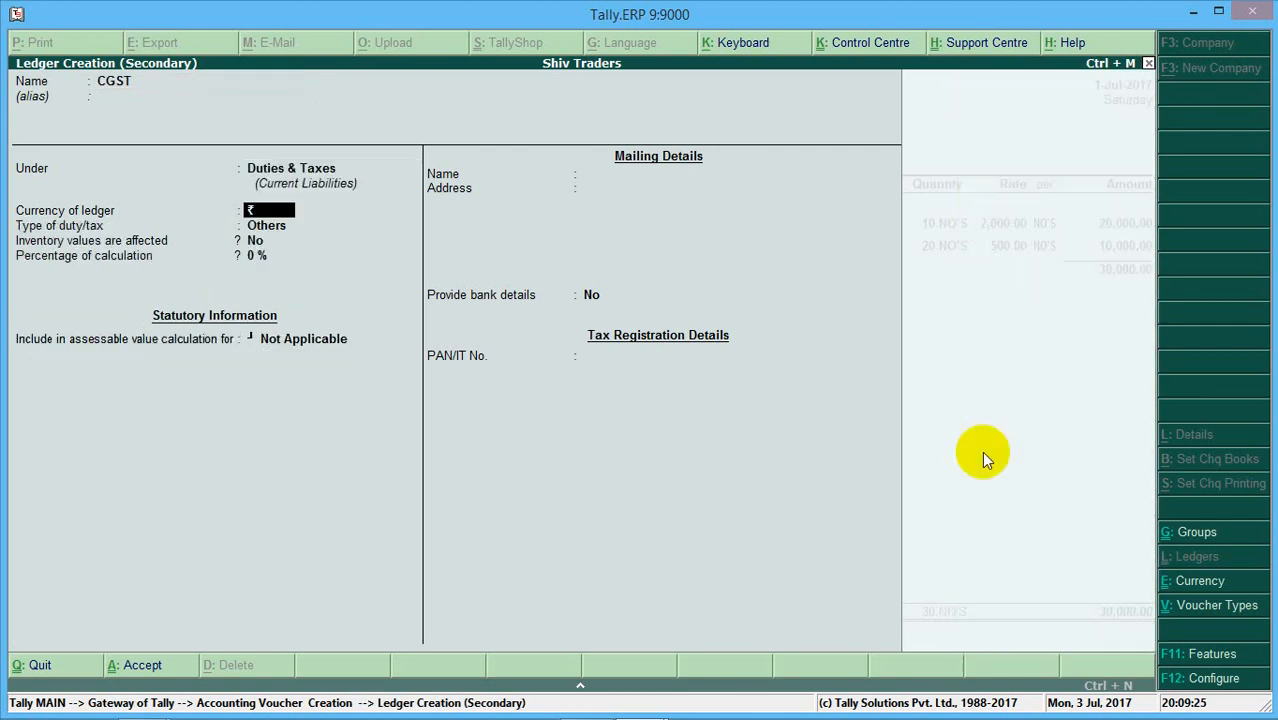
Set the CGST ledger's type of duty/tax to GST and its tax type to Central Tax.
key(Return)
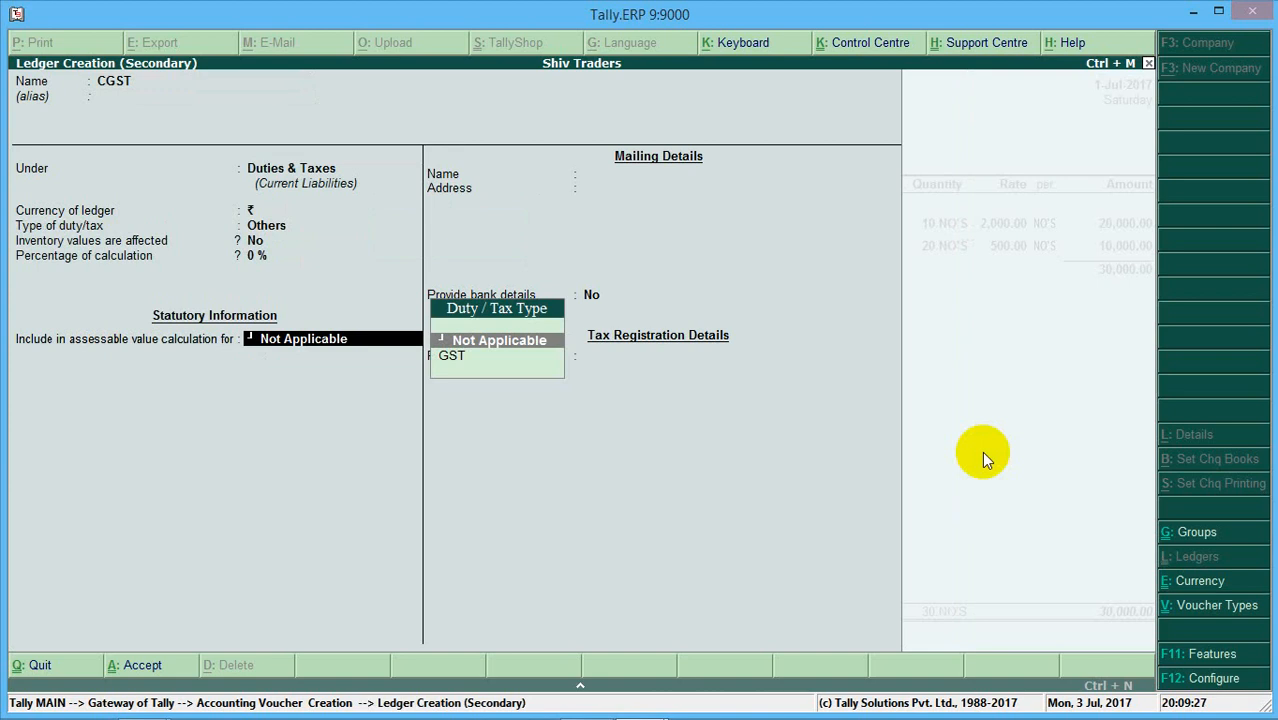
key(BackSpace)
key(BackSpace)
key(BackSpace)
key(BackSpace)
key(Return)
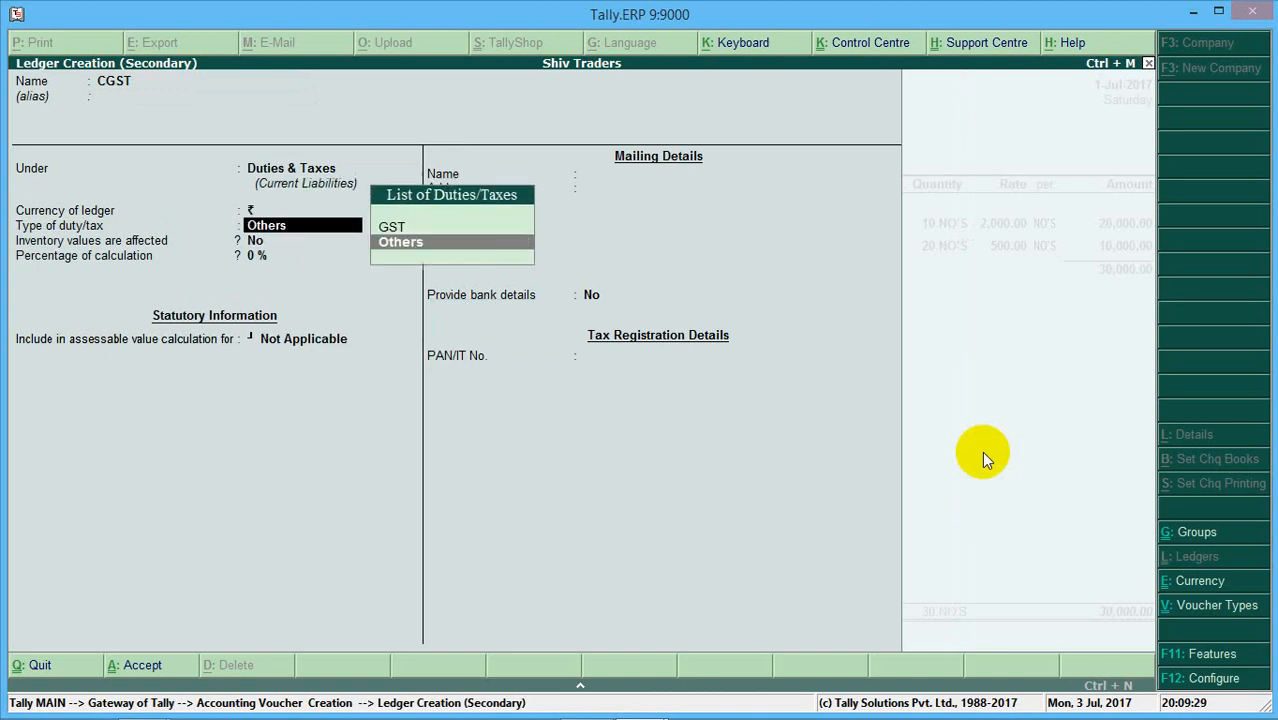
key(Up)
key(Return)
key(Down)
key(Down)
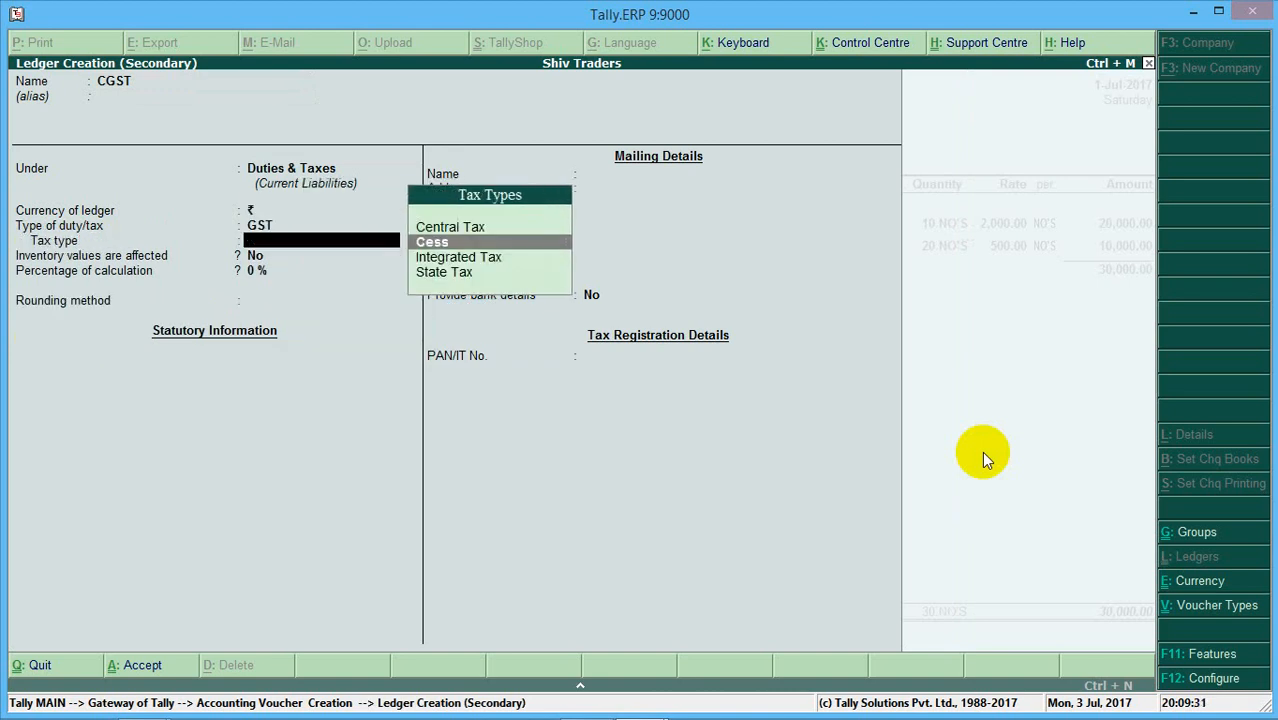
key(Up)
key(Up)
key(Return)
key(Return)
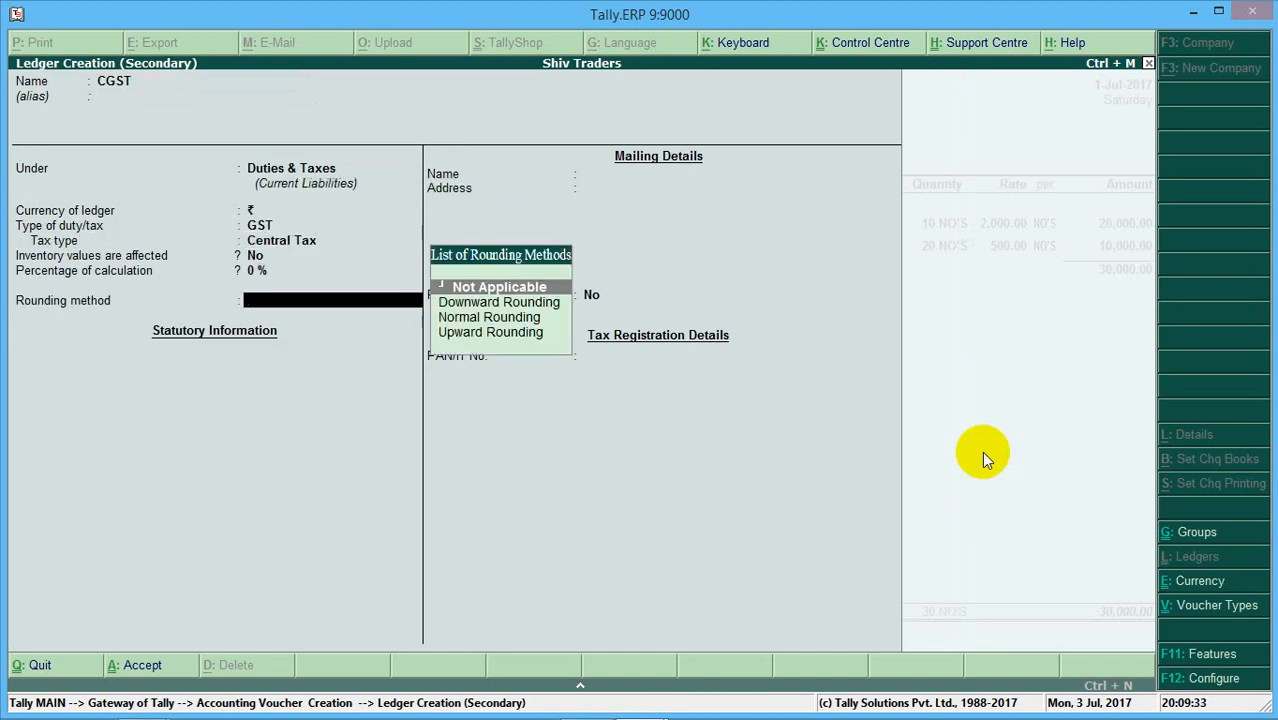
Set the CGST rounding method to Not Applicable, save the ledger, and accept the calculated CGST amount in the voucher.
key(Return)
key(Return)
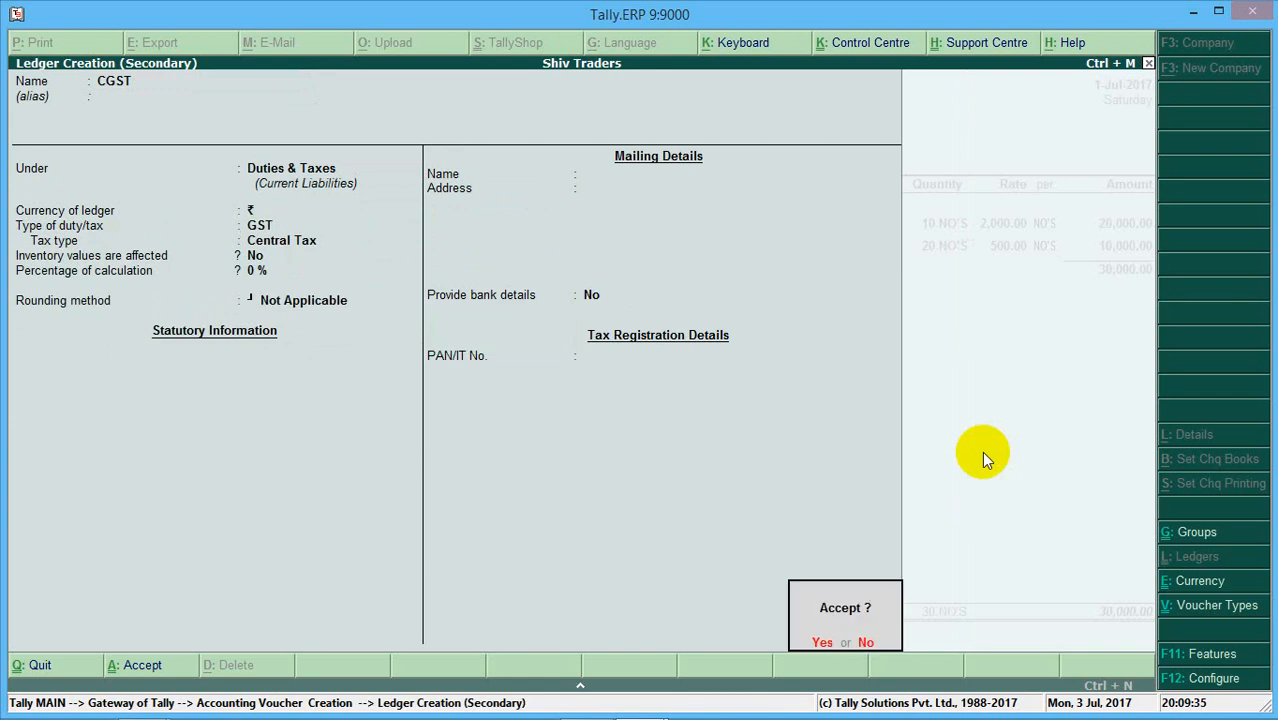
click(982, 452)
key(Return)
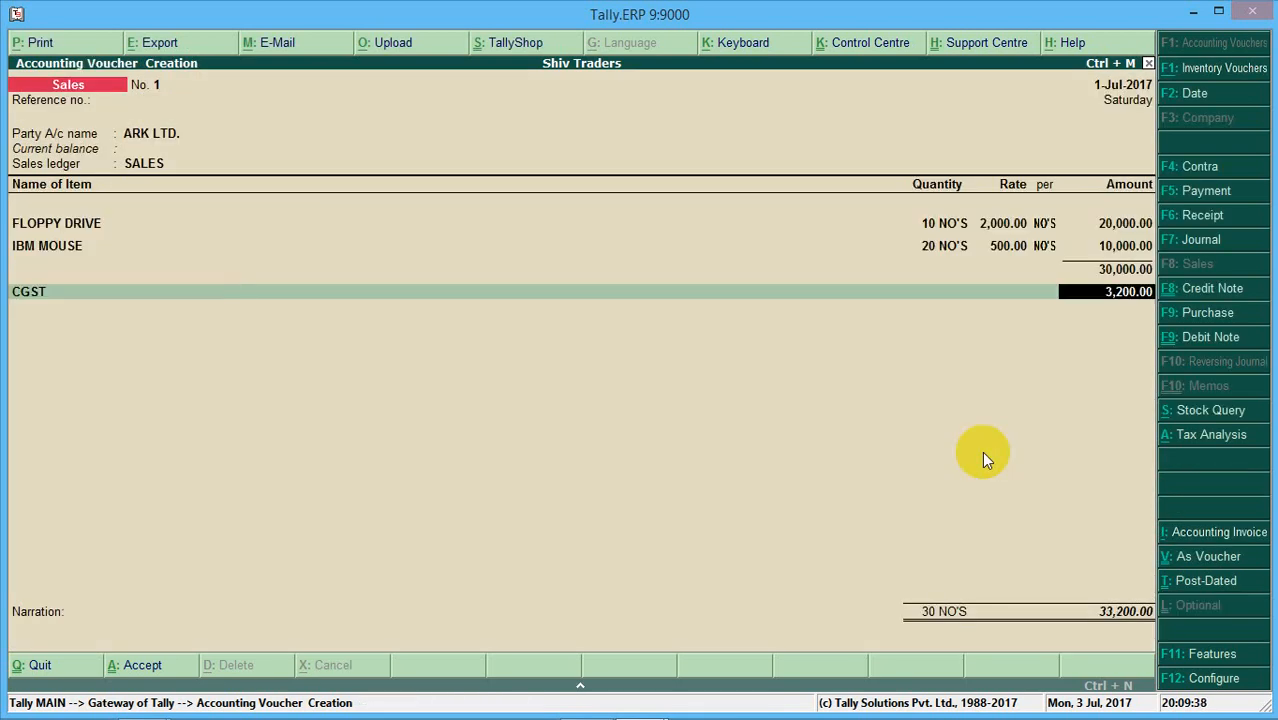
key(Return)
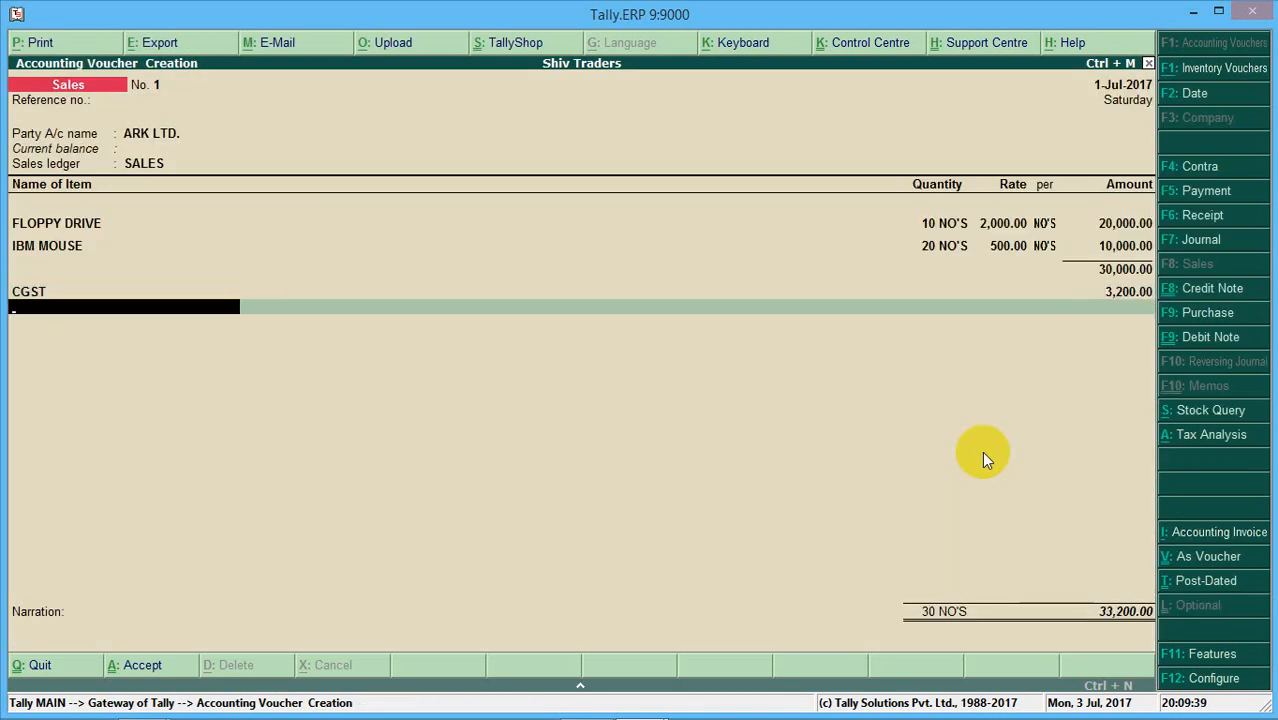
Create a new ledger named SGST from the voucher's next tax line and place it under Duties & Taxes.
click(982, 452)
key(alt+c)
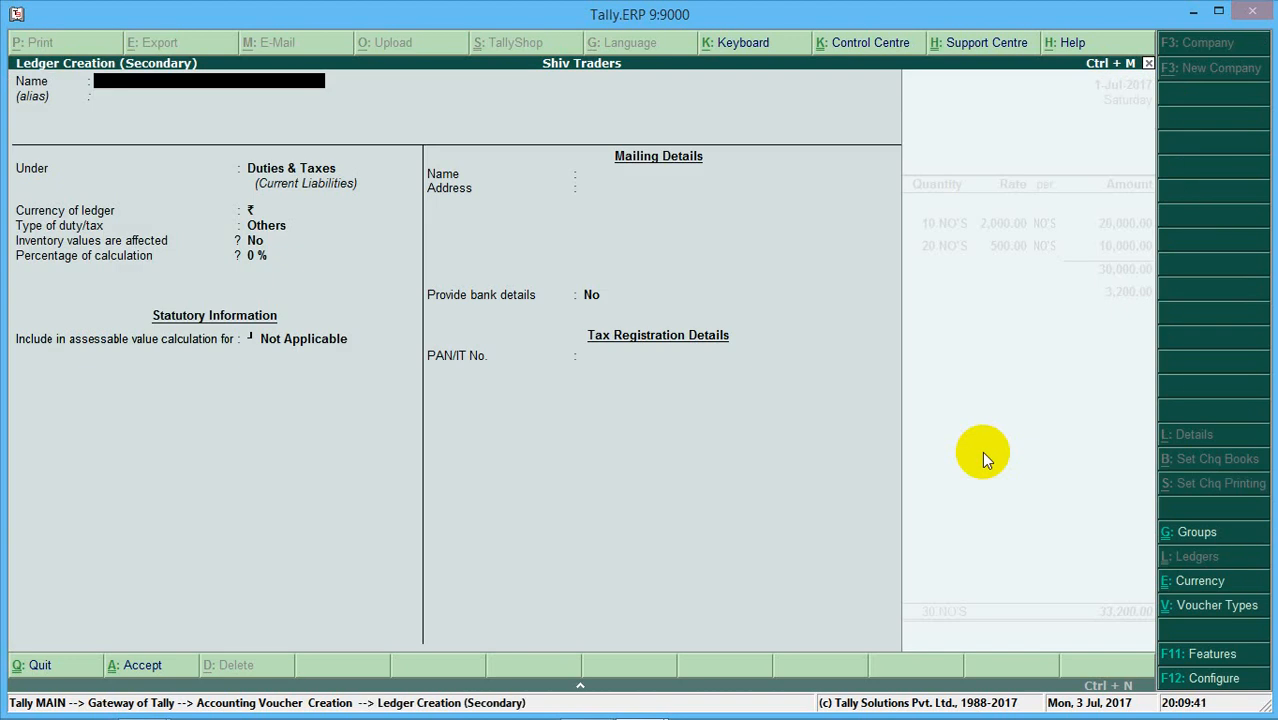
text(SGST)
key(Return)
key(Return)
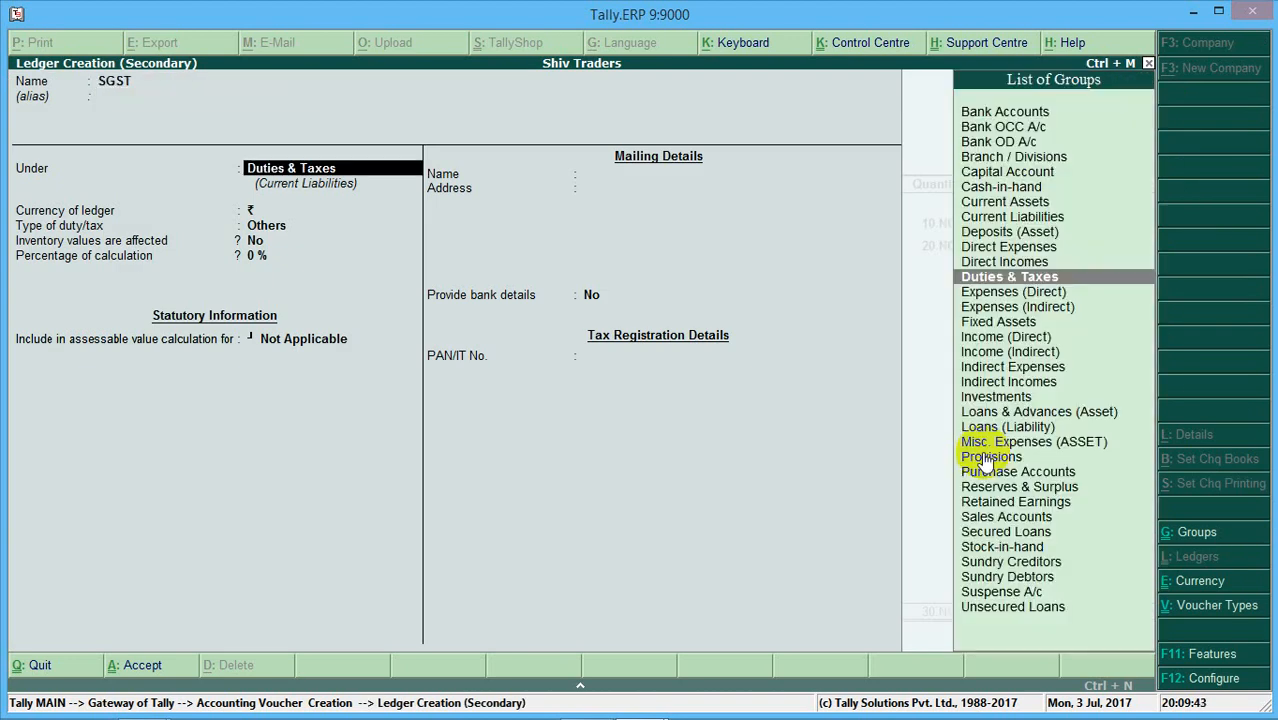
key(Return)
key(Return)
Set the SGST ledger's type of duty/tax to GST and its tax type to State Tax.
key(Up)
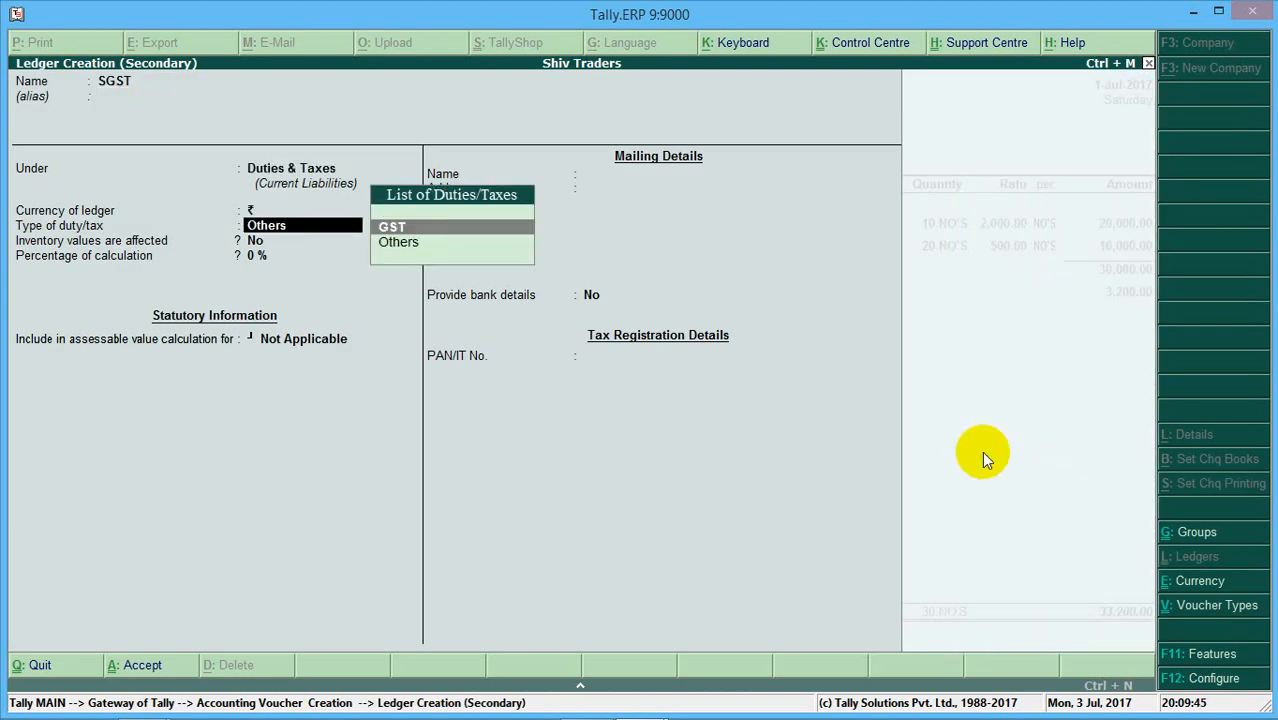
key(Return)
key(Down)
key(Down)
key(Down)
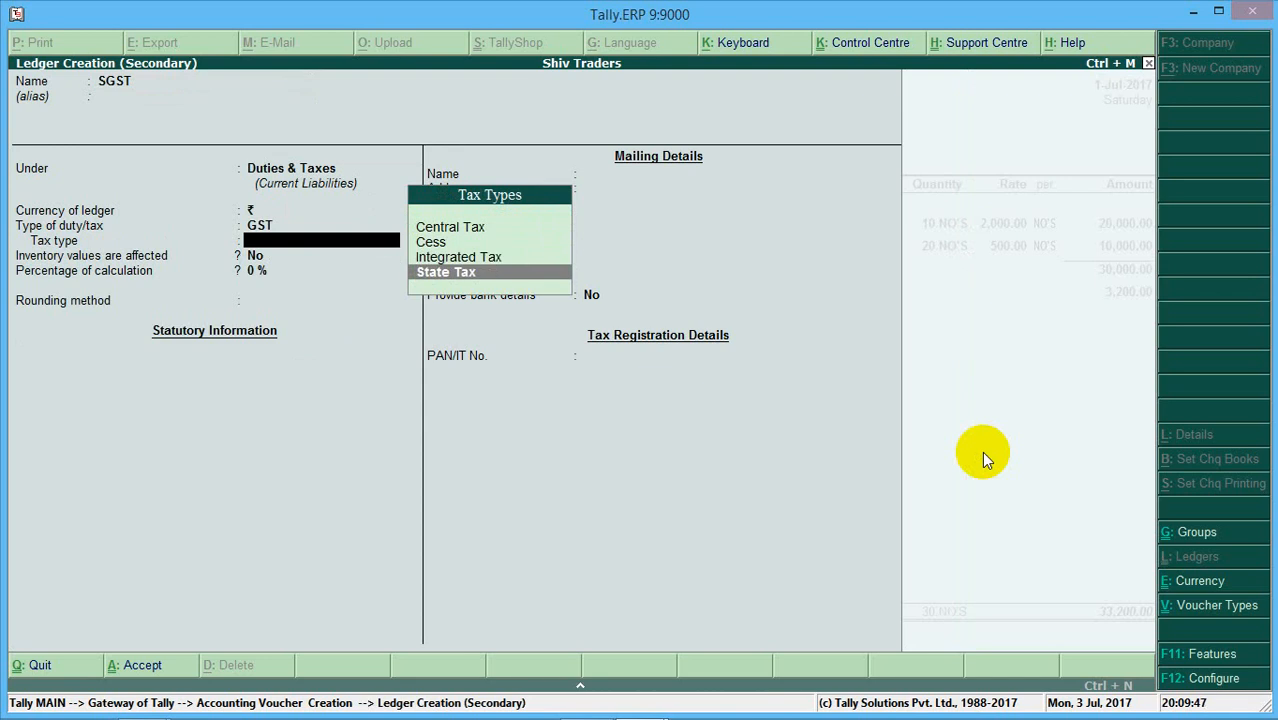
key(Return)
Keep the SGST rounding method at Not Applicable, save the ledger, and accept the calculated SGST amount in the voucher.
key(Return)
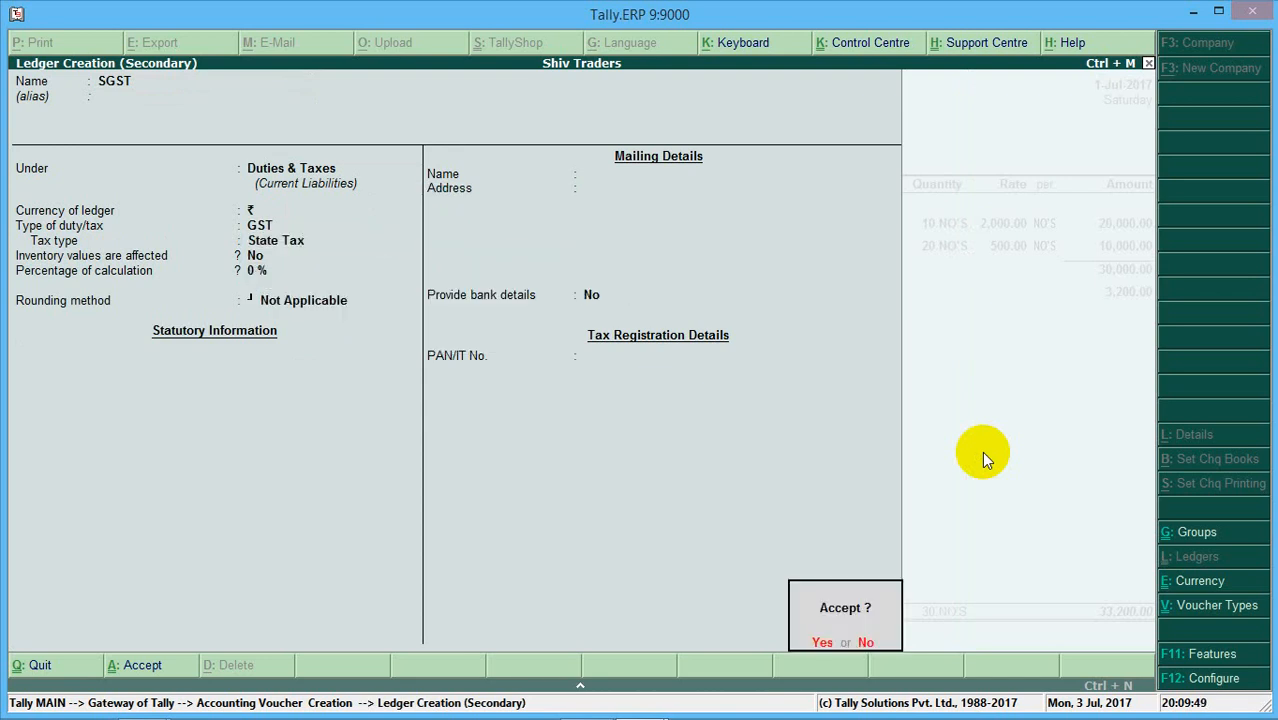
click(982, 452)
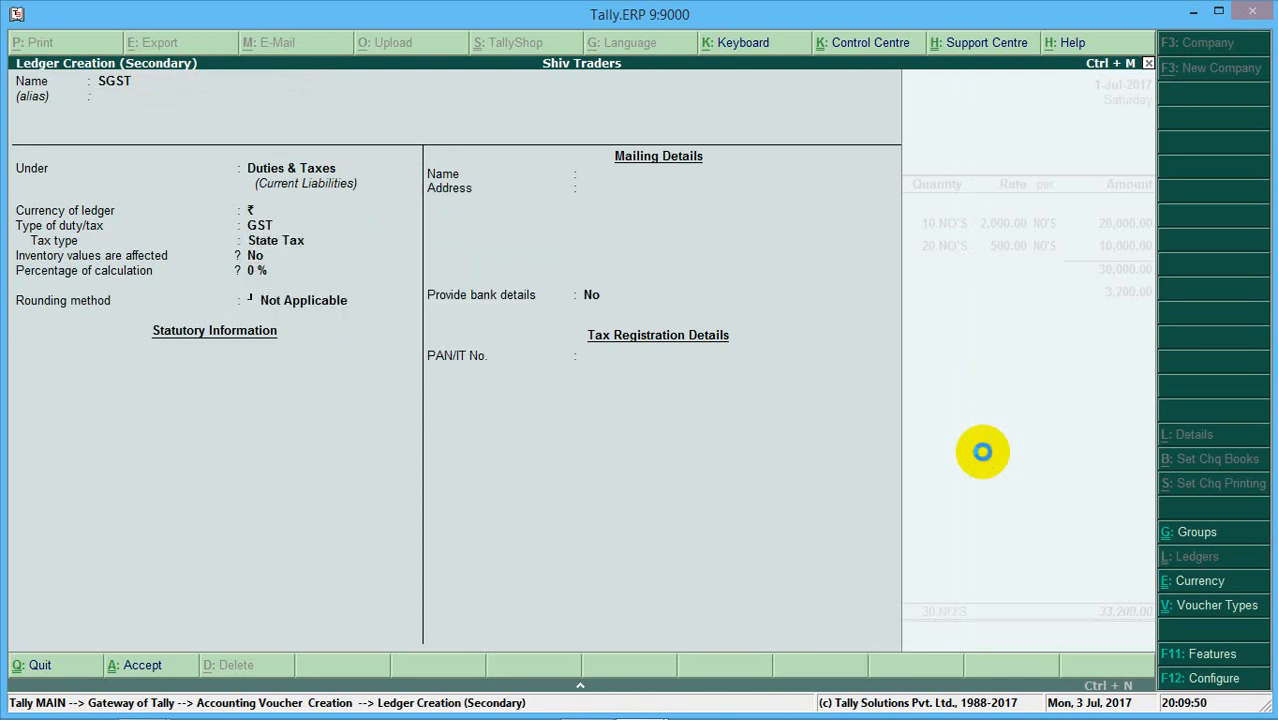
key(BackSpace)
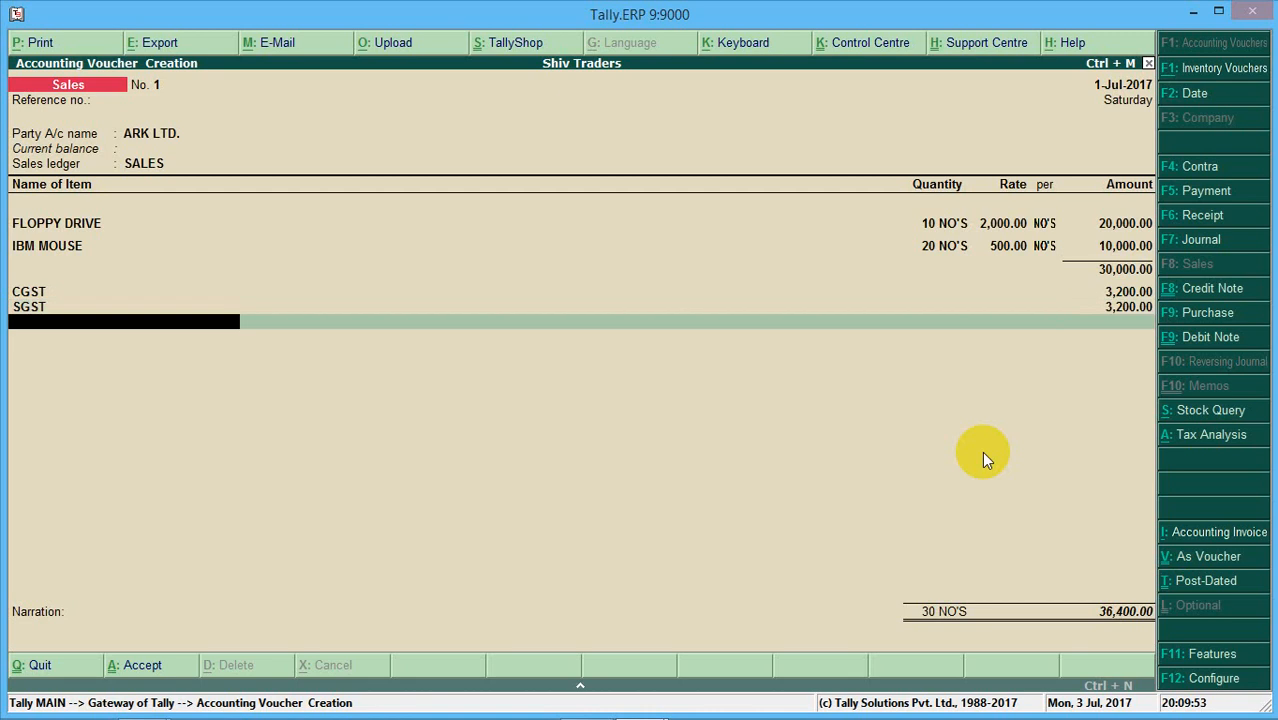
Create a third tax ledger named IGST from the voucher and place it under Duties & Taxes.
key(alt+c)
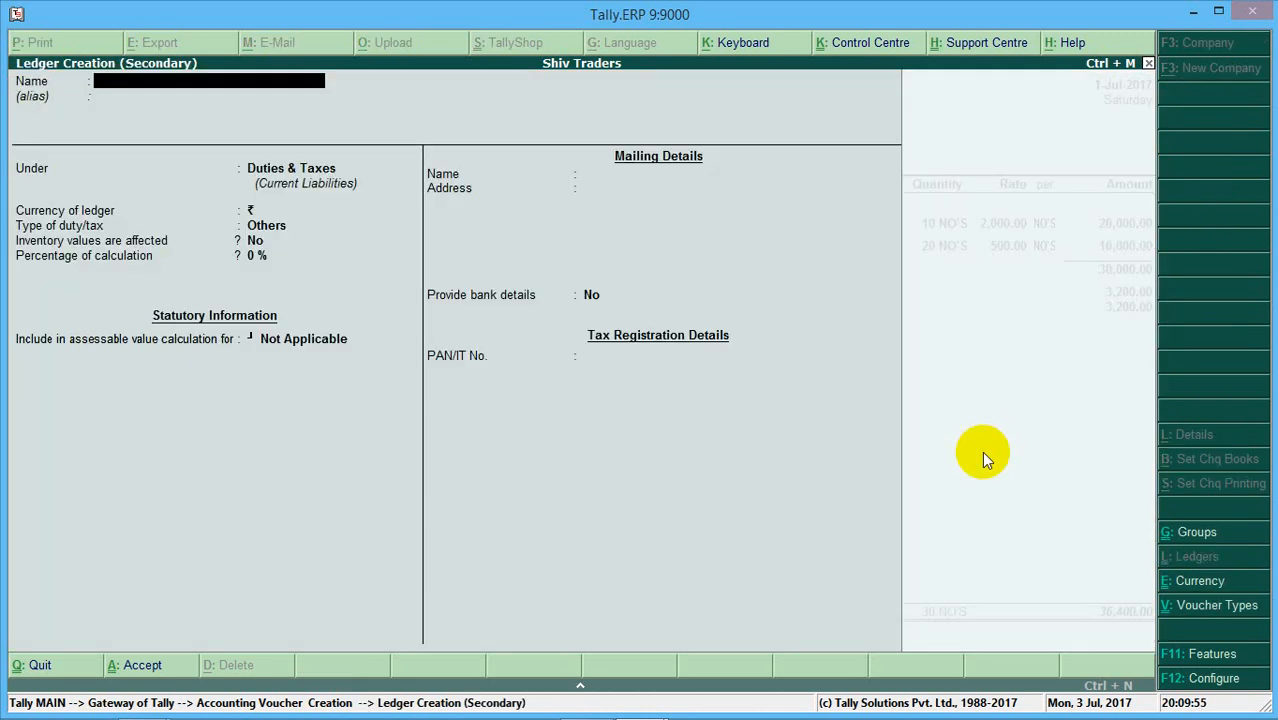
text(IGST)
key(Return)
key(Return)
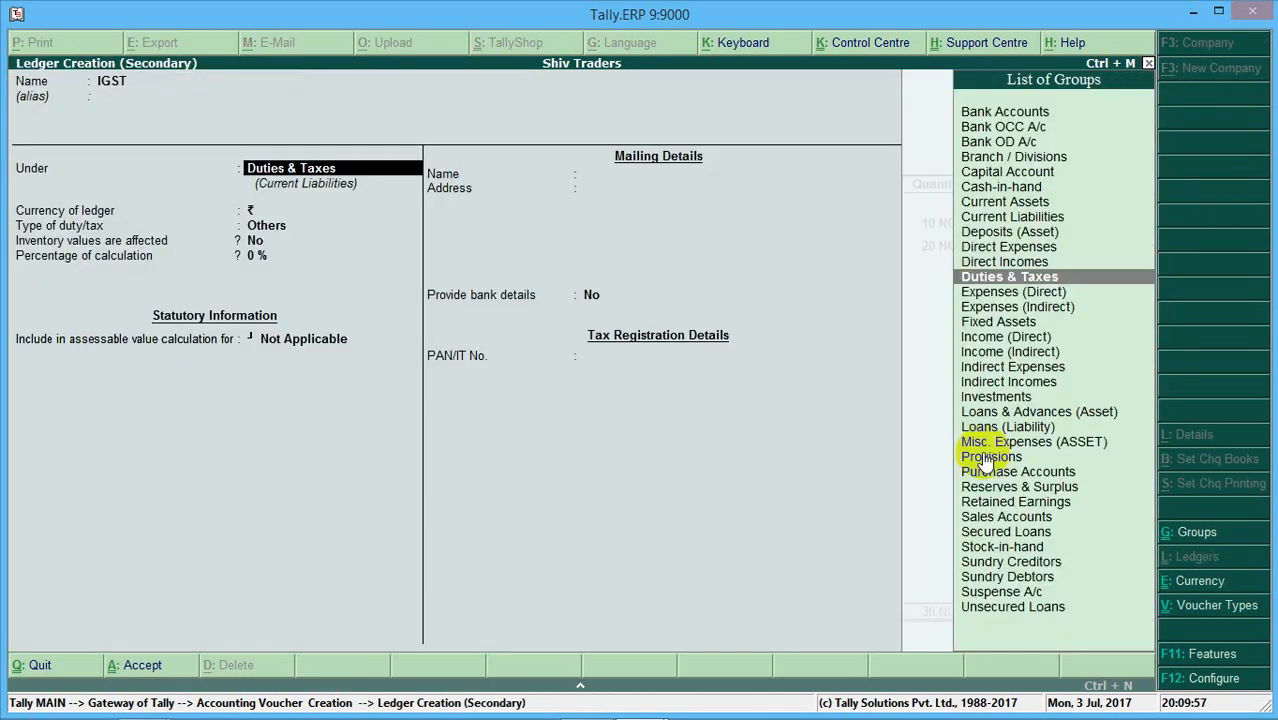
key(Return)
key(Return)
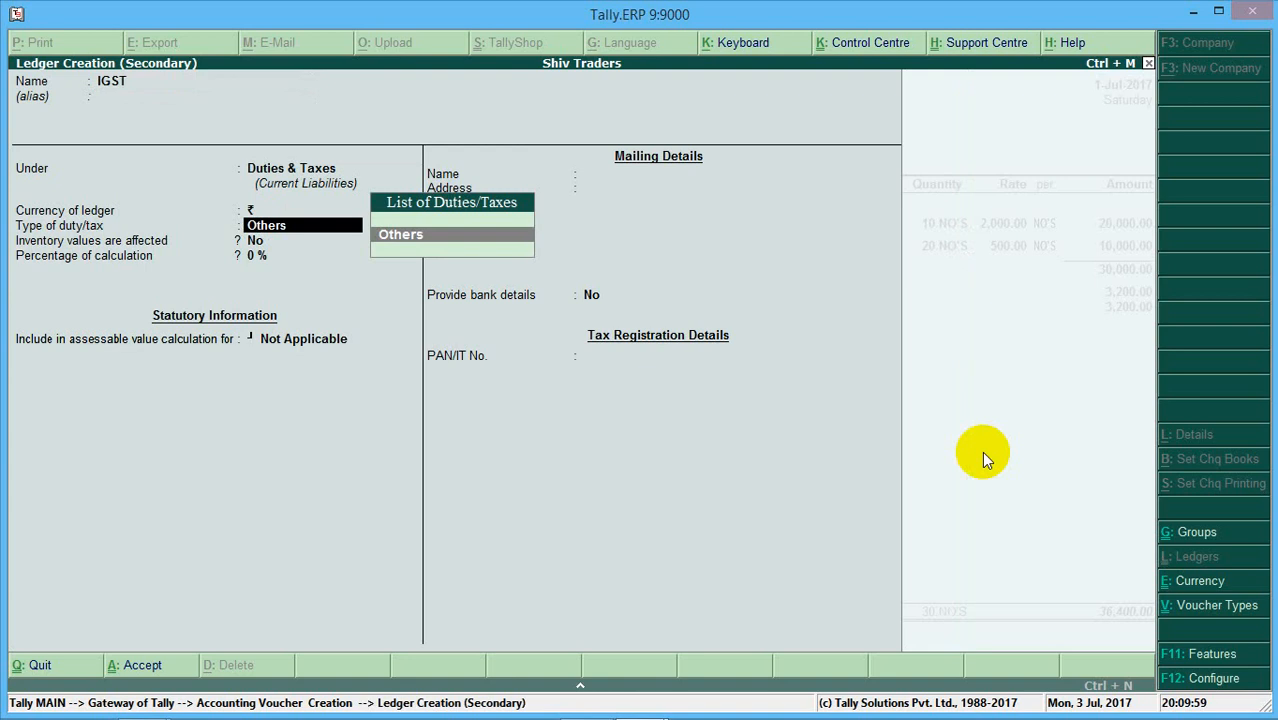
Set the IGST ledger's type of duty/tax to GST and its tax type to Integrated Tax, and save the ledger.
text(o)
key(BackSpace)
key(BackSpace)
key(BackSpace)
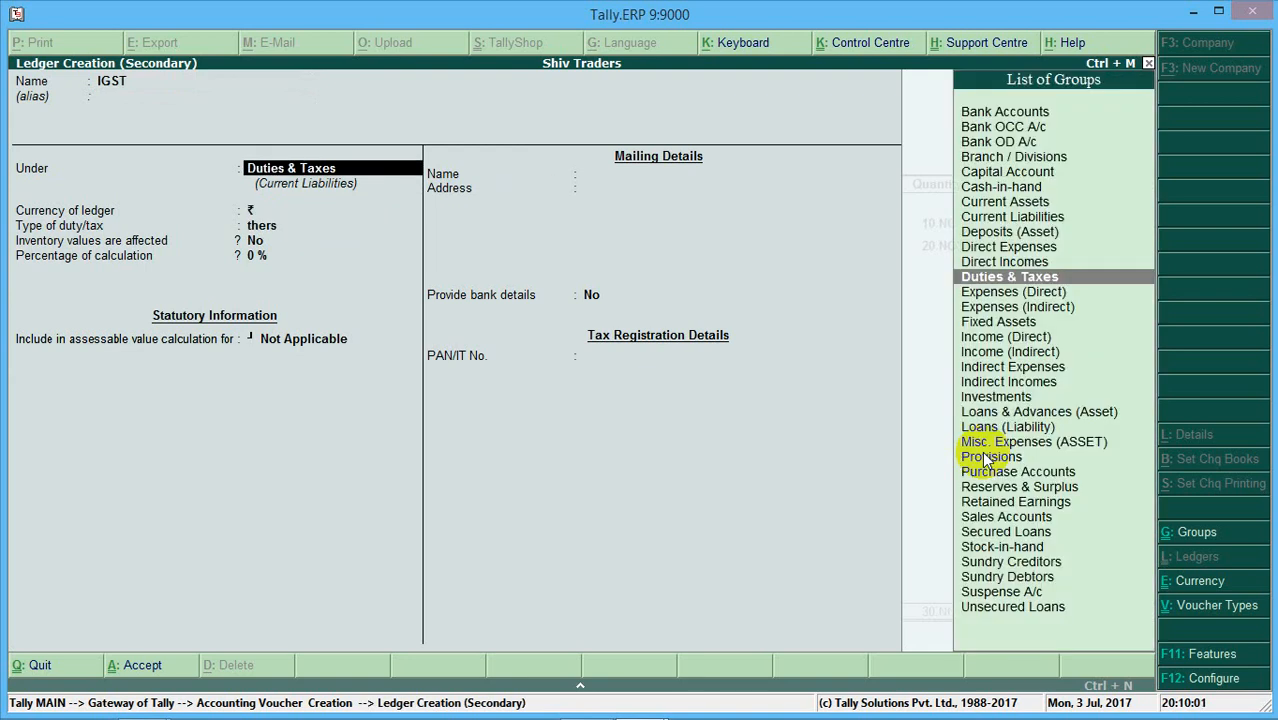
key(Return)
key(Return)
key(Return)
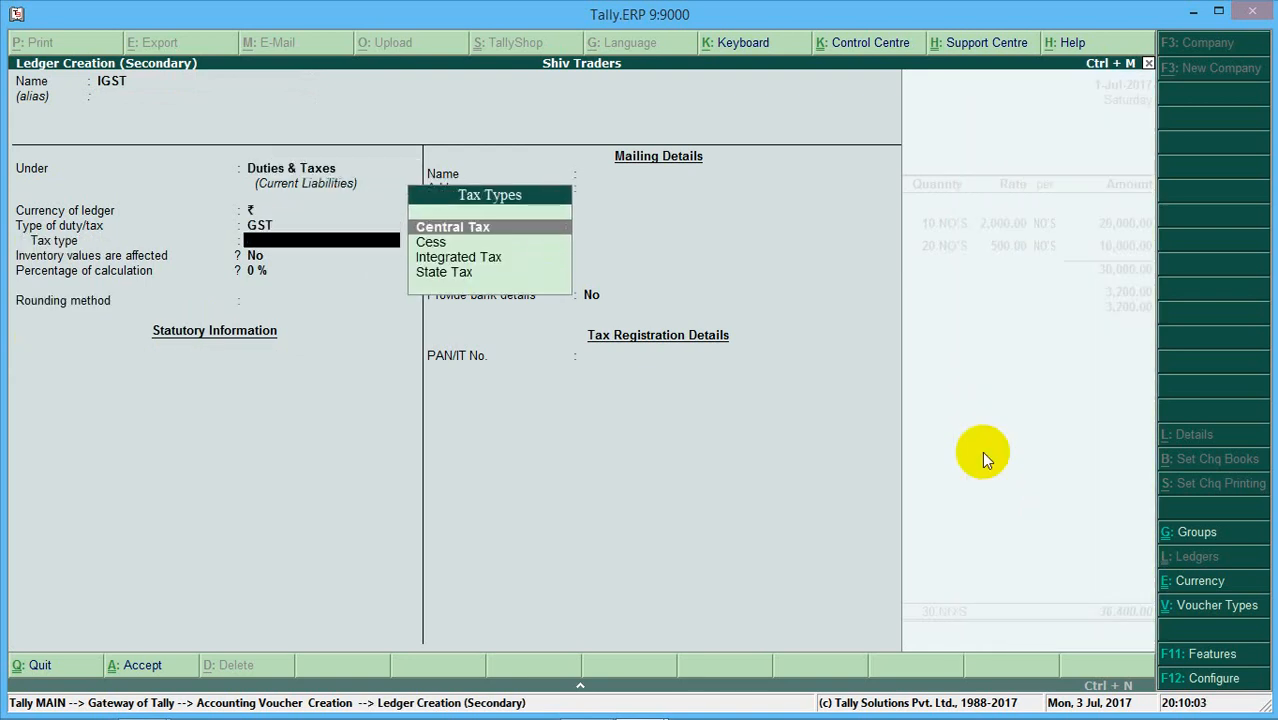
text(g)
key(Down)
key(Down)
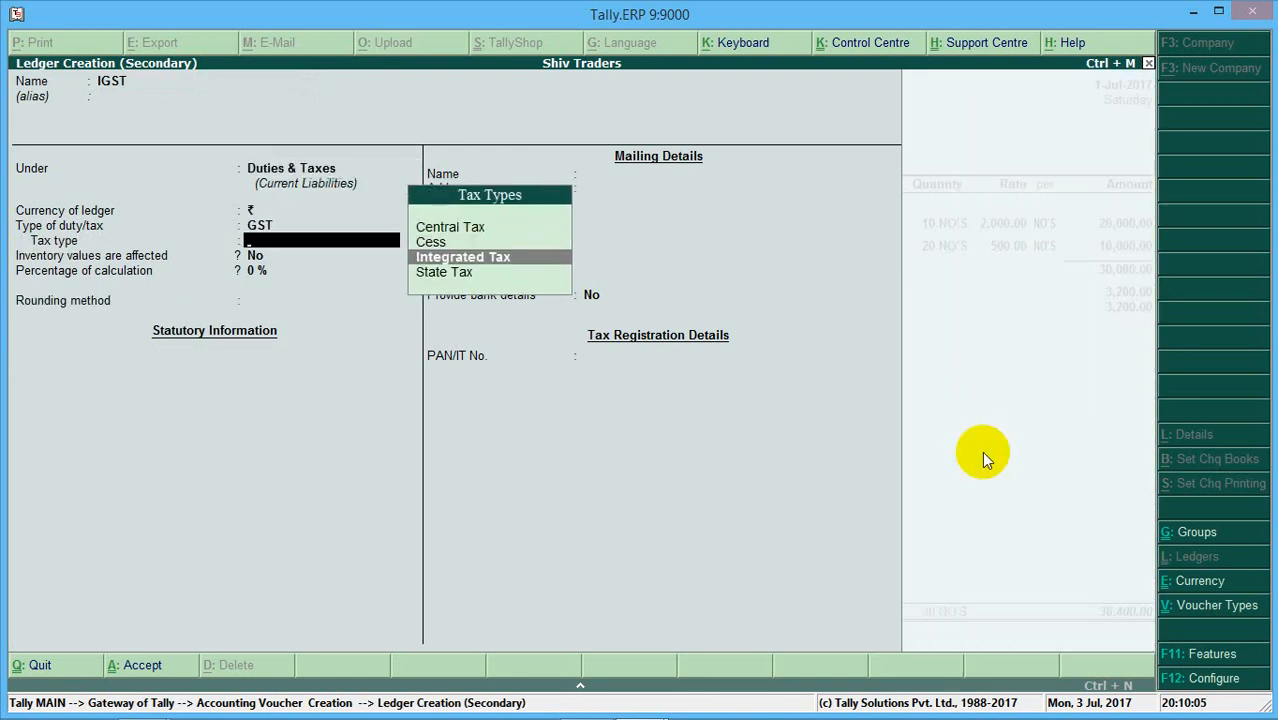
key(Return)
key(Return)
click(981, 451)
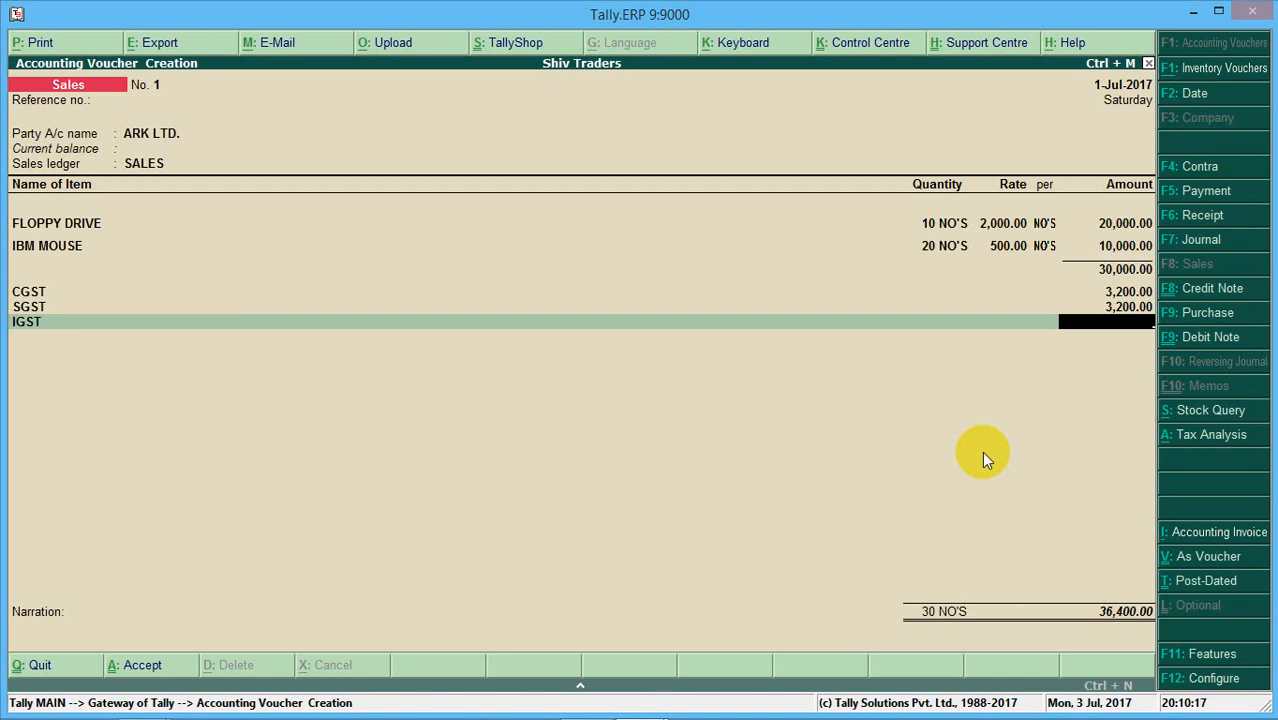
Remove the IGST line from the sales voucher and end the tax ledger list.
key(BackSpace)
key(Delete)
key(Delete)
key(Delete)
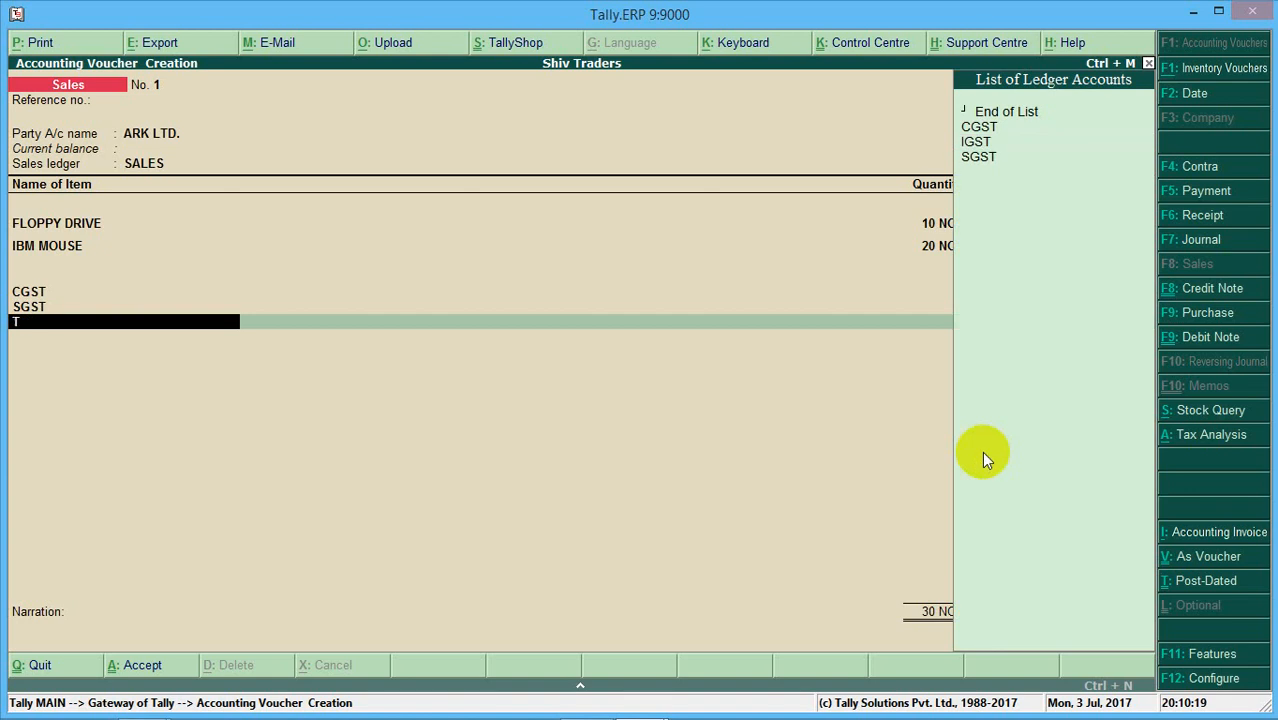
key(Delete)
key(Return)
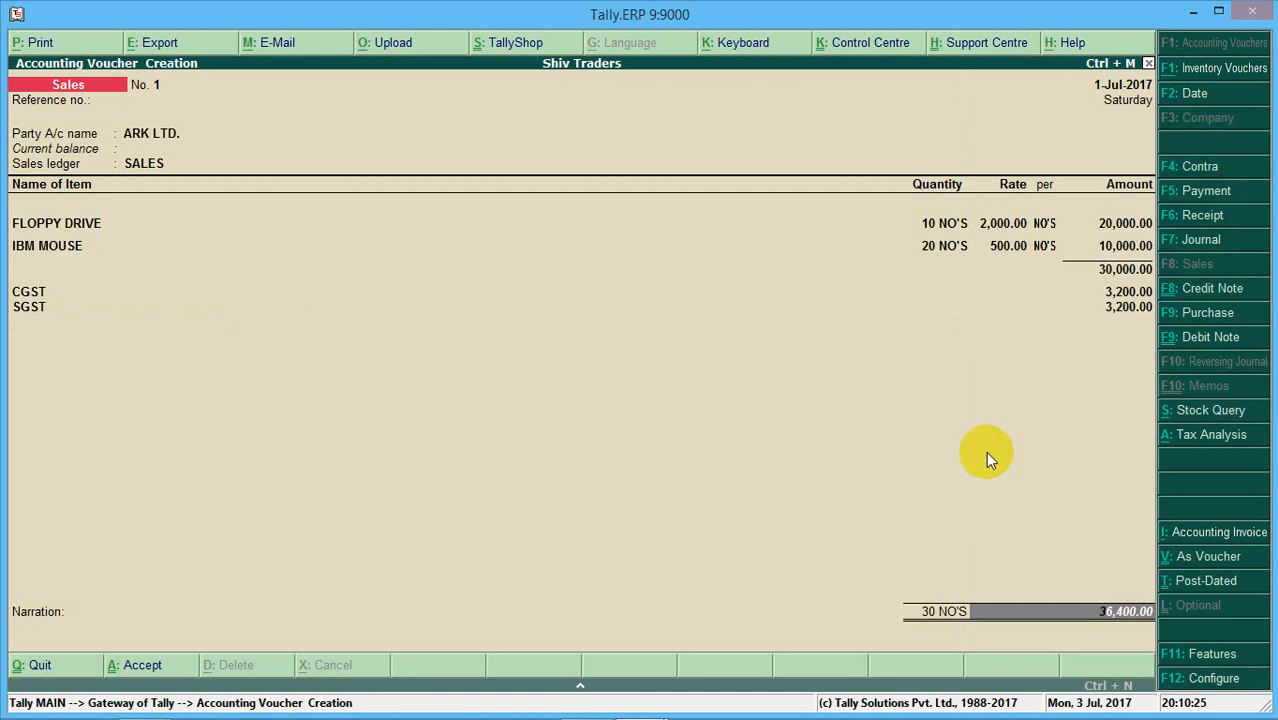
Examine the voucher's detailed tax analysis for the tax rates and amounts of each item, and return to the voucher.
click(1210, 440)
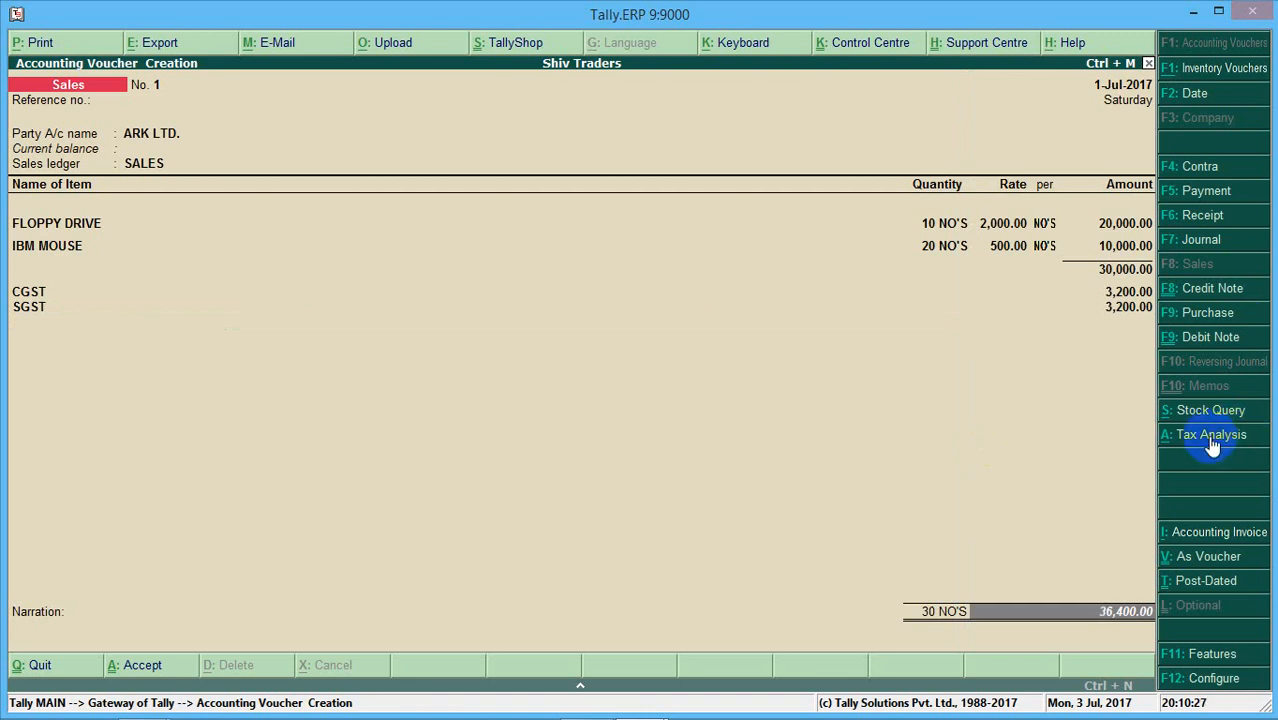
click(1211, 440)
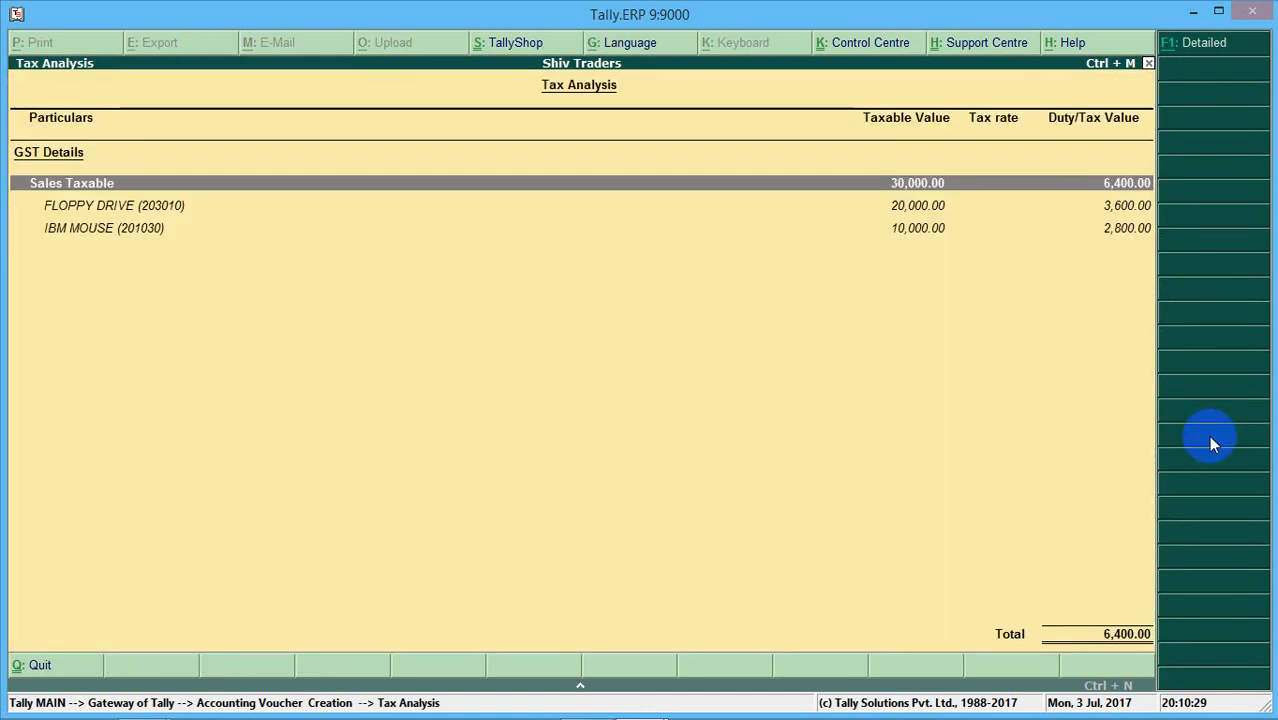
key(alt+F1)
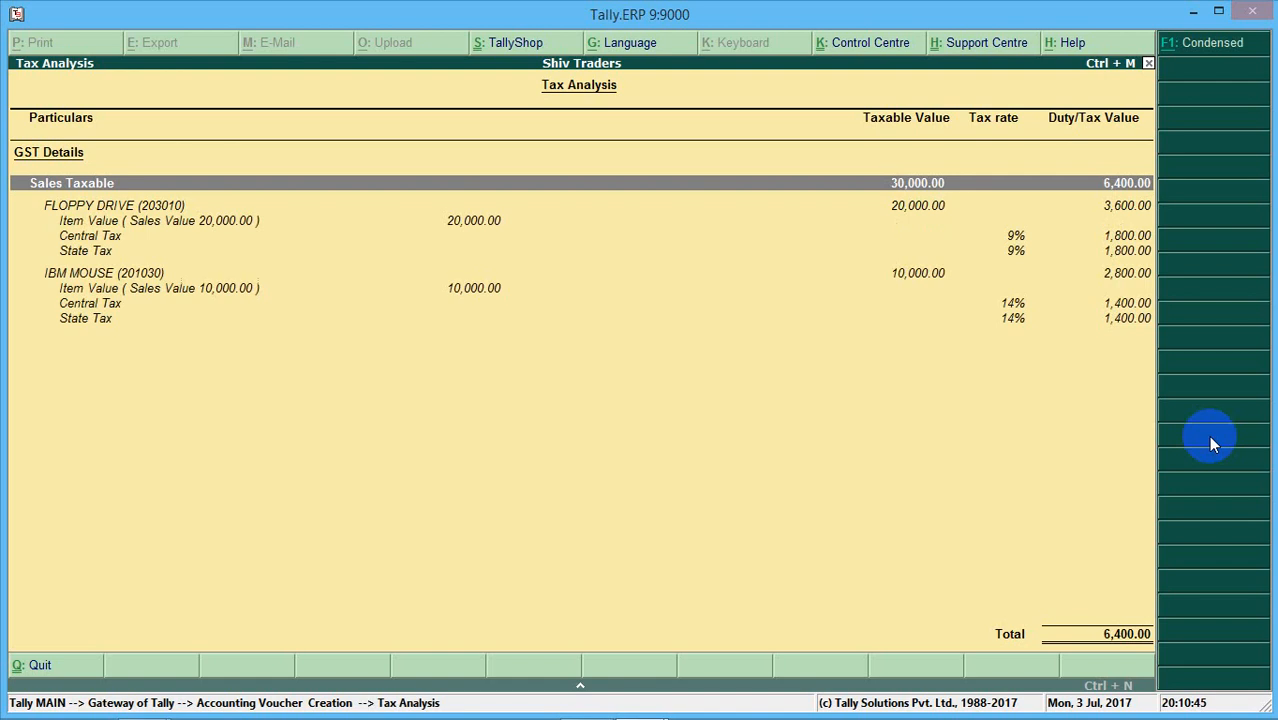
key(Down)
key(Down)
key(Down)
key(Down)
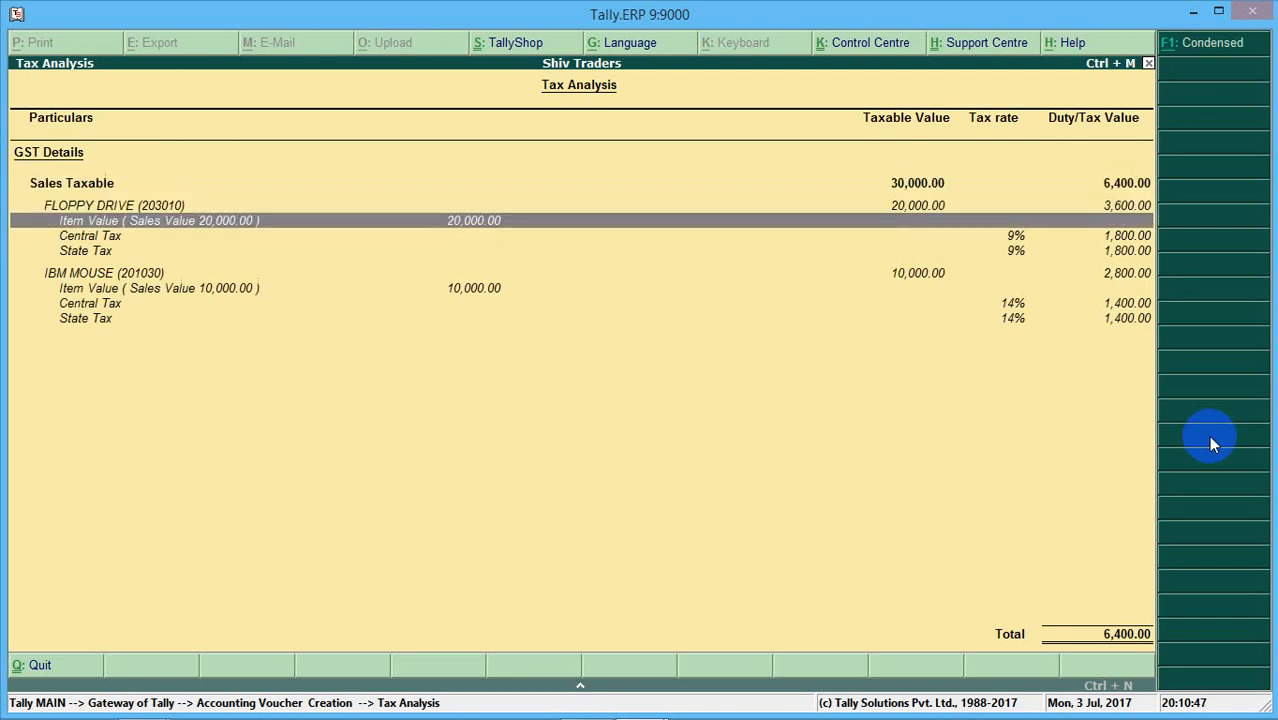
key(Up)
key(Down)
key(Down)
key(Down)
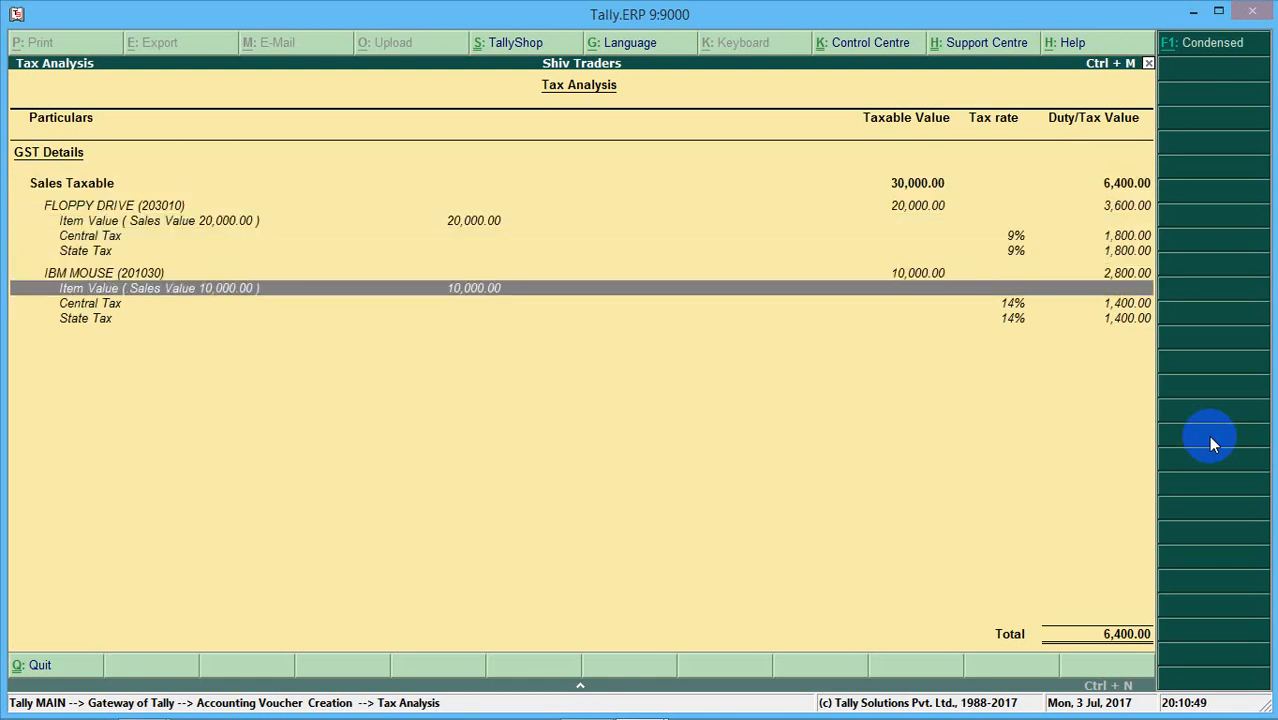
key(Escape)
key(Escape)
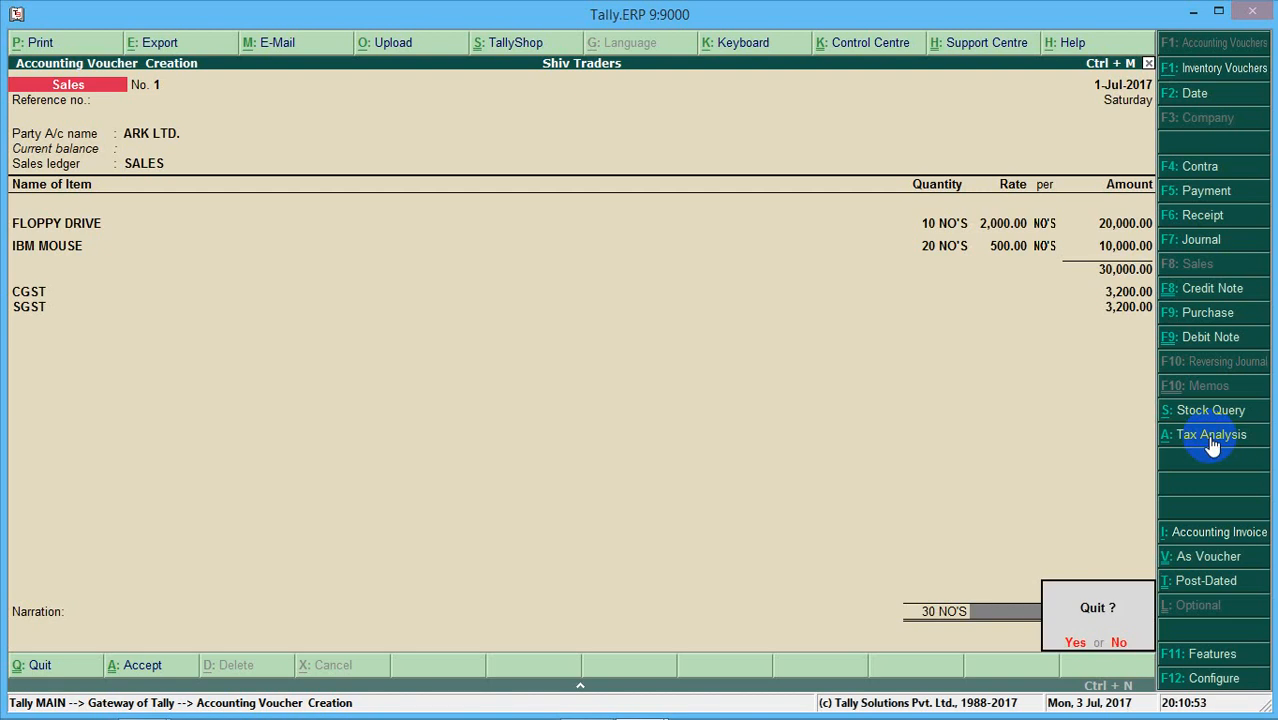
key(n)
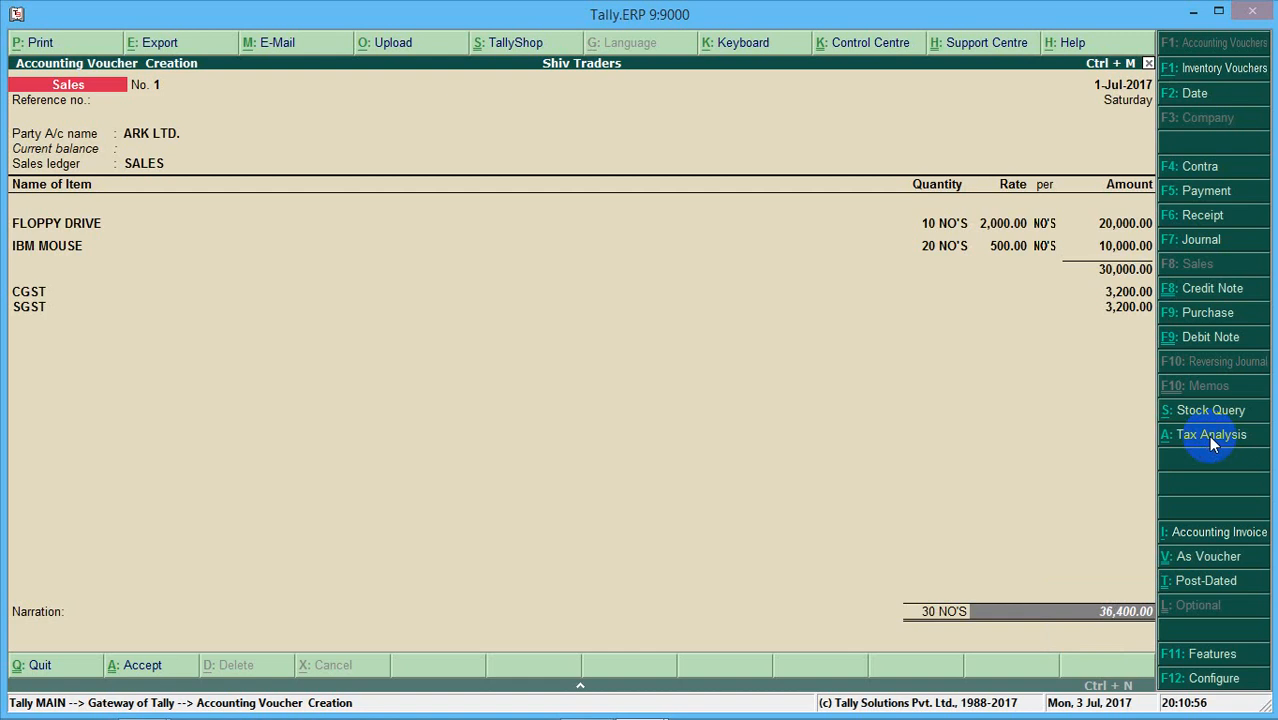
Save the sales voucher for ARK LTD. and leave voucher entry.
click(1211, 440)
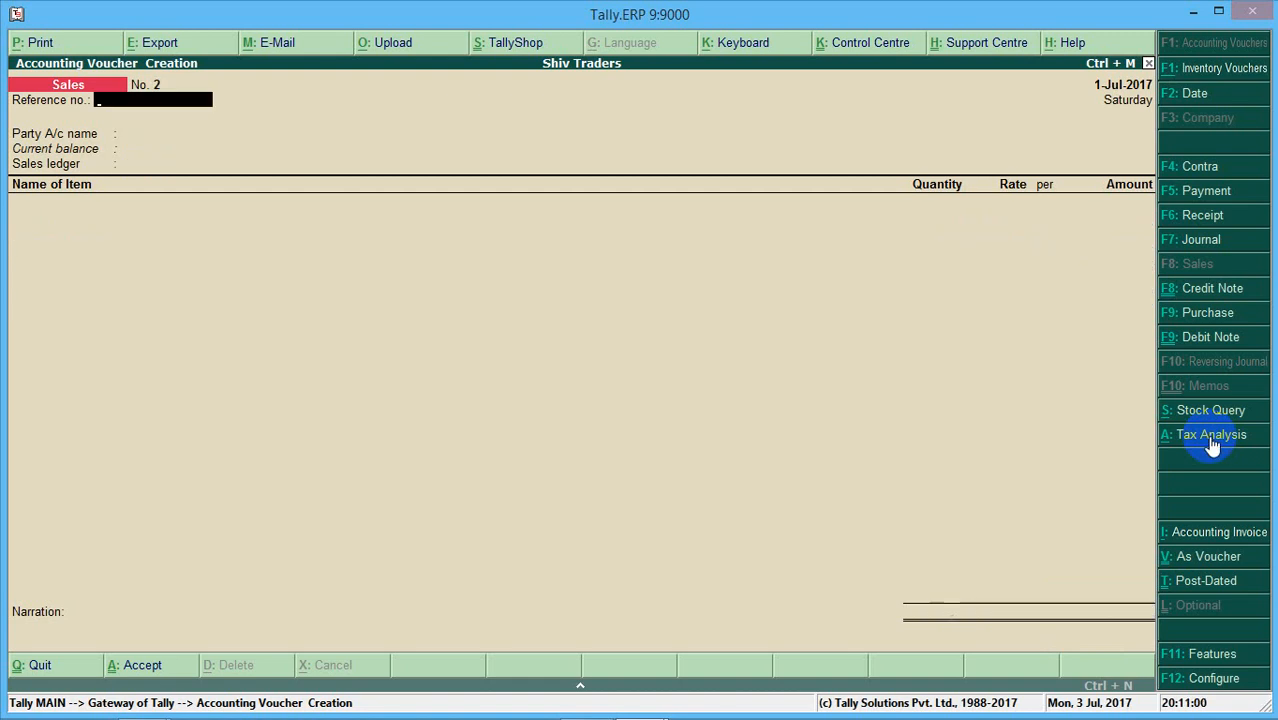
key(Escape)
key(y)
Open the Display reports from the Gateway of Tally.
key(Down)
key(Down)
key(Down)
key(Down)
key(Down)
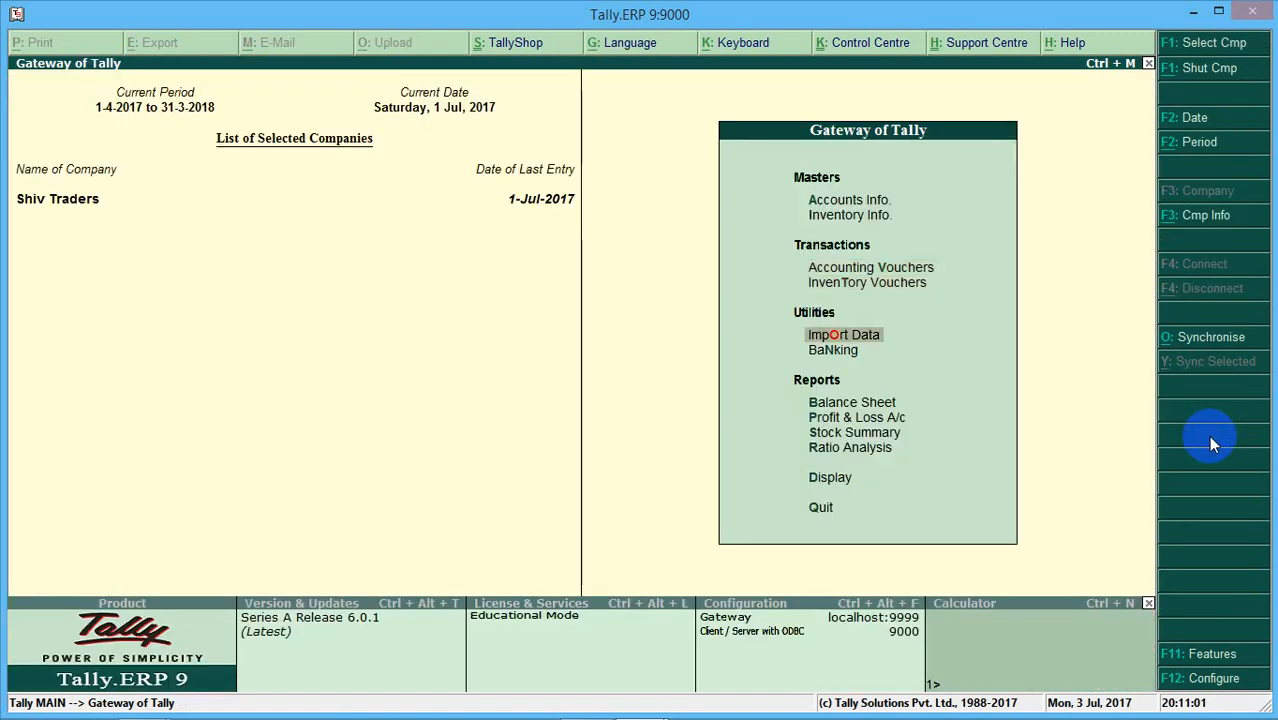
key(Down)
key(Down)
key(Down)
key(Return)
Open the GSTR-1 return from the statutory GST reports.
key(Down)
key(Down)
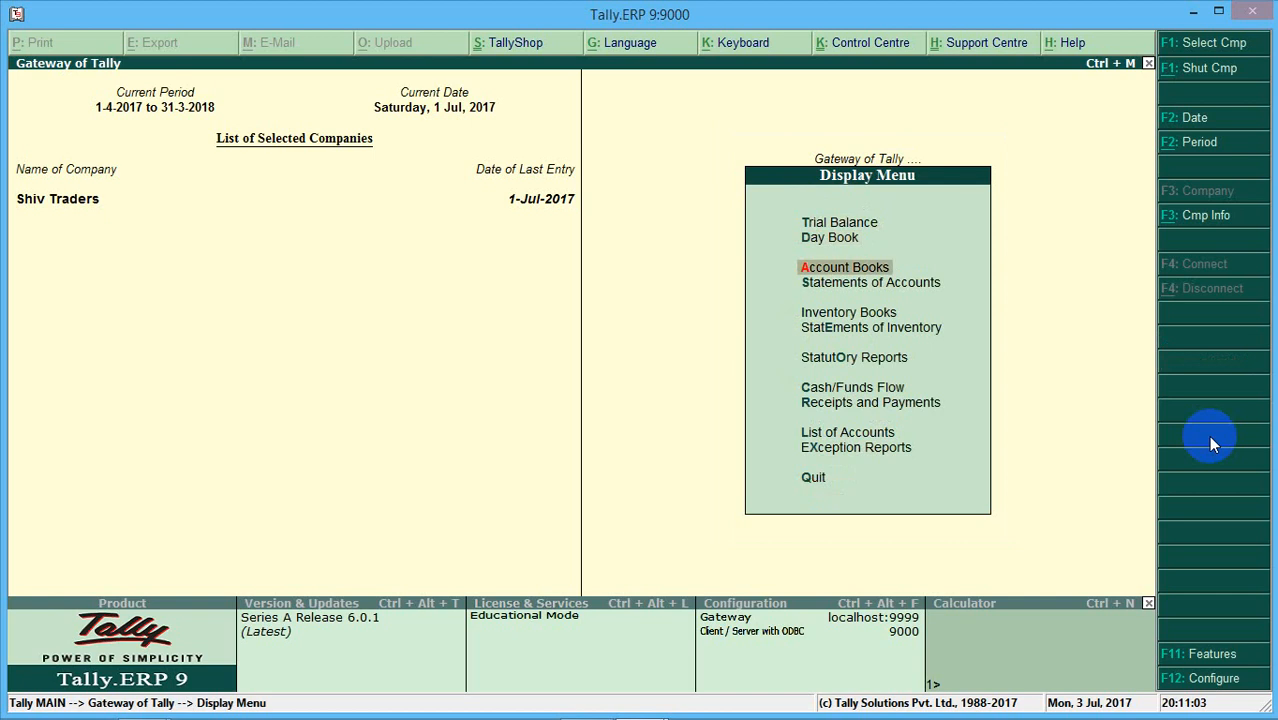
key(Down)
key(Down)
key(Down)
key(Down)
key(Down)
key(Up)
key(Return)
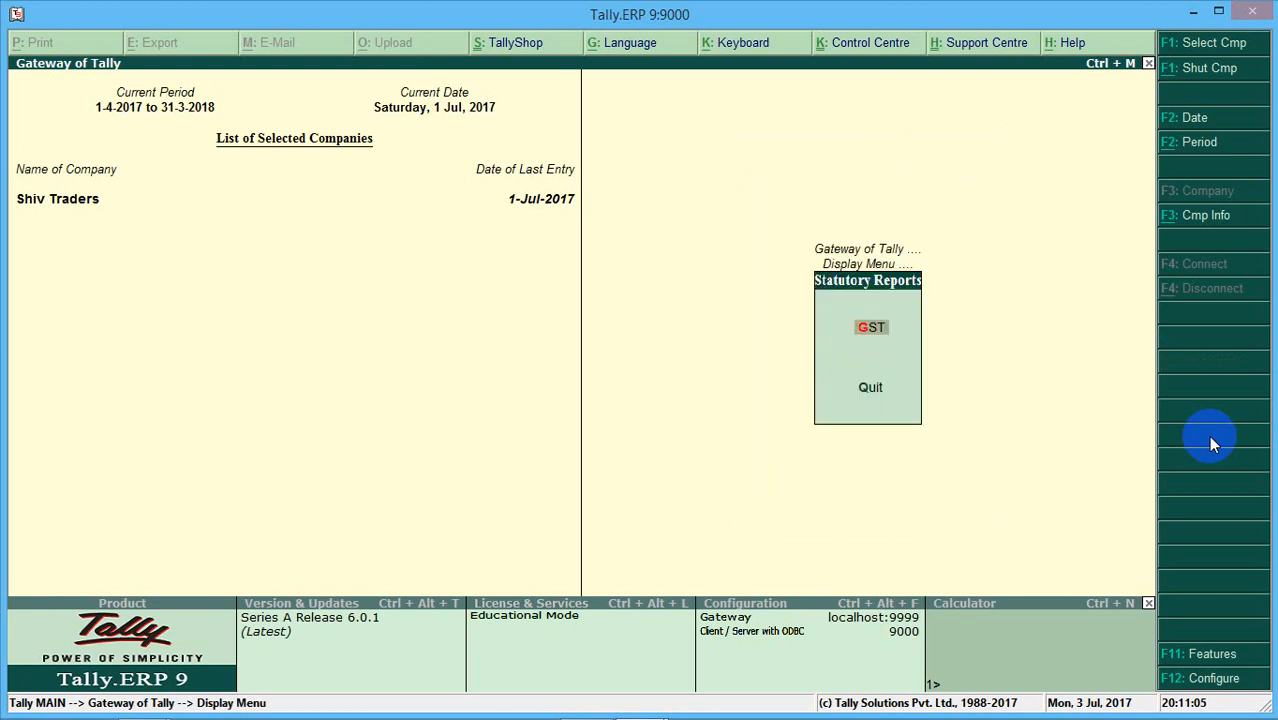
key(Return)
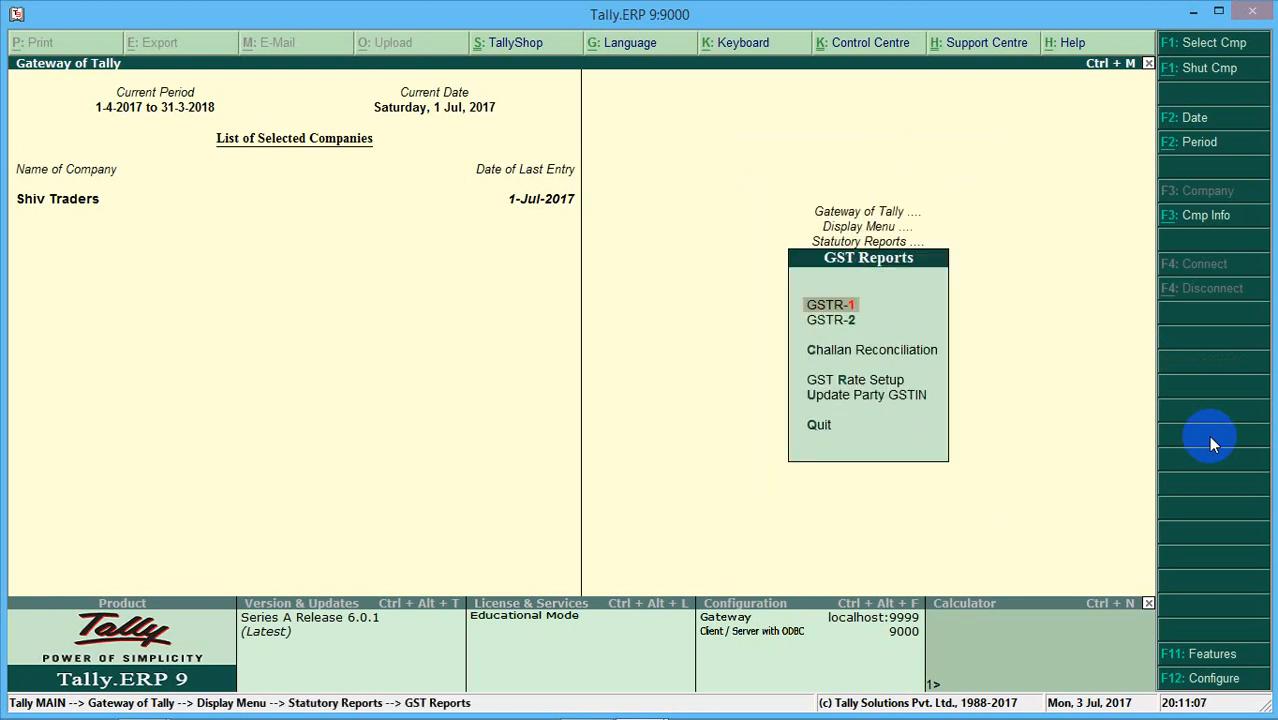
key(Return)
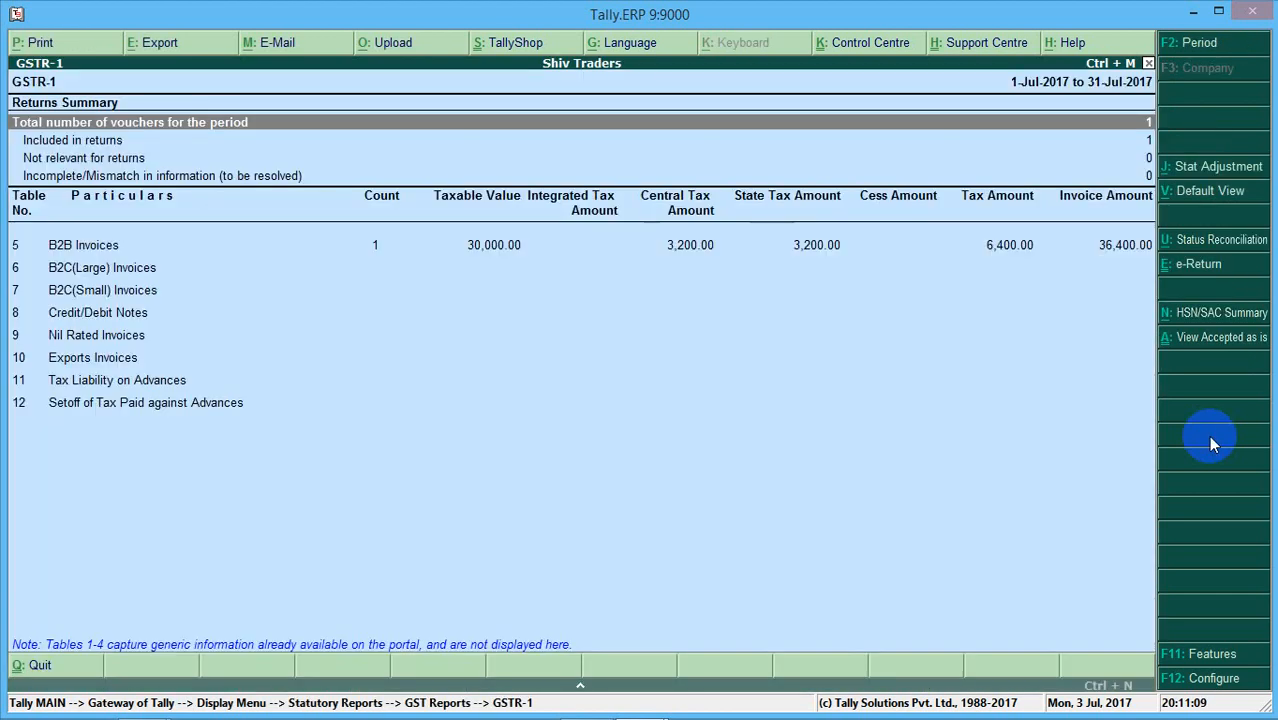
Examine the returns summary and the B2B and B2C invoice rows of the GSTR-1 report.
key(Down)
key(Down)
key(Down)
key(Down)
key(Down)
key(Up)
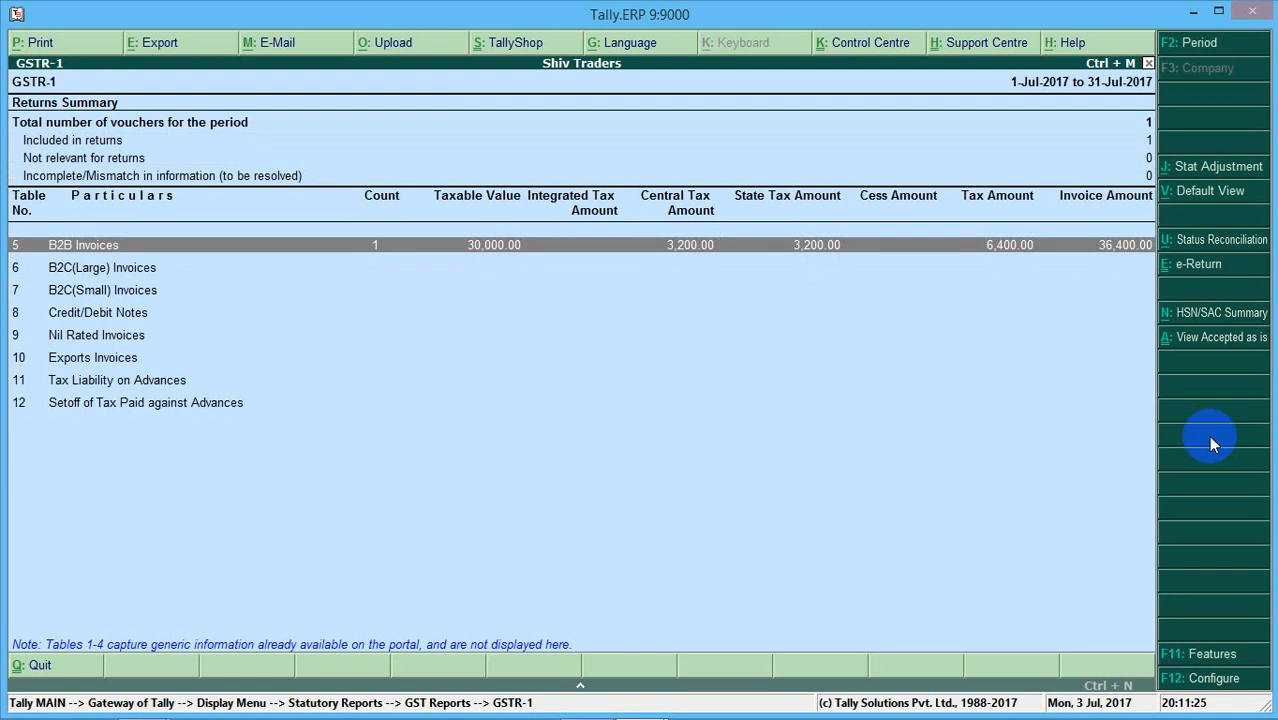
key(Down)
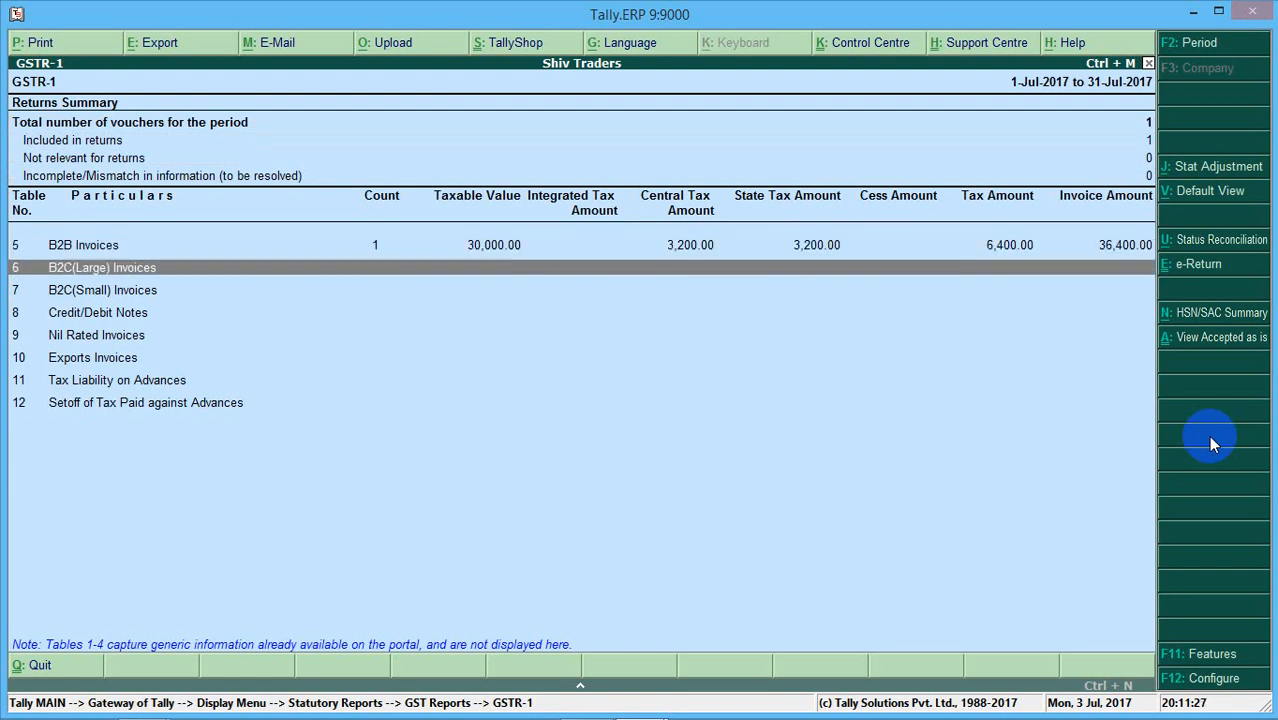
key(Up)
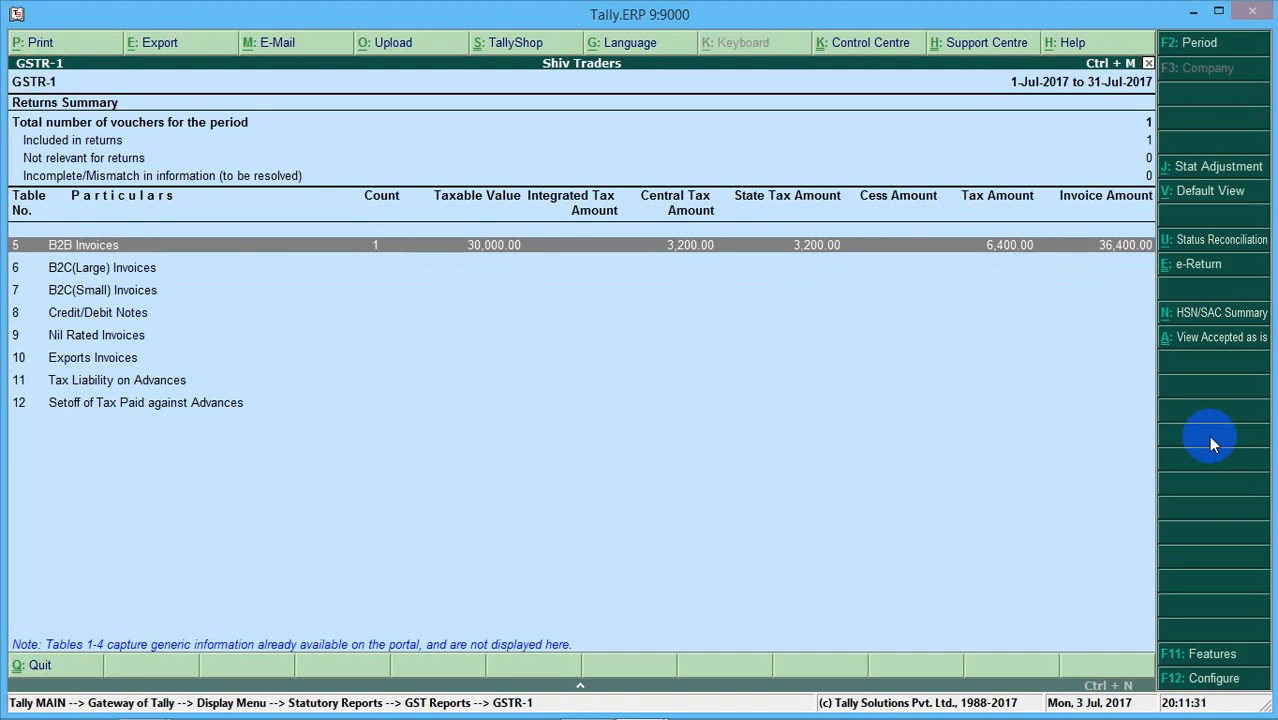
View the voucher register behind B2B Invoices, and close the reports to return to the Gateway of Tally.
key(Return)
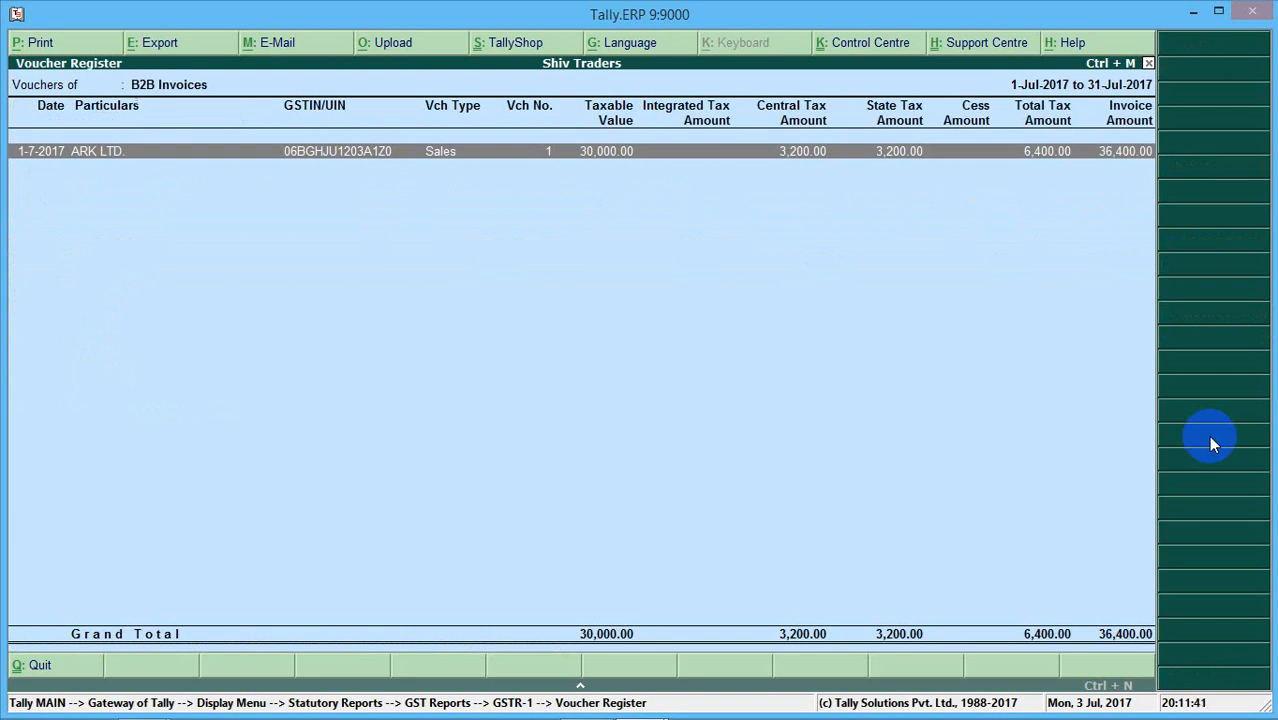
key(Escape)
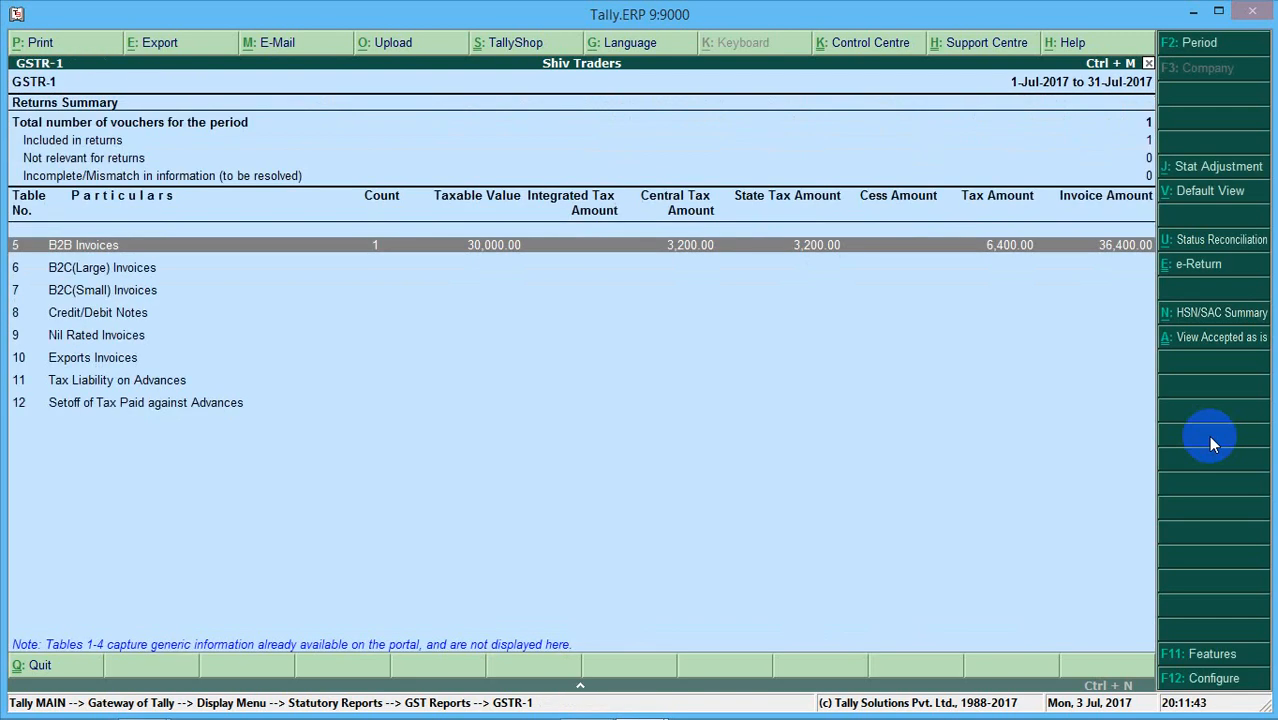
key(Escape)
key(Escape)
key(Escape)
key(Escape)
key(Up)
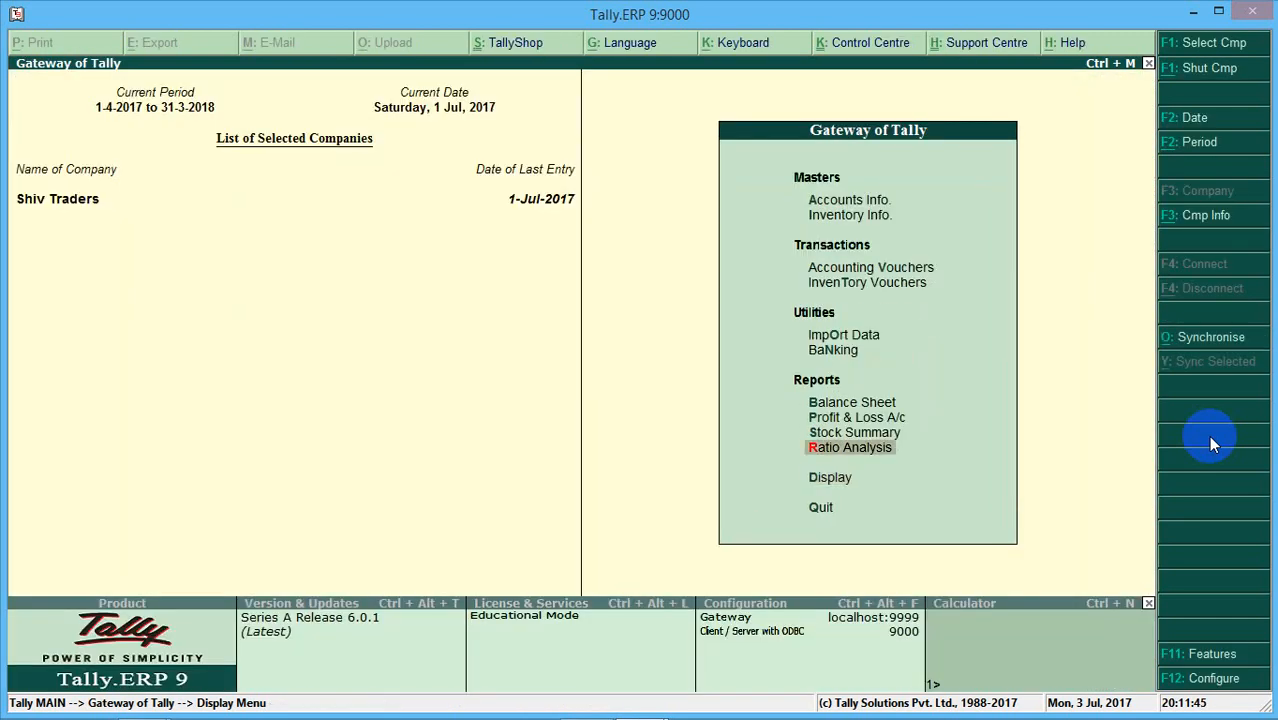
Start a new sales voucher in accounting voucher creation from the Gateway of Tally.
key(Up)
key(Up)
key(Up)
key(Up)
key(Up)
key(Up)
key(Up)
key(Return)
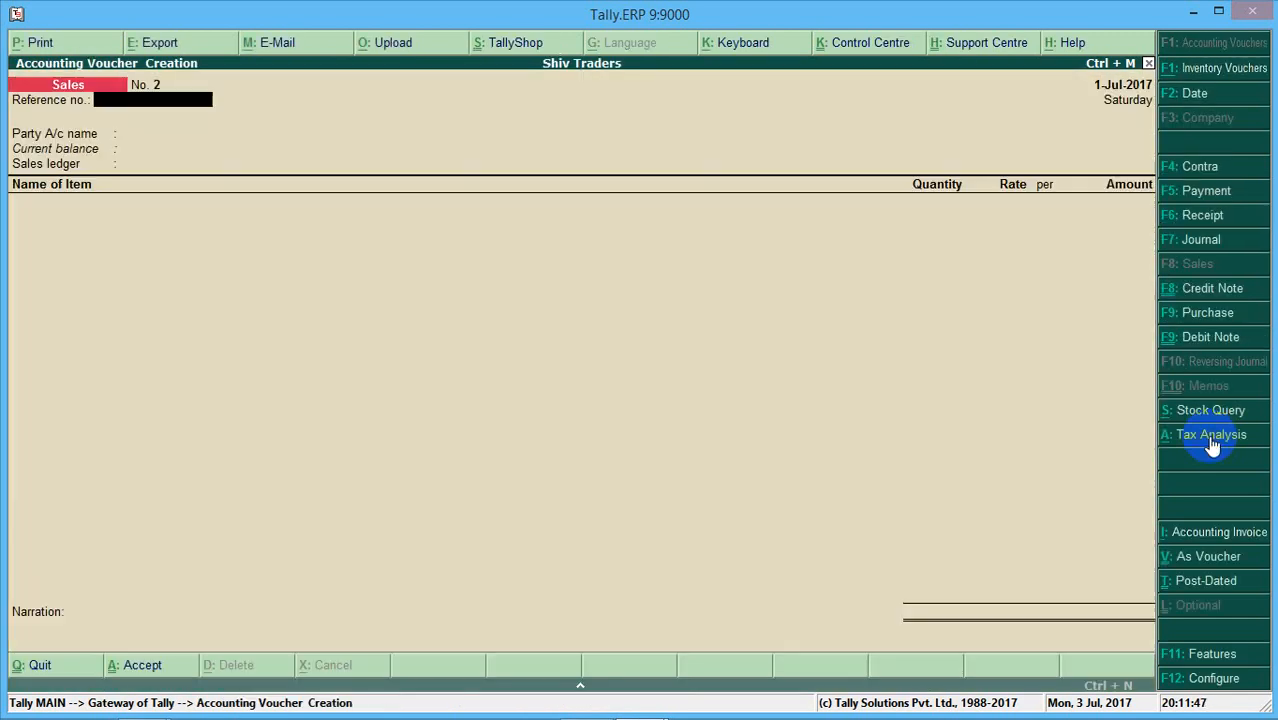
Select H.J TRADERS as the sales voucher's party account and accept the default party details.
key(Return)
key(Down)
key(Down)
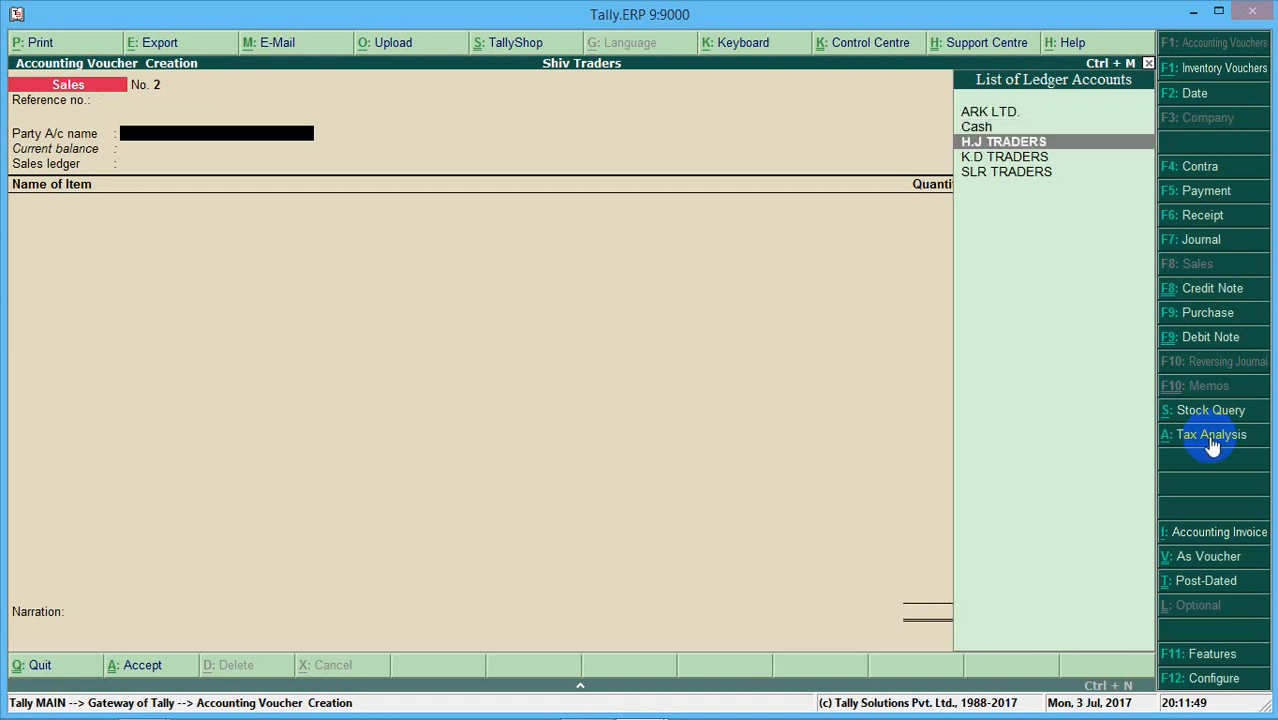
key(Return)
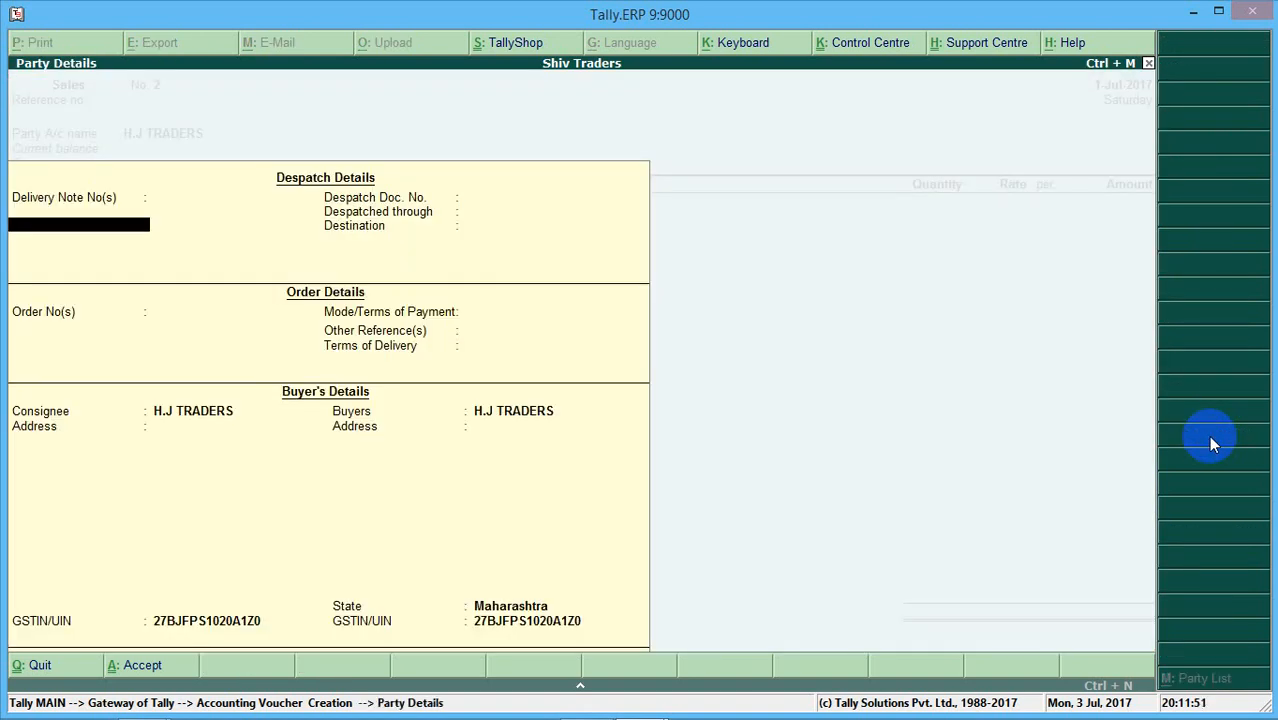
key(ctrl+a)
Set the voucher date to 2-7-2017 and choose SALES as the sales ledger.
key(F2)
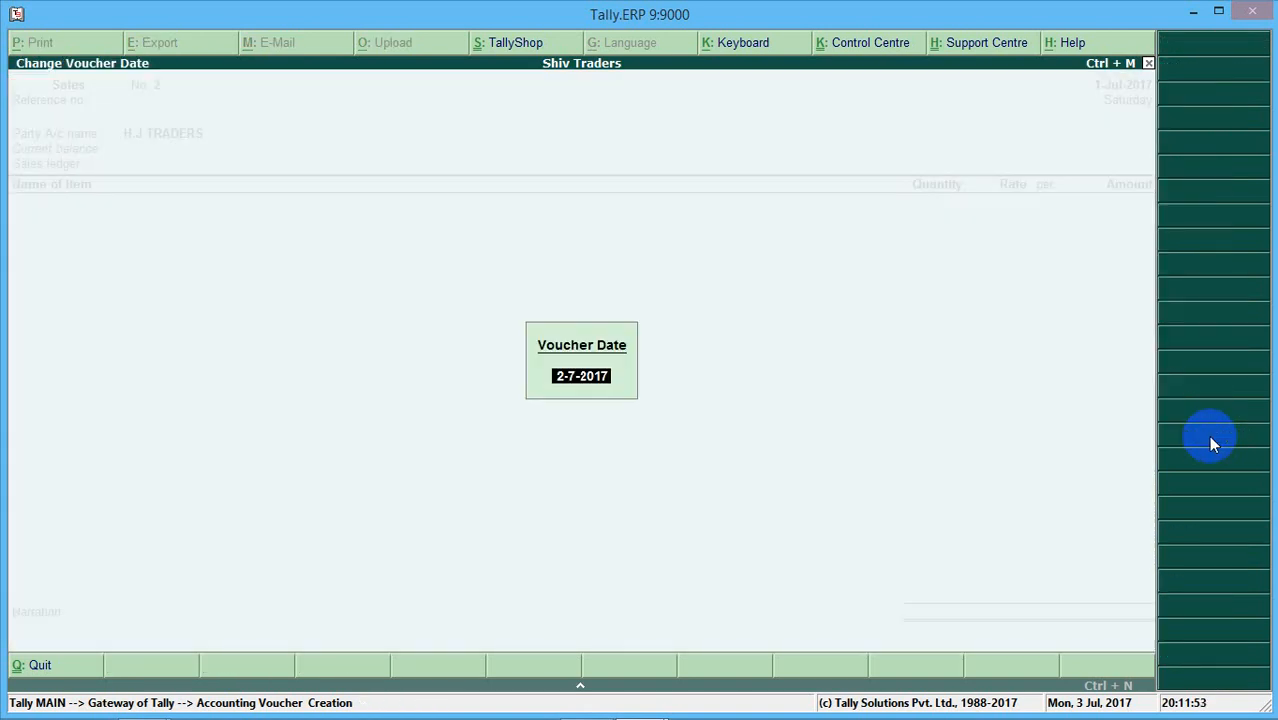
key(Return)
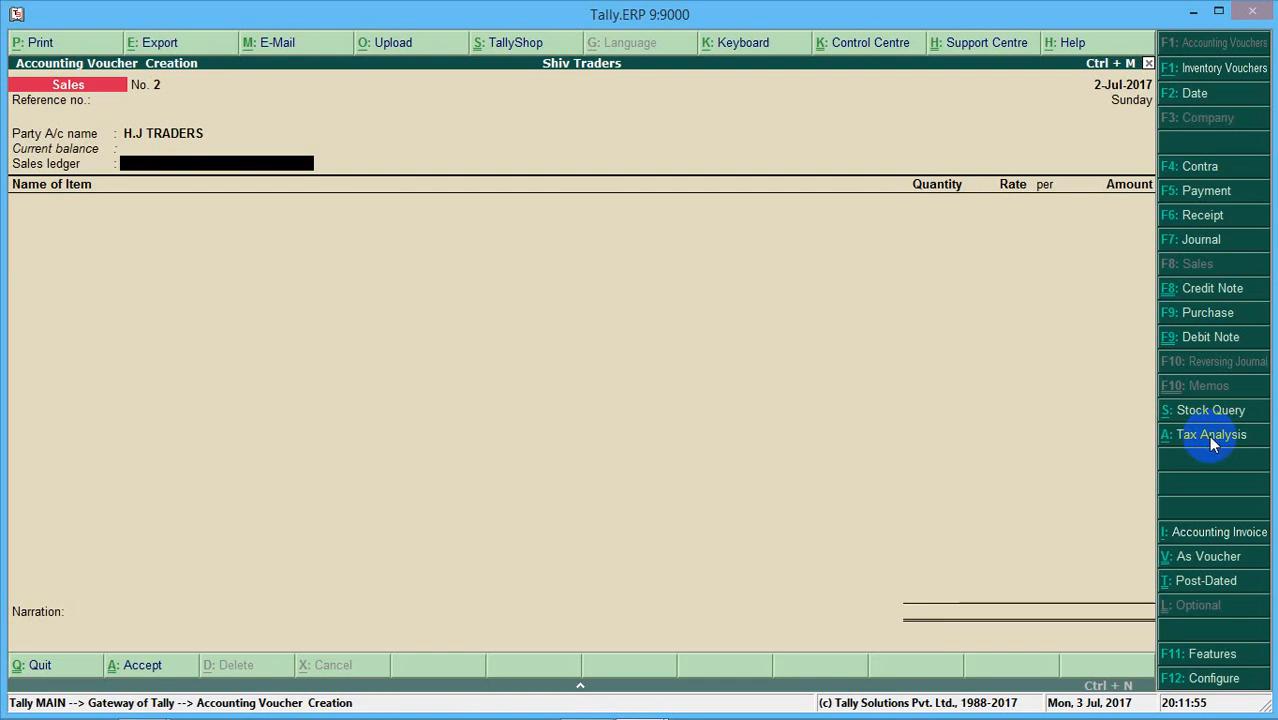
text(S)
key(Return)
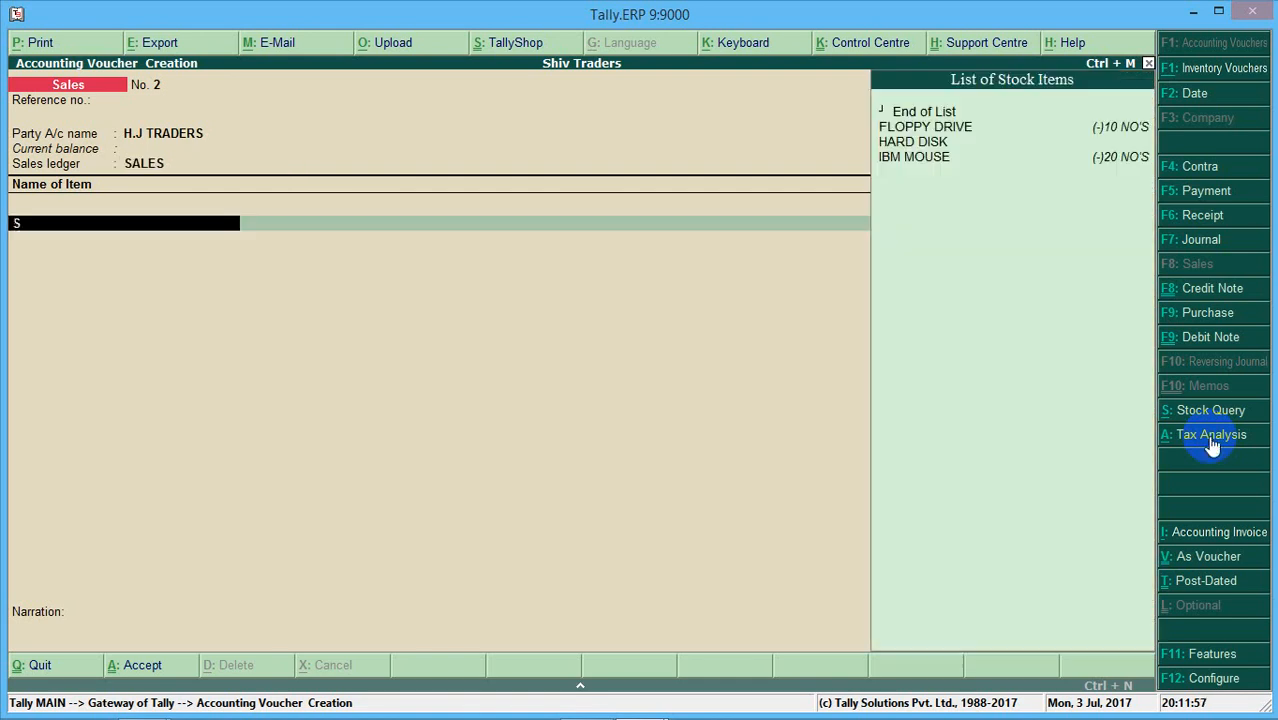
Add the stock item HARD DISK from Main Location with quantity 20 and rate 5000.
key(Down)
key(Down)
key(Return)
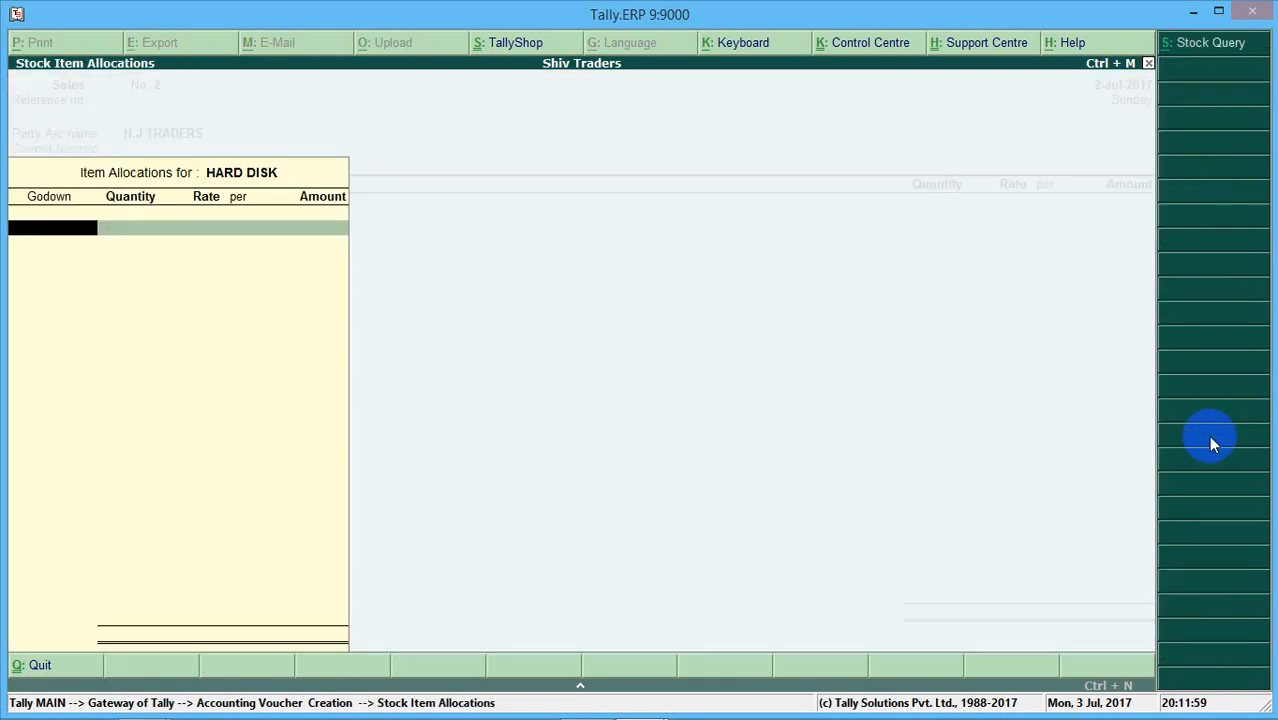
key(Return)
text(20)
key(Return)
key(Return)
text(5000)
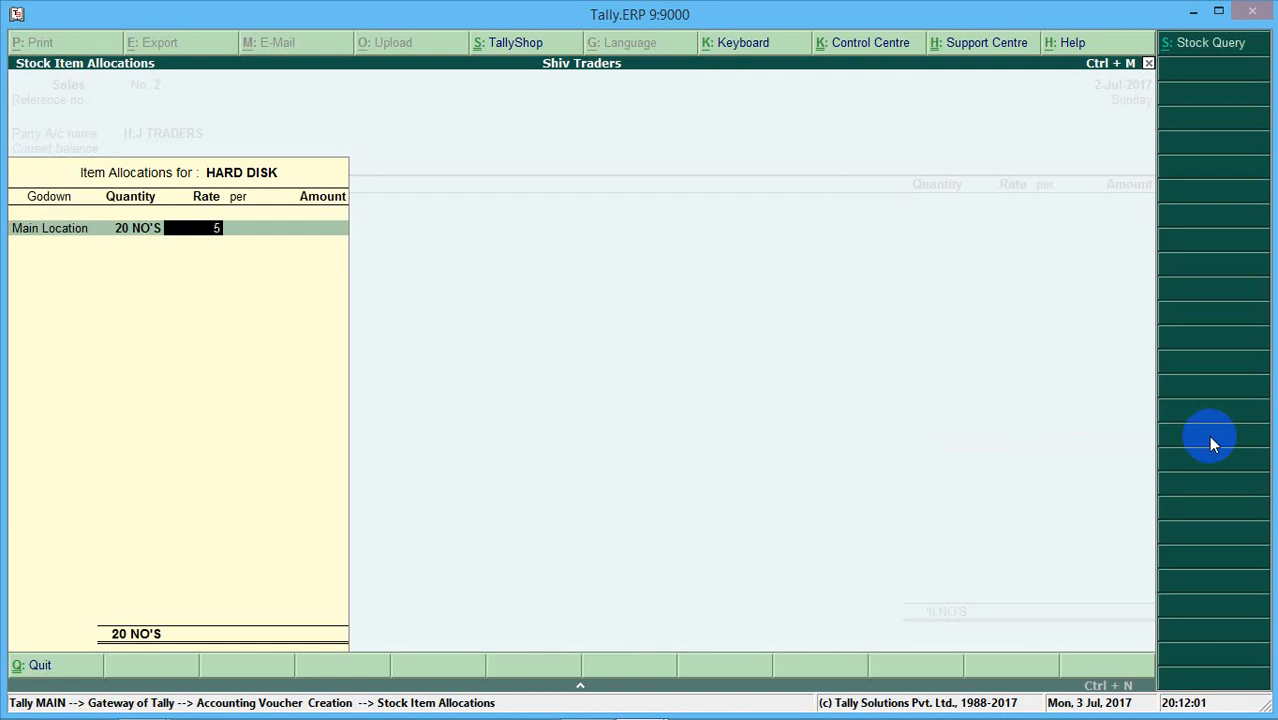
key(Return)
key(Return)
key(Return)
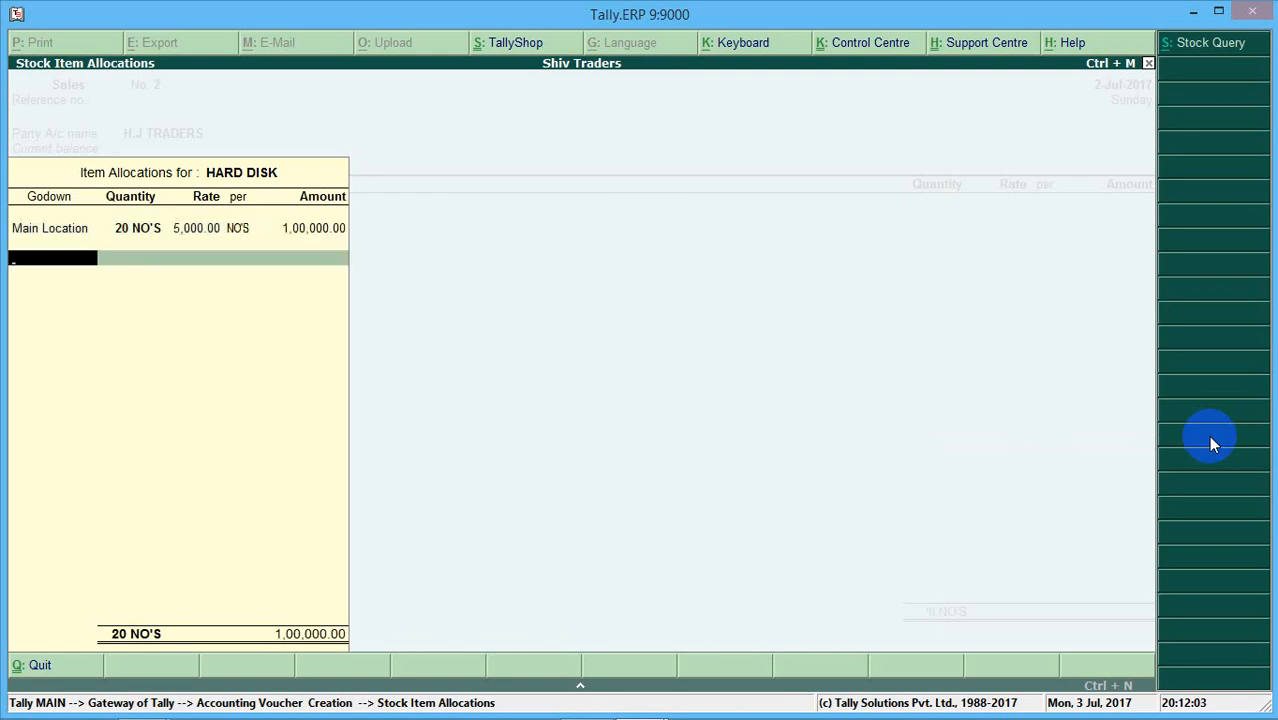
key(Return)
key(Return)
Add the stock item I PAD from Main Location with quantity 20 and rate 35000.
text(A)
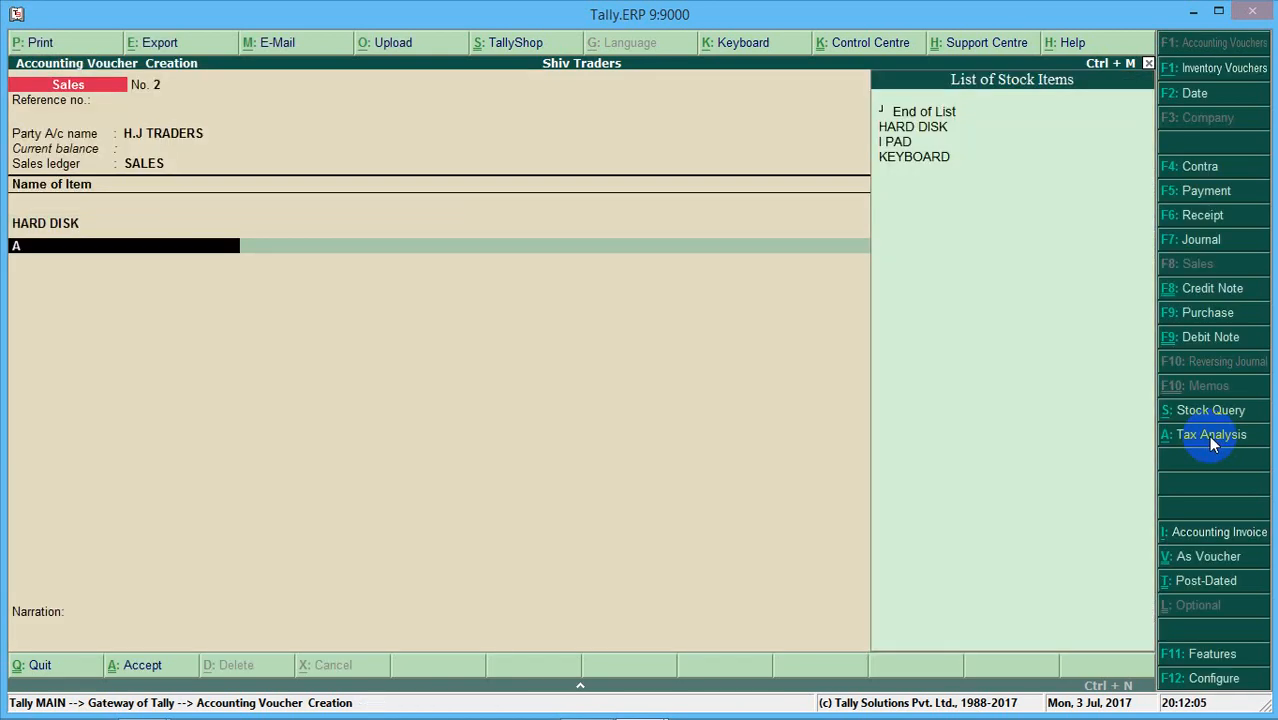
key(Down)
key(Down)
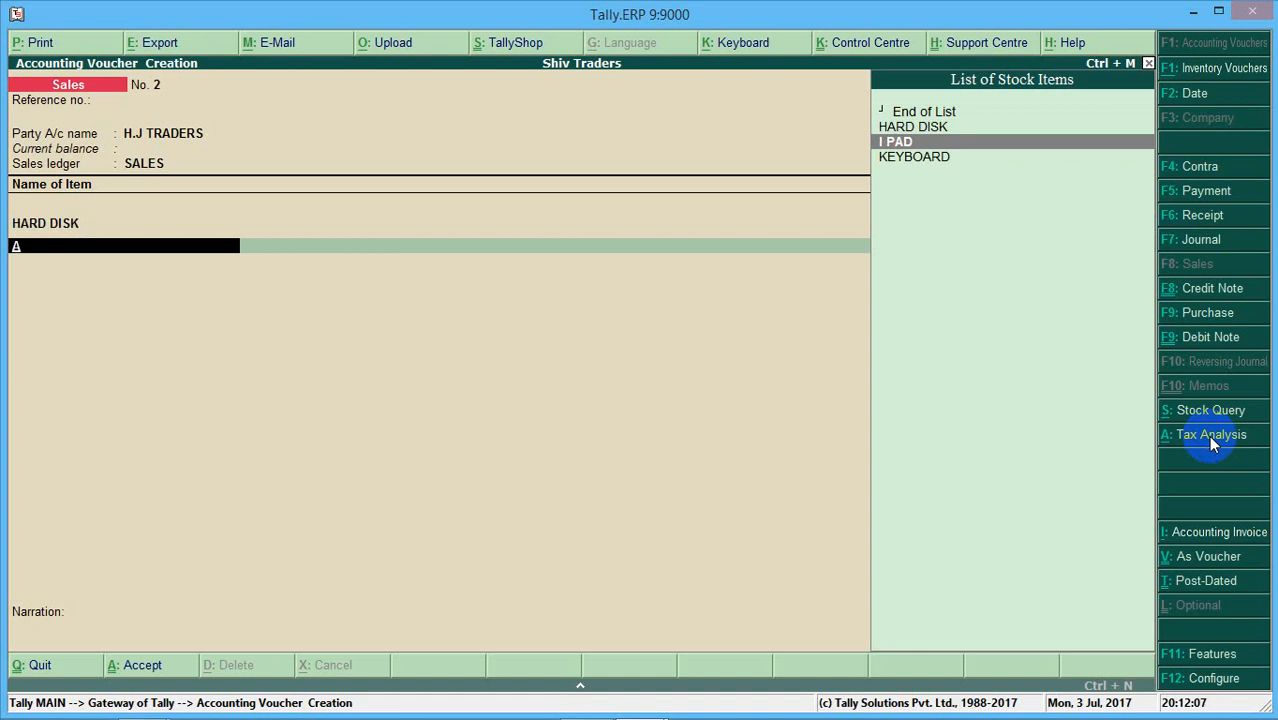
key(Return)
key(Return)
text(20)
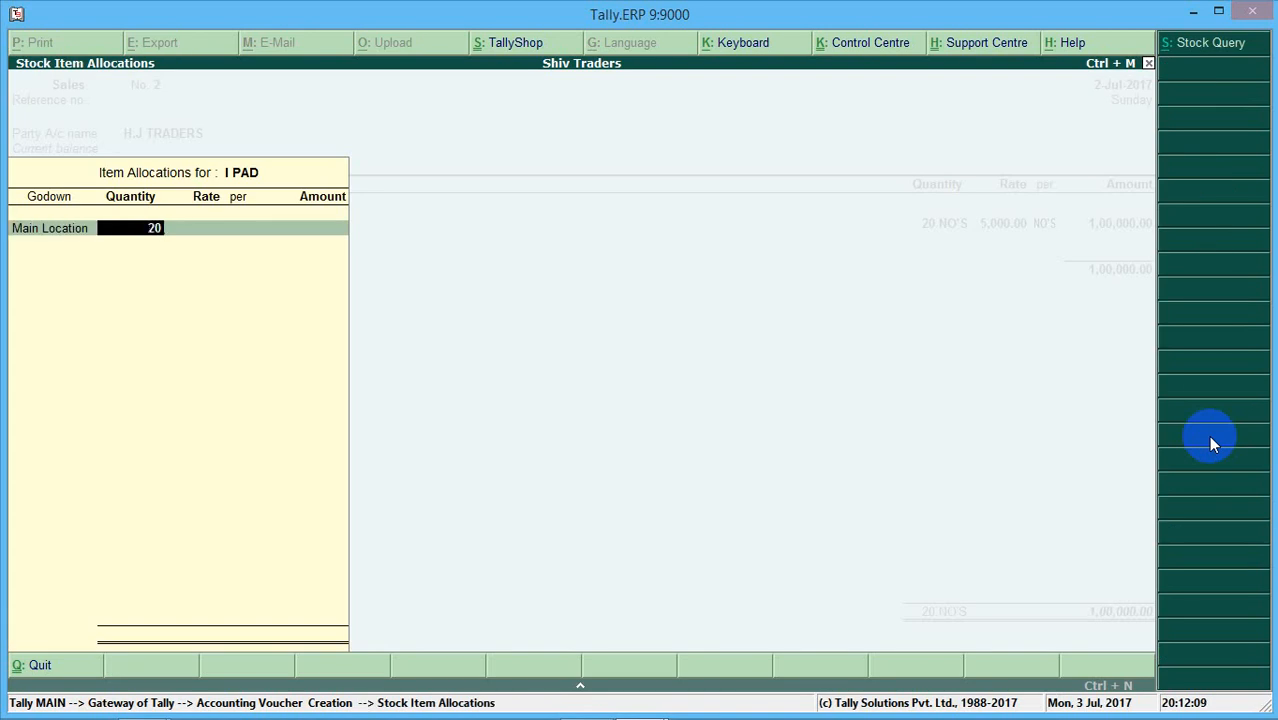
key(Return)
text(35,00)
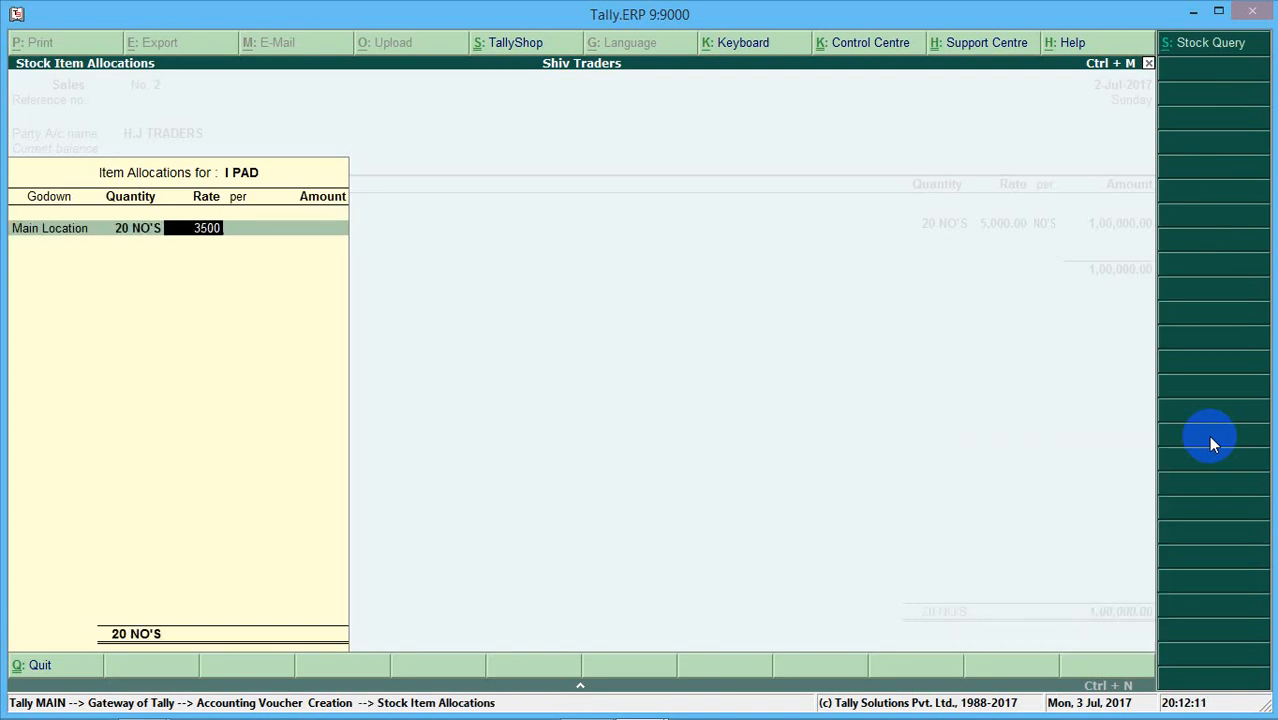
text(0)
key(Return)
key(Return)
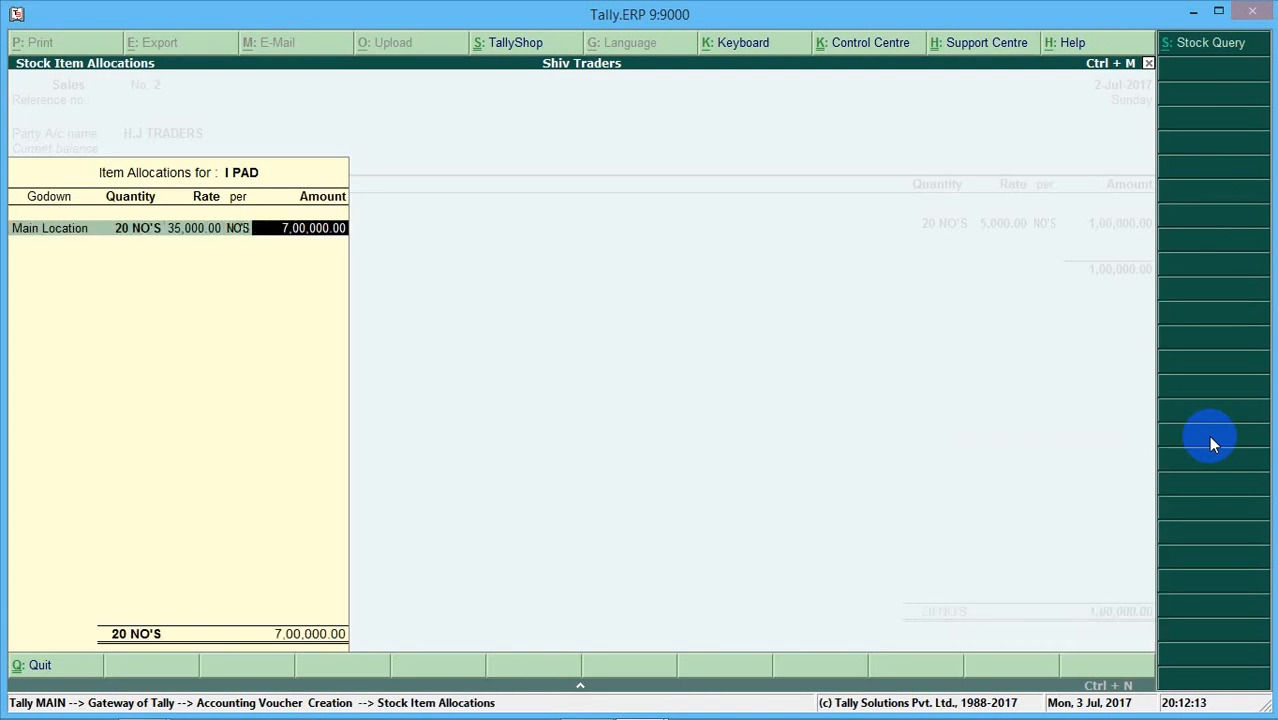
key(Return)
key(Return)
key(Return)
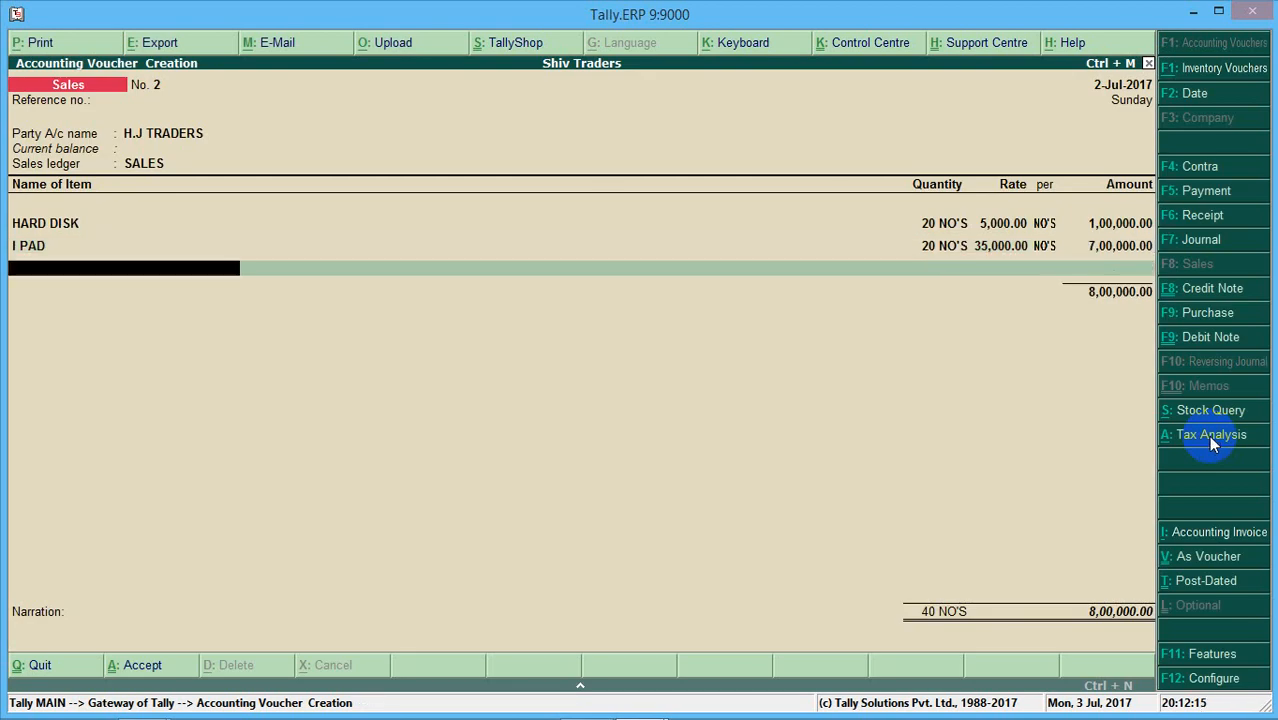
End the item list and use IGST instead of CGST as the voucher's tax ledger.
key(Return)
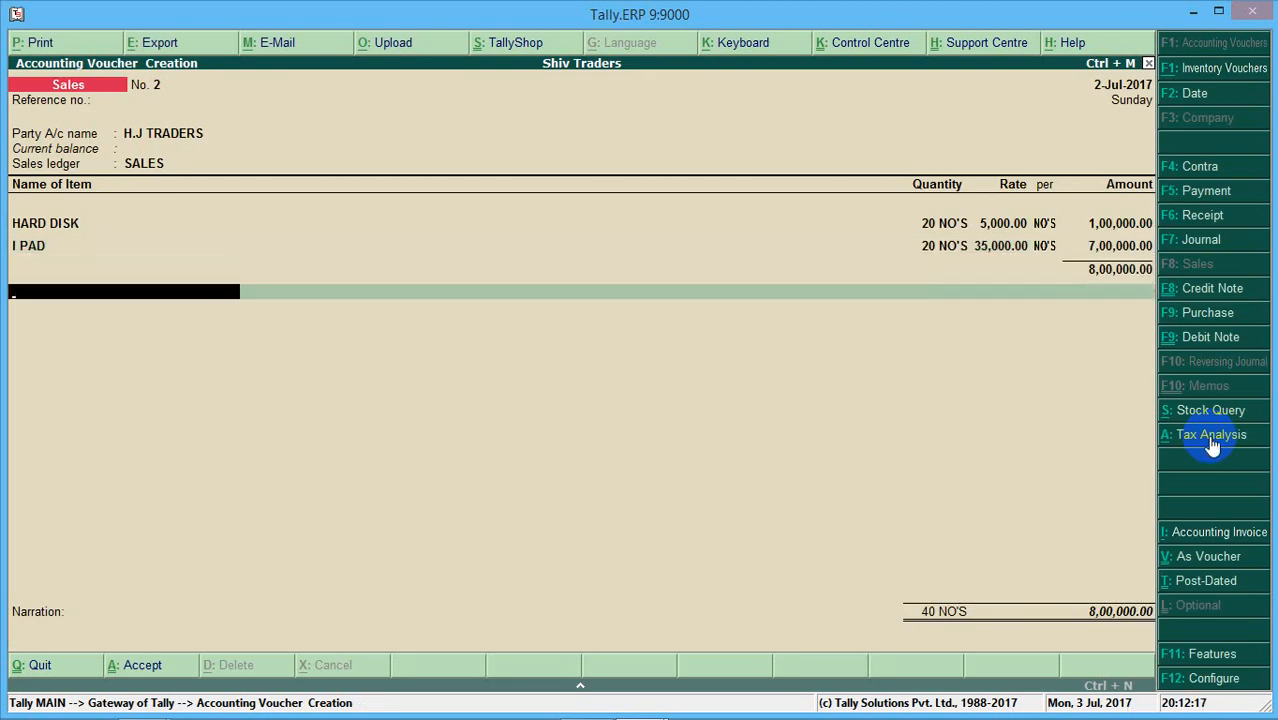
text(c)
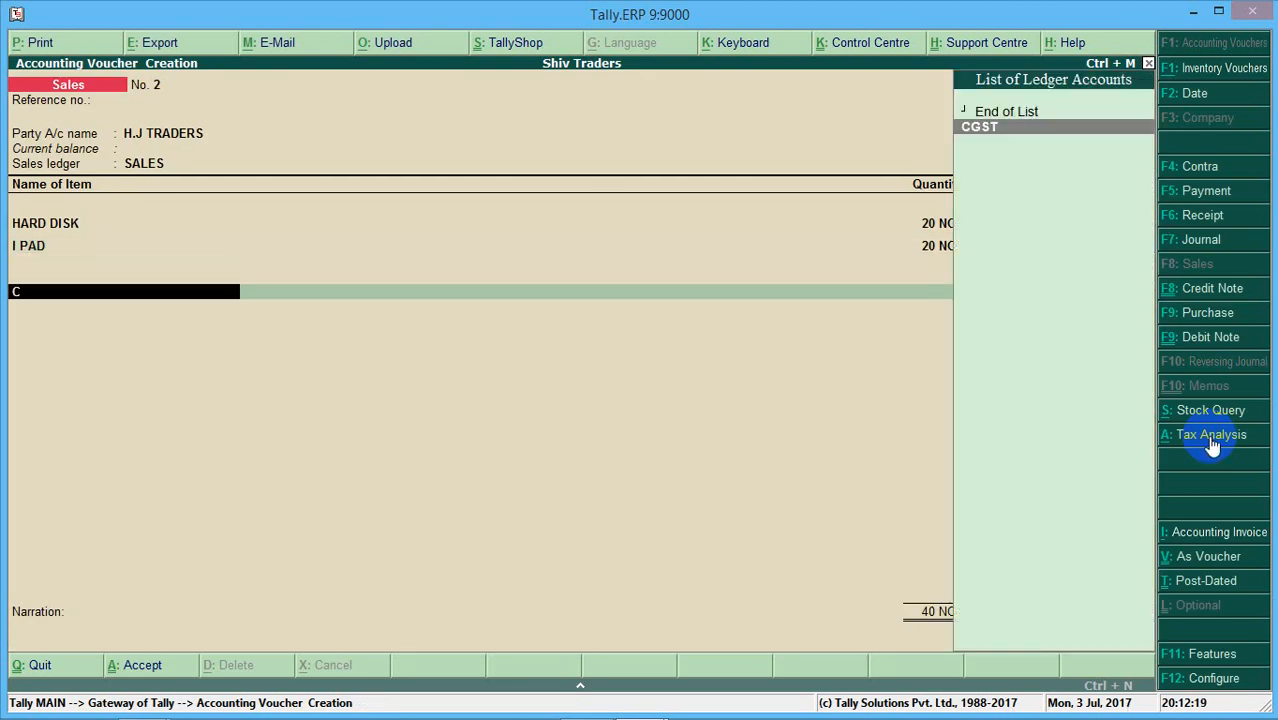
key(Return)
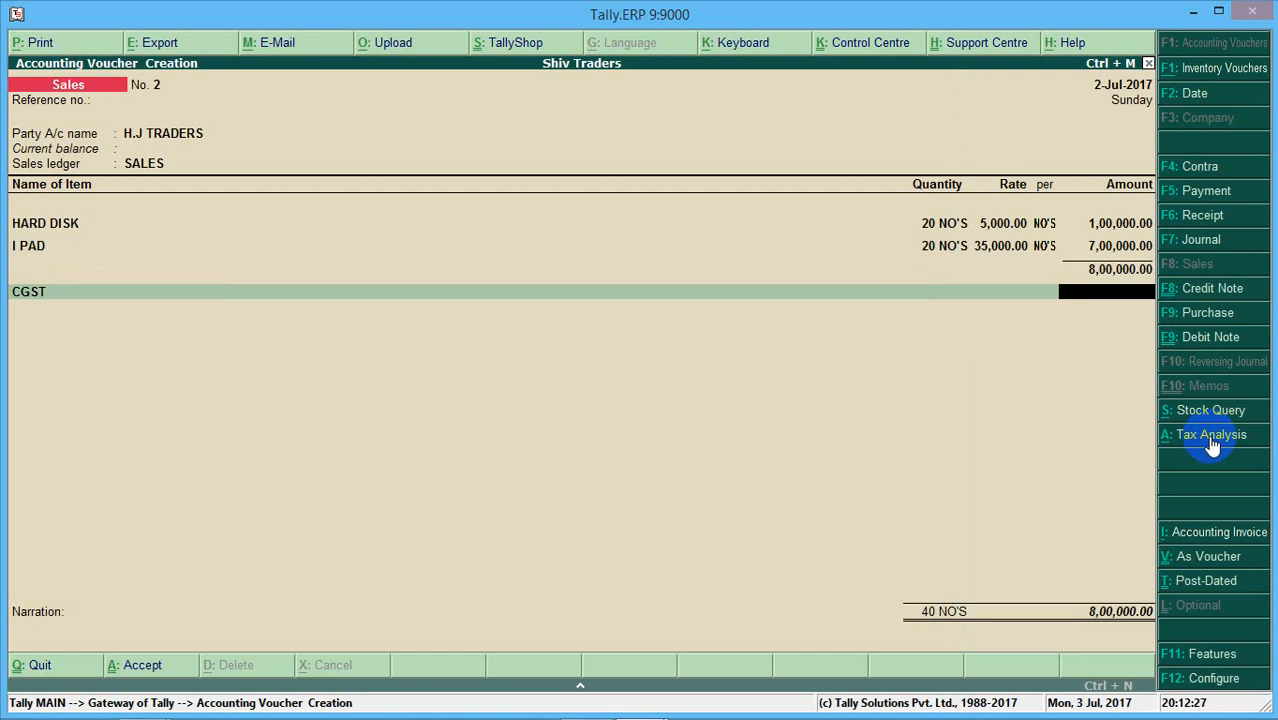
key(BackSpace)
key(Down)
key(Down)
key(Up)
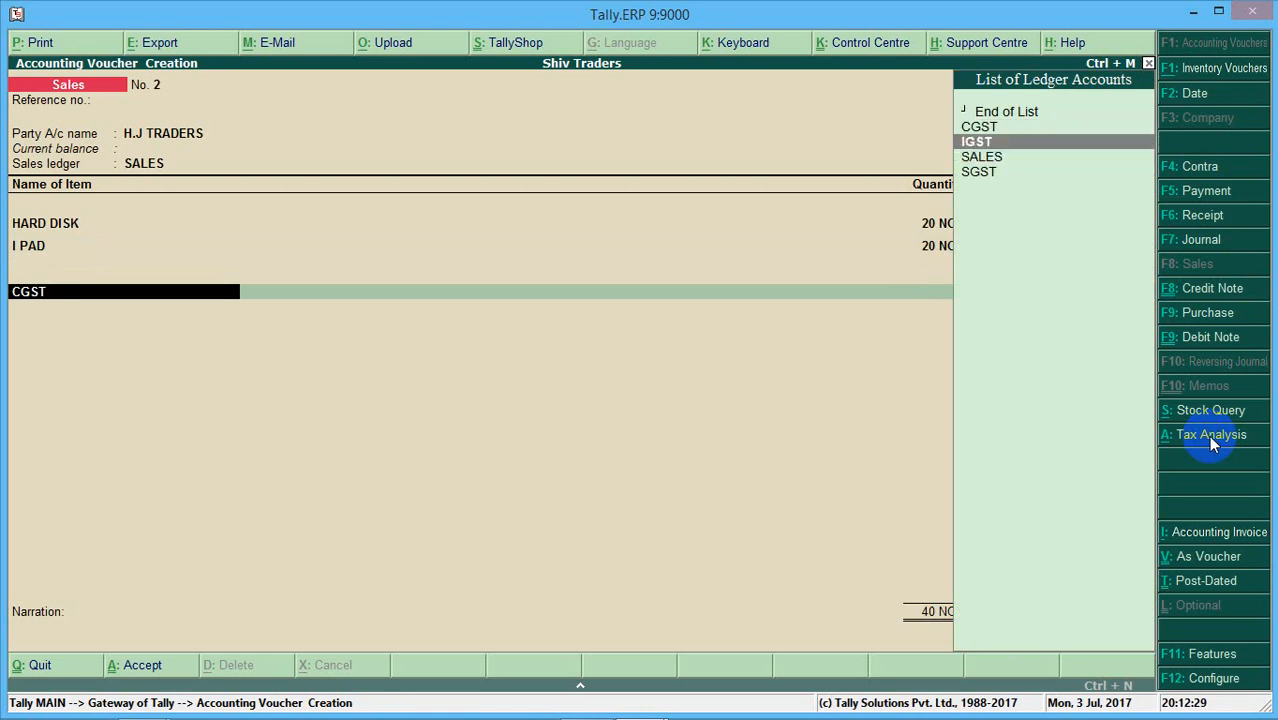
key(Return)
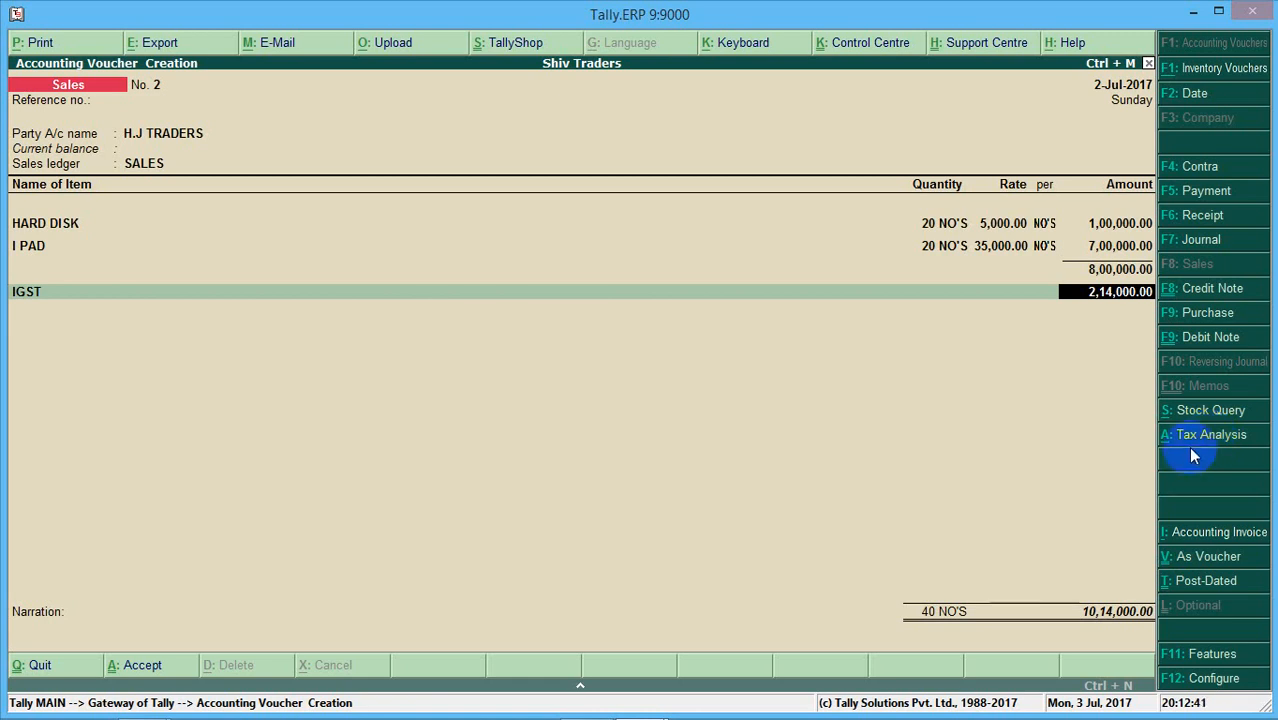
Examine the detailed tax analysis of both items, and save the sales voucher.
click(1197, 440)
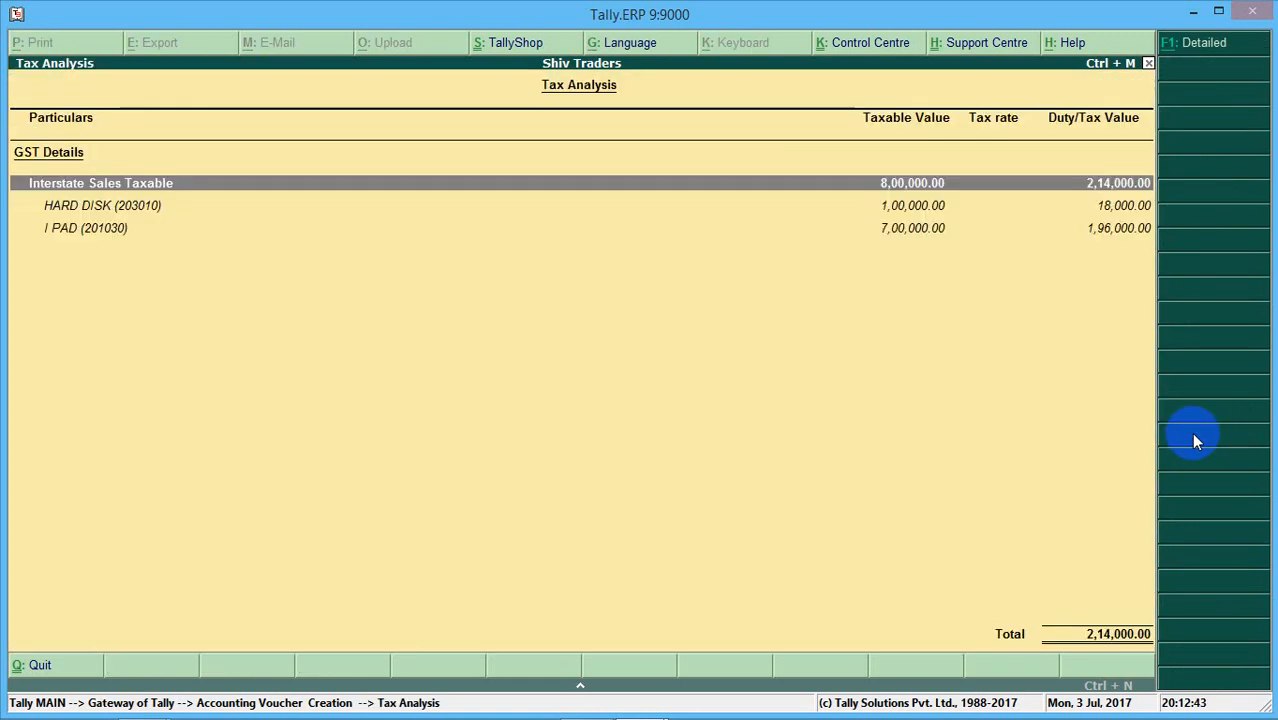
key(alt+F1)
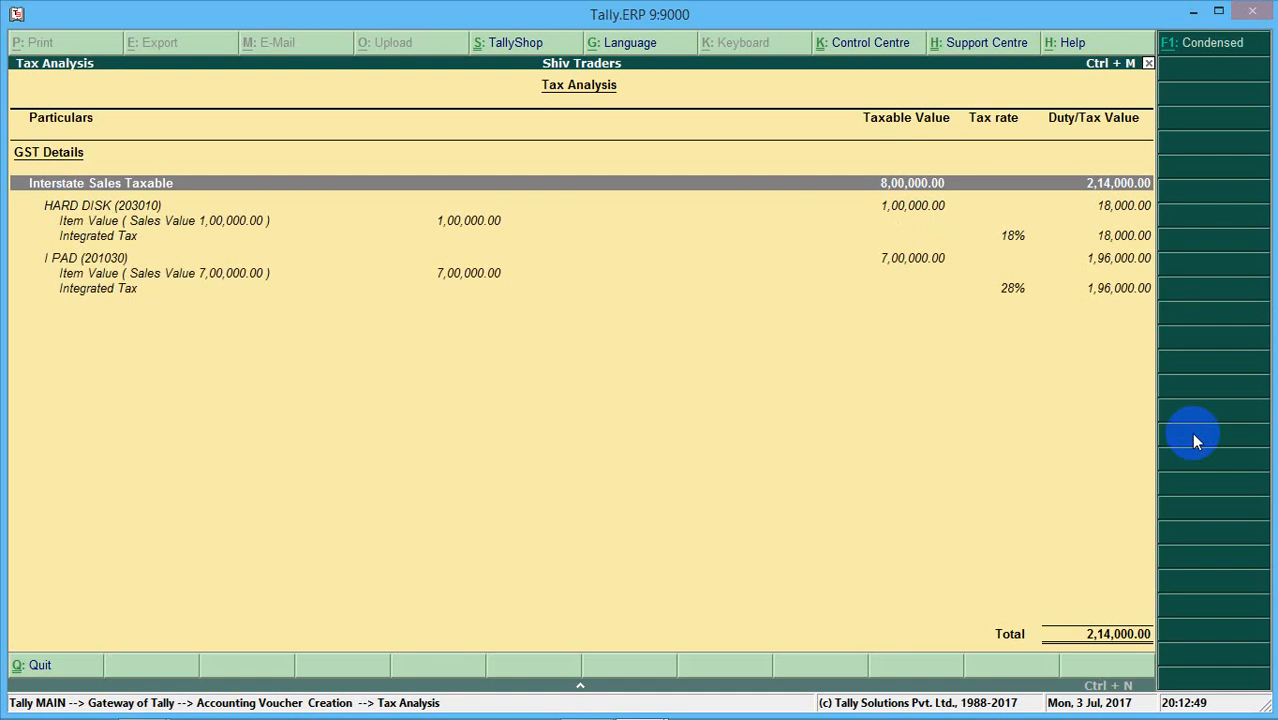
key(Escape)
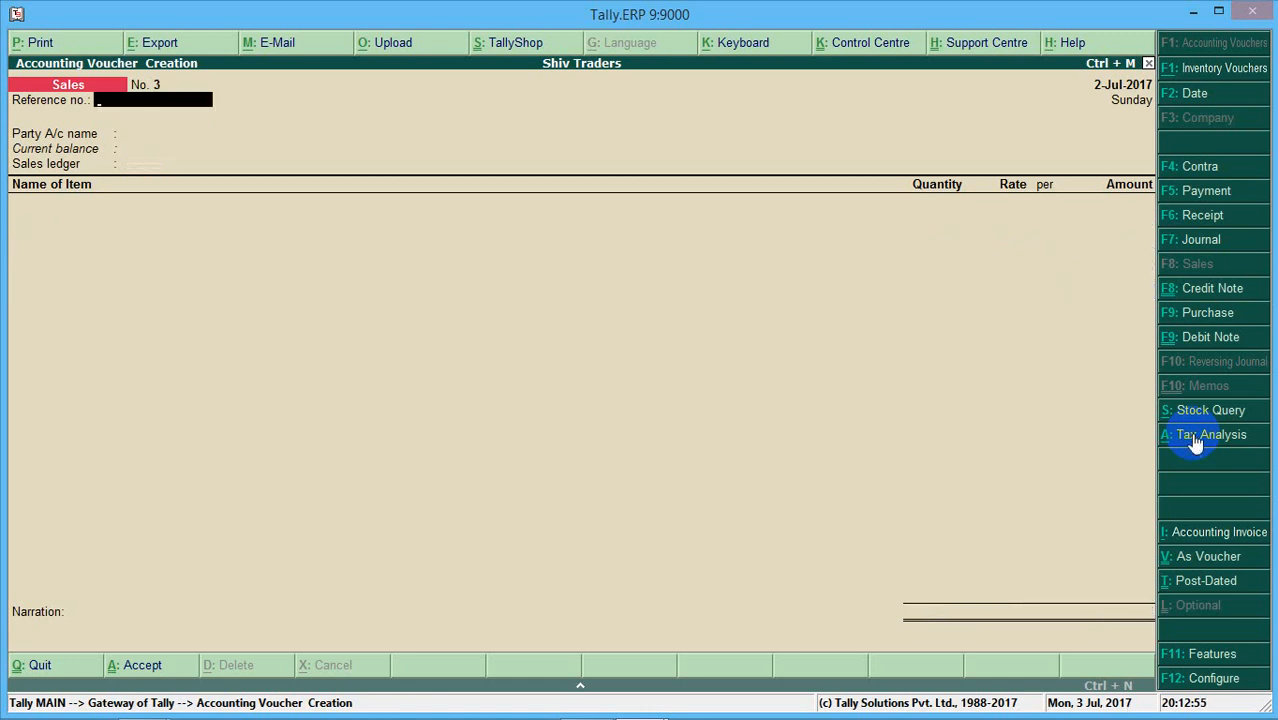
Reopen the saved H.J TRADERS sales voucher for alteration.
key(Page_Up)
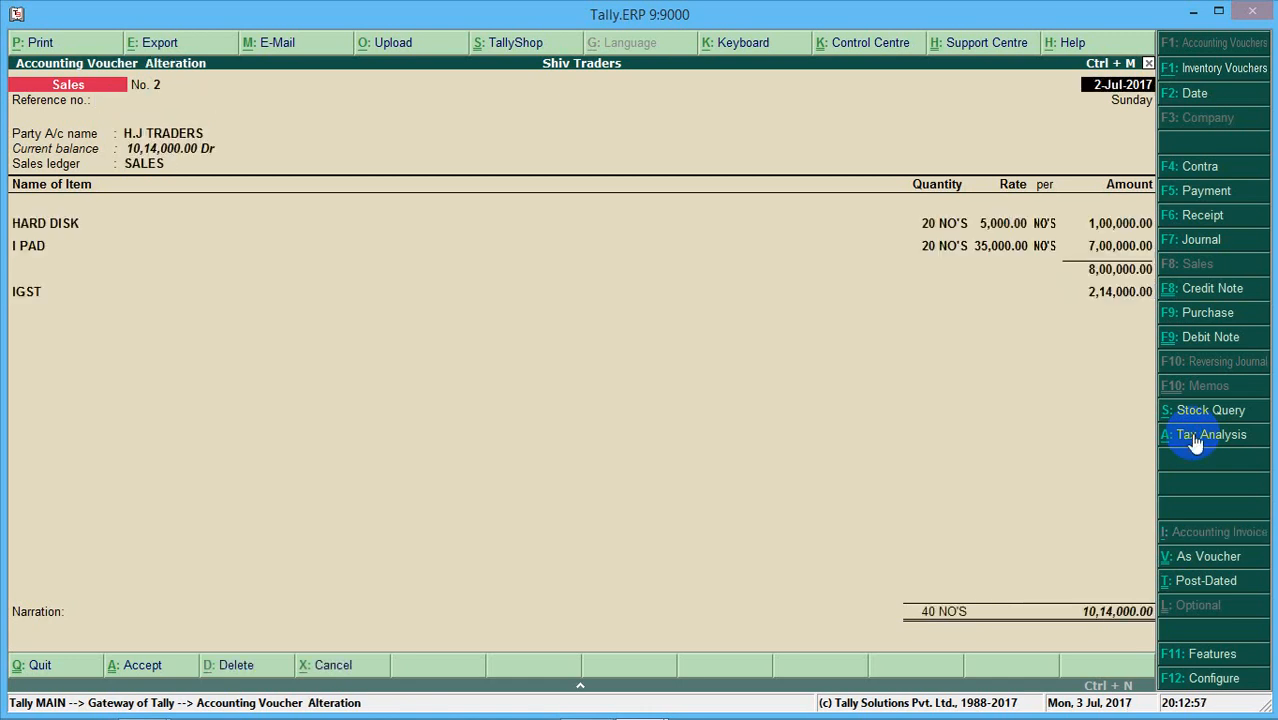
key(alt+p)
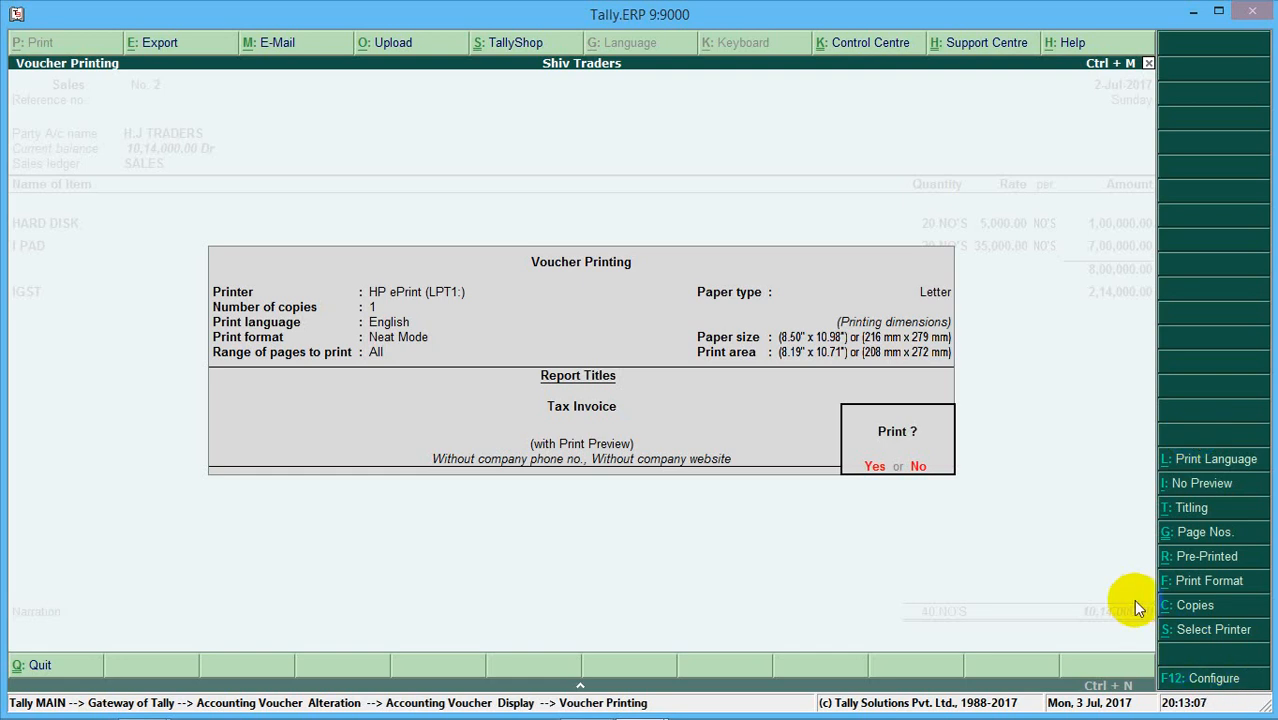
key(Escape)
key(Escape)
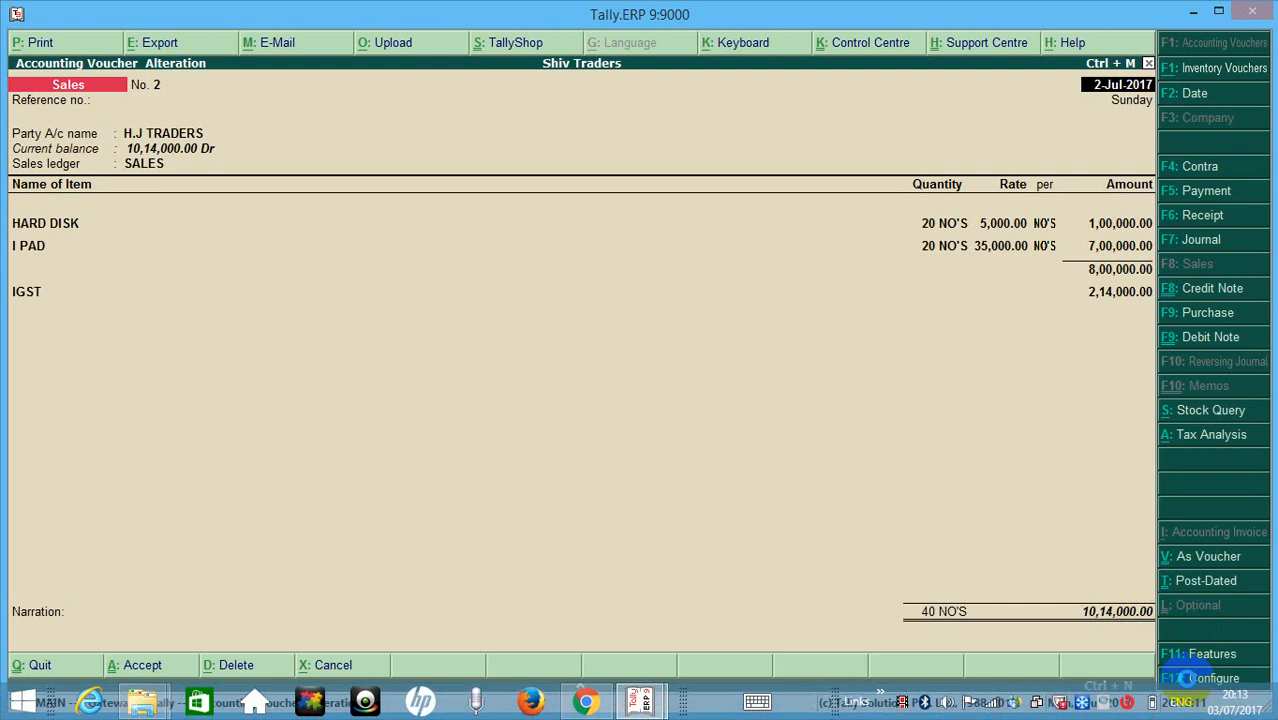
click(1186, 678)
key(ctrl+a)
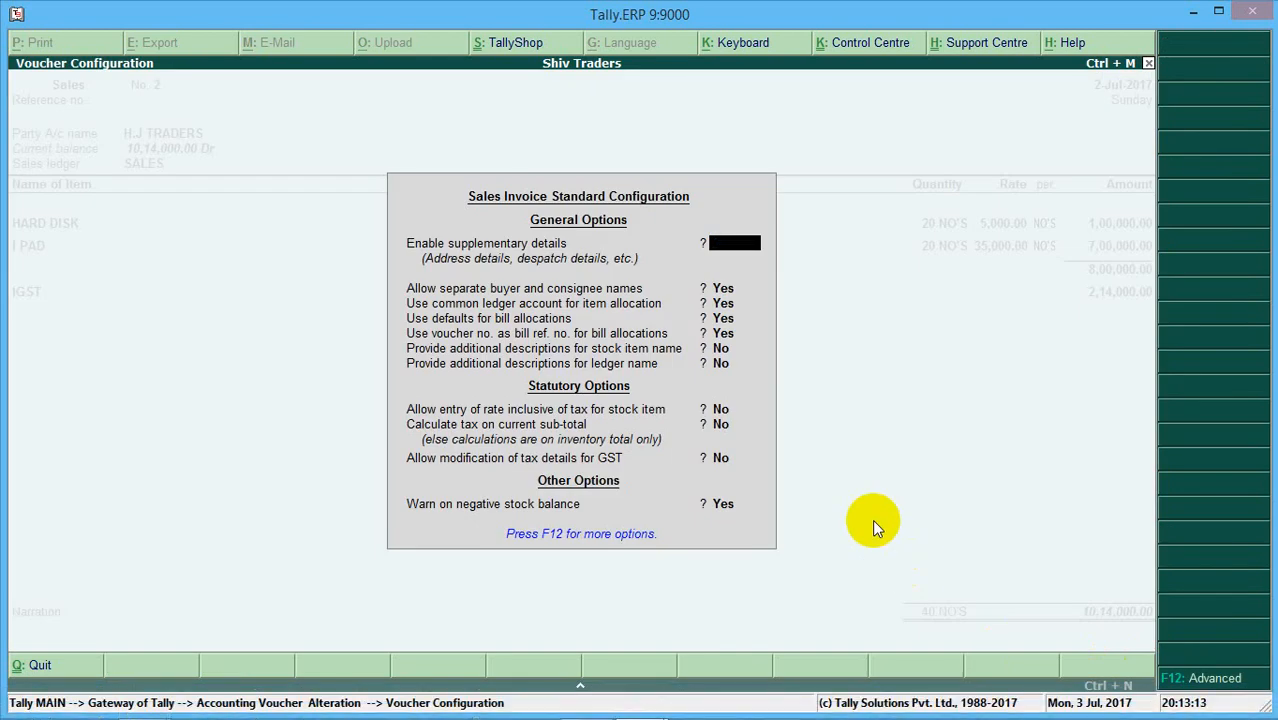
Open the invoice print configuration for the voucher and set Print GST % column to Yes.
key(alt+p)
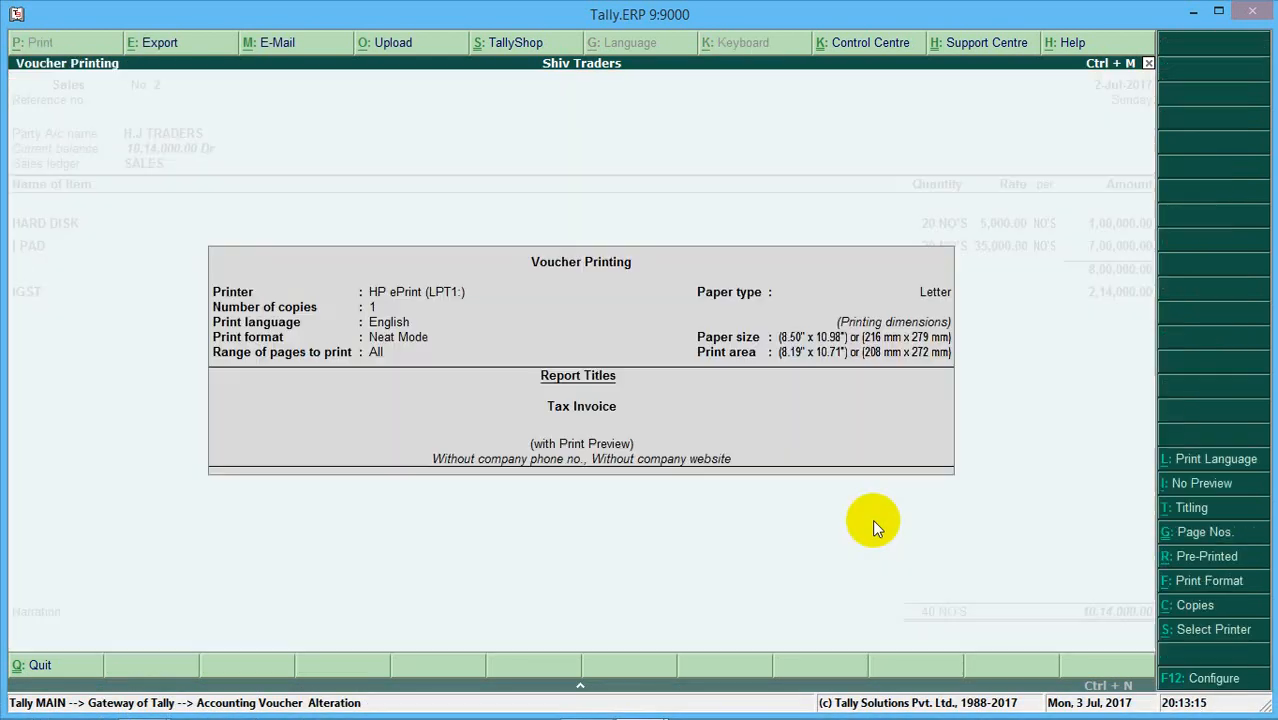
click(1205, 680)
key(Down)
key(Down)
key(Down)
key(Down)
key(Down)
key(Down)
key(Down)
key(Down)
key(Down)
key(Down)
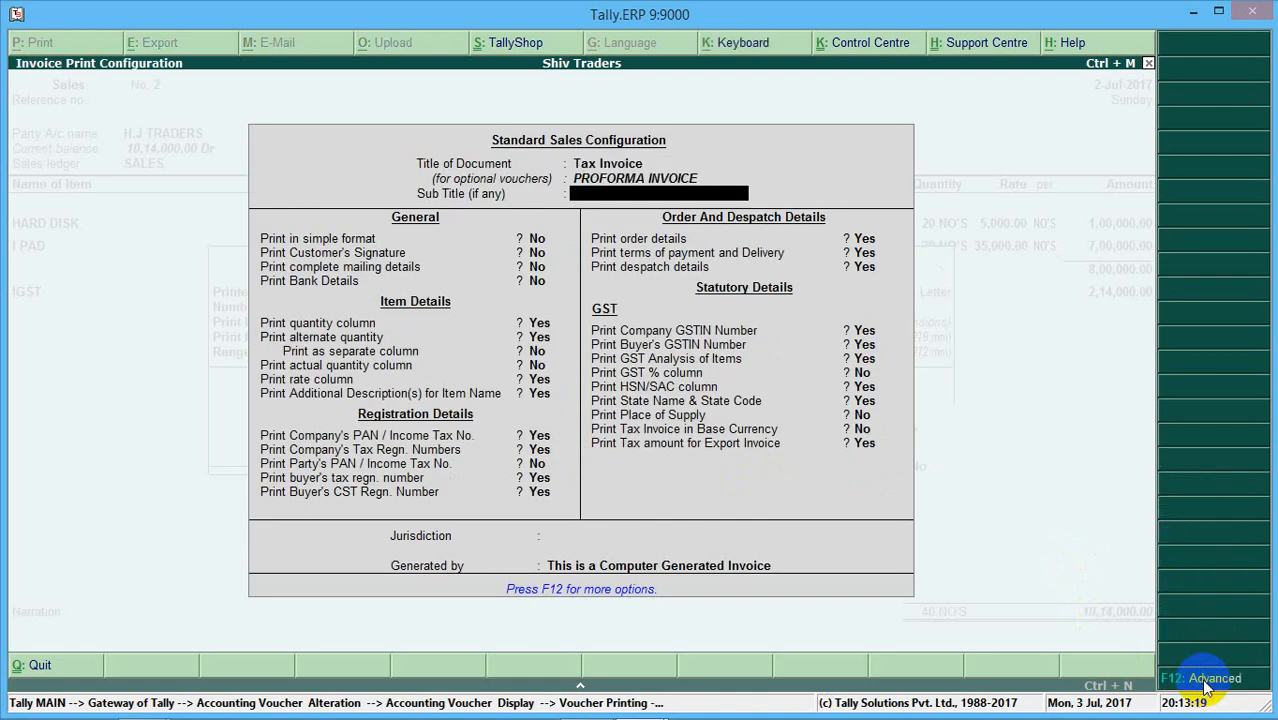
key(Down)
key(Down)
key(Down)
key(Down)
key(Down)
key(Down)
key(Down)
key(Down)
key(Down)
key(Down)
key(Down)
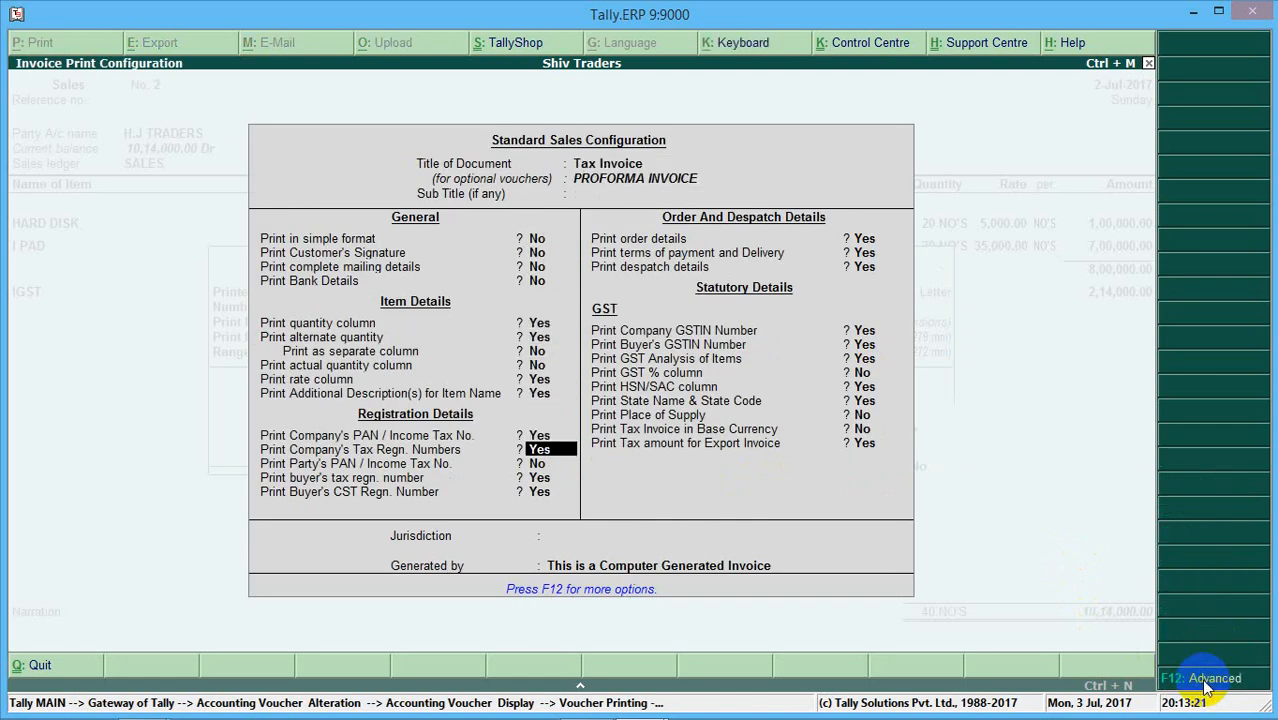
key(Down)
key(Down)
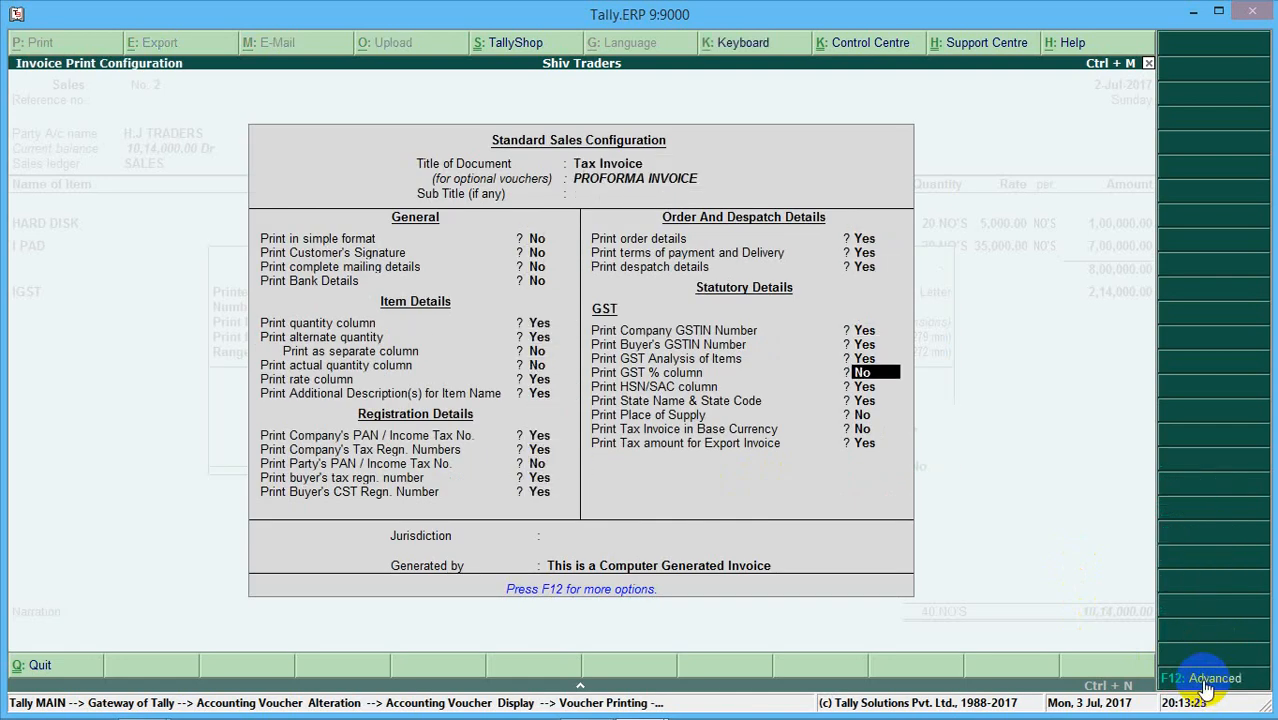
text(y)
key(Return)
Set Print Place of Supply and Print Tax Invoice in Base Currency to Yes, and accept the print configuration.
key(Down)
key(Down)
text(y)
key(Return)
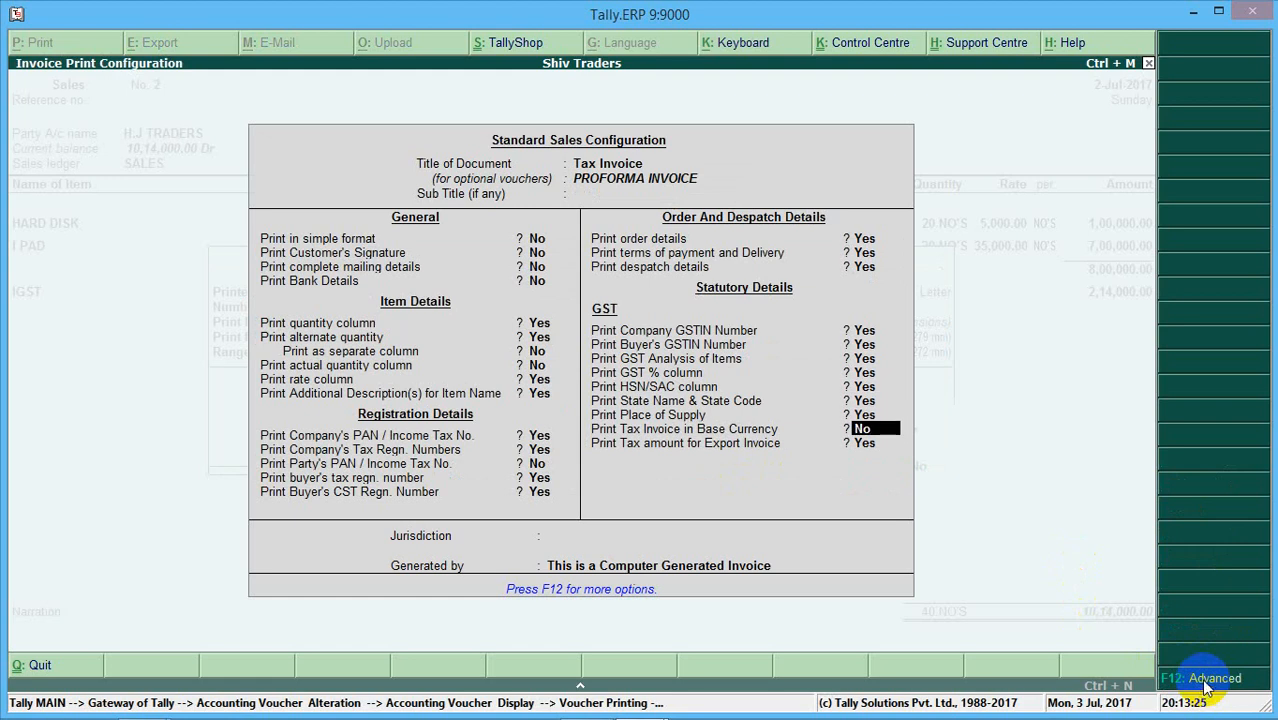
text(y)
key(Return)
key(Return)
key(Return)
key(Return)
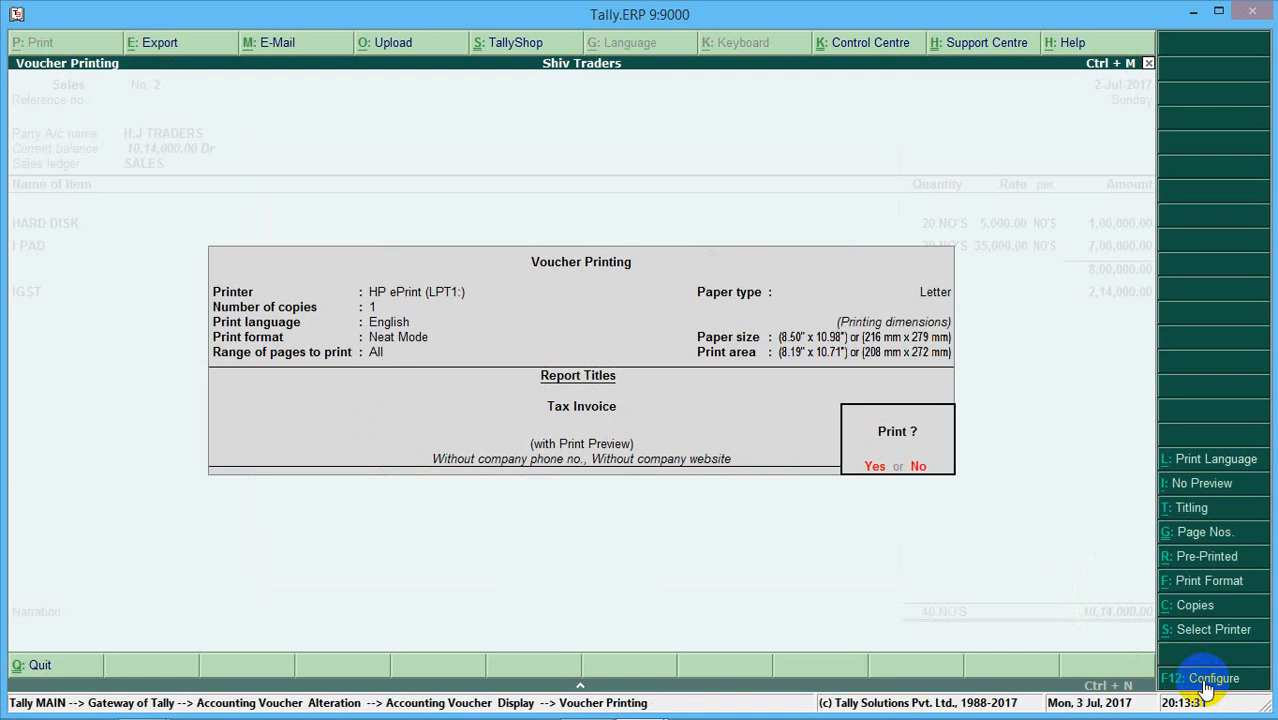
Generate the print preview of the H.J TRADERS tax invoice and zoom in on it.
key(Return)
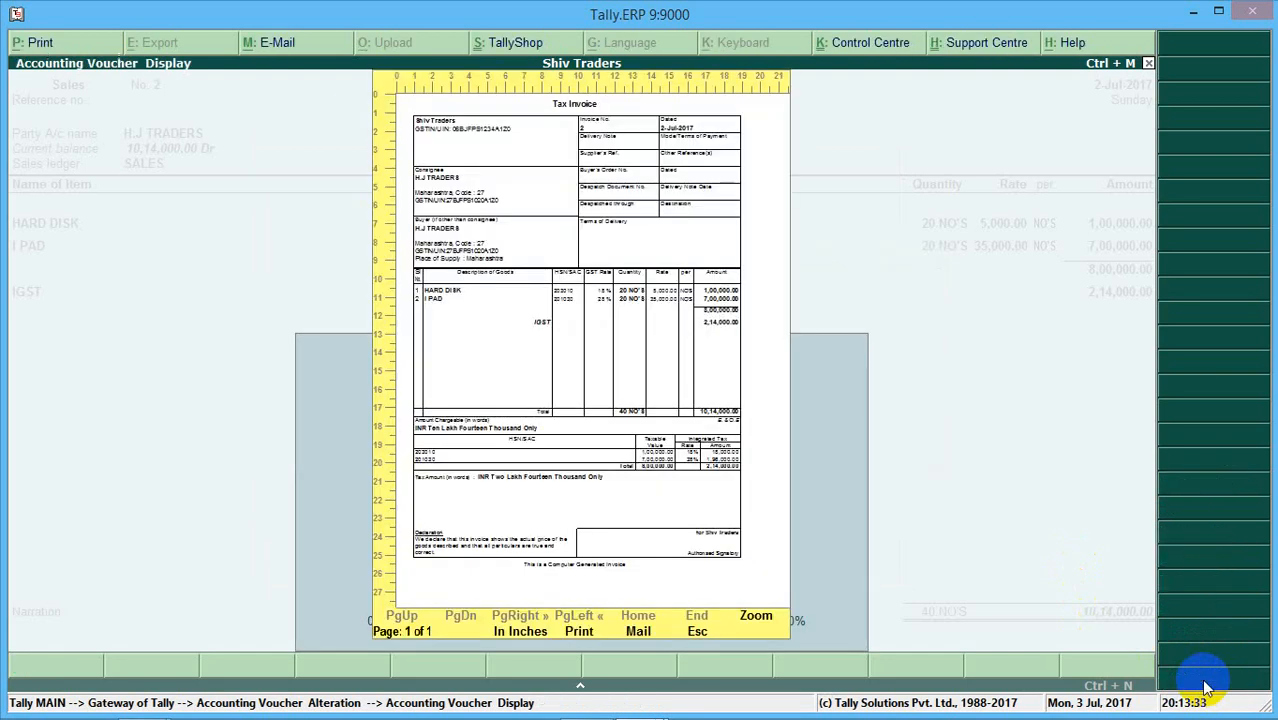
click(754, 620)
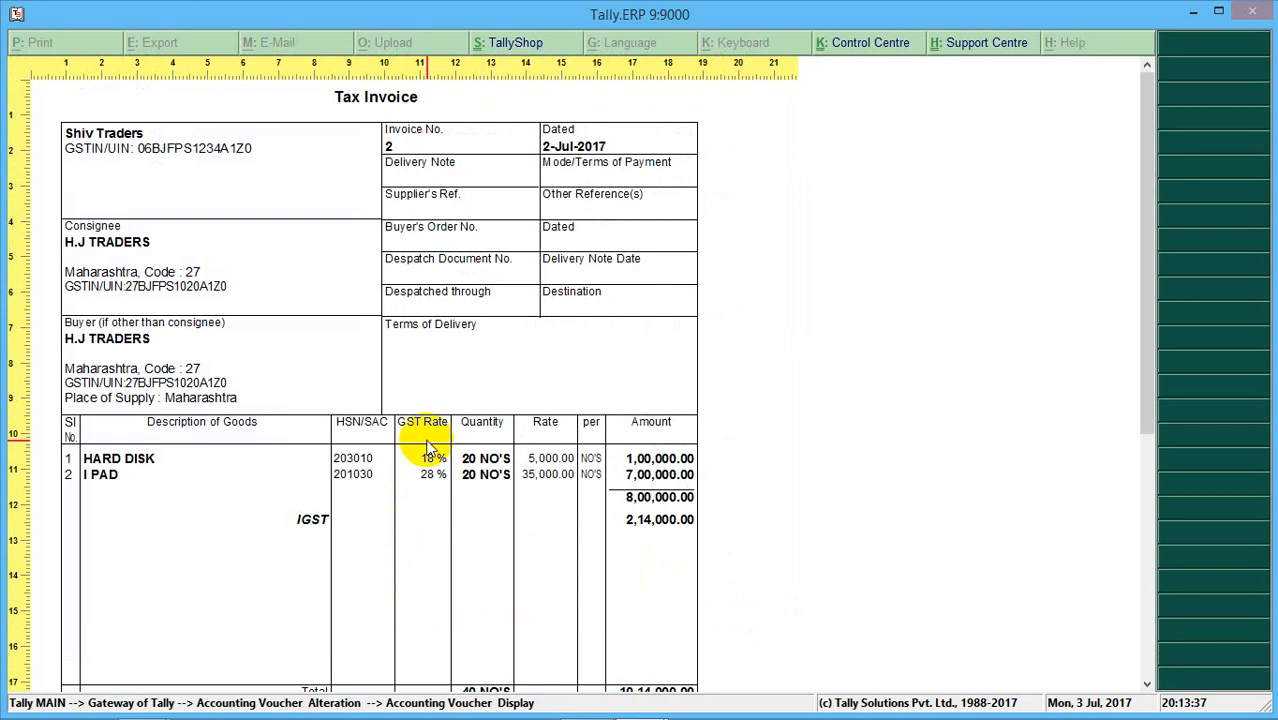
Review the H.J TRADERS tax invoice preview down to its HSN/SAC tax summary, and leave the voucher without changes for the Gateway of Tally.
scroll(427, 447, down, 5)
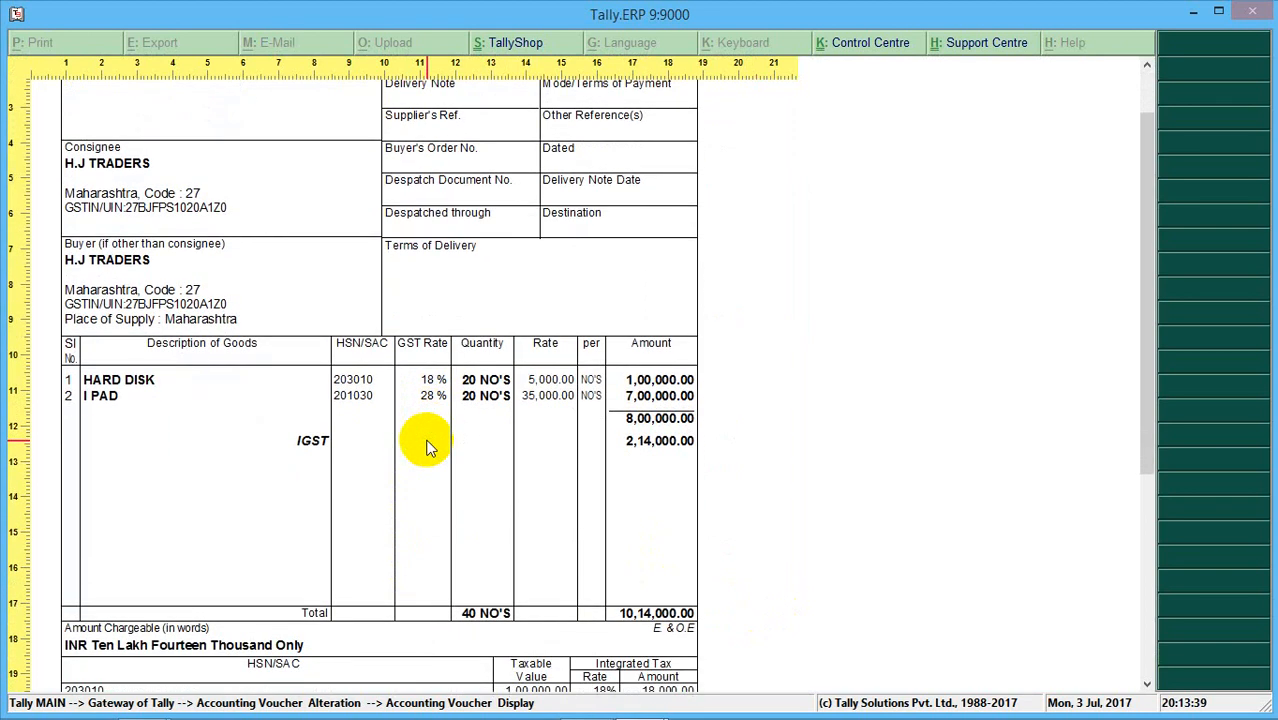
scroll(427, 447, down, 4)
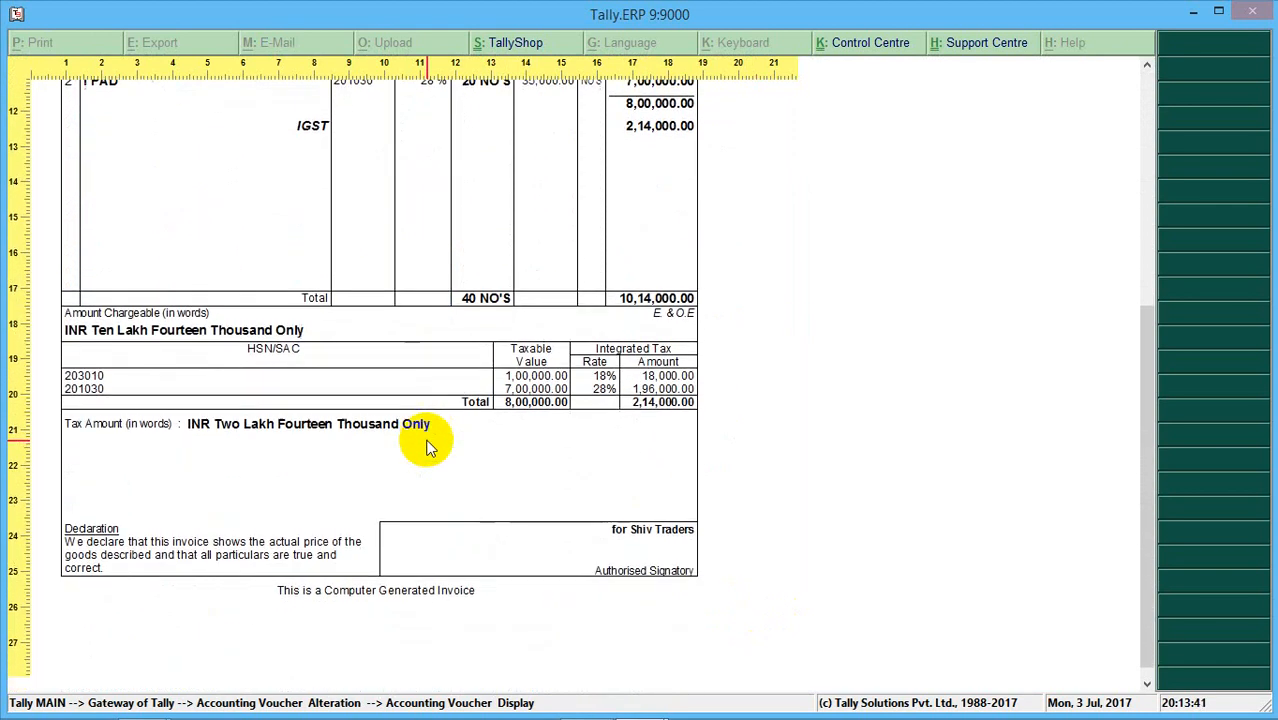
key(Escape)
key(Escape)
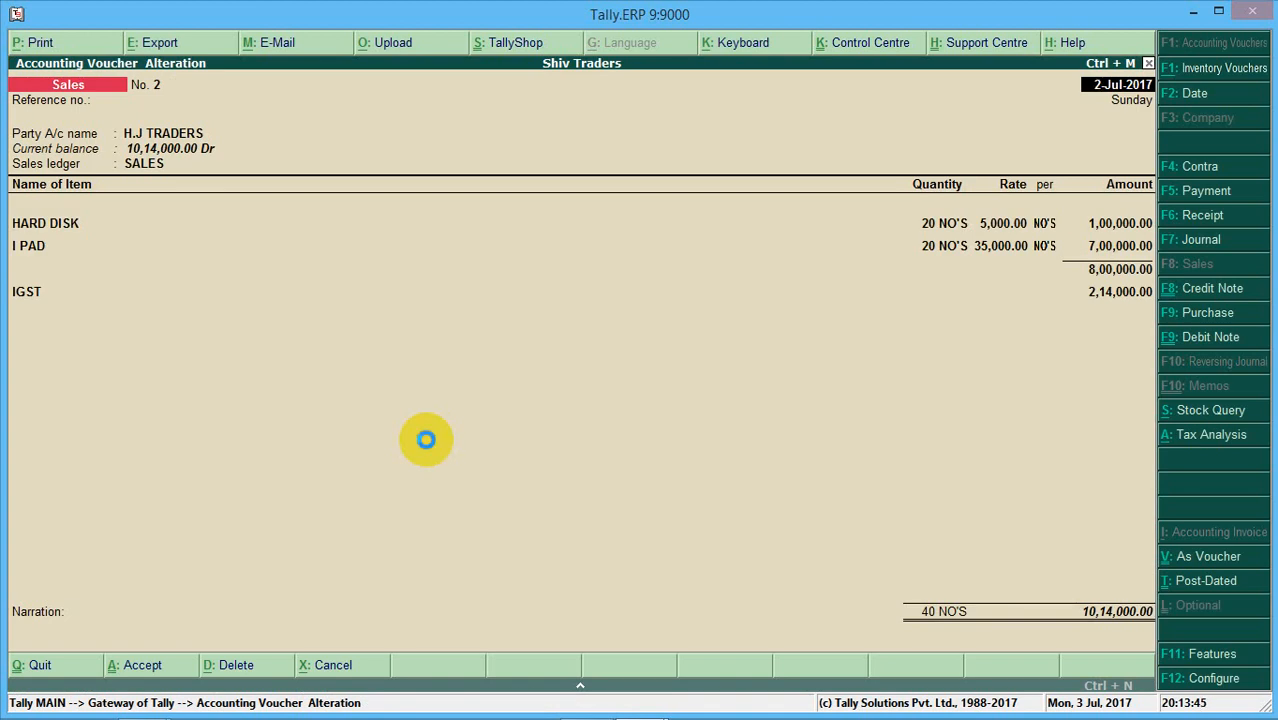
key(Escape)
key(Escape)
key(Return)
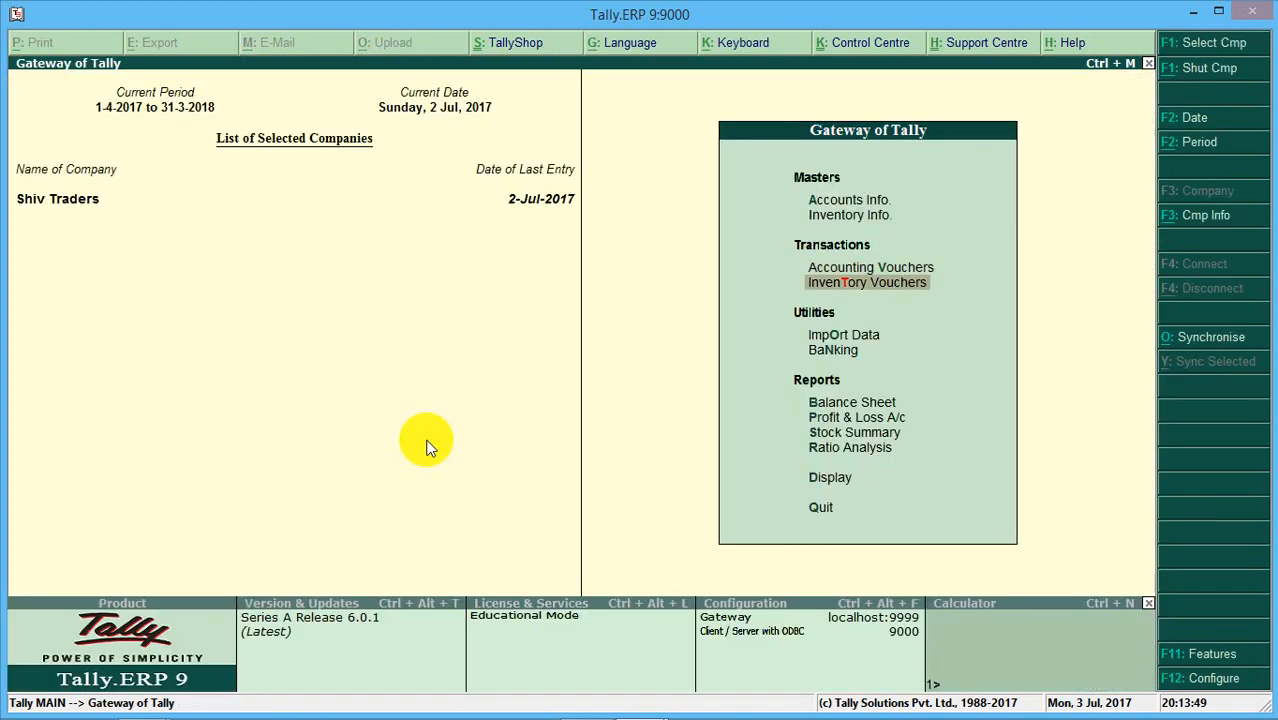
Open the Display reports section from the Gateway of Tally.
key(Down)
key(Down)
key(Down)
key(Down)
key(Down)
key(Down)
key(Down)
key(Return)
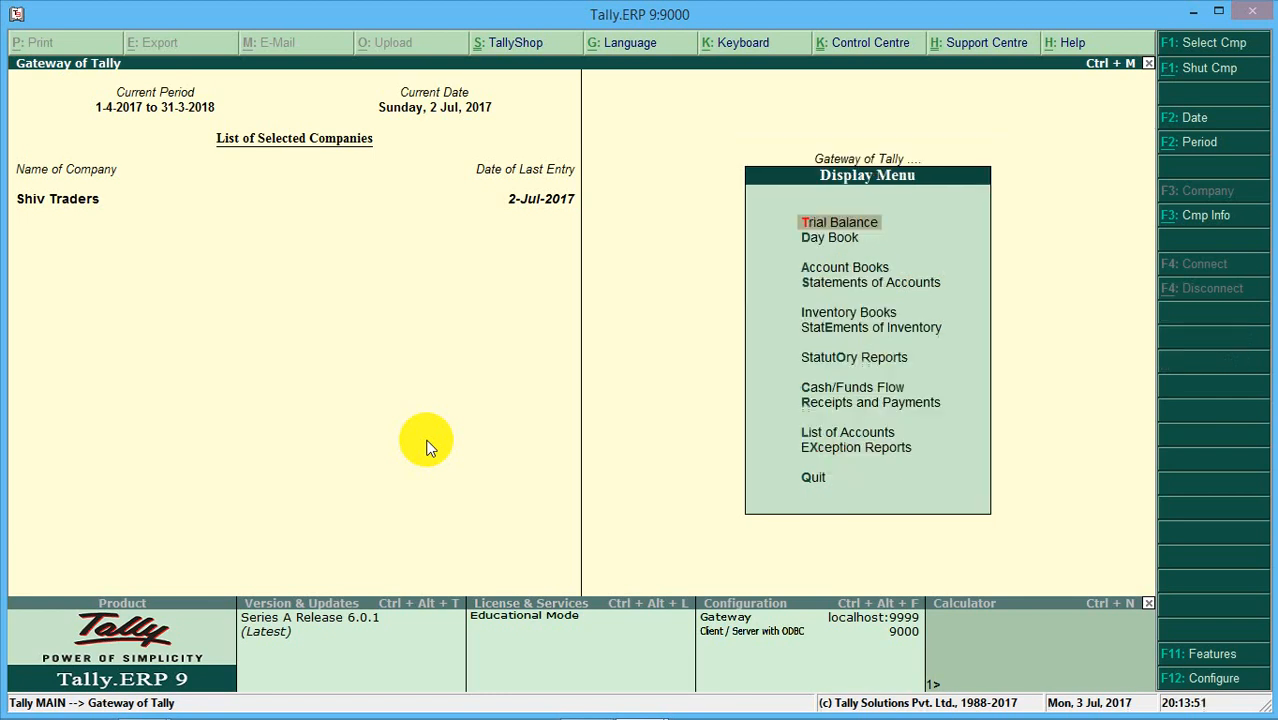
Open the GSTR-1 return from the GST statutory reports.
key(Down)
key(Down)
key(Down)
key(Down)
key(Down)
key(Down)
key(Up)
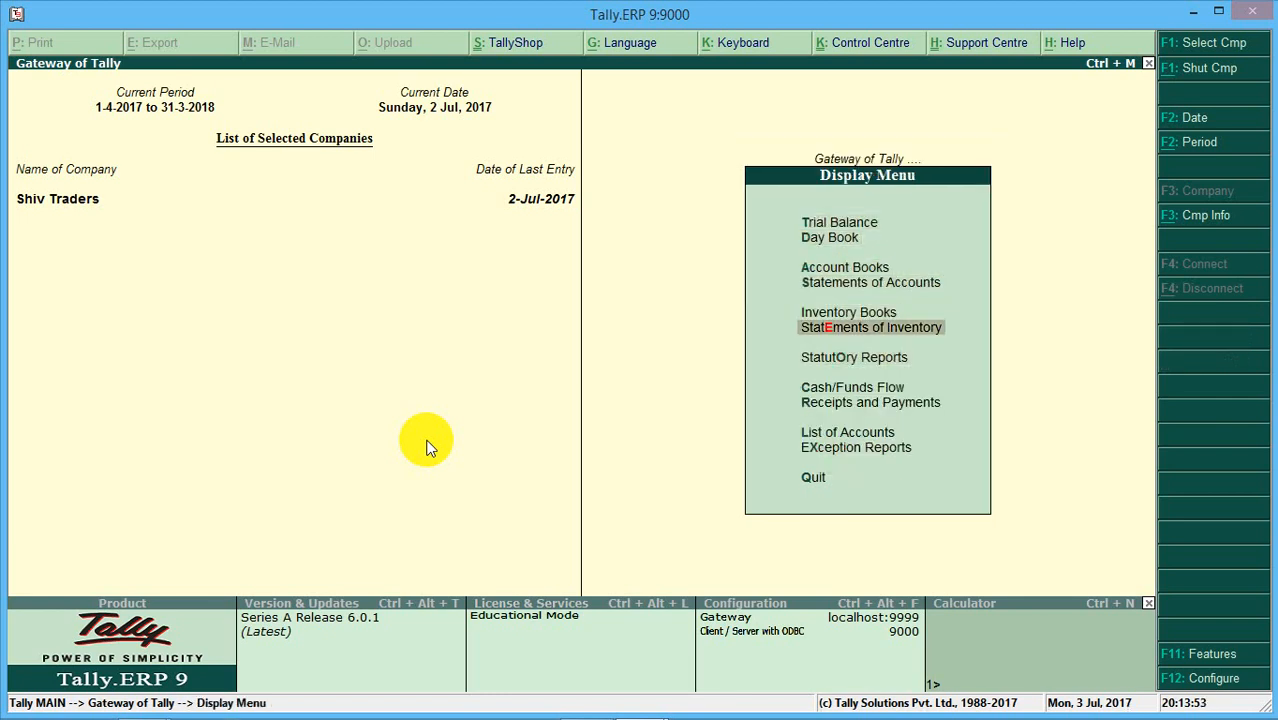
key(Down)
key(Return)
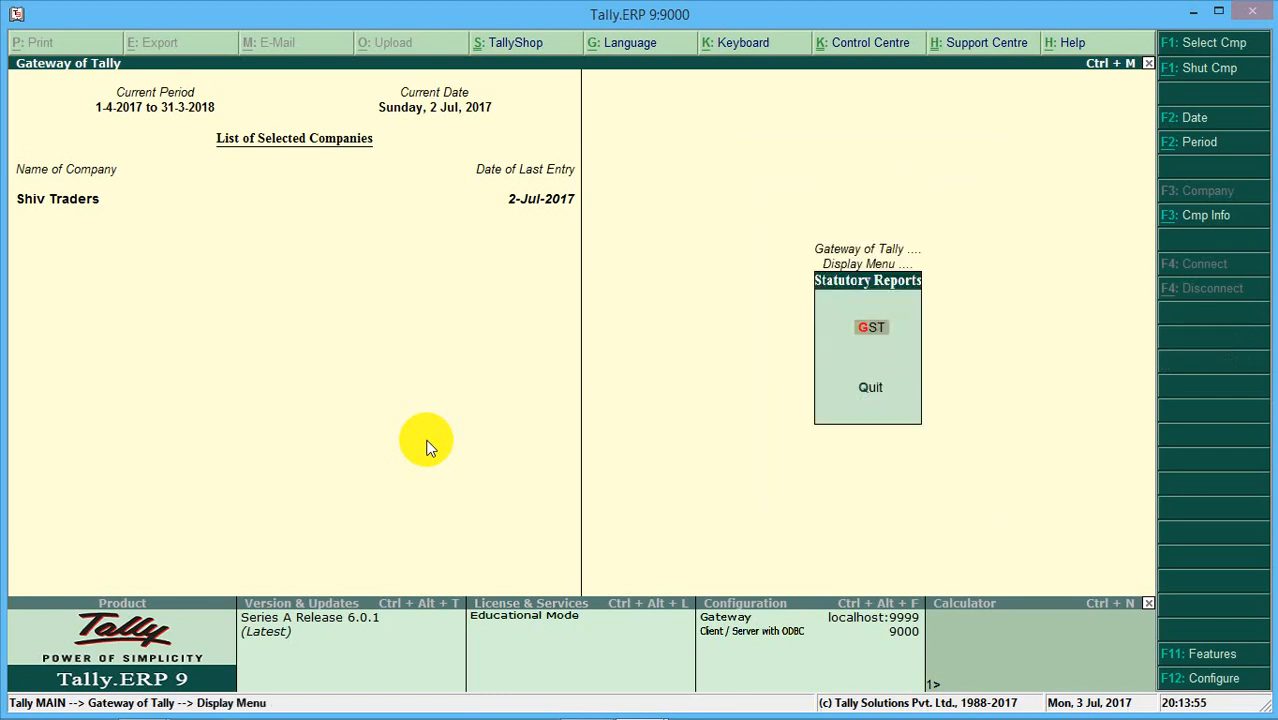
key(Return)
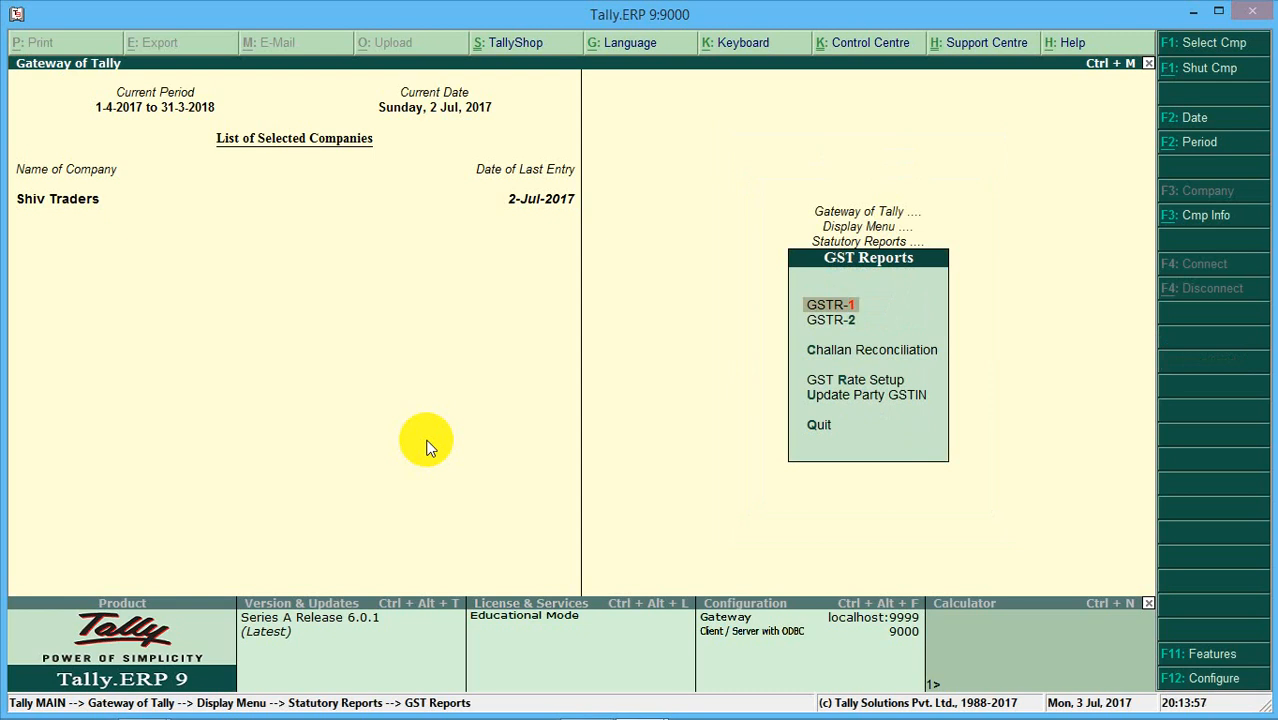
key(Return)
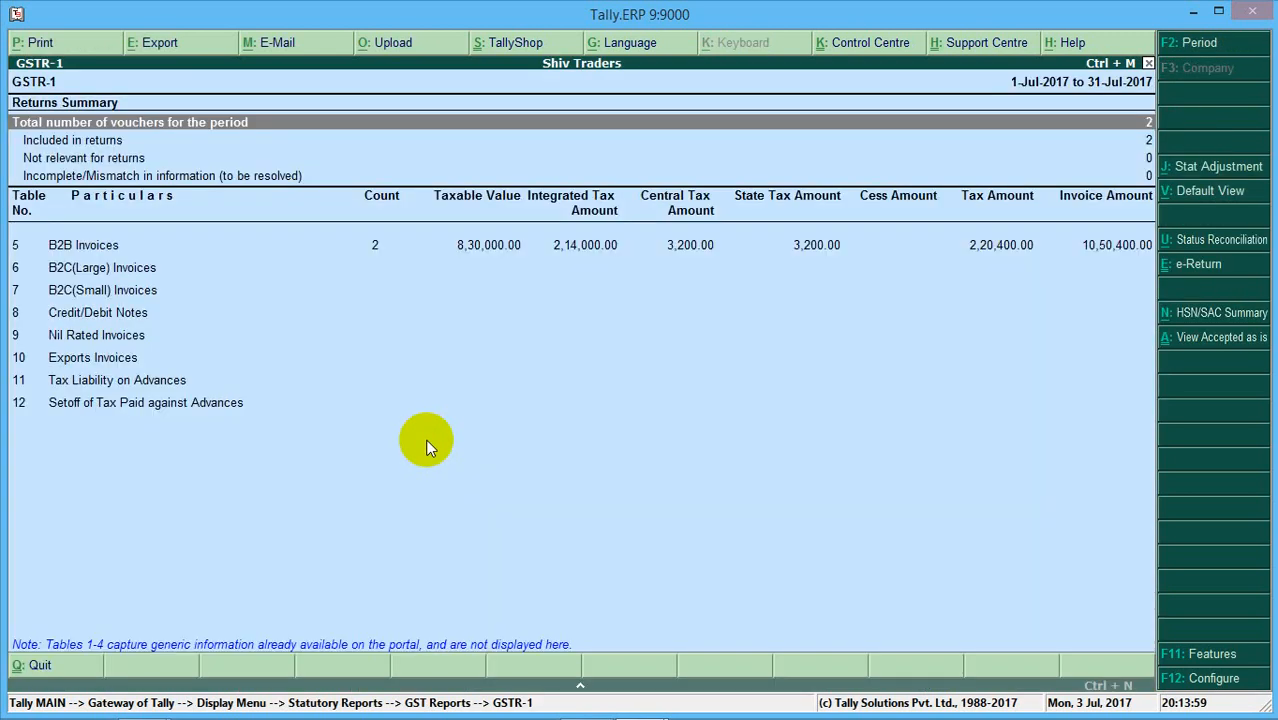
Examine the sales vouchers behind the B2B Invoices figure and return to the GSTR-1 summary at B2C(Large) Invoices.
key(Down)
key(Down)
key(Down)
key(Down)
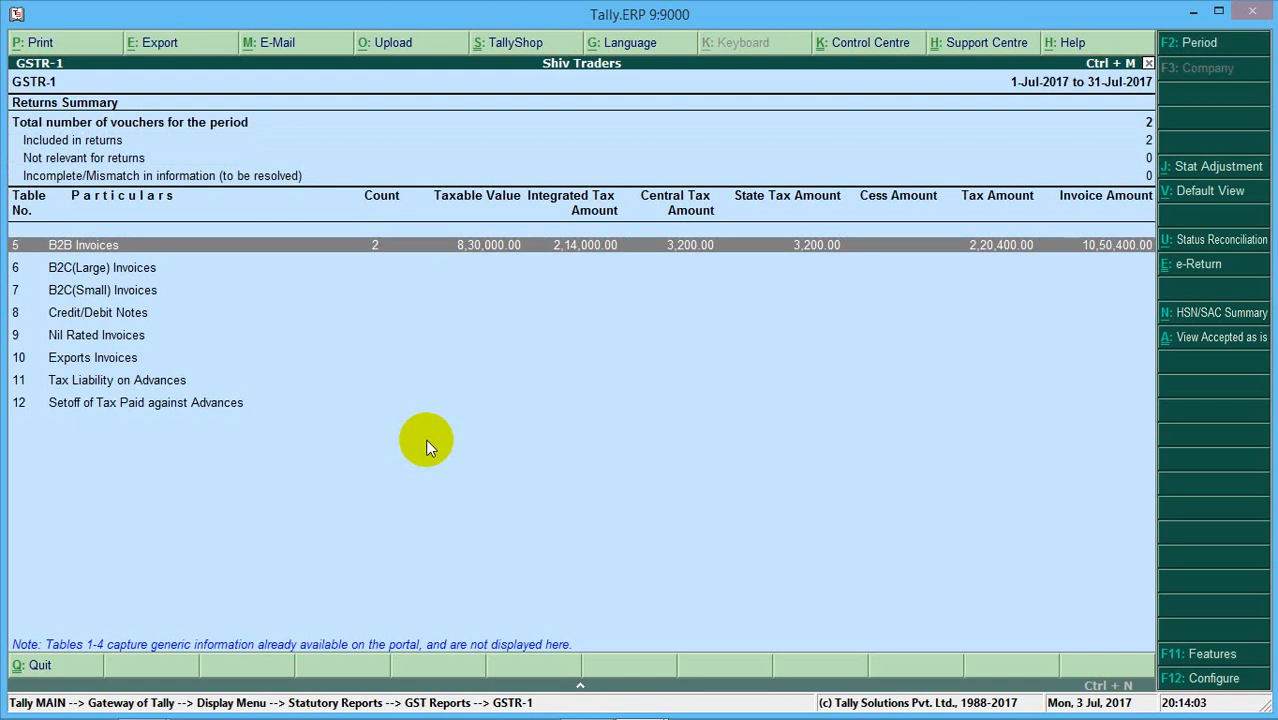
key(Return)
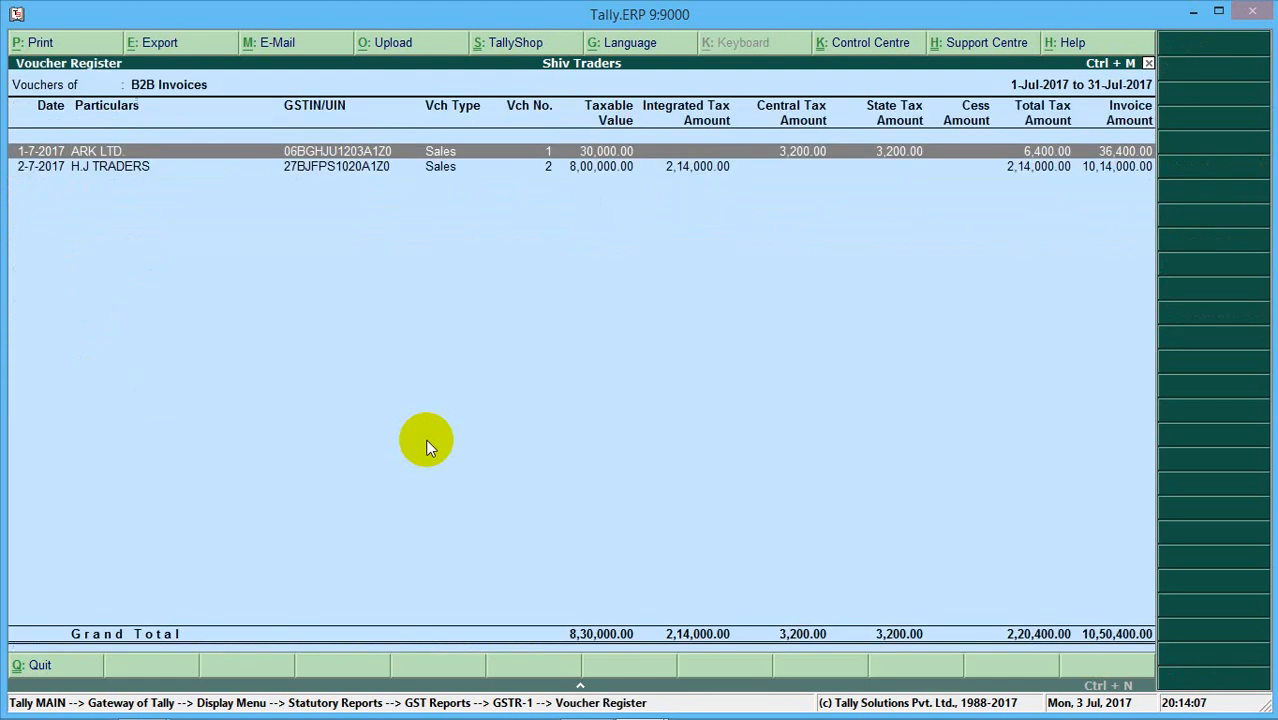
key(Down)
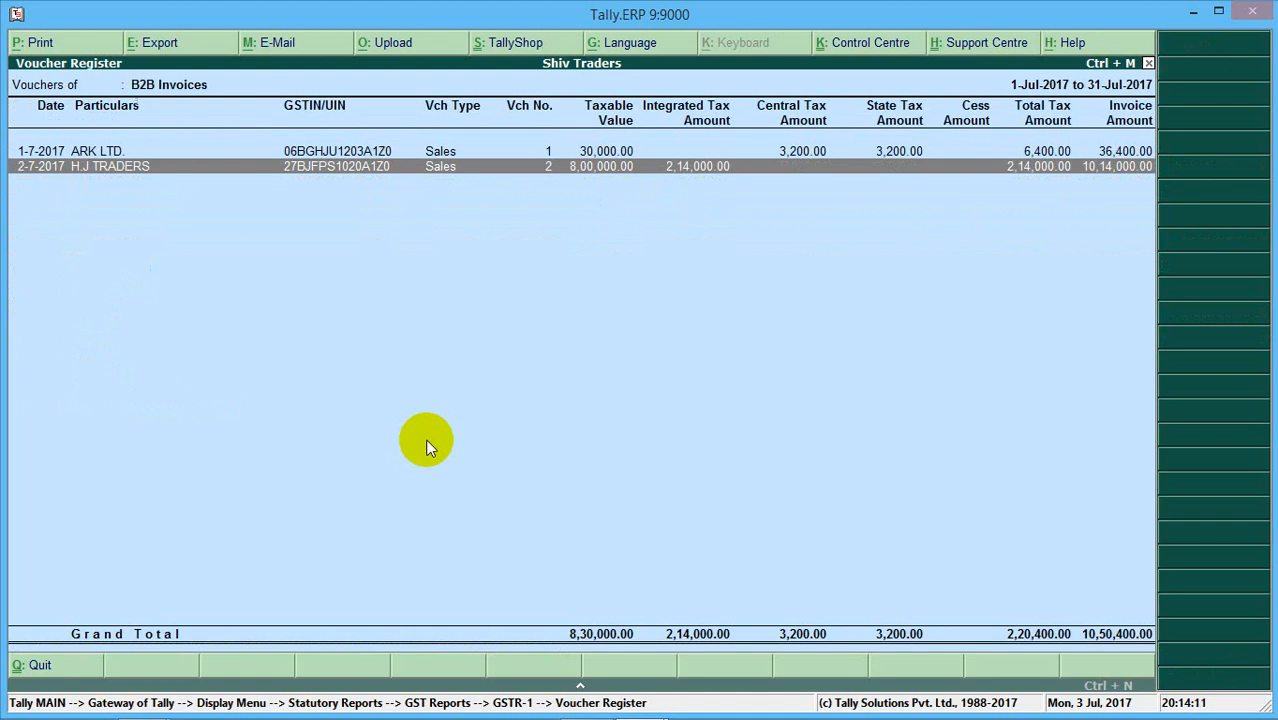
key(Up)
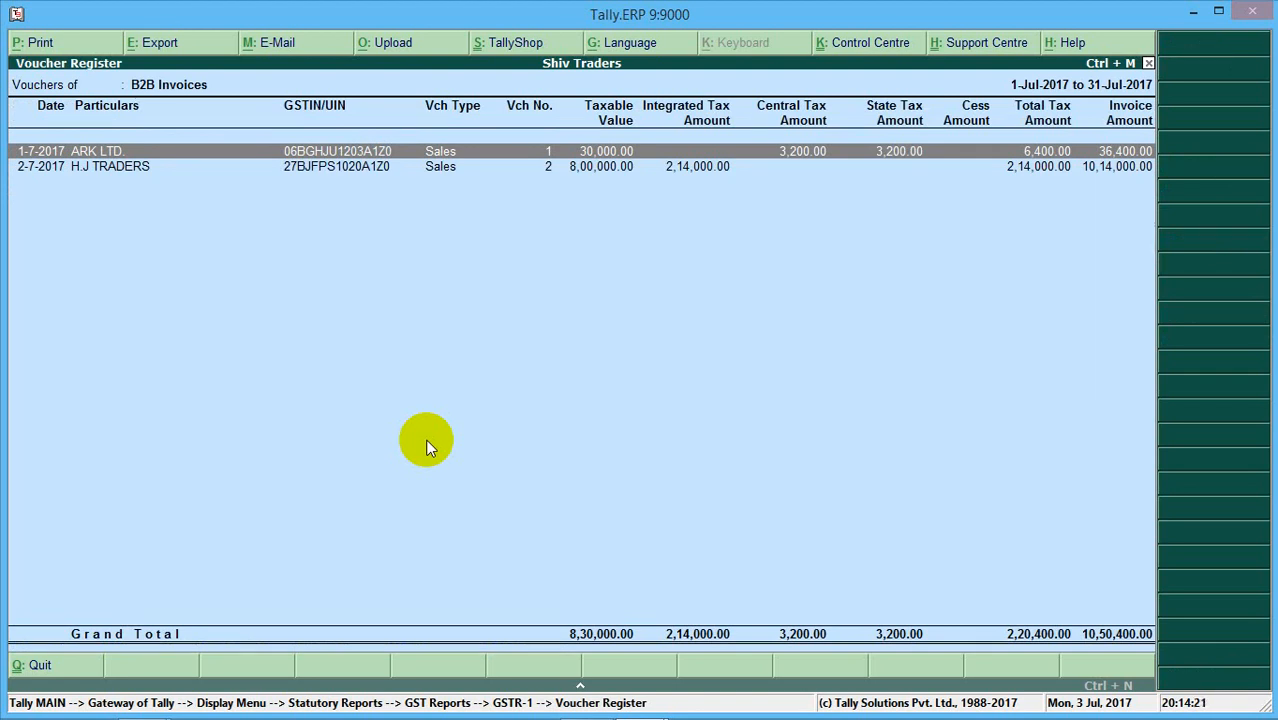
key(Escape)
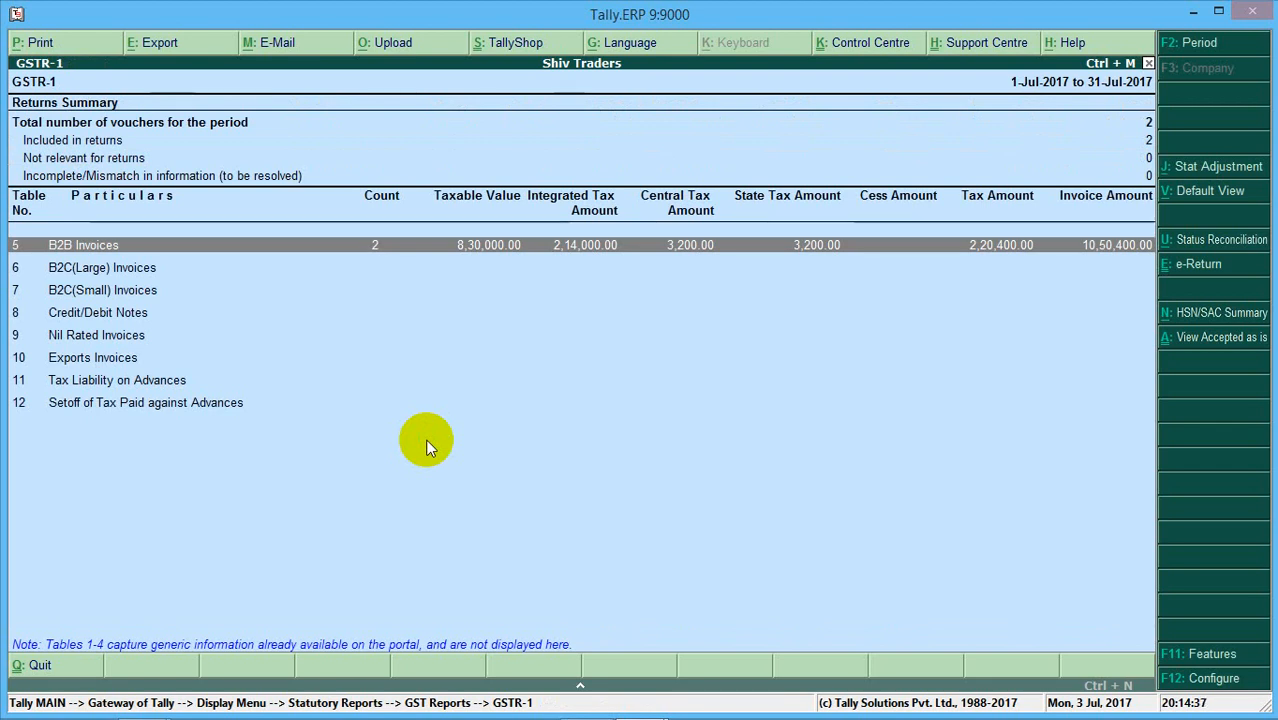
key(Down)
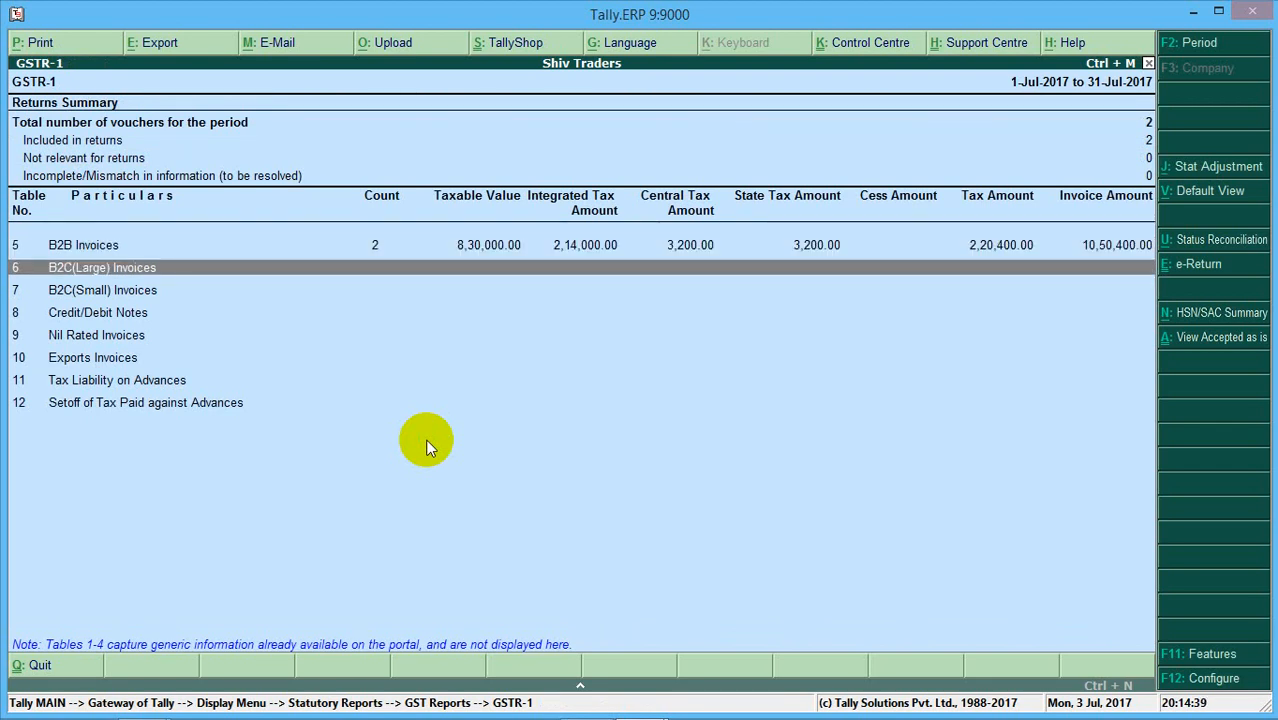